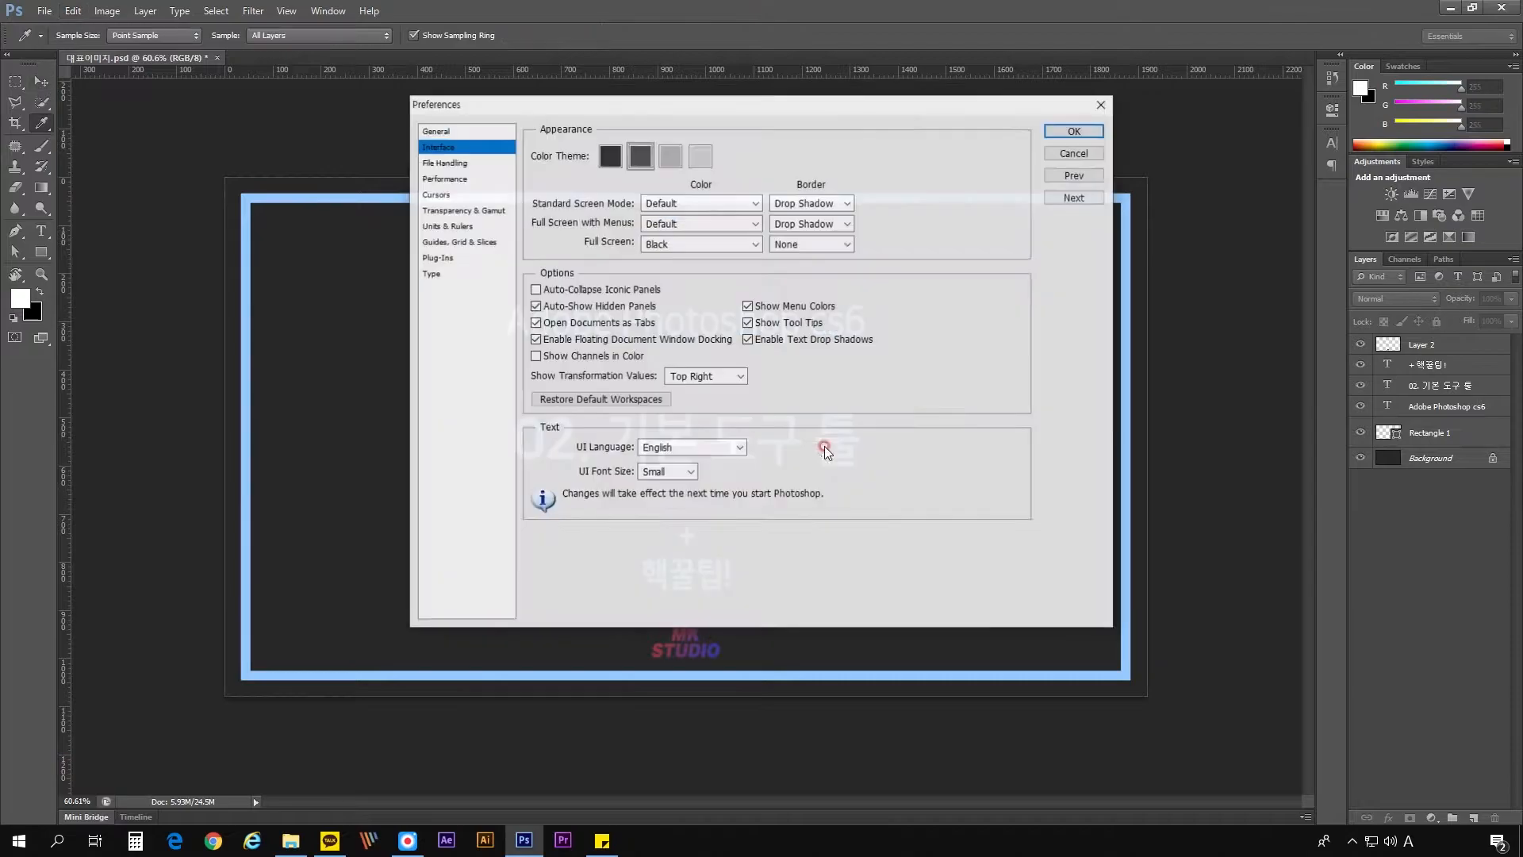
- Dismiss the Preferences dialog and select the light-blue border rectangle on the canvas
left_click(1103, 109)
left_click(871, 207)
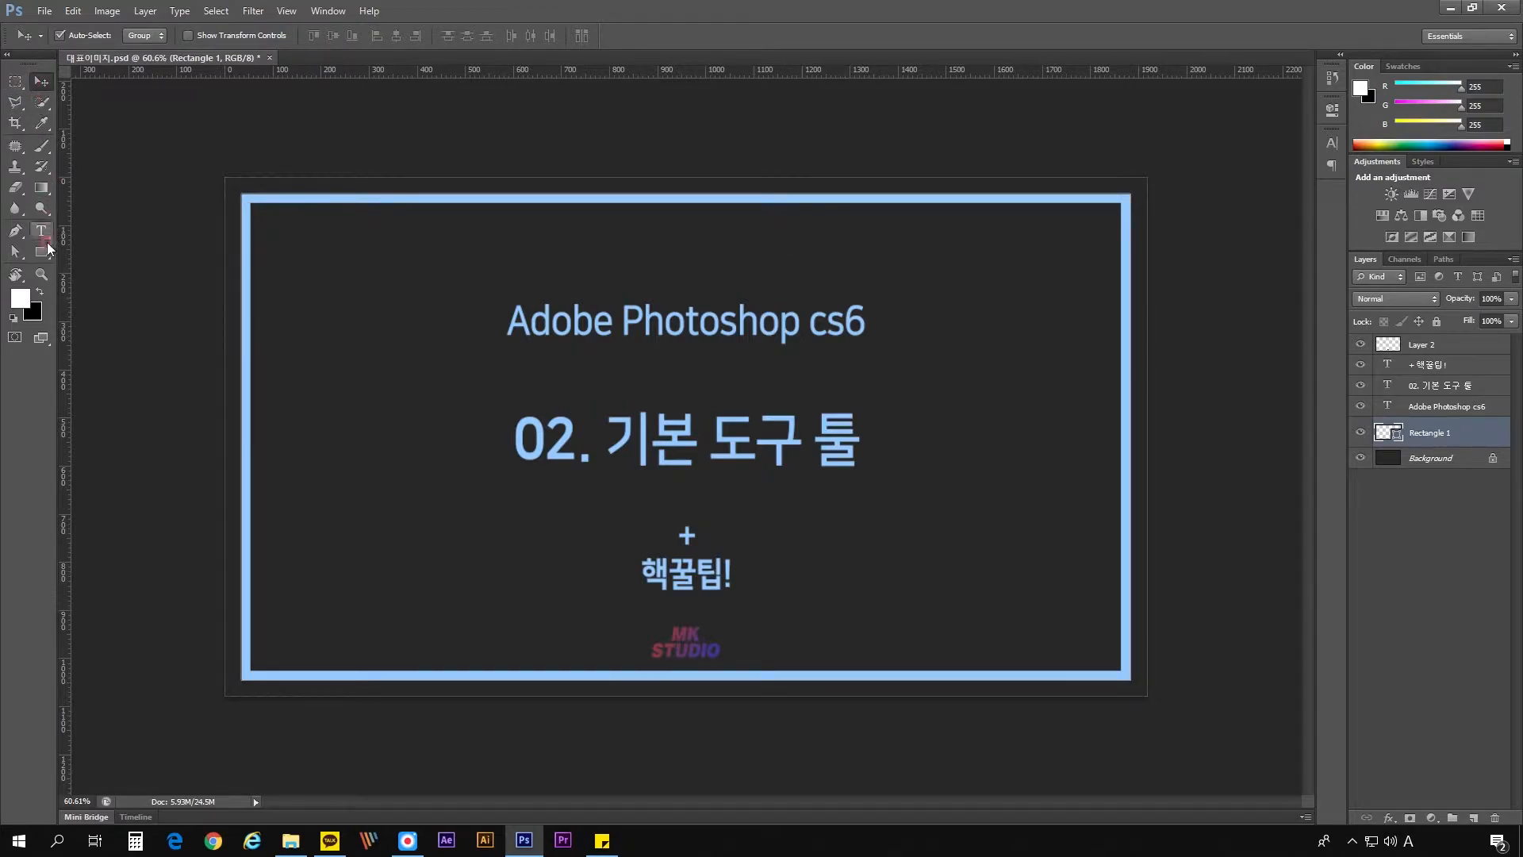
left_click(15, 275)
left_click(72, 268)
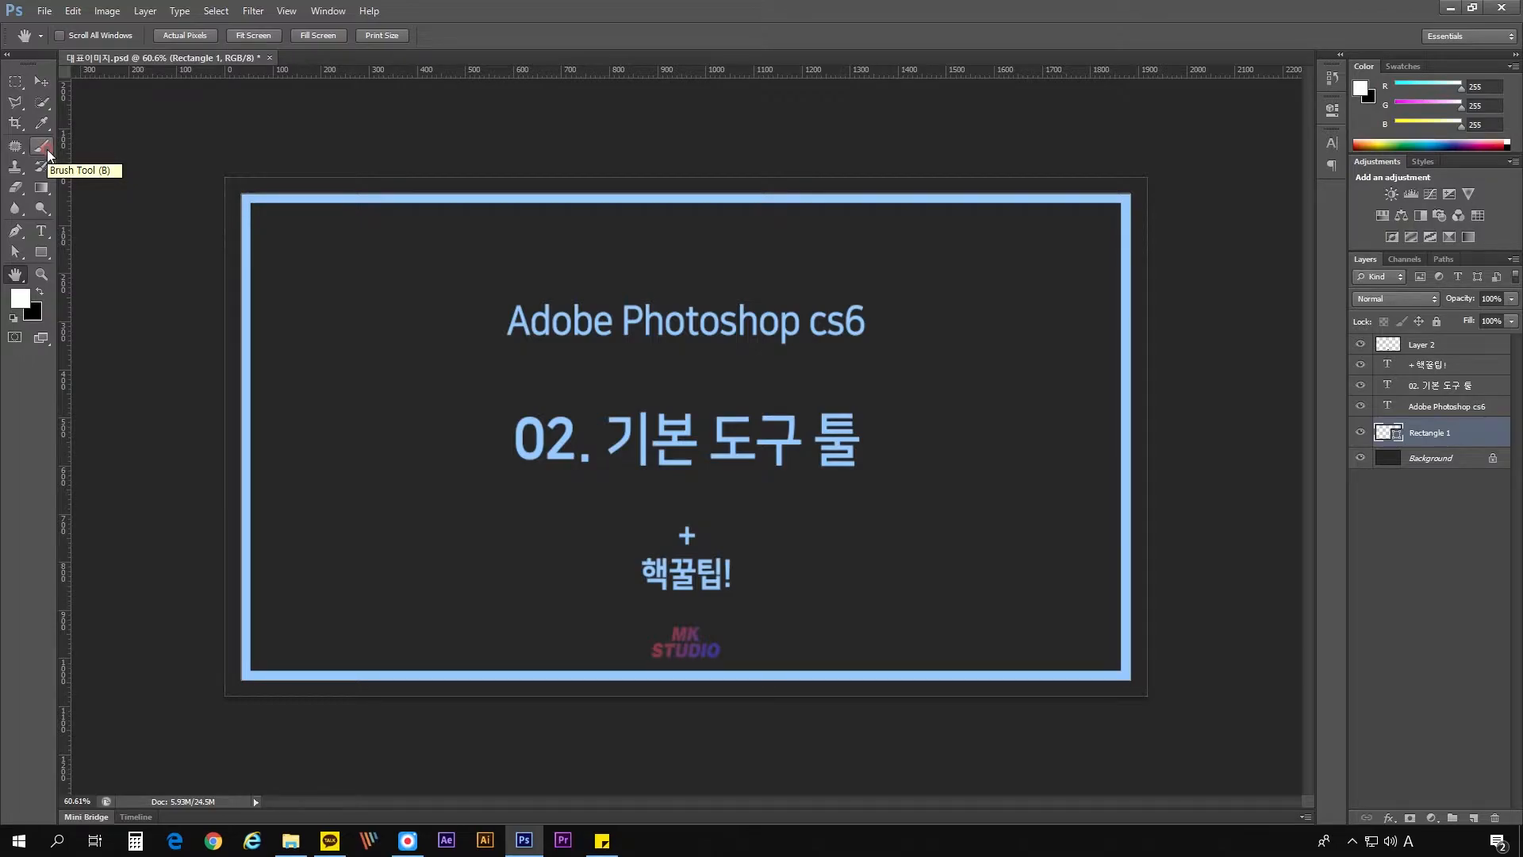
key("v")
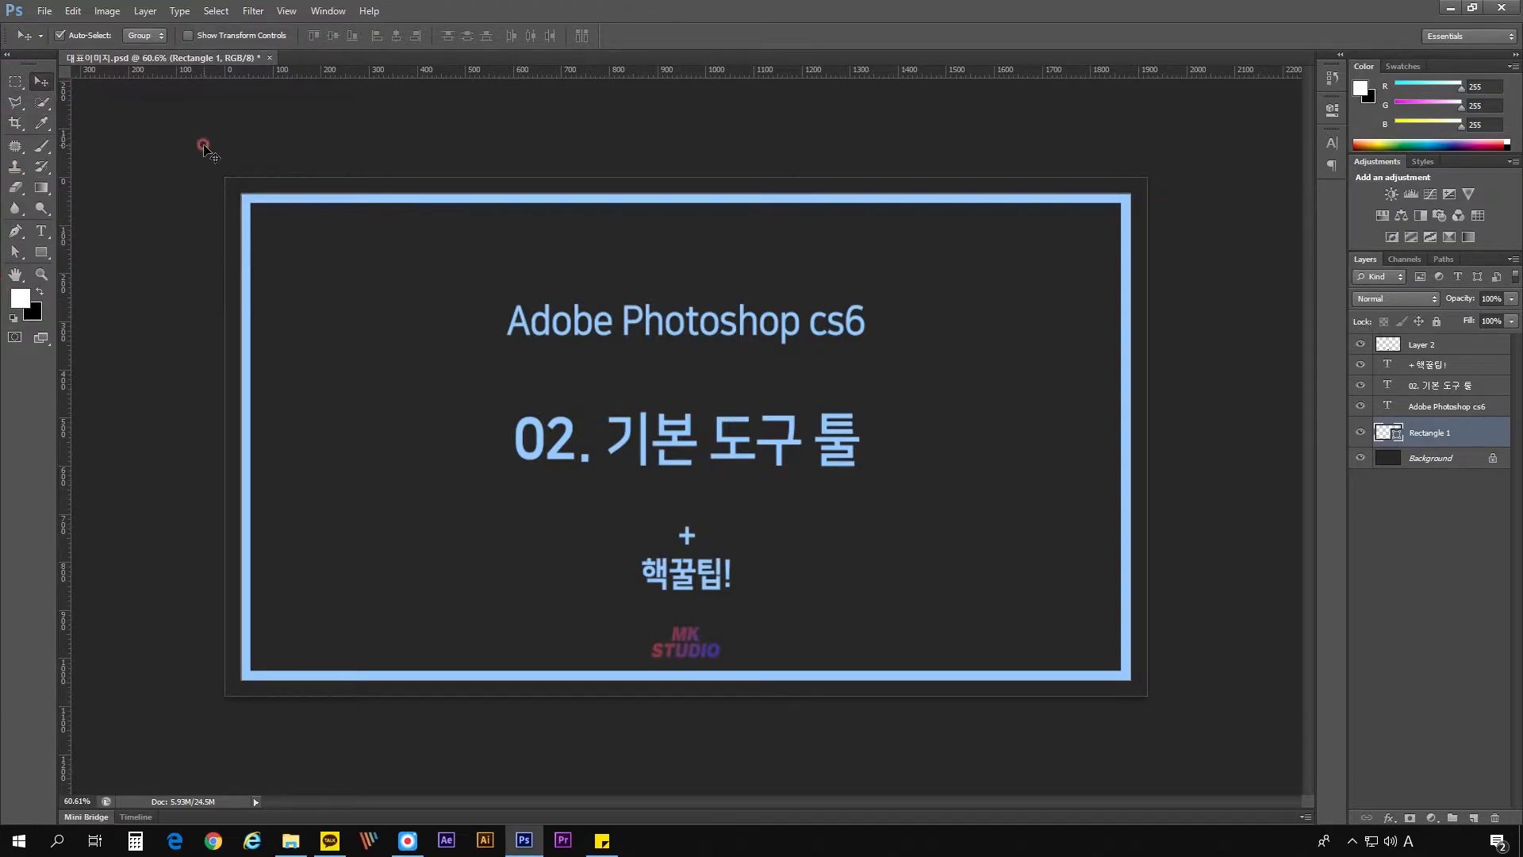
- Check the automatic recovery-save interval in the File Handling preferences and leave the dialog without changes
left_click(45, 12)
left_click(52, 17)
left_click(38, 16)
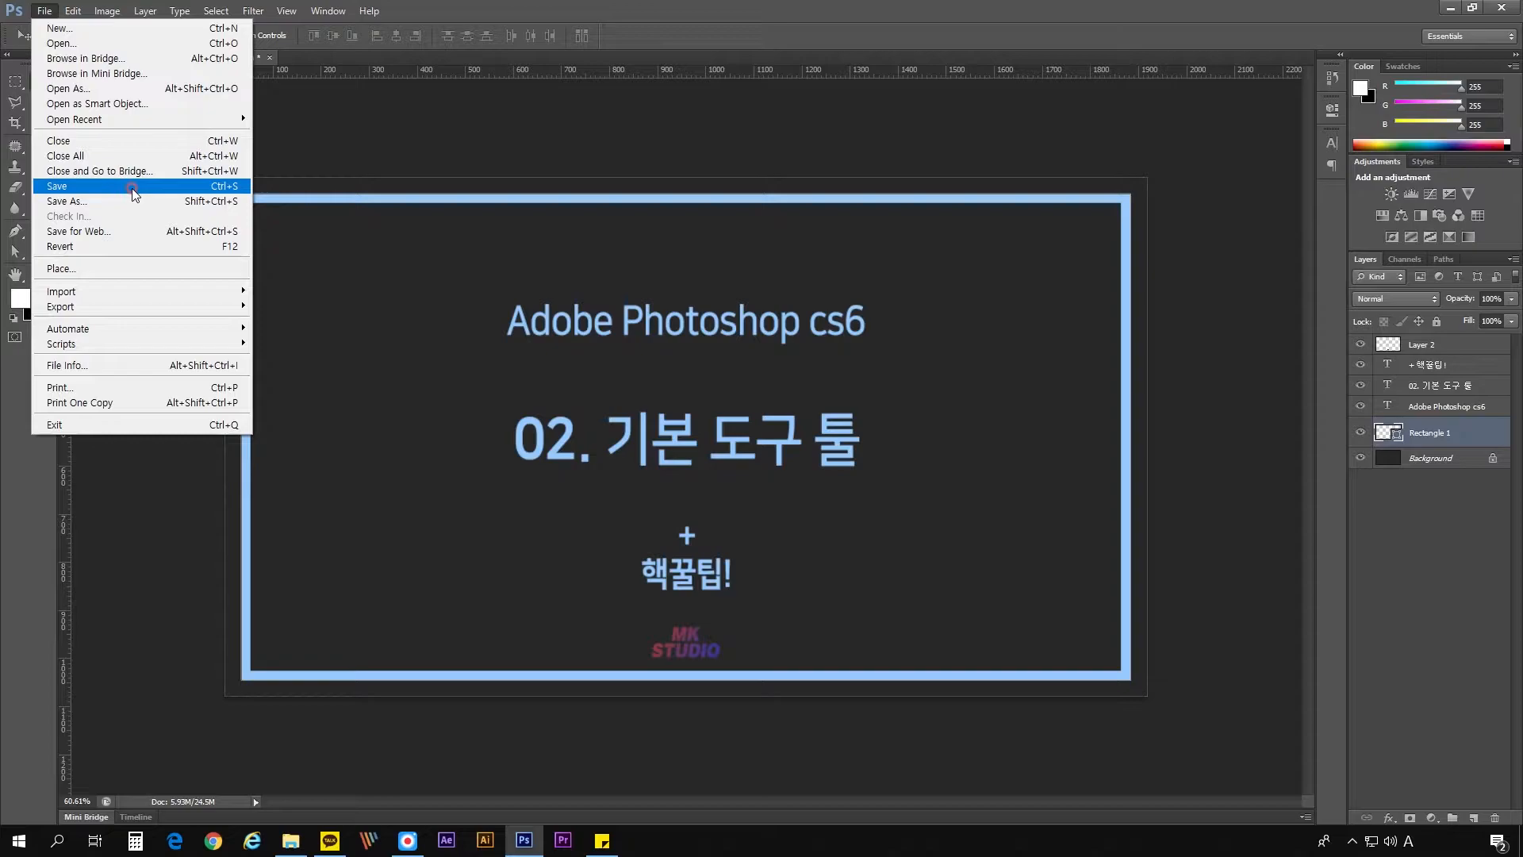
mouse_move(73, 11)
mouse_move(136, 582)
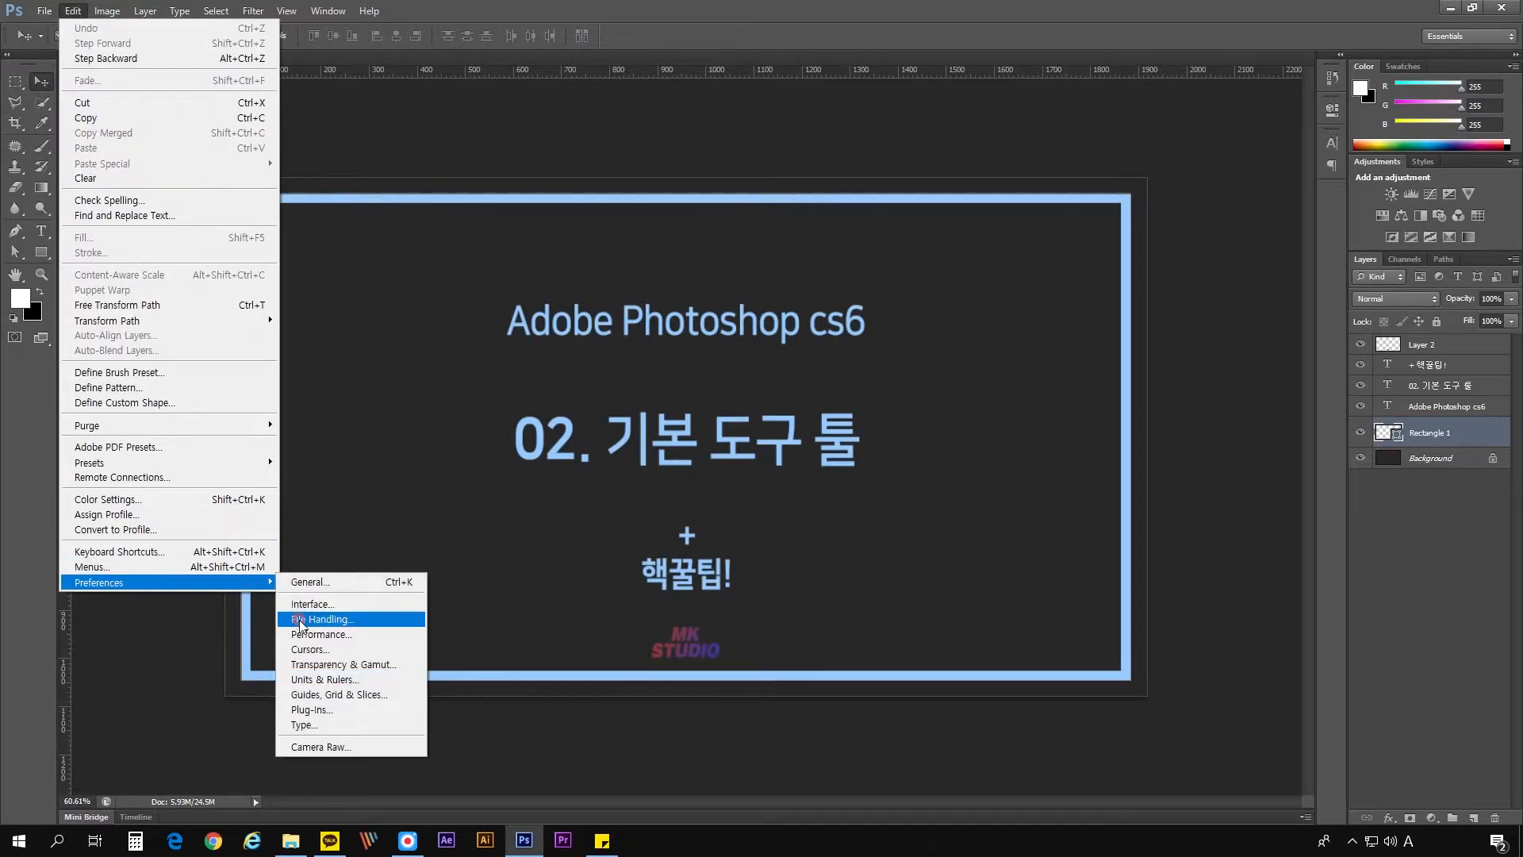
left_click(300, 620)
left_click(826, 230)
left_click(826, 229)
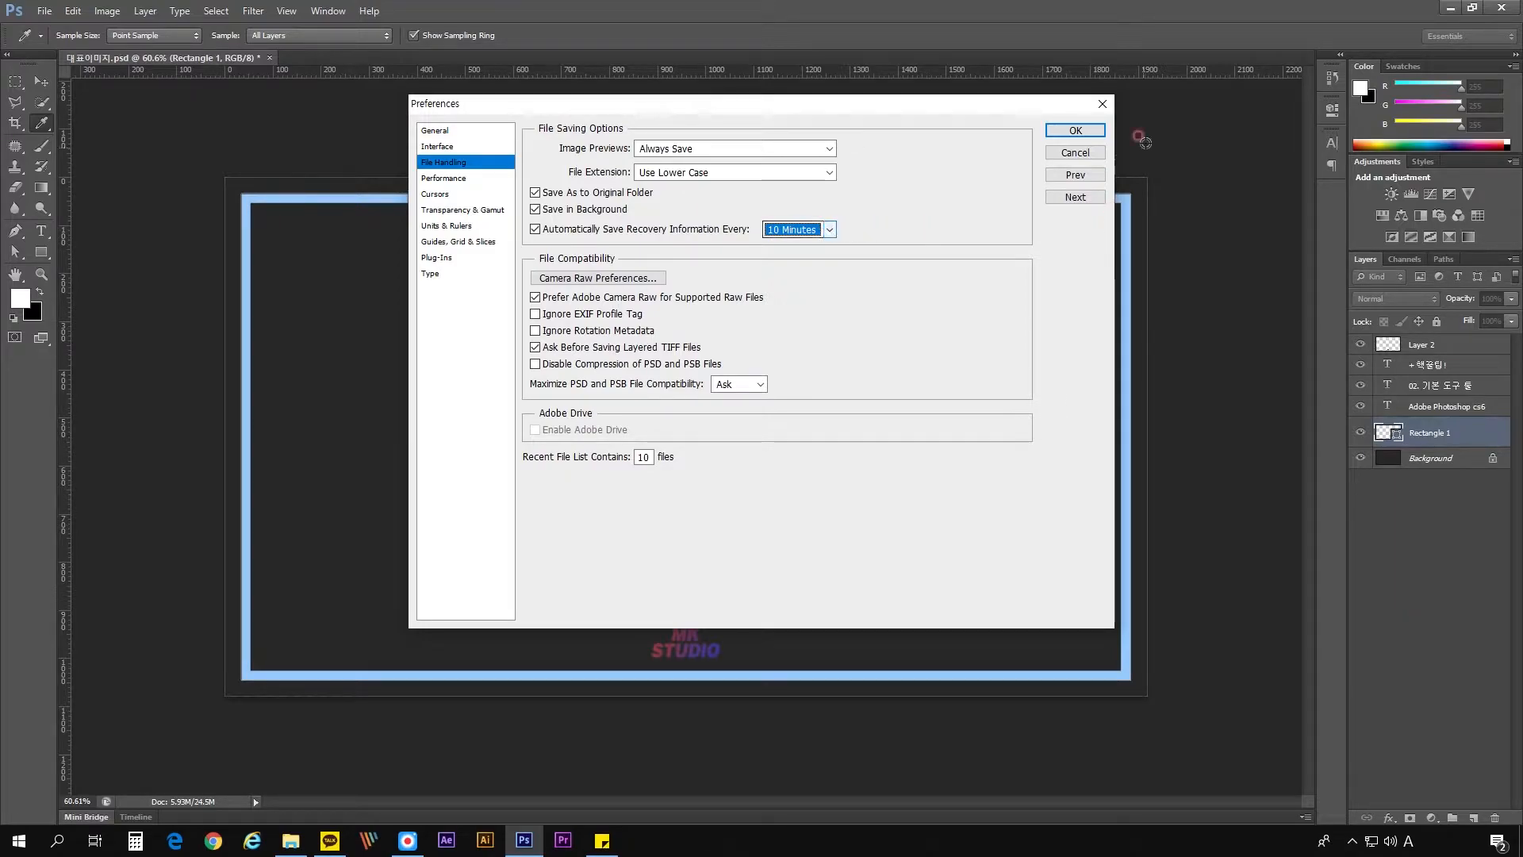
left_click(1103, 104)
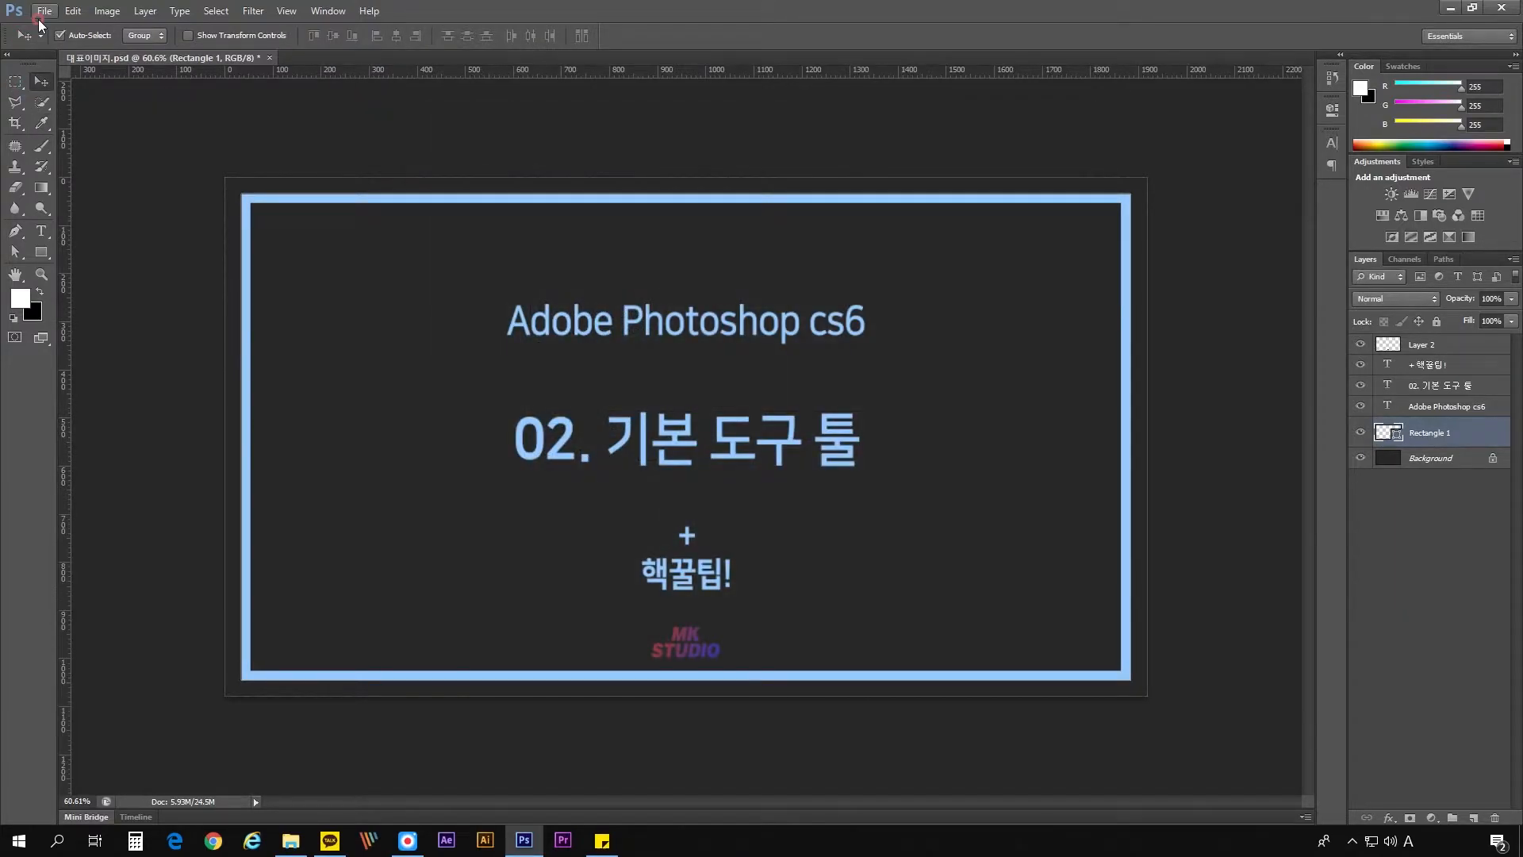
left_click(39, 15)
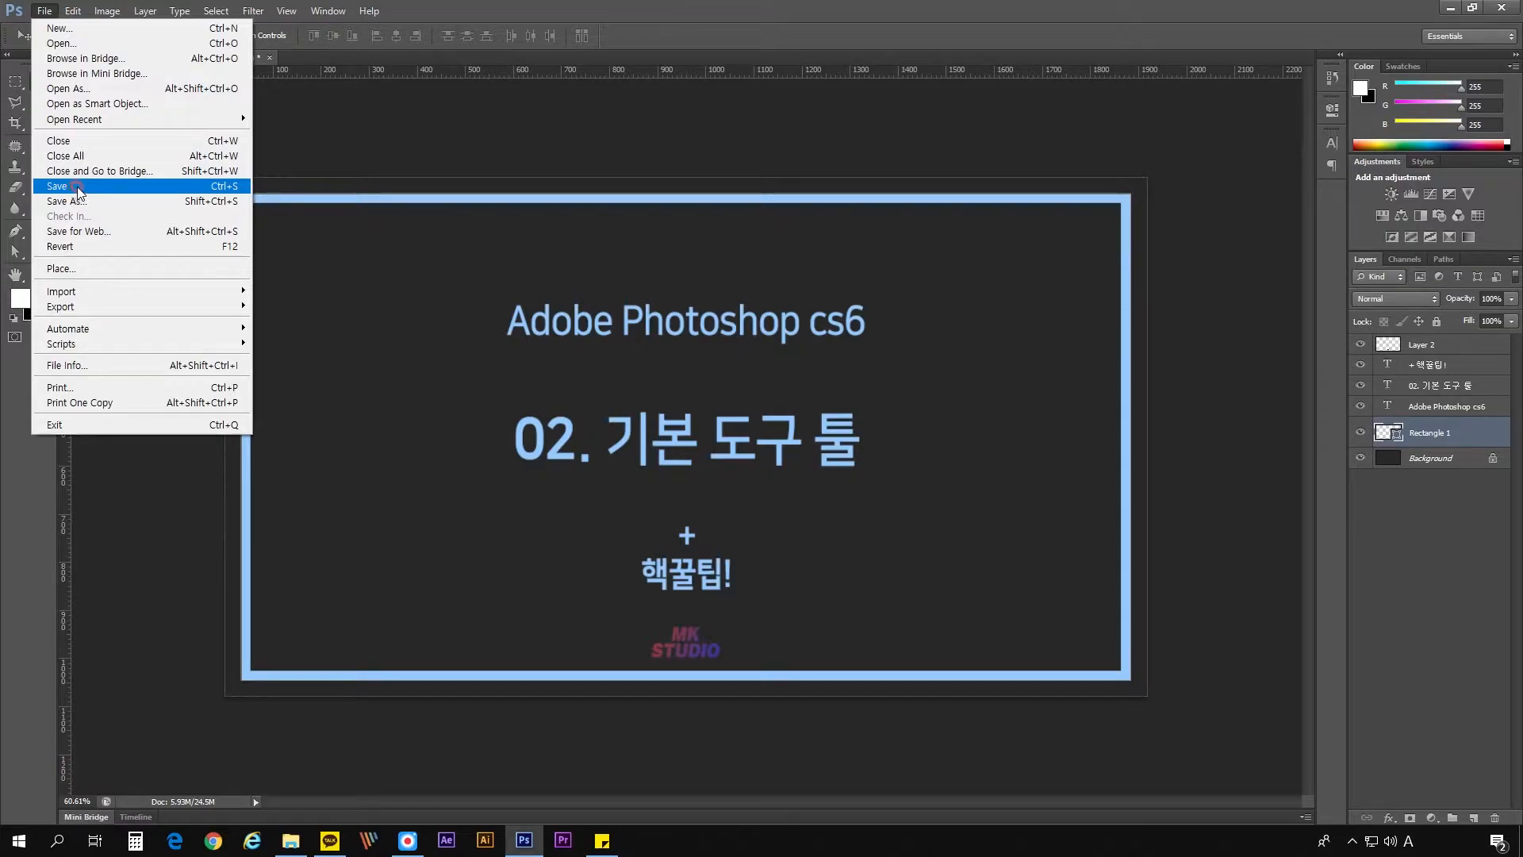
left_click(60, 29)
left_click(719, 283)
key("Escape")
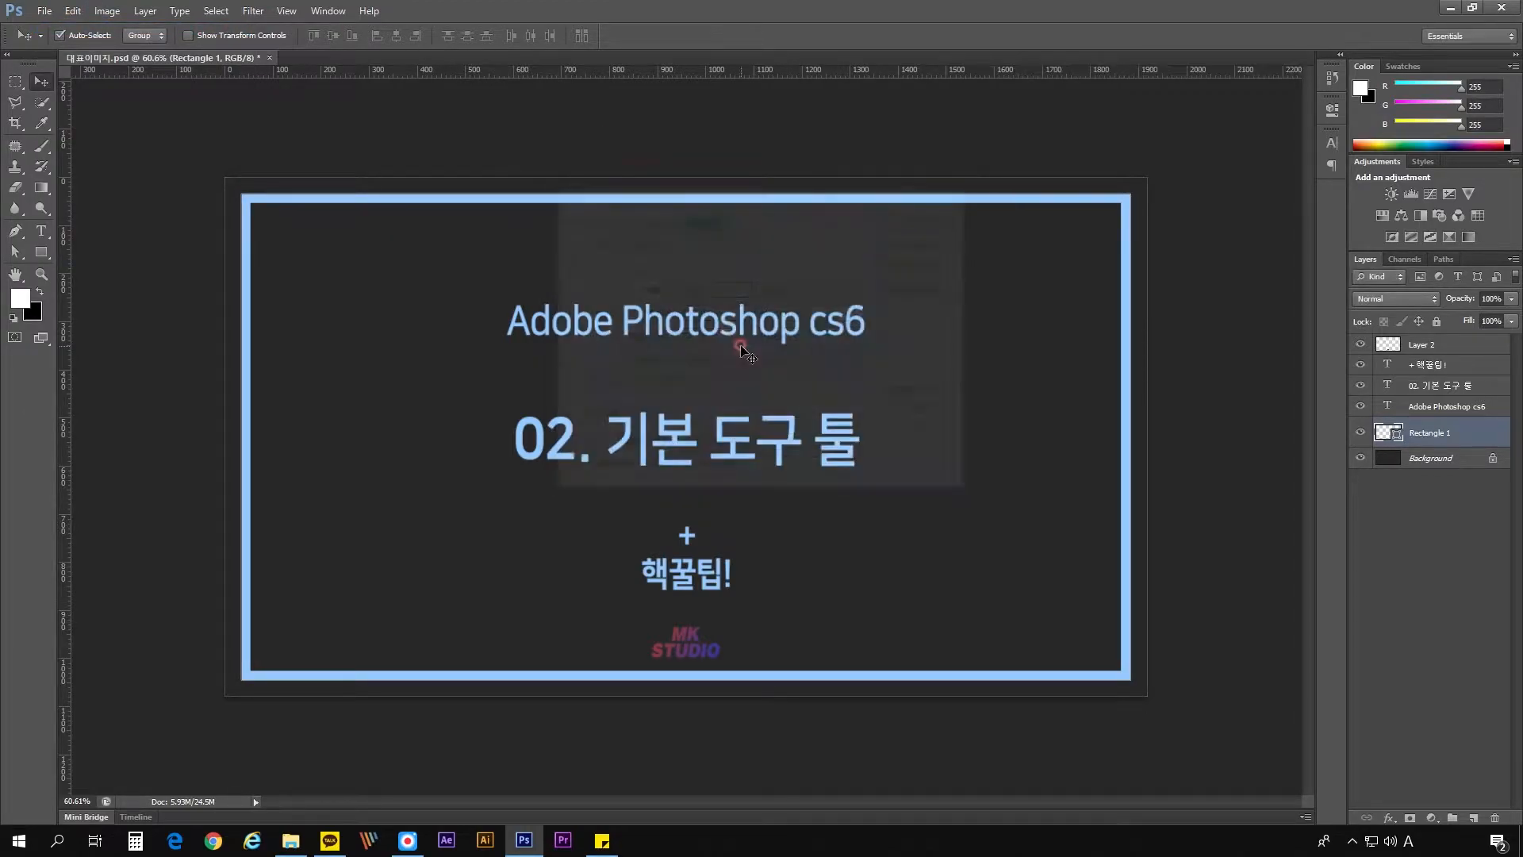
- Create a new blank document 210 mm wide and 297 mm high
left_click(45, 11)
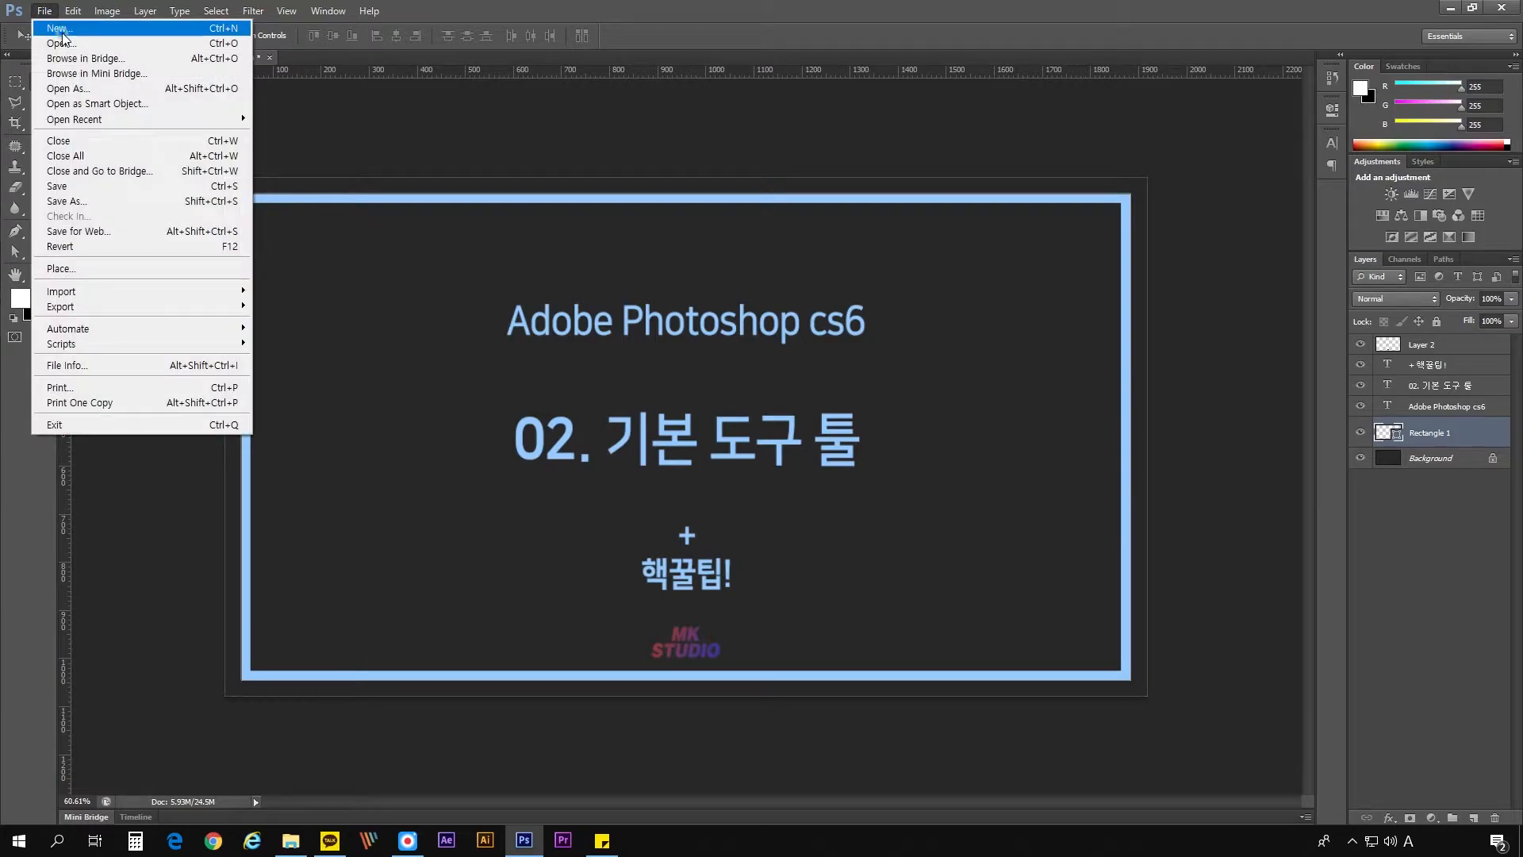
left_click(60, 29)
left_click(716, 284)
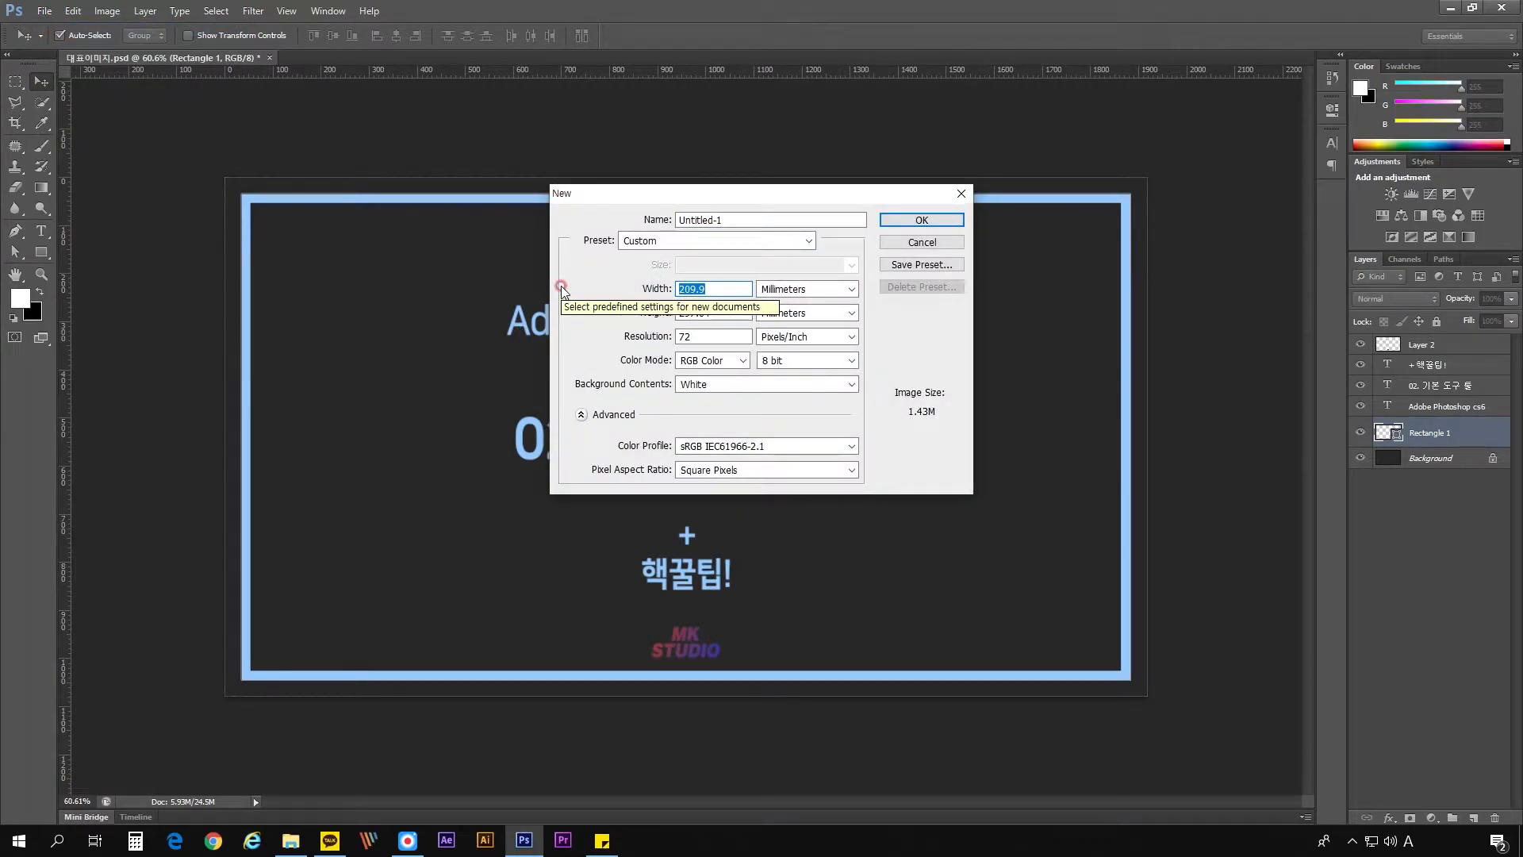
type("210")
key("Tab")
key("Tab")
type("297")
key("Tab")
key("Tab")
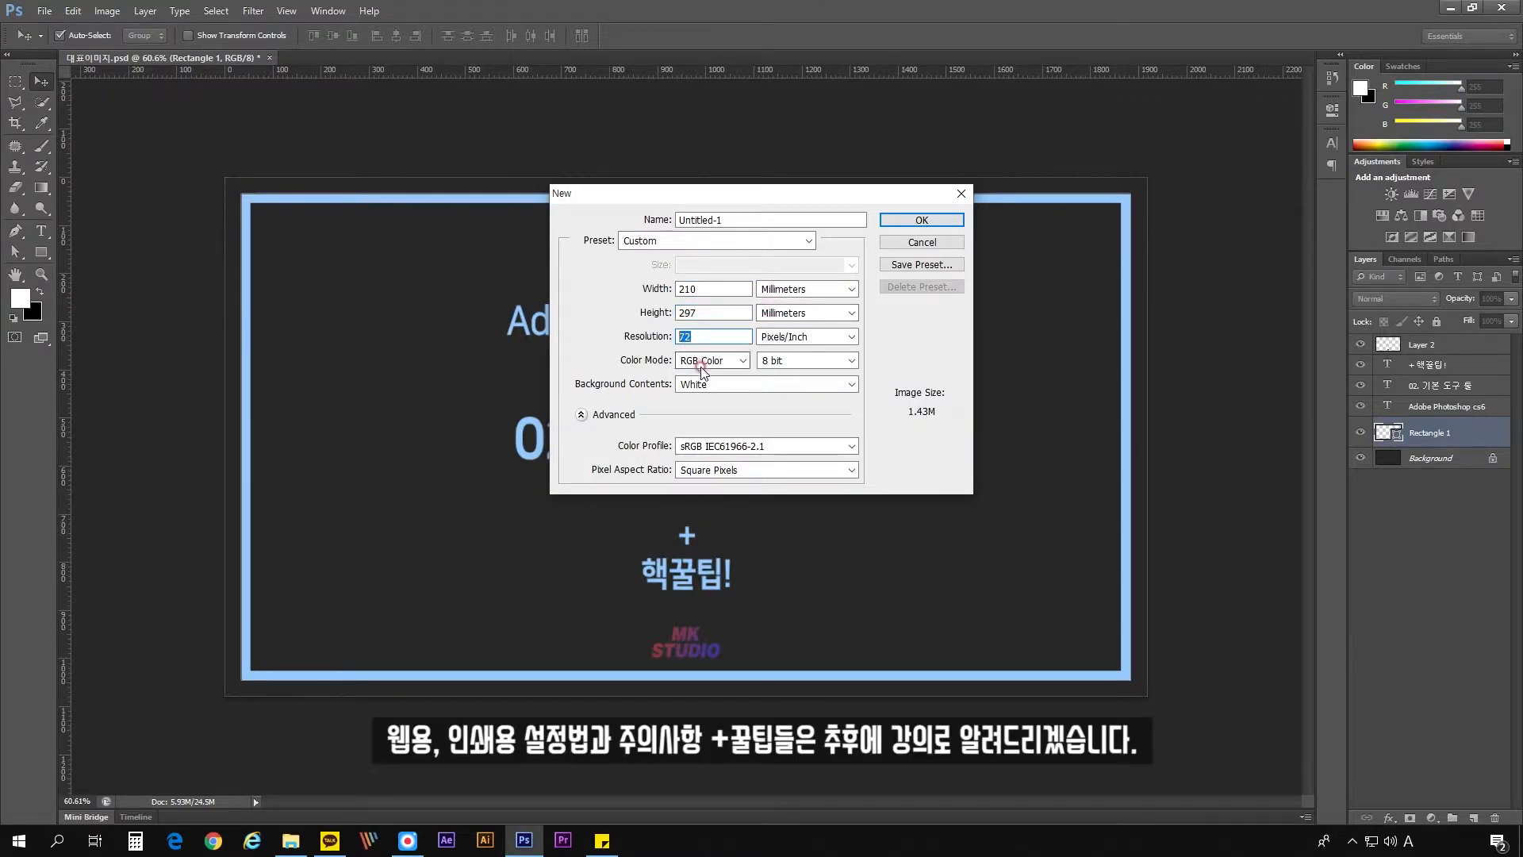
left_click(912, 221)
- Fit the blank page in the window and select the whole page with the Rectangular Marquee tool
left_click(15, 80)
key("ctrl+0")
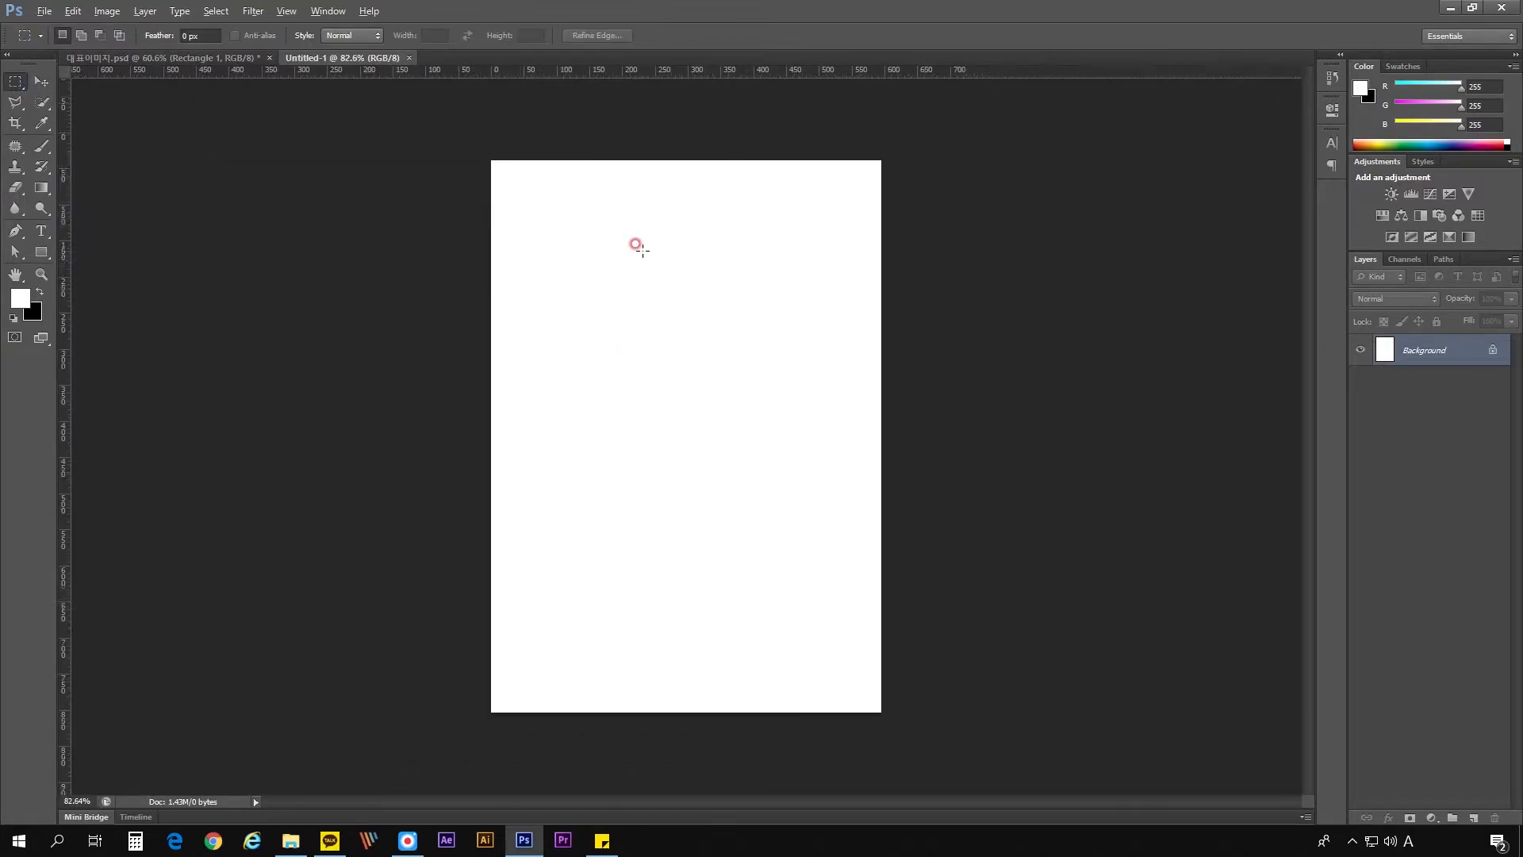
left_click_drag(452, 126, 918, 714)
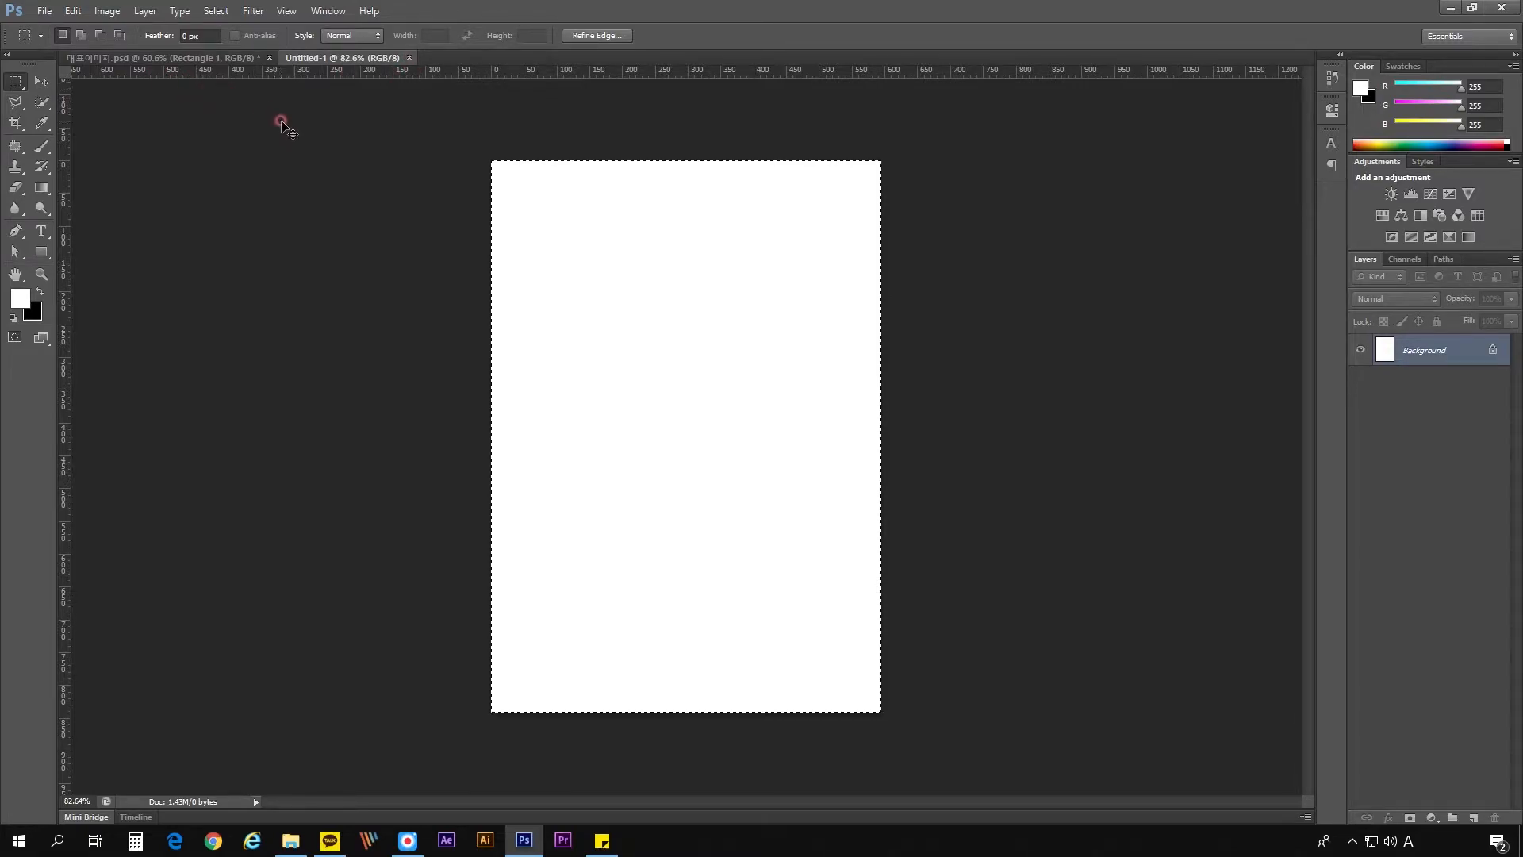
- Change the ruler units to millimeters
right_click(808, 73)
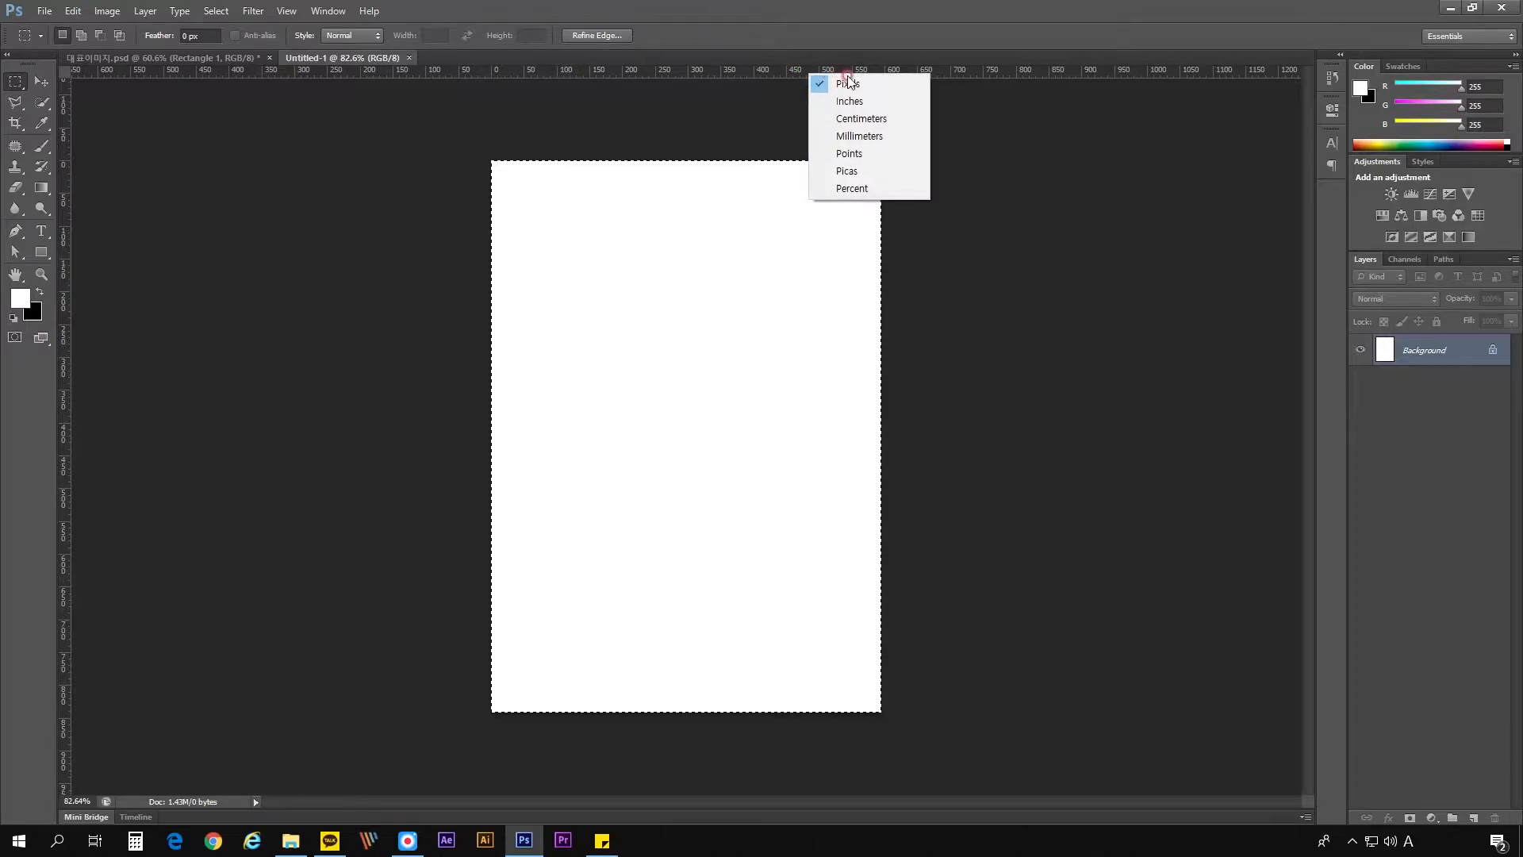
left_click(863, 136)
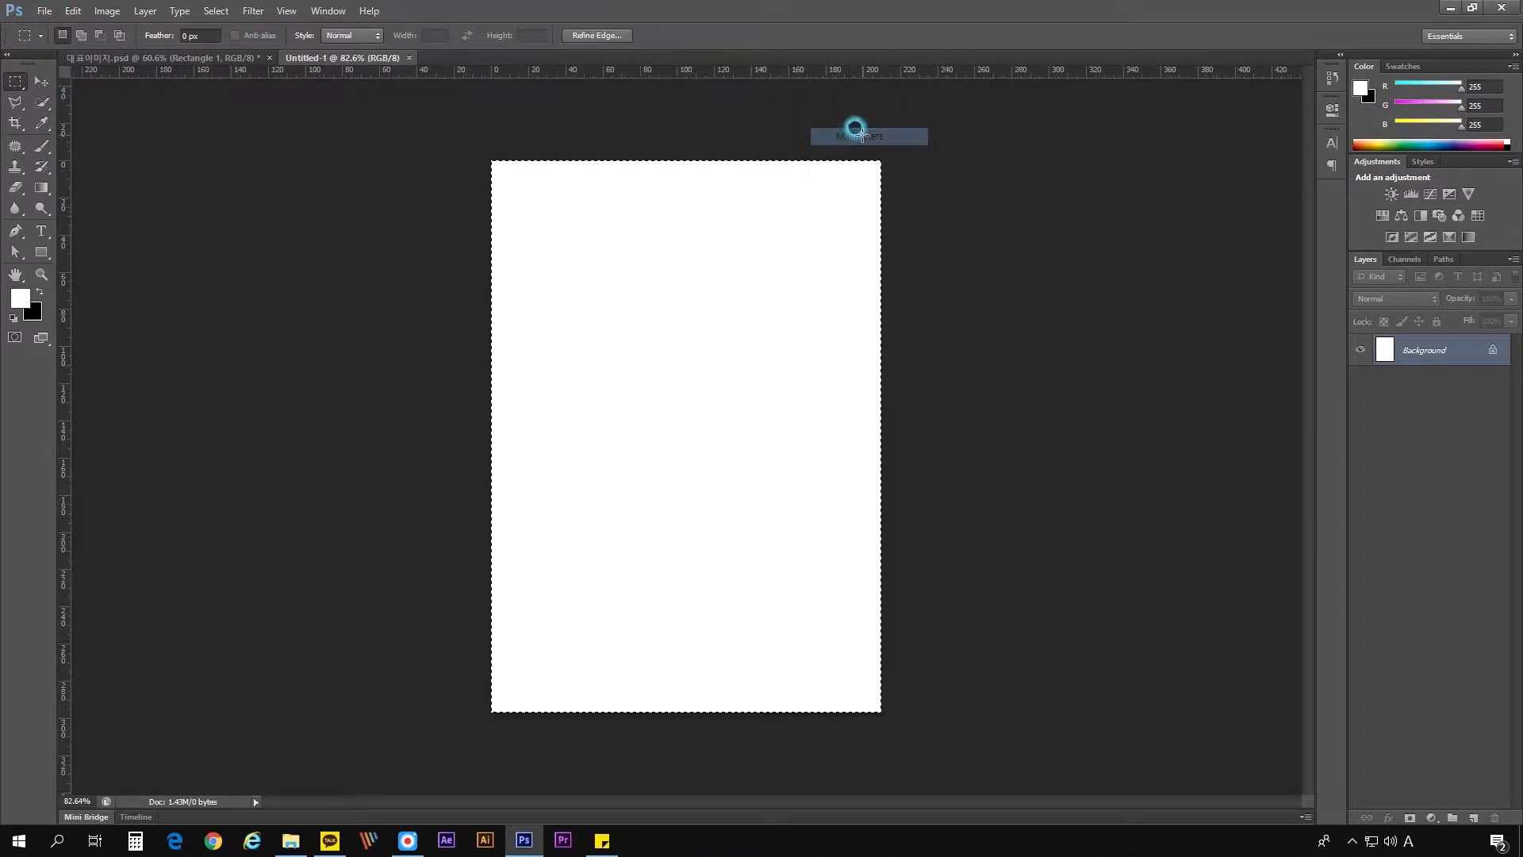
right_click(839, 69)
left_click(839, 69)
- Marquee-select the whole page once more, deselect it and return to the Move tool
left_click(469, 136)
left_click_drag(463, 132, 931, 732)
key("ctrl+d")
left_click(41, 79)
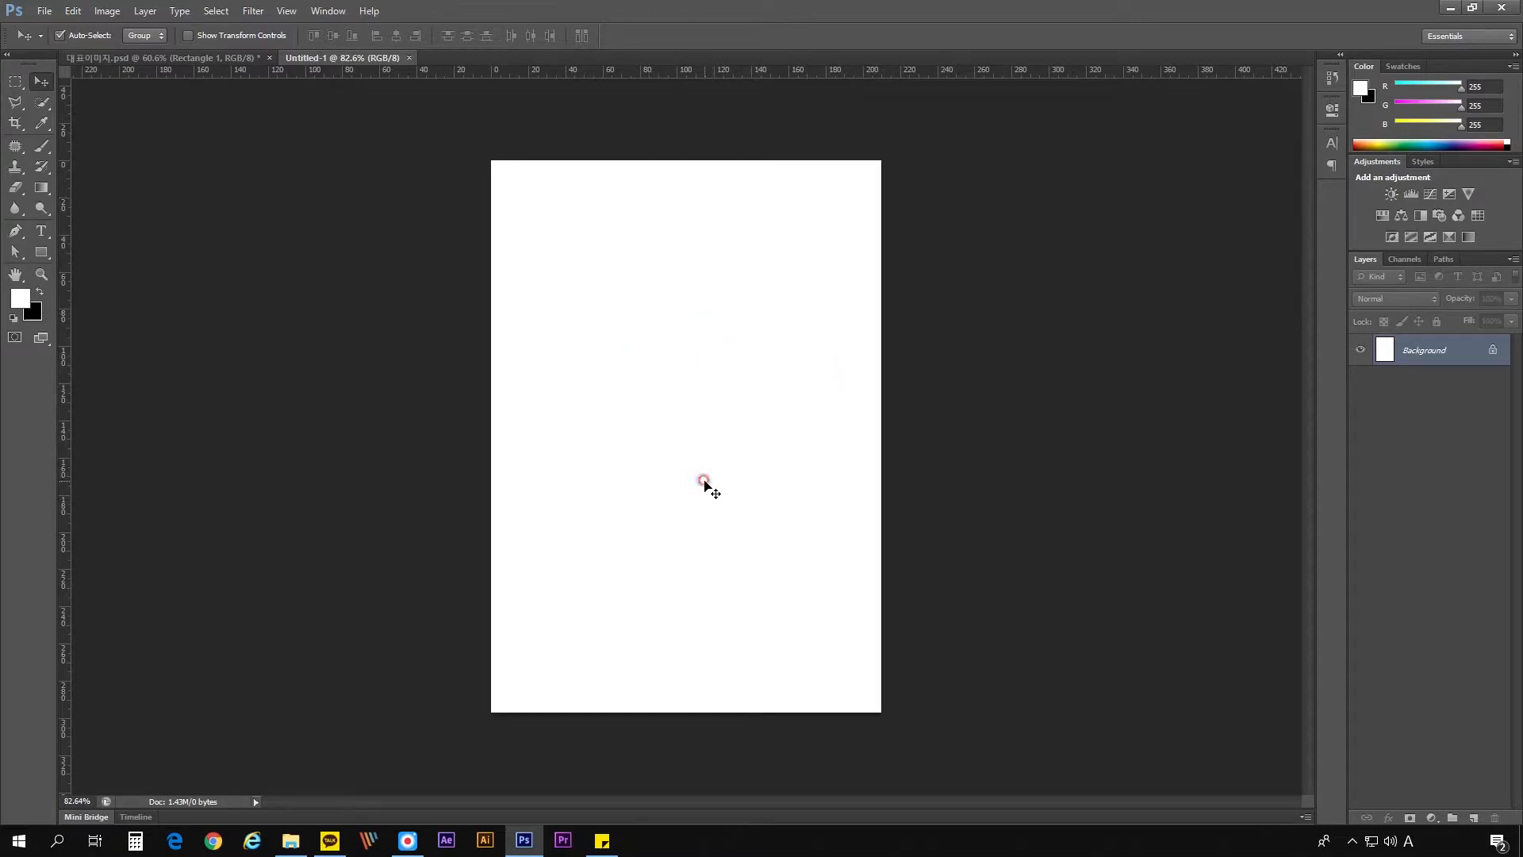
- Open the flower-gerbel-3720383_1920 and helicopter-2966569 images together
key("ctrl+o")
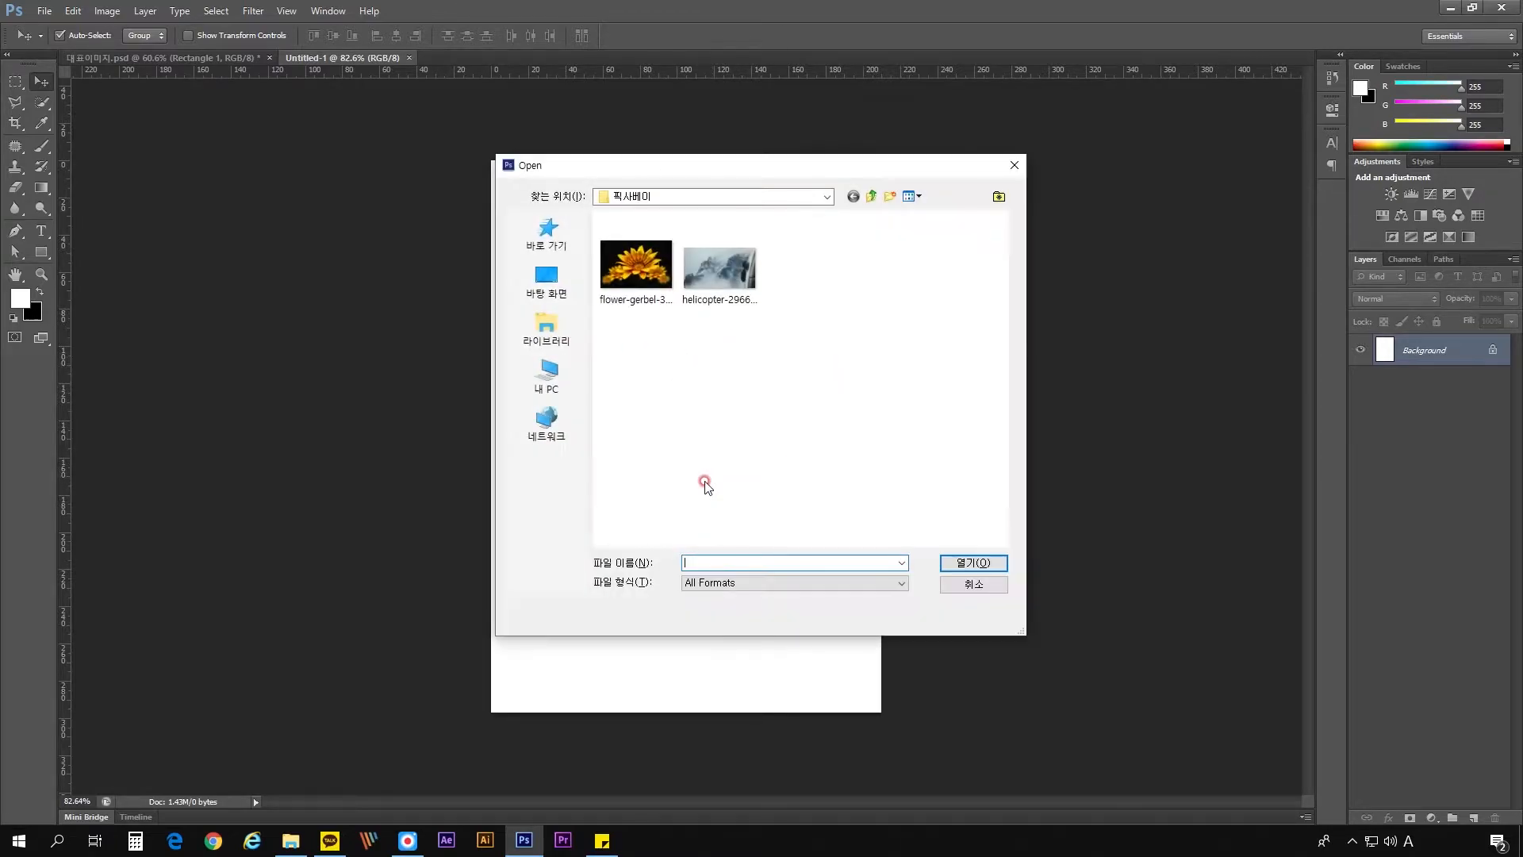
left_click(651, 274)
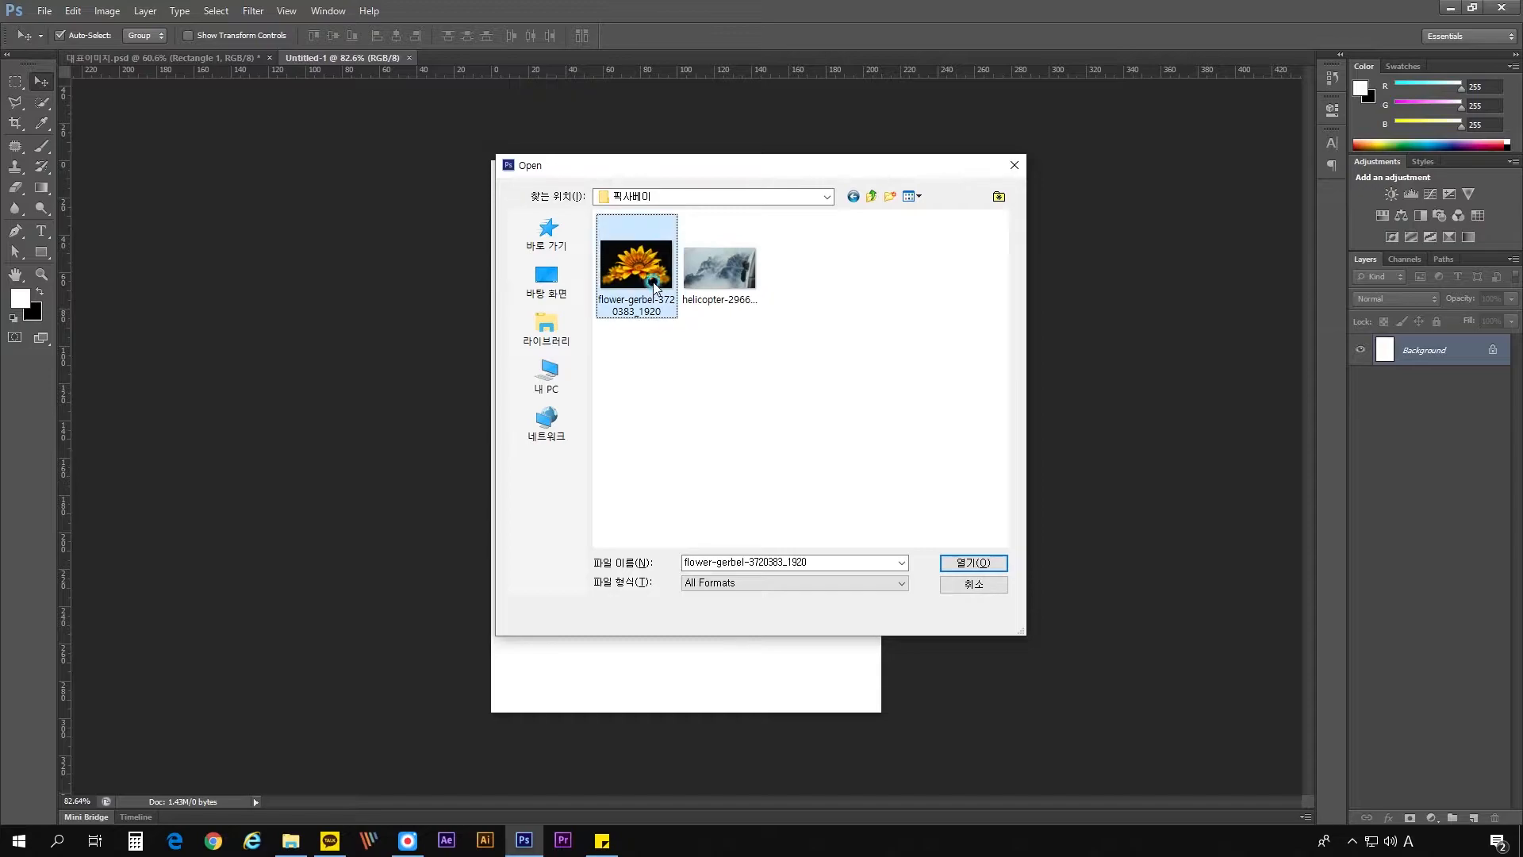
left_click(718, 270, "ctrl")
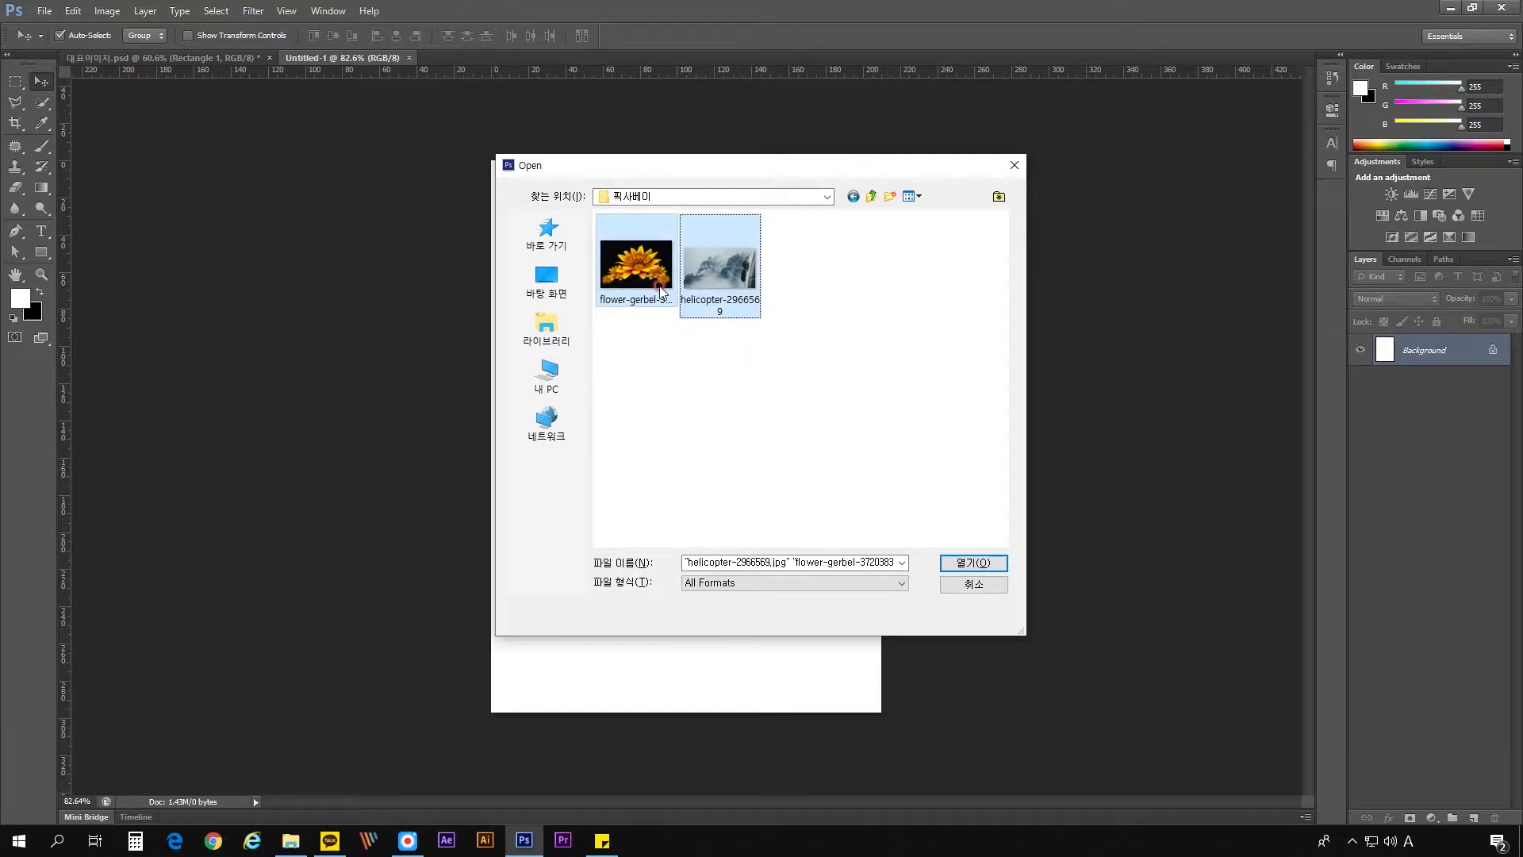
left_click(960, 565)
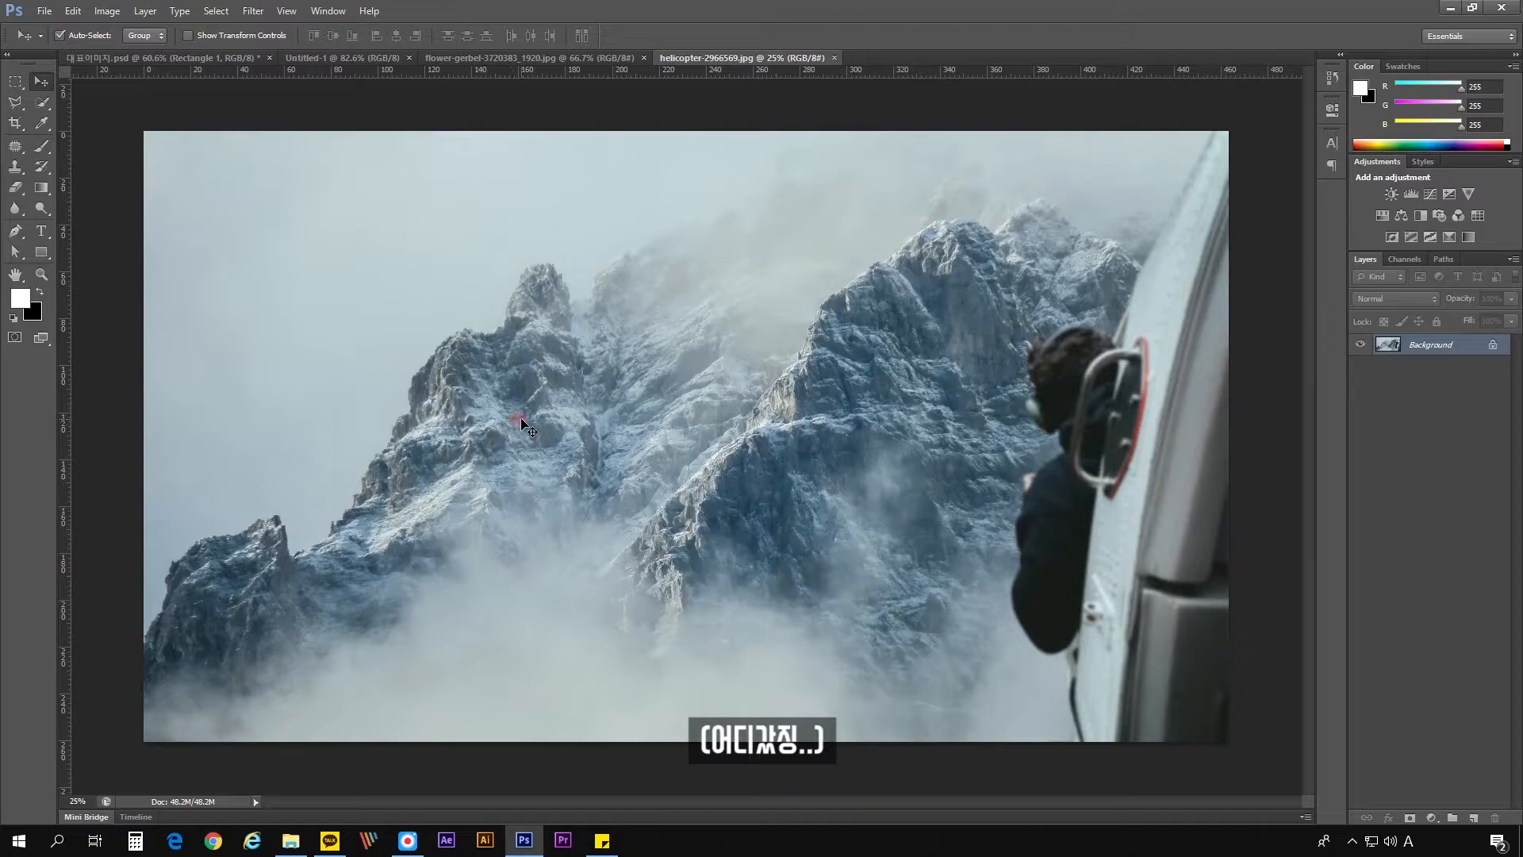
- View the flower image, the blank page and the helicopter image in turn by switching between the open documents
left_click(540, 59)
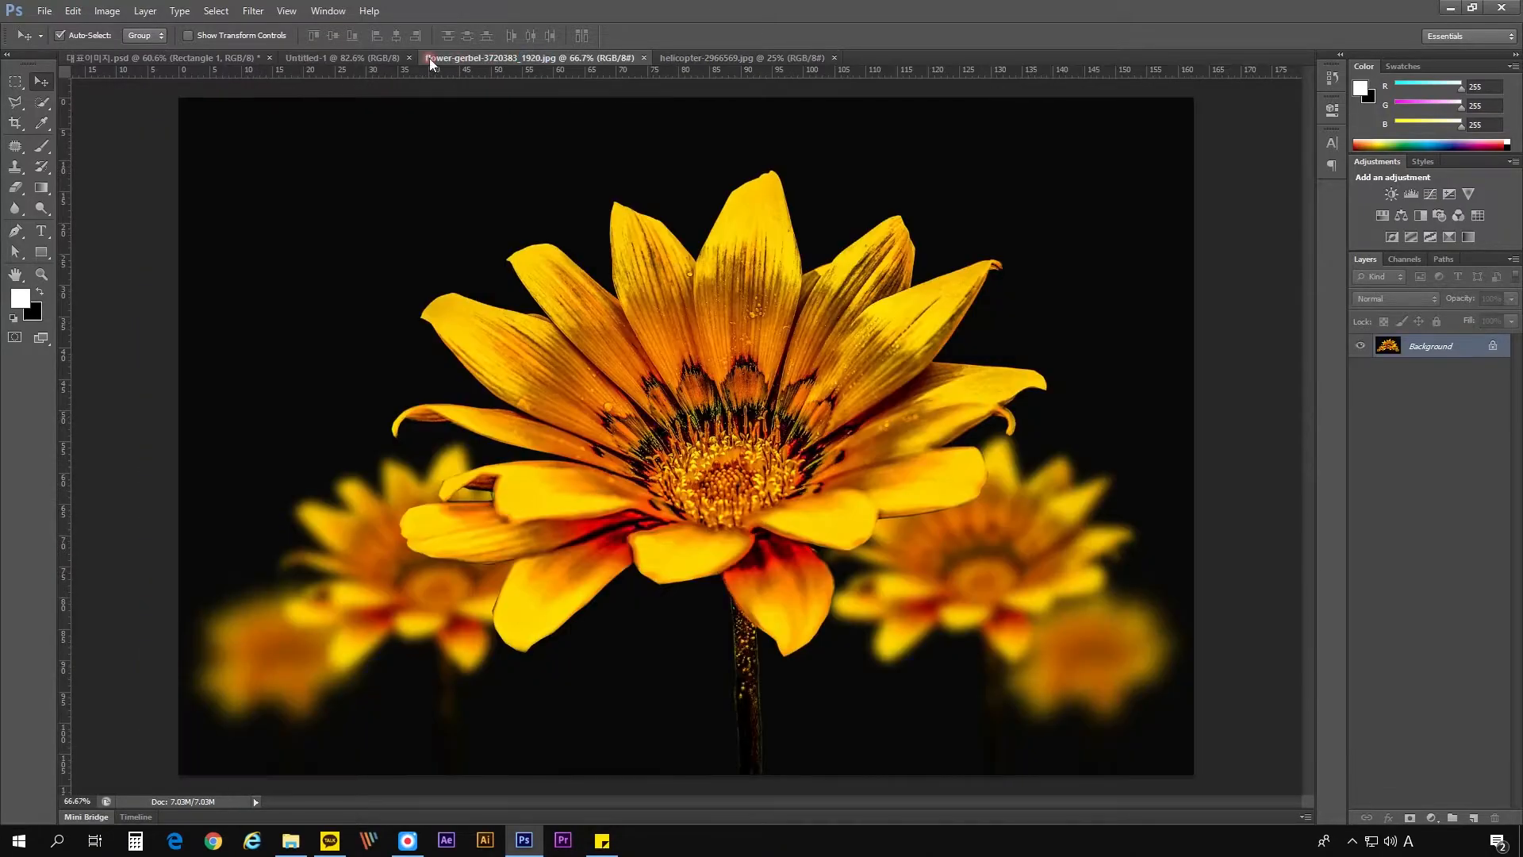
left_click(344, 57)
left_click(471, 60)
left_click(674, 60)
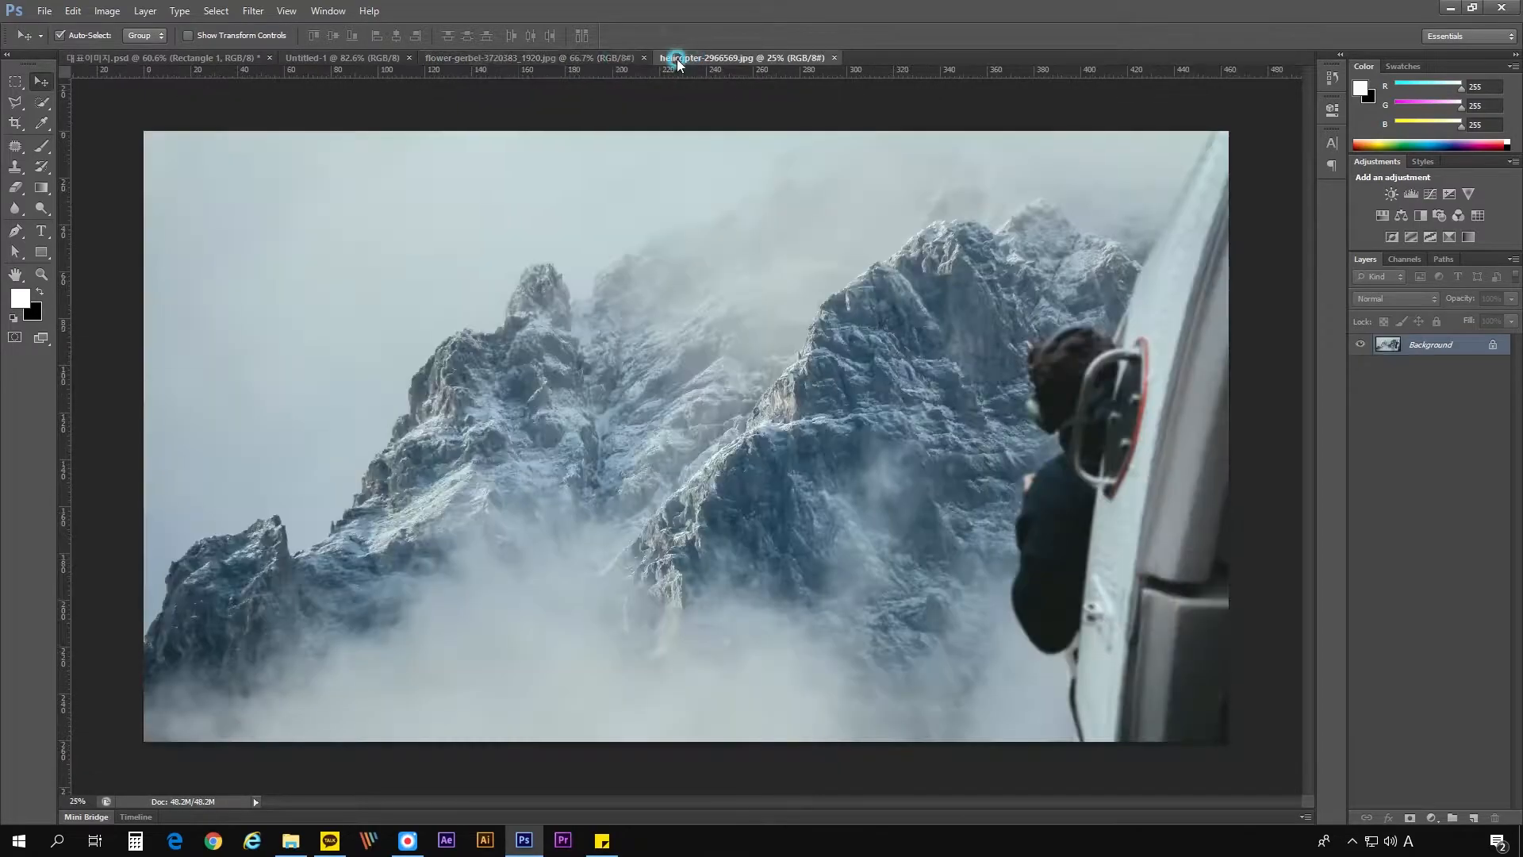
left_click(552, 58)
left_click(376, 57)
left_click(465, 59)
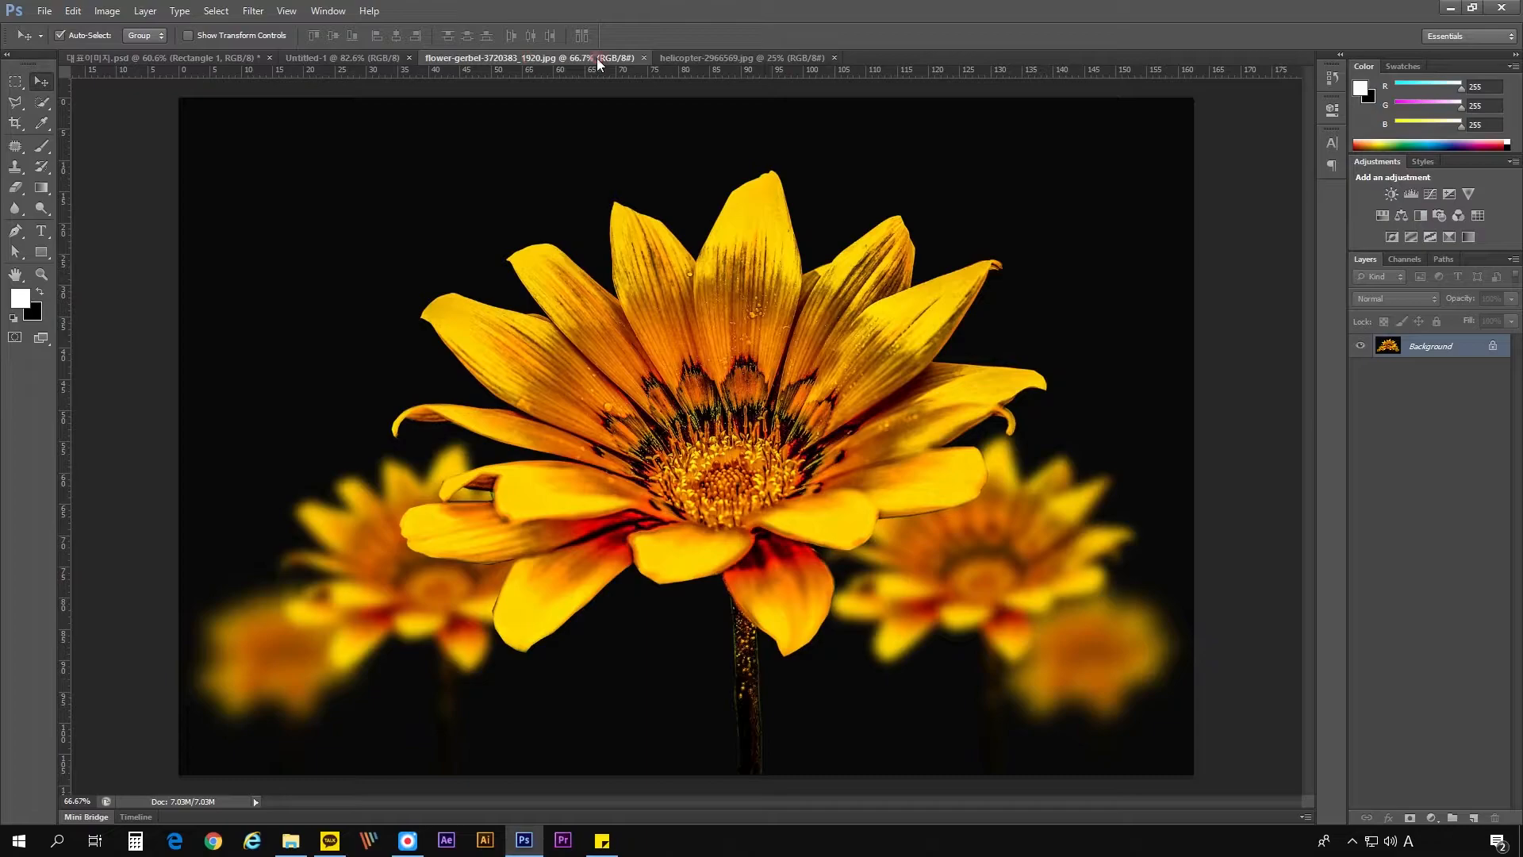
- Detach the Untitled-1 document into a floating window and dock it back among the other open documents
left_click(372, 56)
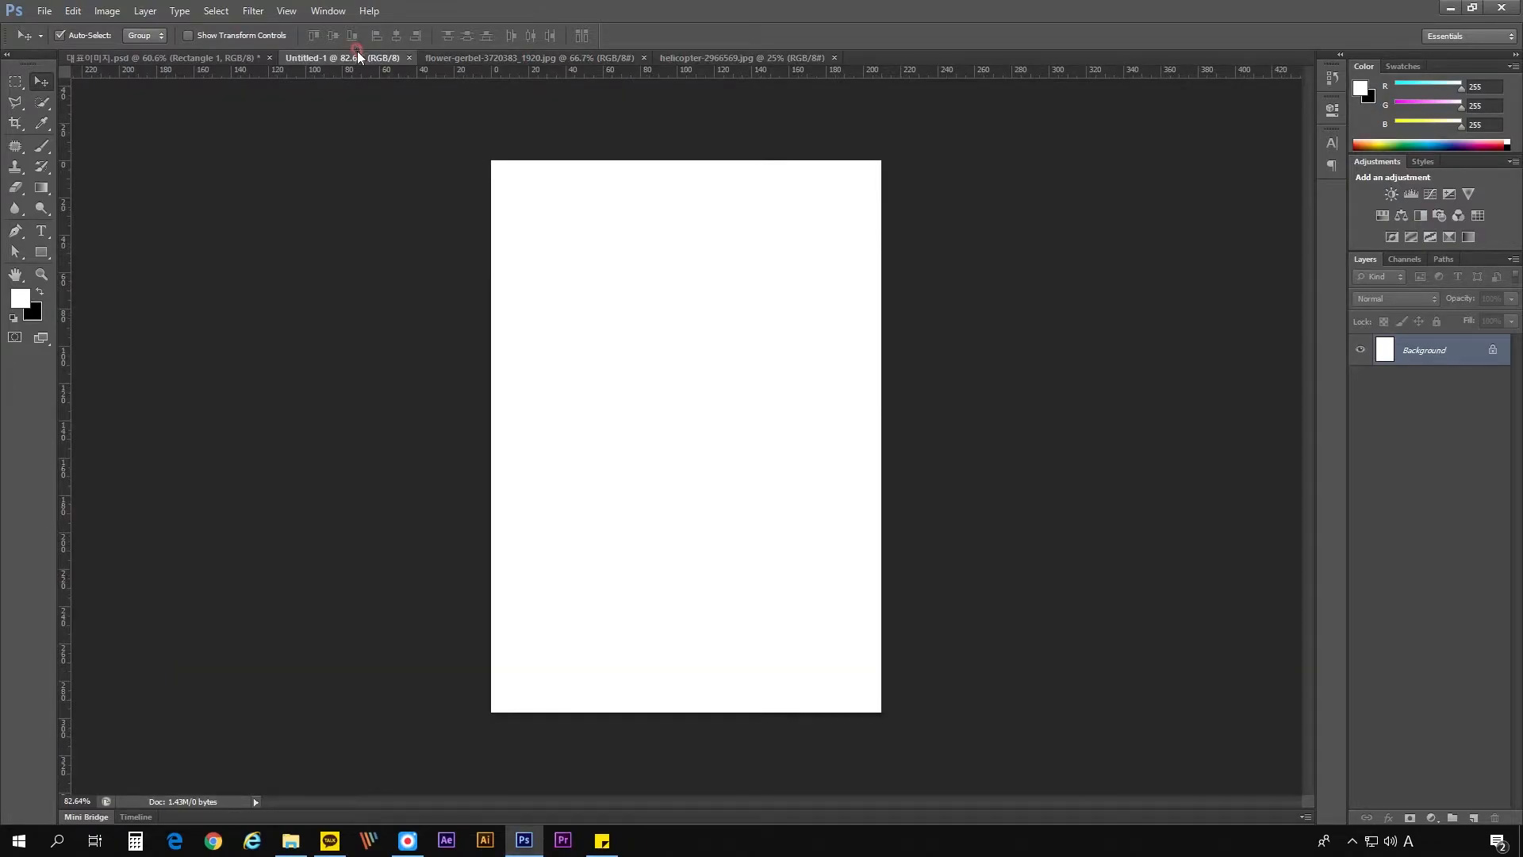
left_click_drag(353, 61, 626, 94)
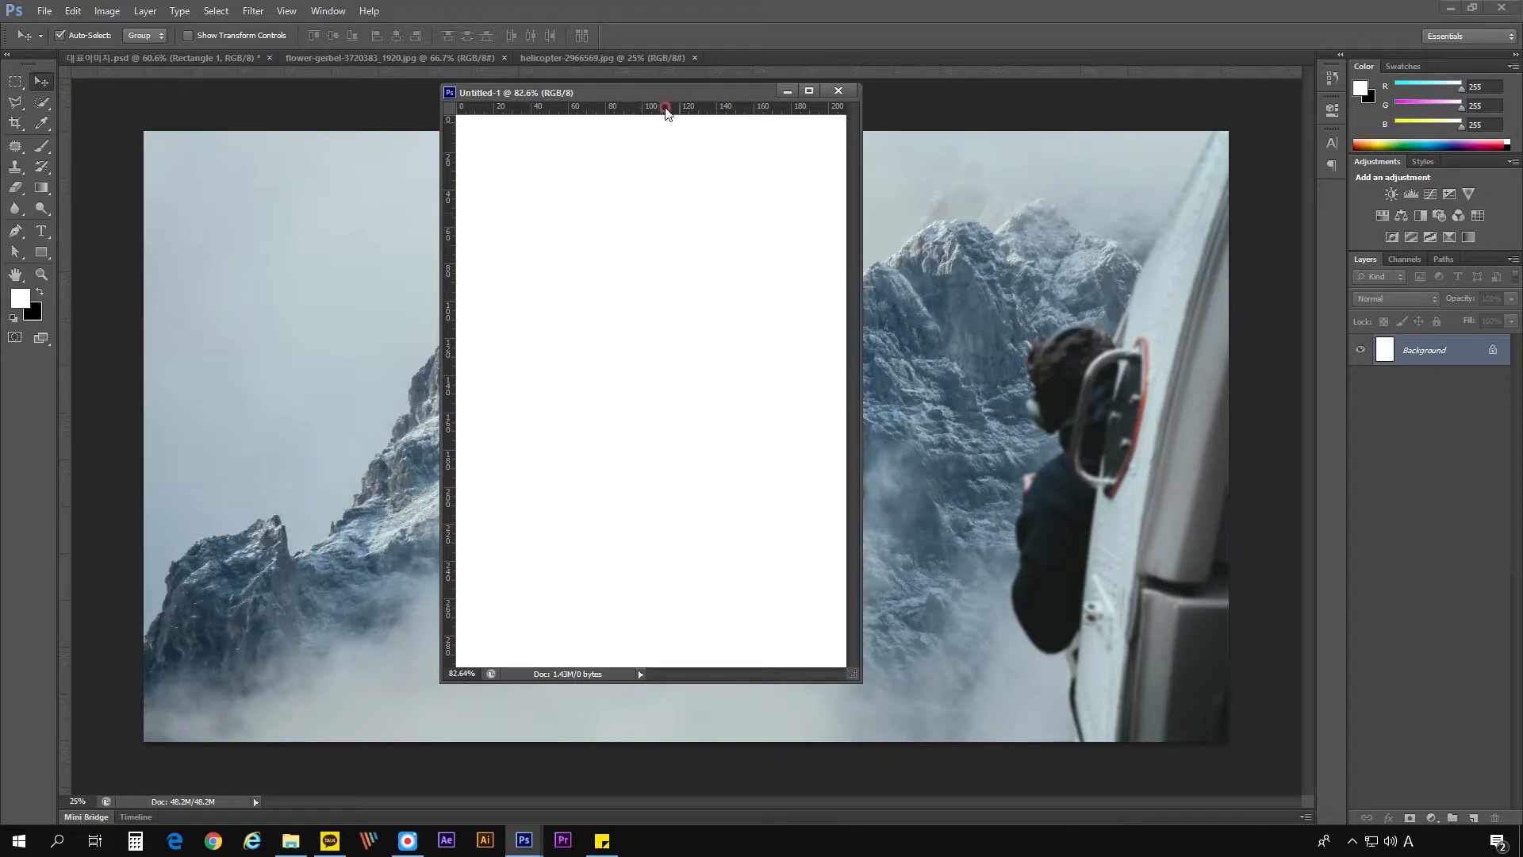
left_click_drag(634, 93, 386, 64)
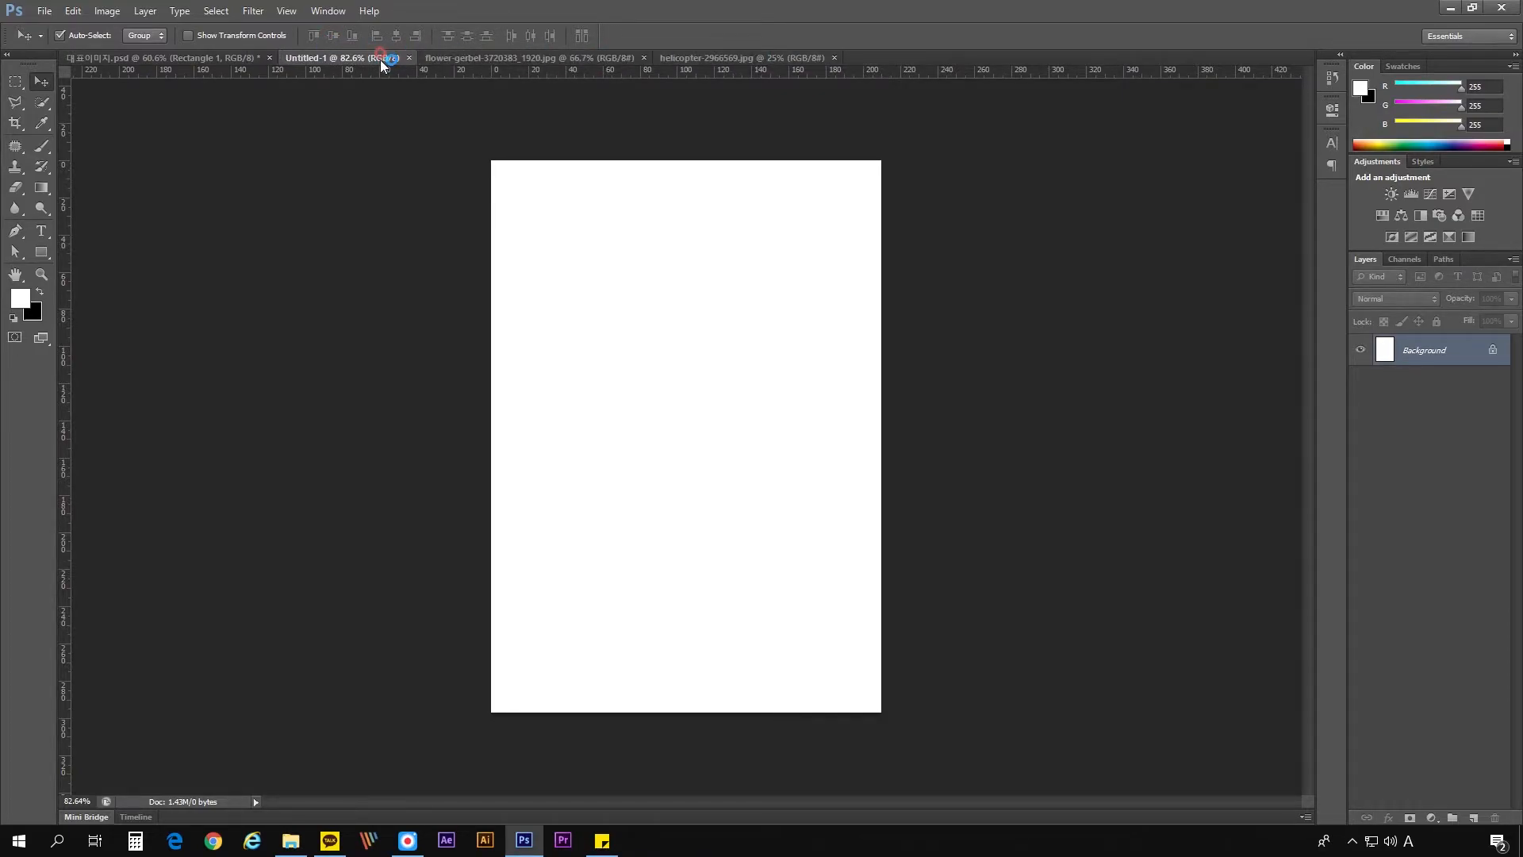
- Examine the flower-gerbel image at different magnifications, zooming out to the whole picture and in on the central flower
left_click(475, 55)
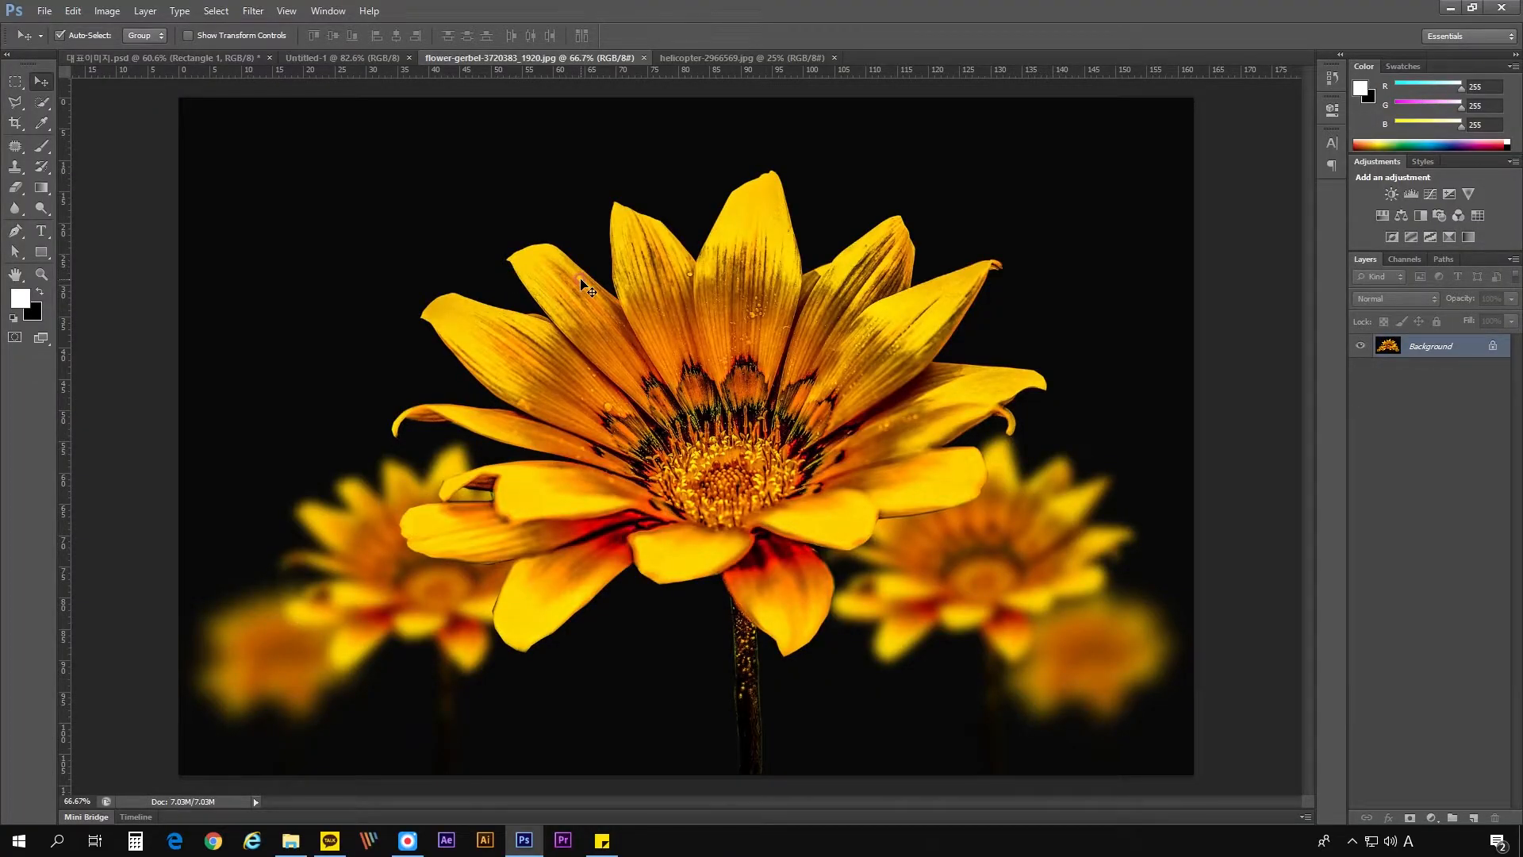
scroll(705, 322, "down", 7)
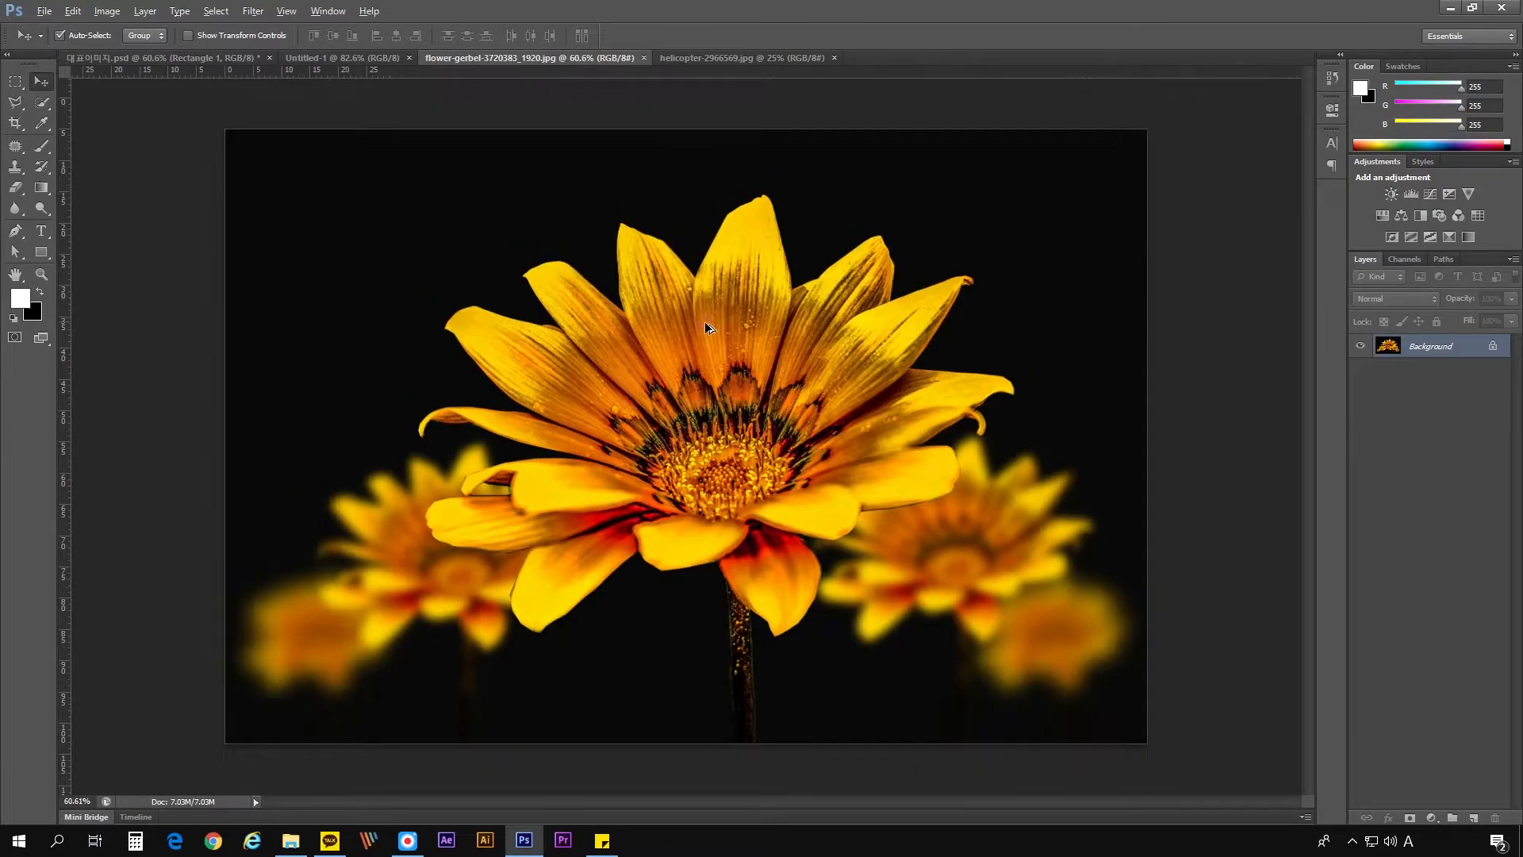
scroll(653, 397, "up", 5)
scroll(682, 429, "down", 3)
scroll(692, 448, "up", 1)
scroll(690, 446, "up", 1)
scroll(689, 446, "down", 3)
scroll(690, 446, "up", 3)
scroll(690, 446, "down", 1)
left_click(39, 272)
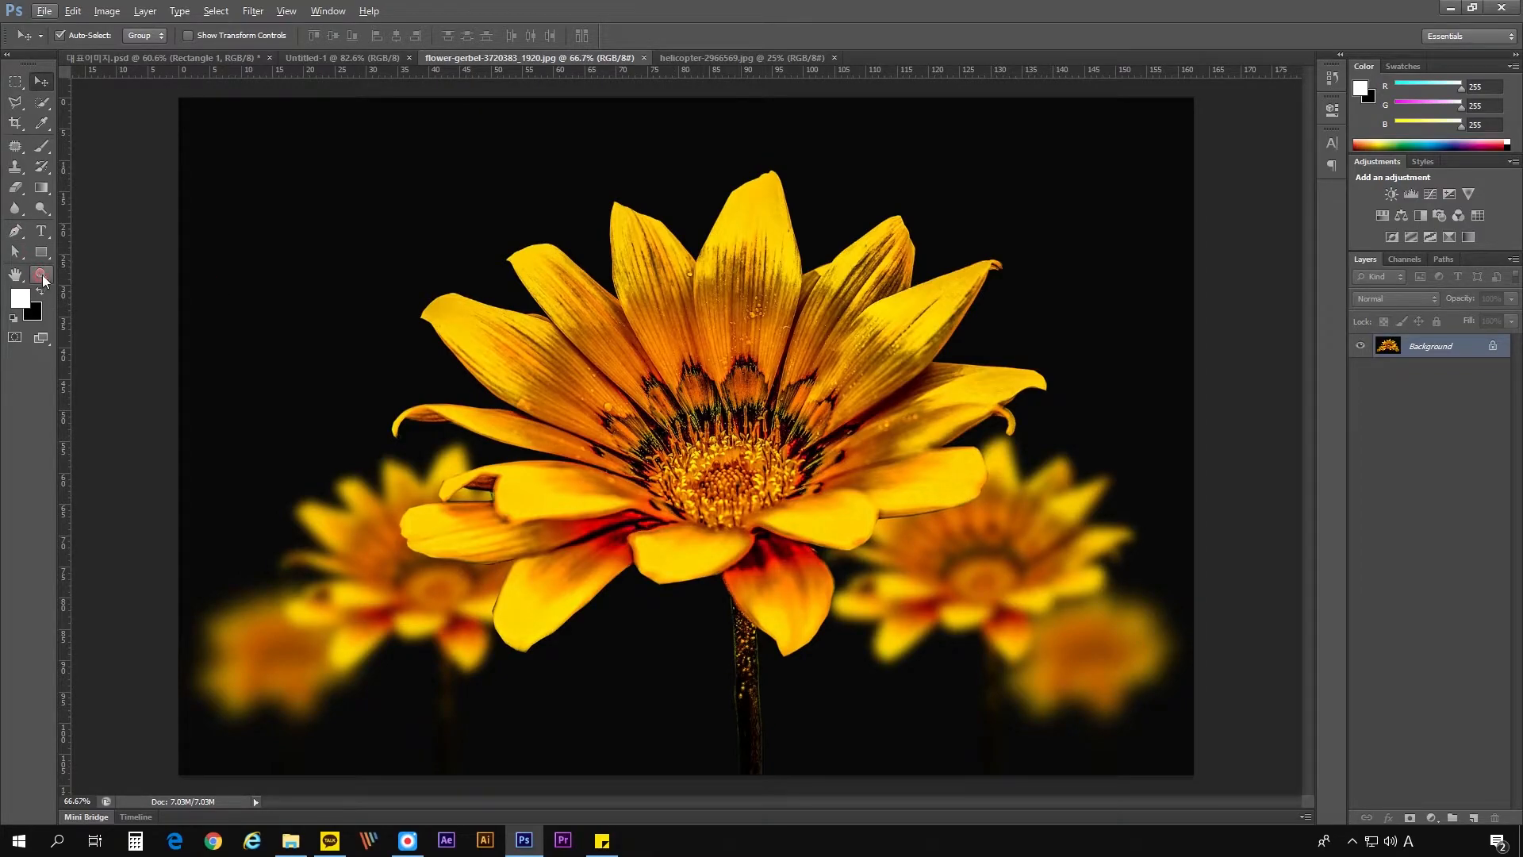
scroll(765, 408, "down", 3)
scroll(746, 414, "up", 4)
scroll(740, 416, "down", 1)
scroll(744, 421, "down", 1)
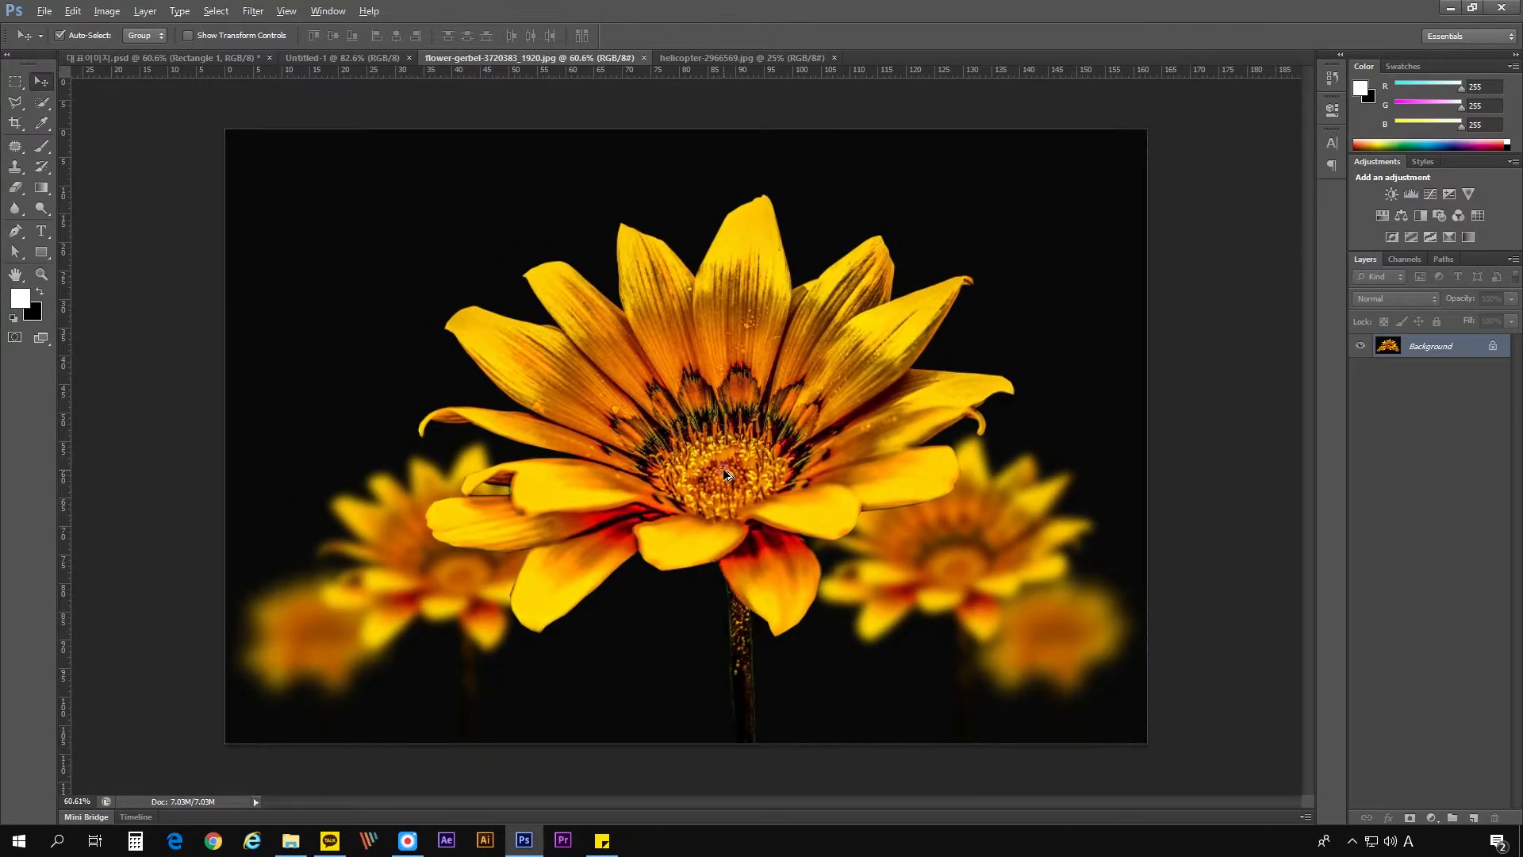
scroll(728, 474, "up", 2)
scroll(728, 473, "down", 3)
scroll(727, 473, "up", 2)
scroll(729, 474, "down", 3)
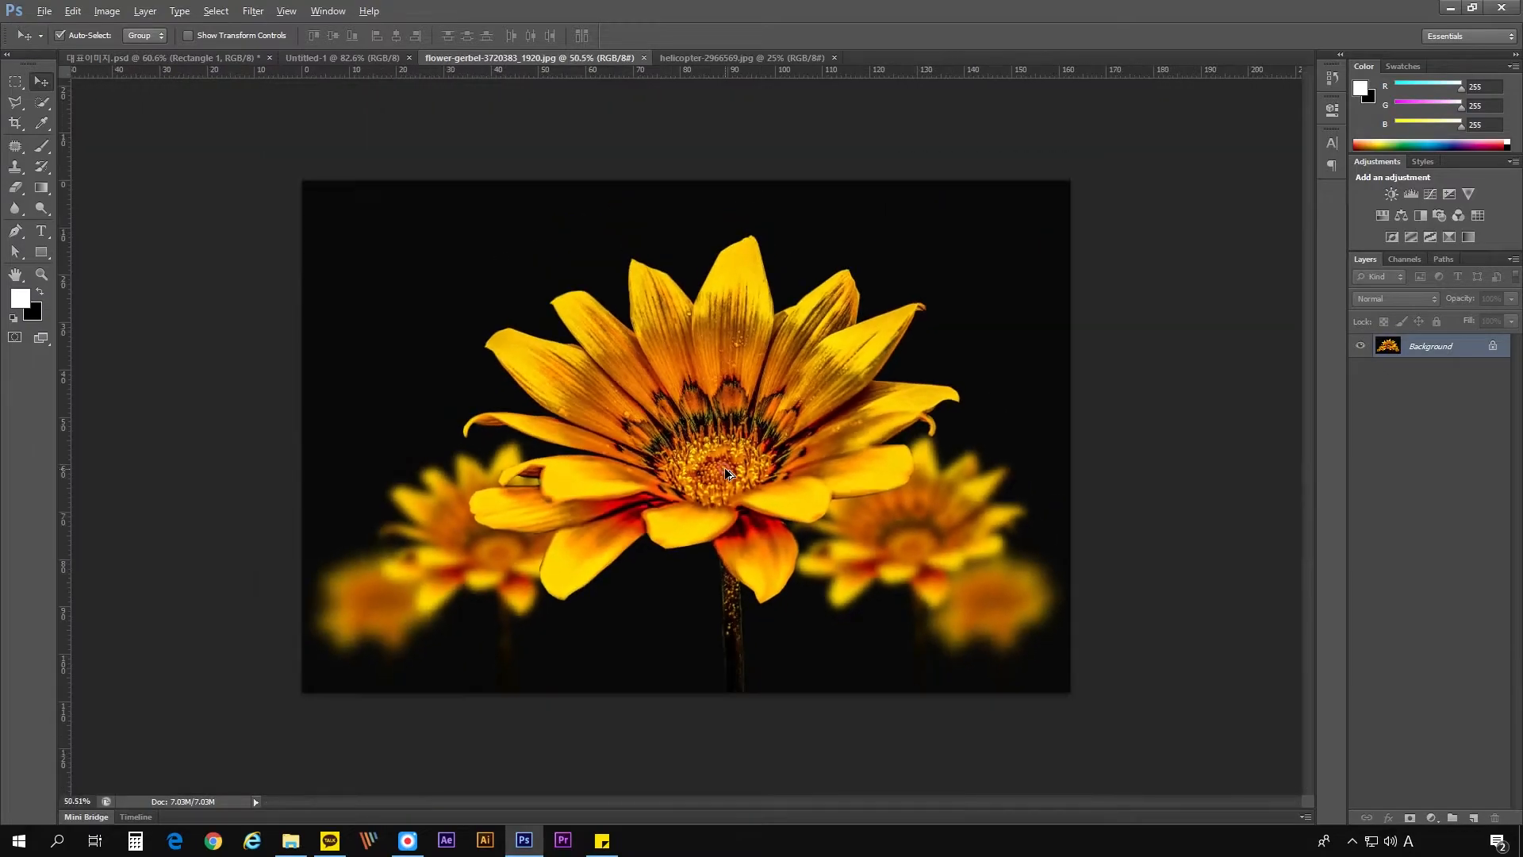
scroll(728, 474, "down", 1)
scroll(723, 474, "up", 3)
scroll(720, 476, "down", 3)
scroll(719, 474, "up", 3)
scroll(714, 475, "down", 3)
scroll(710, 475, "up", 4)
scroll(713, 476, "down", 1)
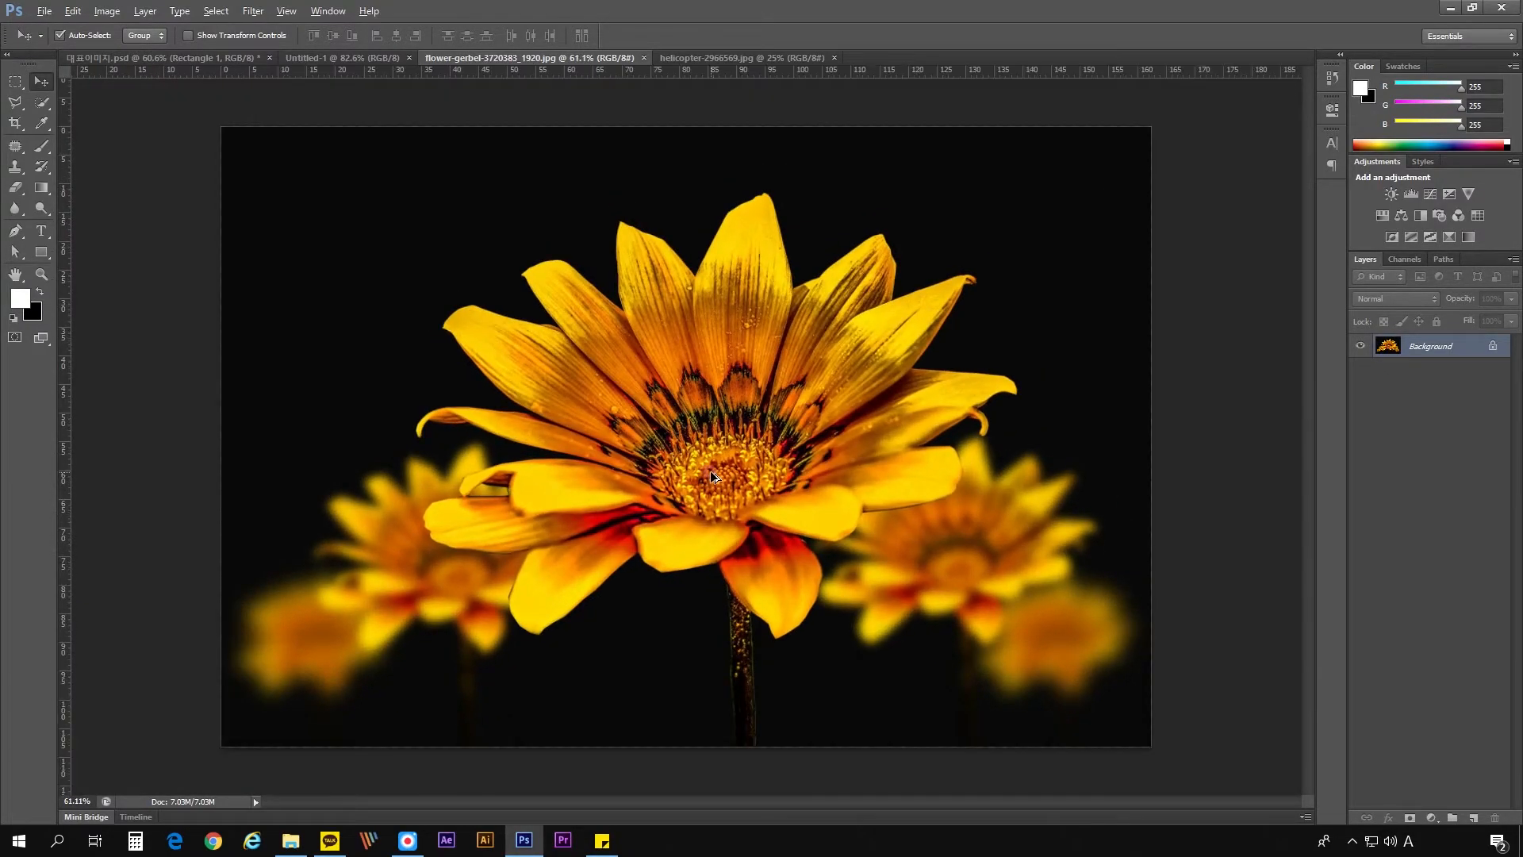
scroll(712, 476, "up", 4)
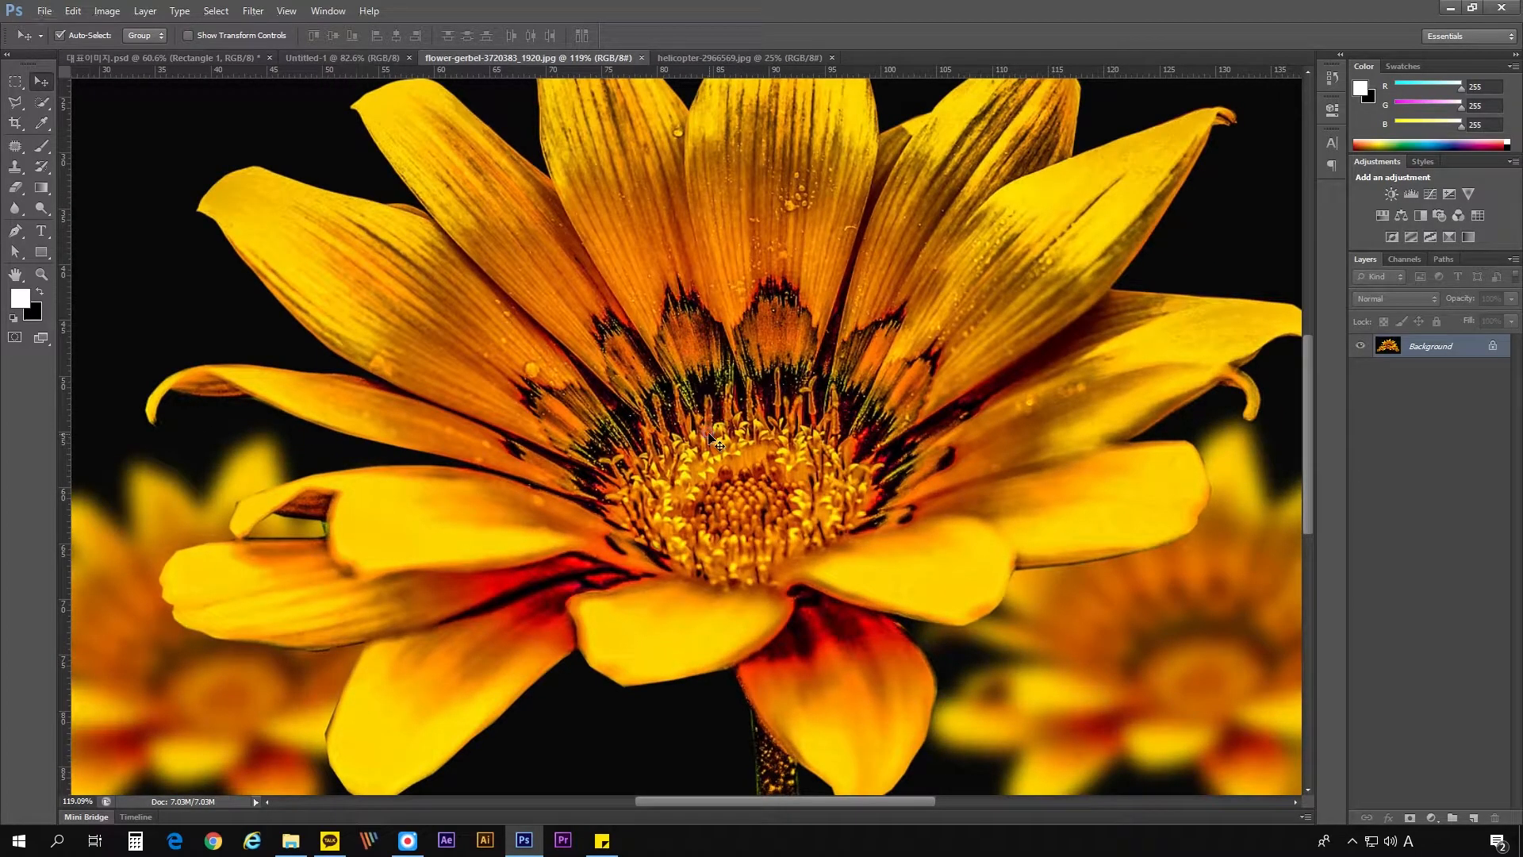
- Pan across the magnified flower image to inspect its outer areas and return to the flower's centre
key("space")
left_click_drag(376, 192, 490, 265)
left_click_drag(1069, 670, 697, 431)
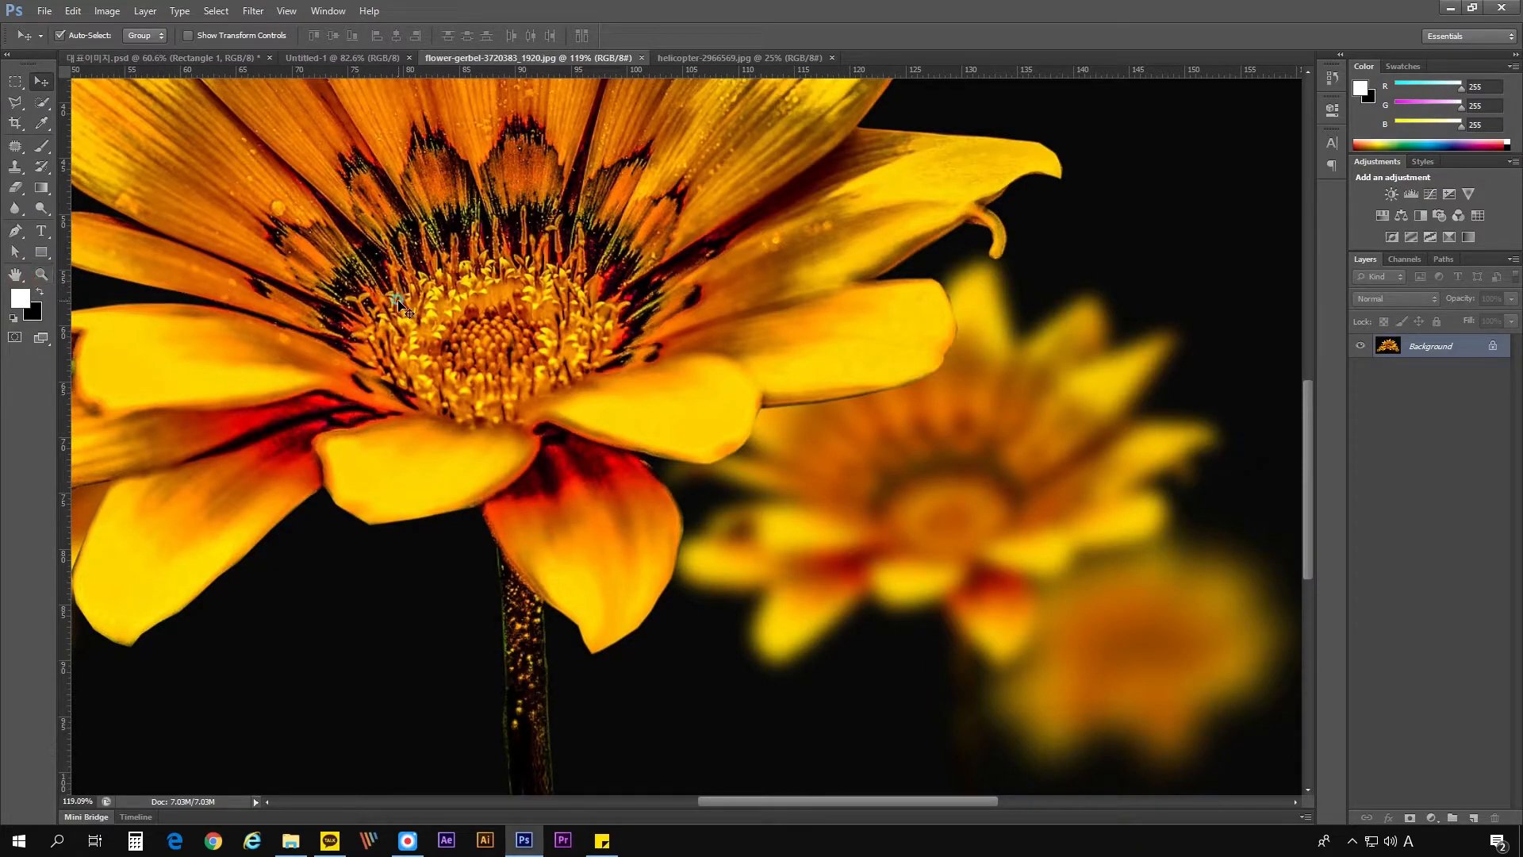
scroll(544, 345, "down", 1)
scroll(562, 358, "up", 2)
scroll(562, 359, "down", 1)
key("space")
left_click_drag(419, 245, 558, 310)
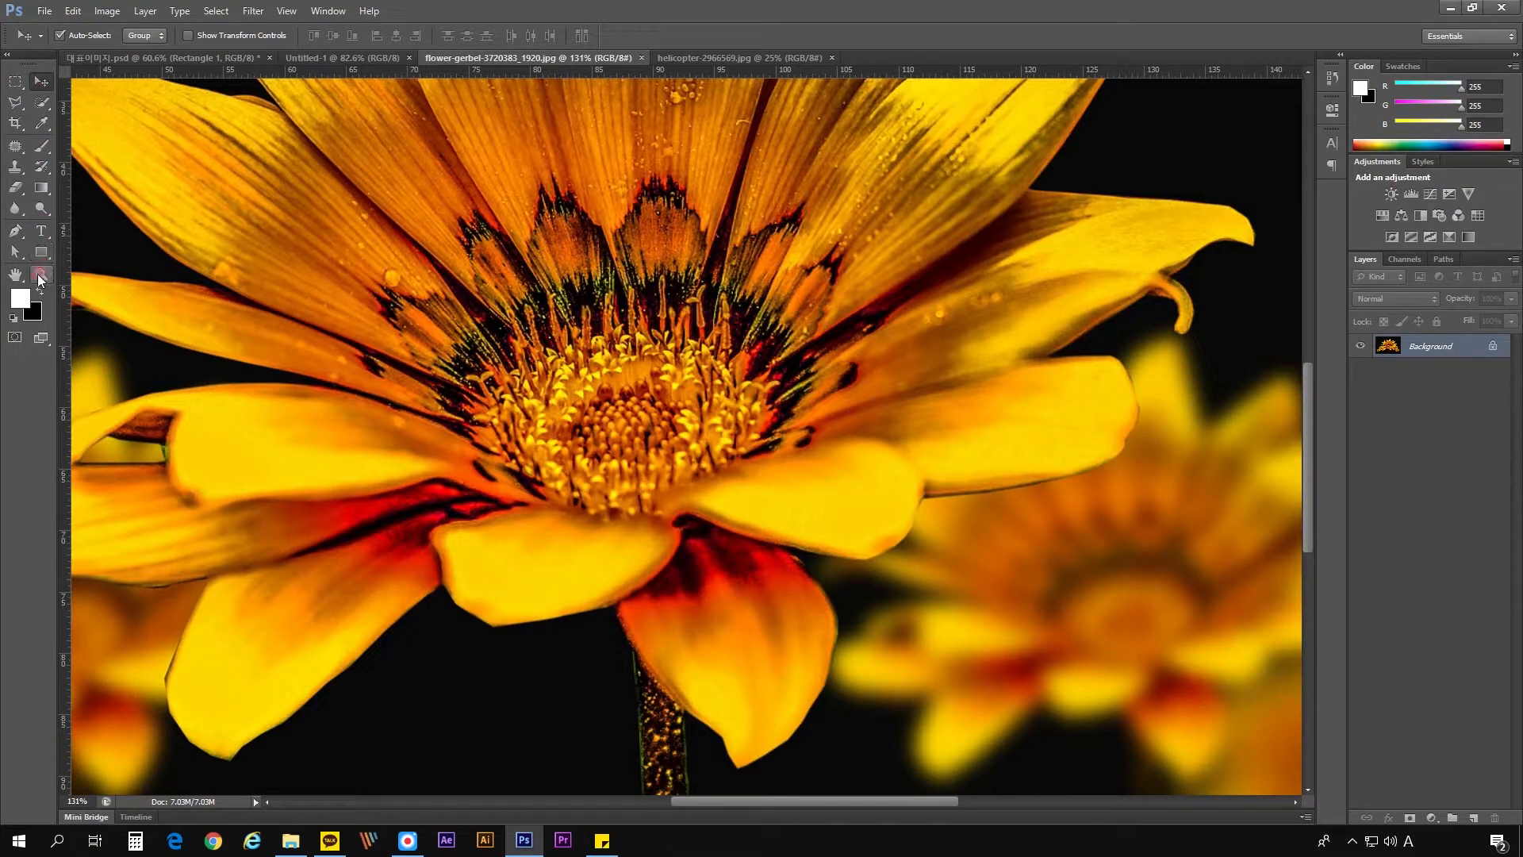
- Activate the Move tool and zoom out until the whole flower image fits in view
left_click(13, 89)
left_click(146, 113)
left_click(38, 83)
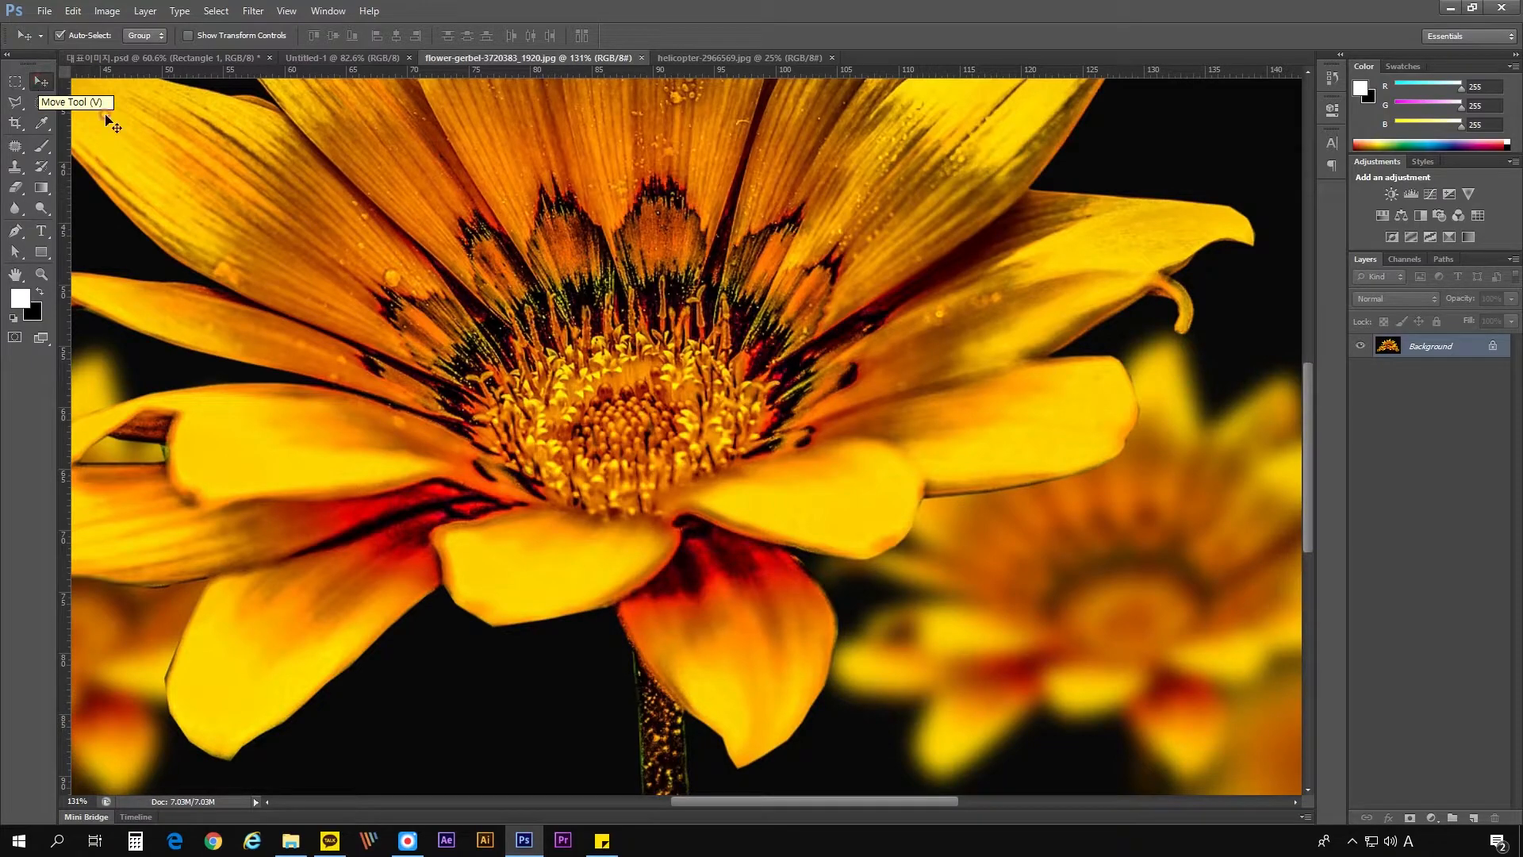
scroll(436, 254, "down", 5)
left_click(585, 119)
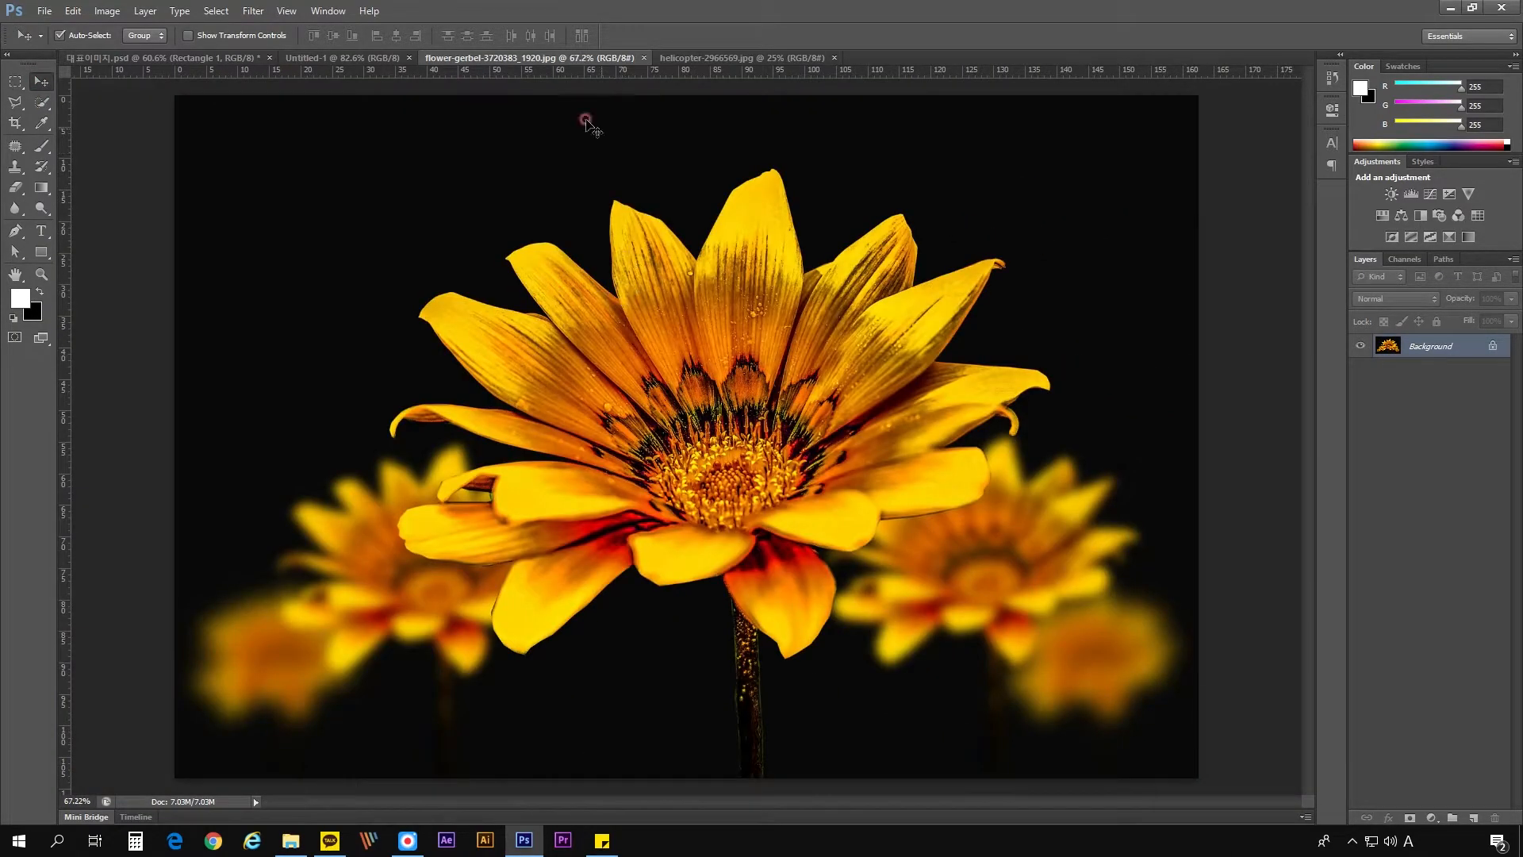
- Switch to the title image document, move the "Adobe Photoshop cs6" text upward, and undo the move
left_click(342, 58)
left_click(205, 58)
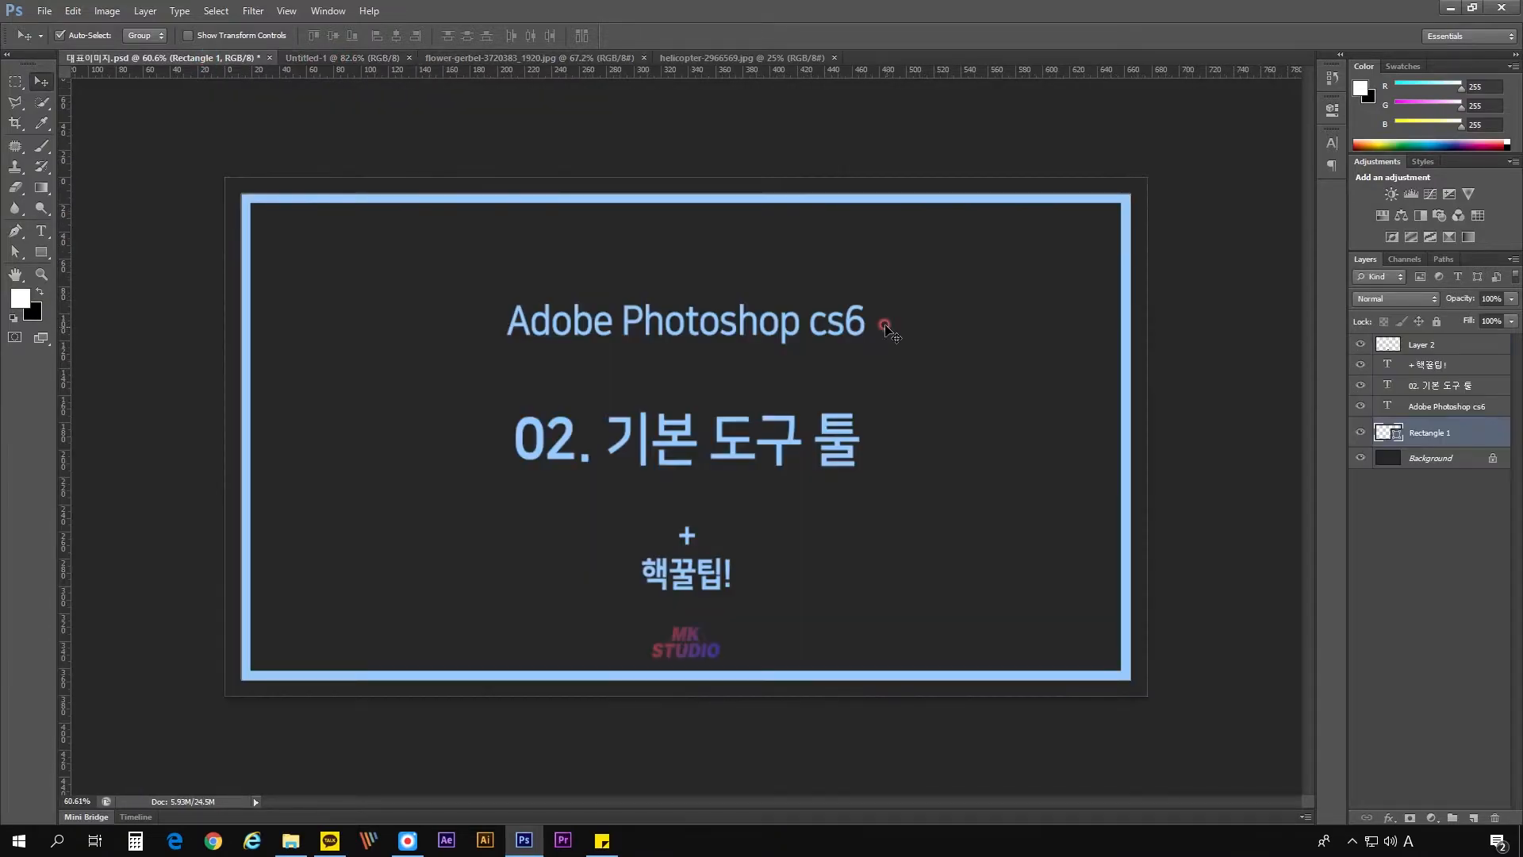
left_click_drag(765, 329, 758, 266)
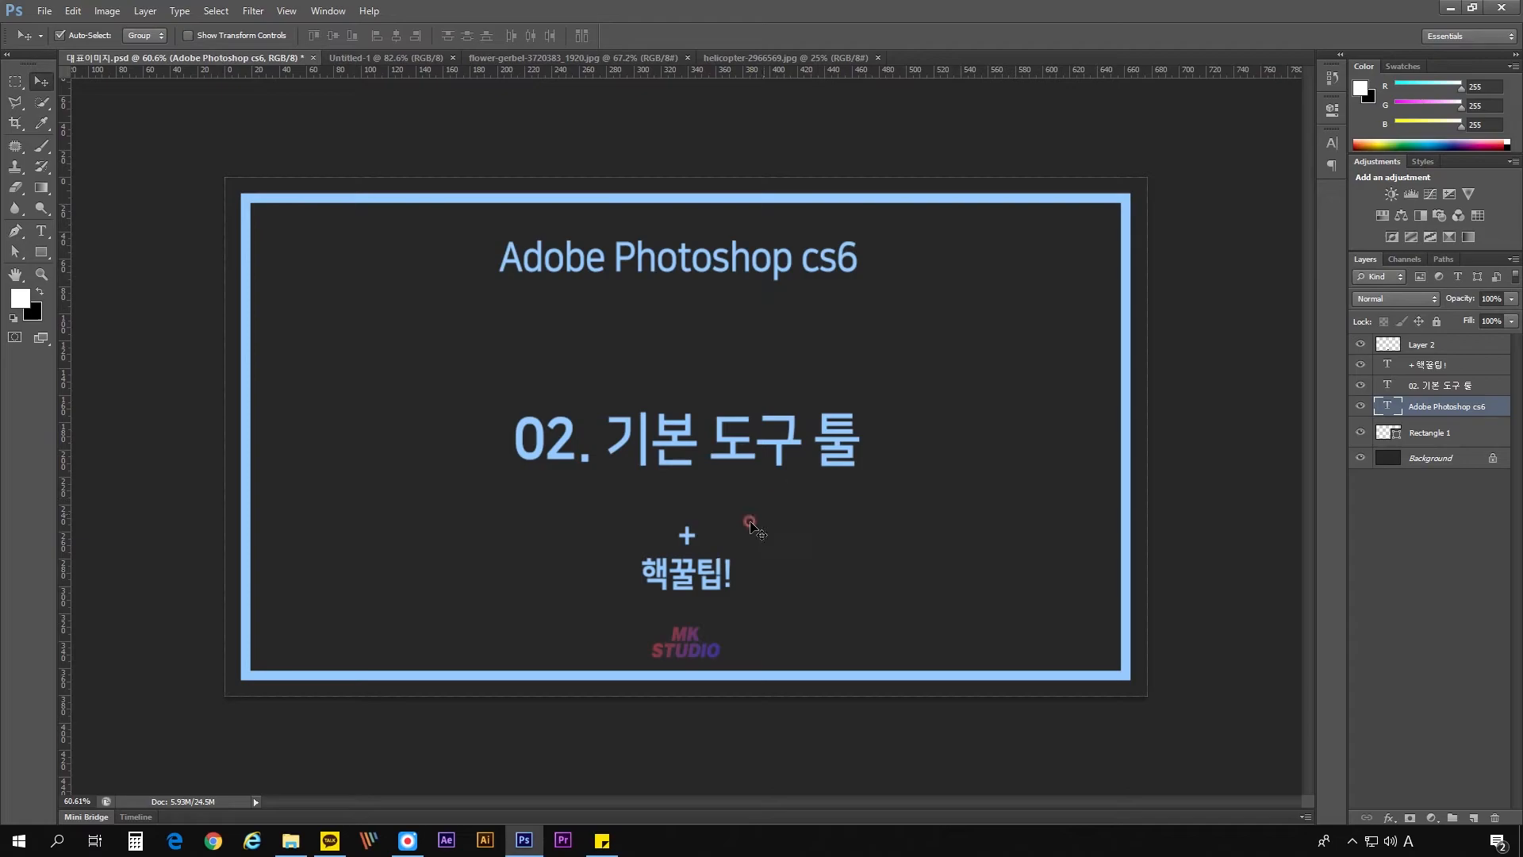
key("ctrl+z")
- Try moving the MK STUDIO logo and the "02. 기본 도구 툴" heading across the title image, undoing each move
left_click_drag(714, 631, 952, 507)
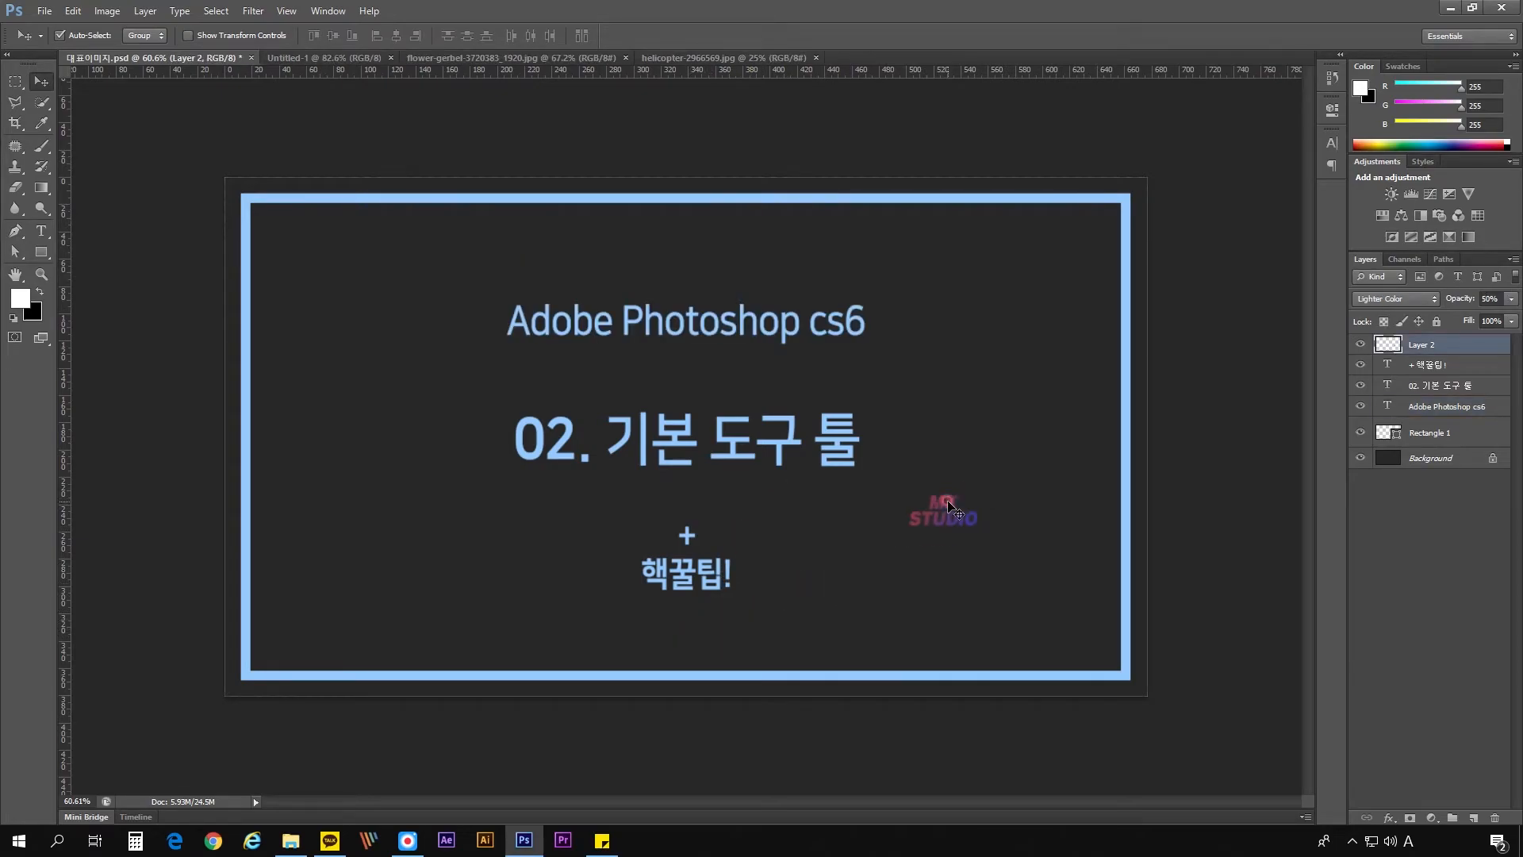
key("ctrl+z")
left_click_drag(792, 446, 1003, 381)
key("ctrl+z")
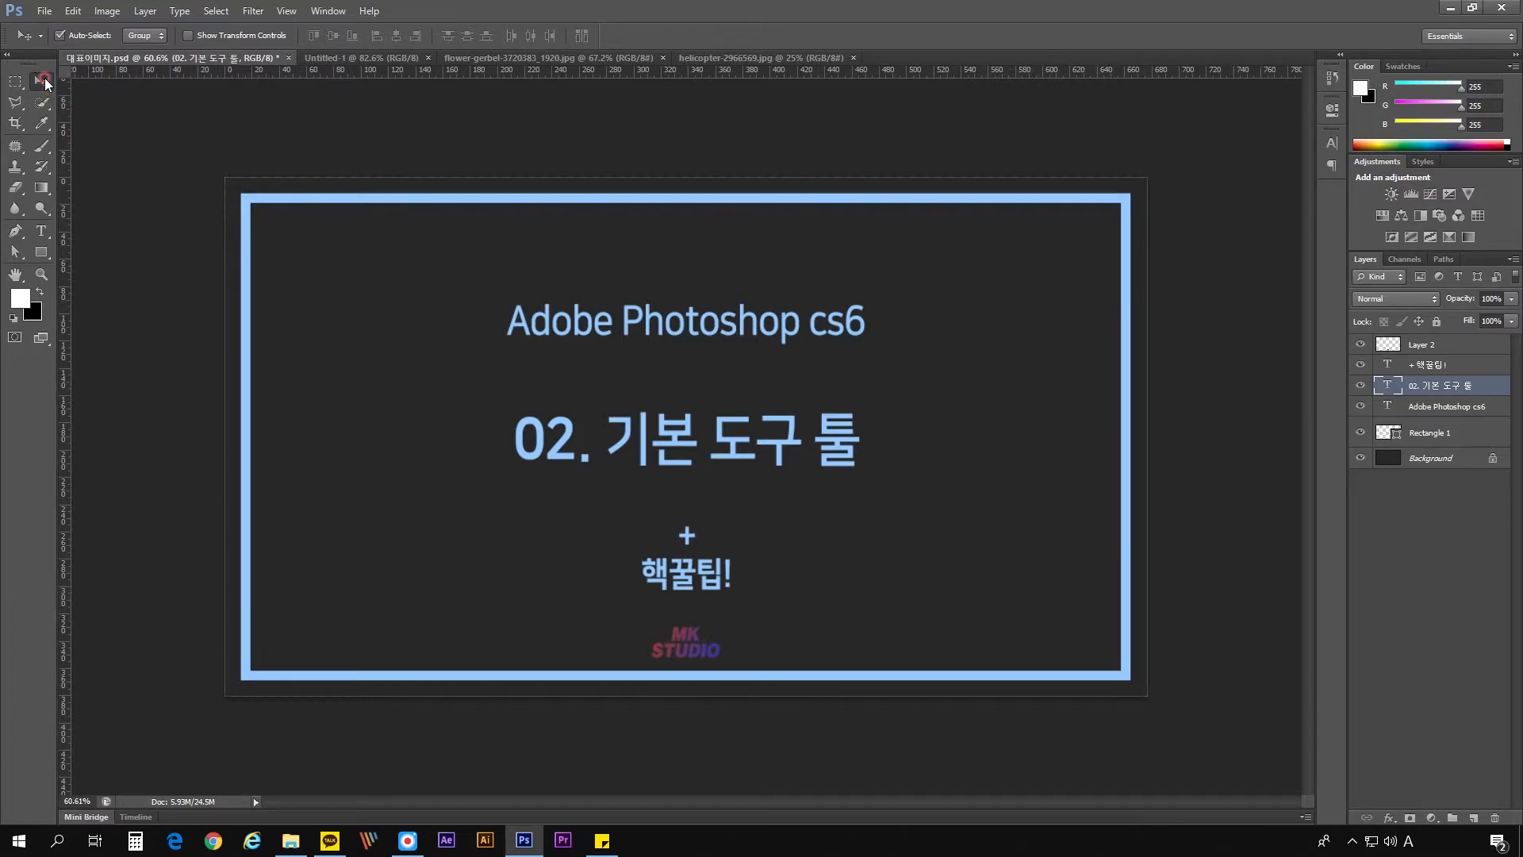
- Return to the flower image and activate the Rectangular Marquee, Move, Quick Selection and Polygonal Lasso tools in turn
left_click(539, 58)
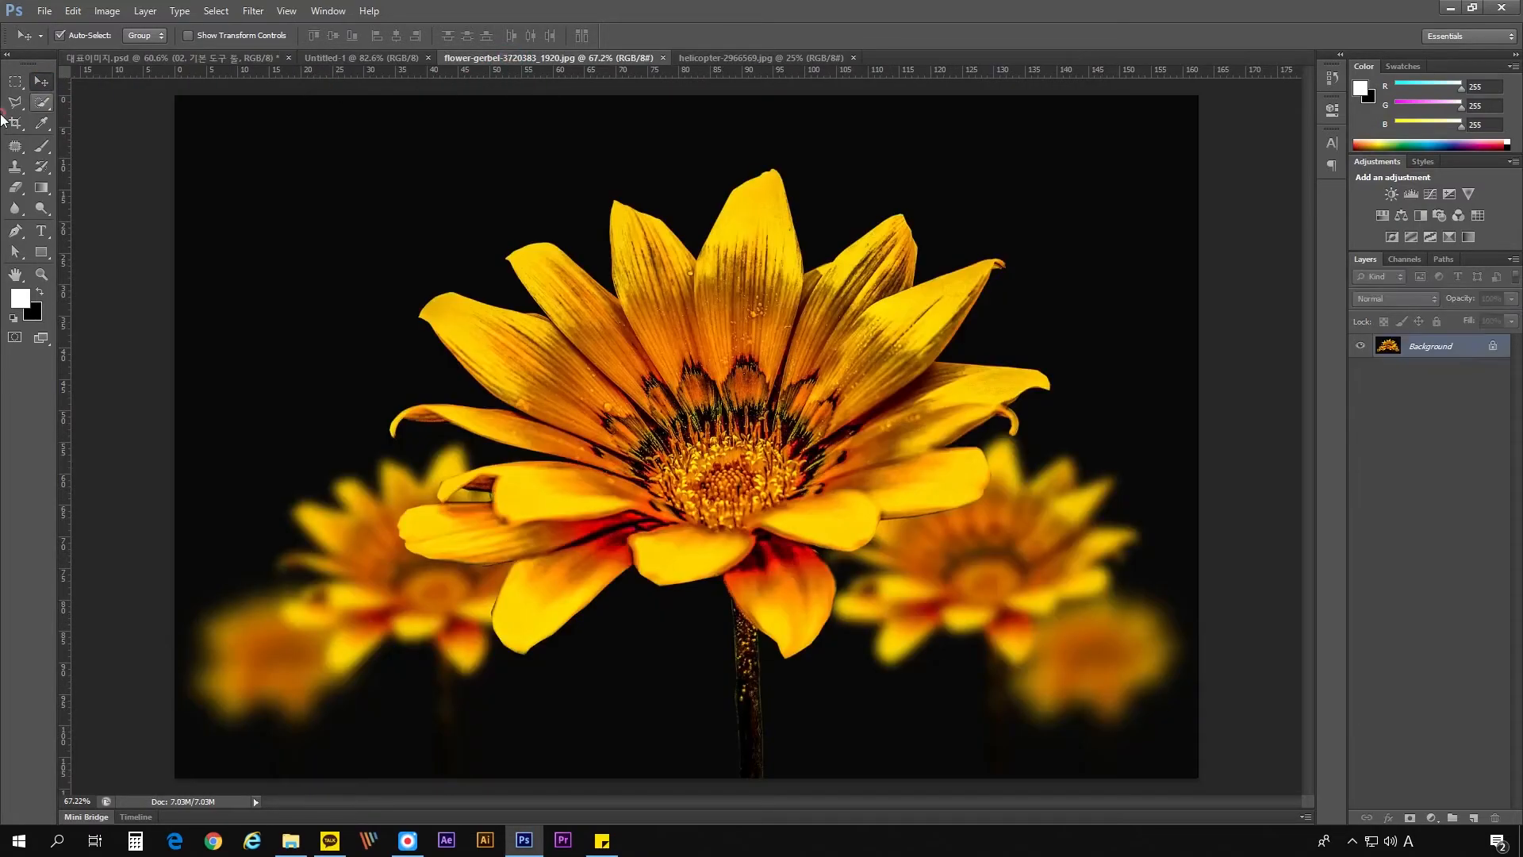
left_click(19, 81)
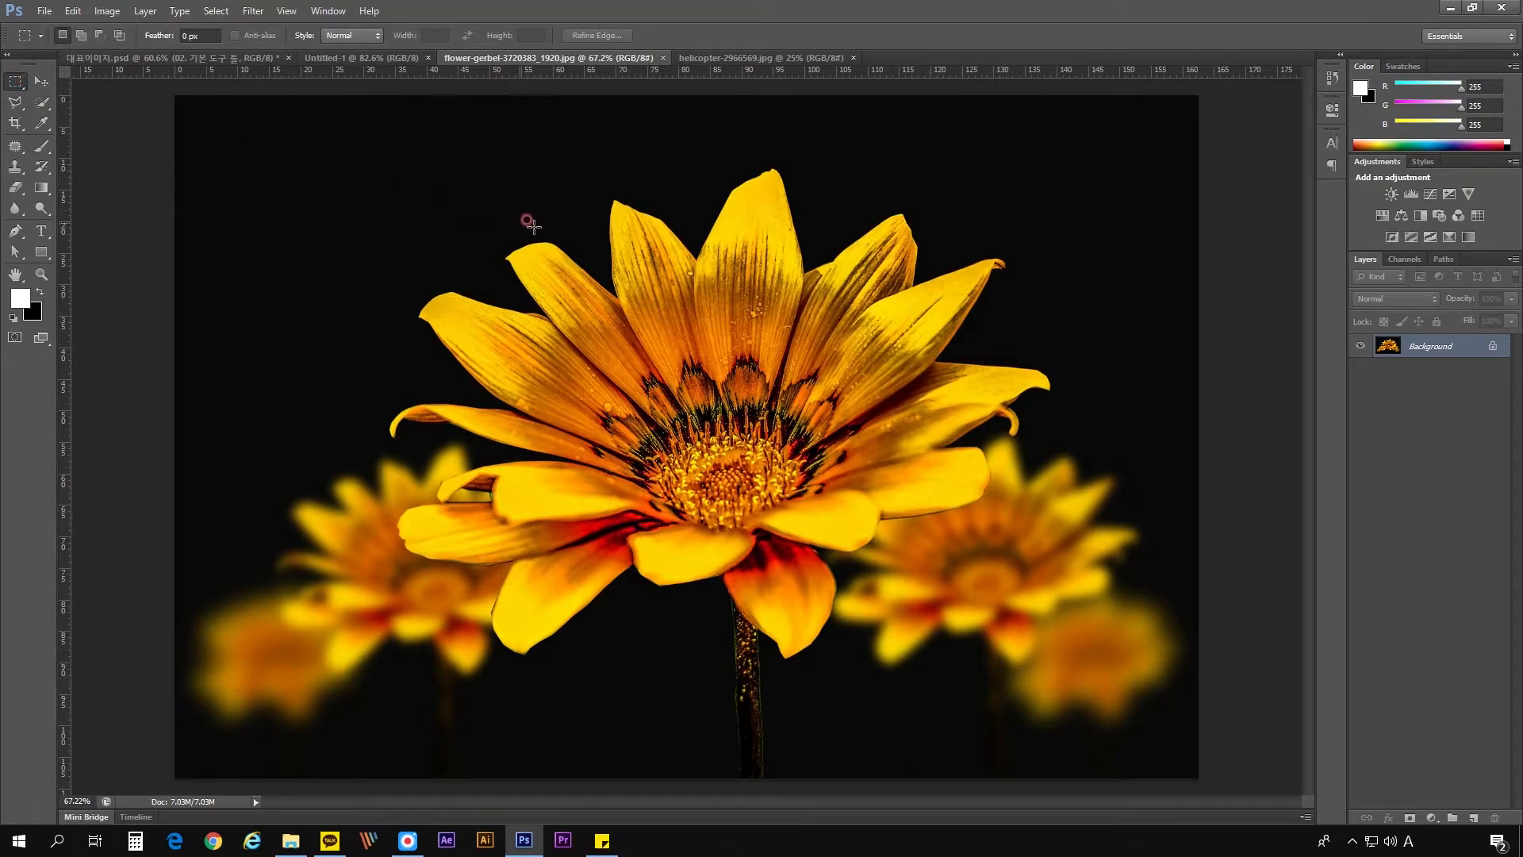
left_click(43, 81)
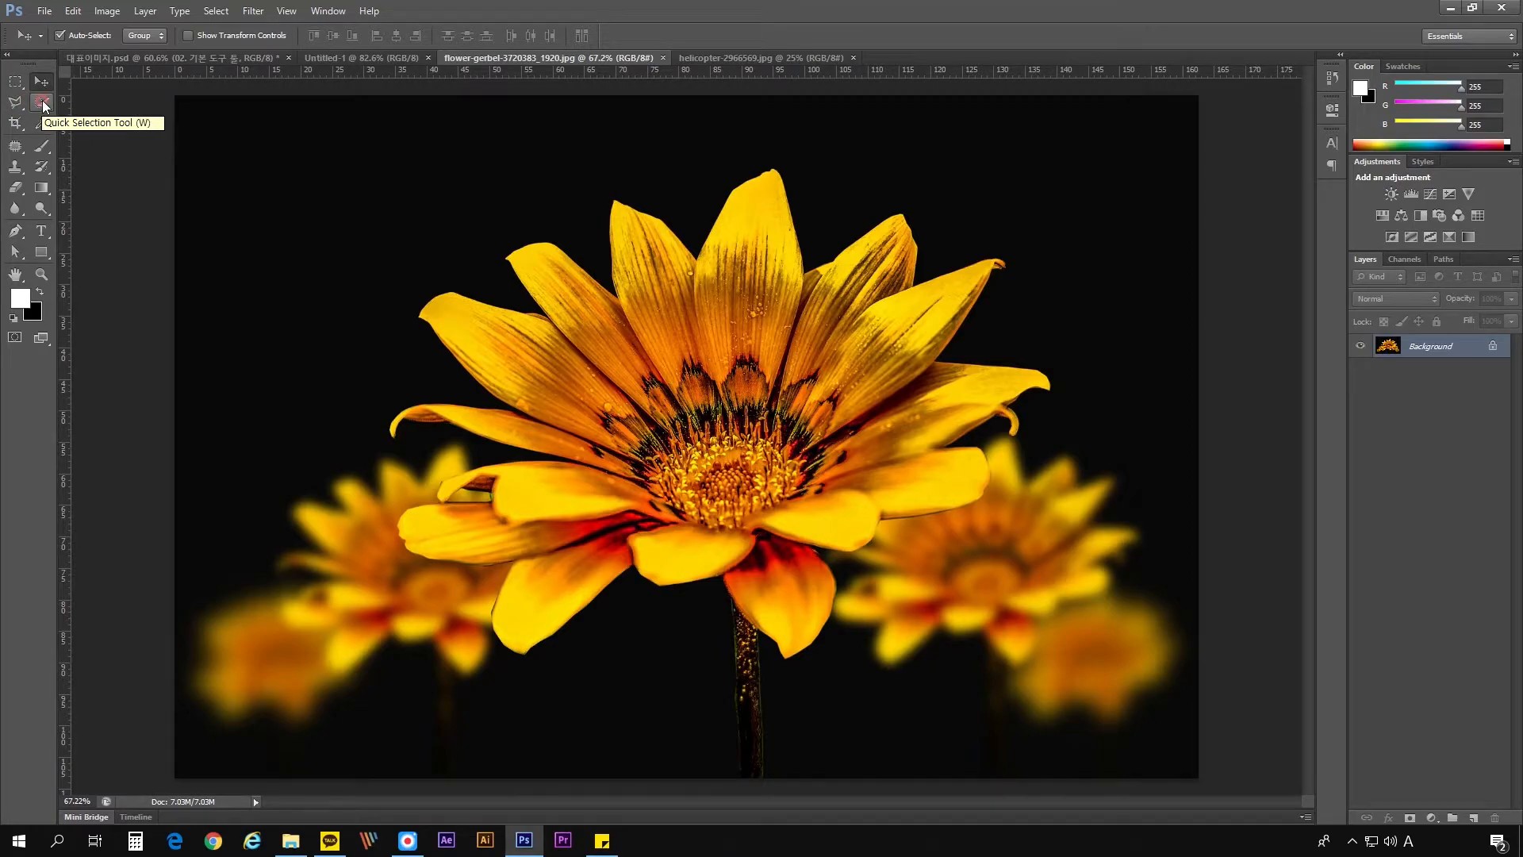
left_click(44, 104)
left_click(20, 94)
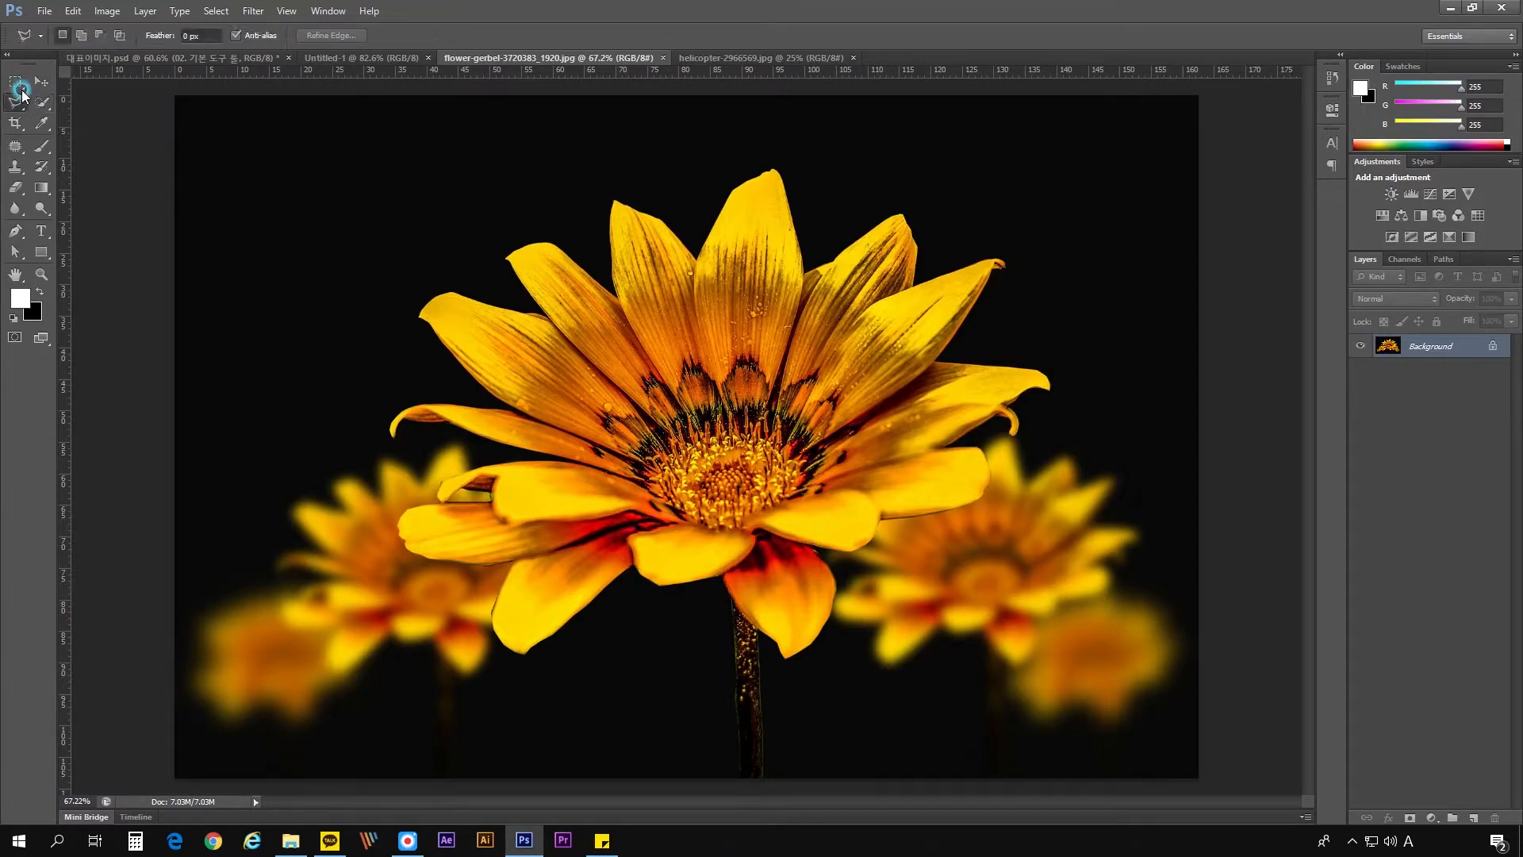
- Activate the Move, Eyedropper, Brush, Eraser and Horizontal Type tools one after another
left_click(41, 81)
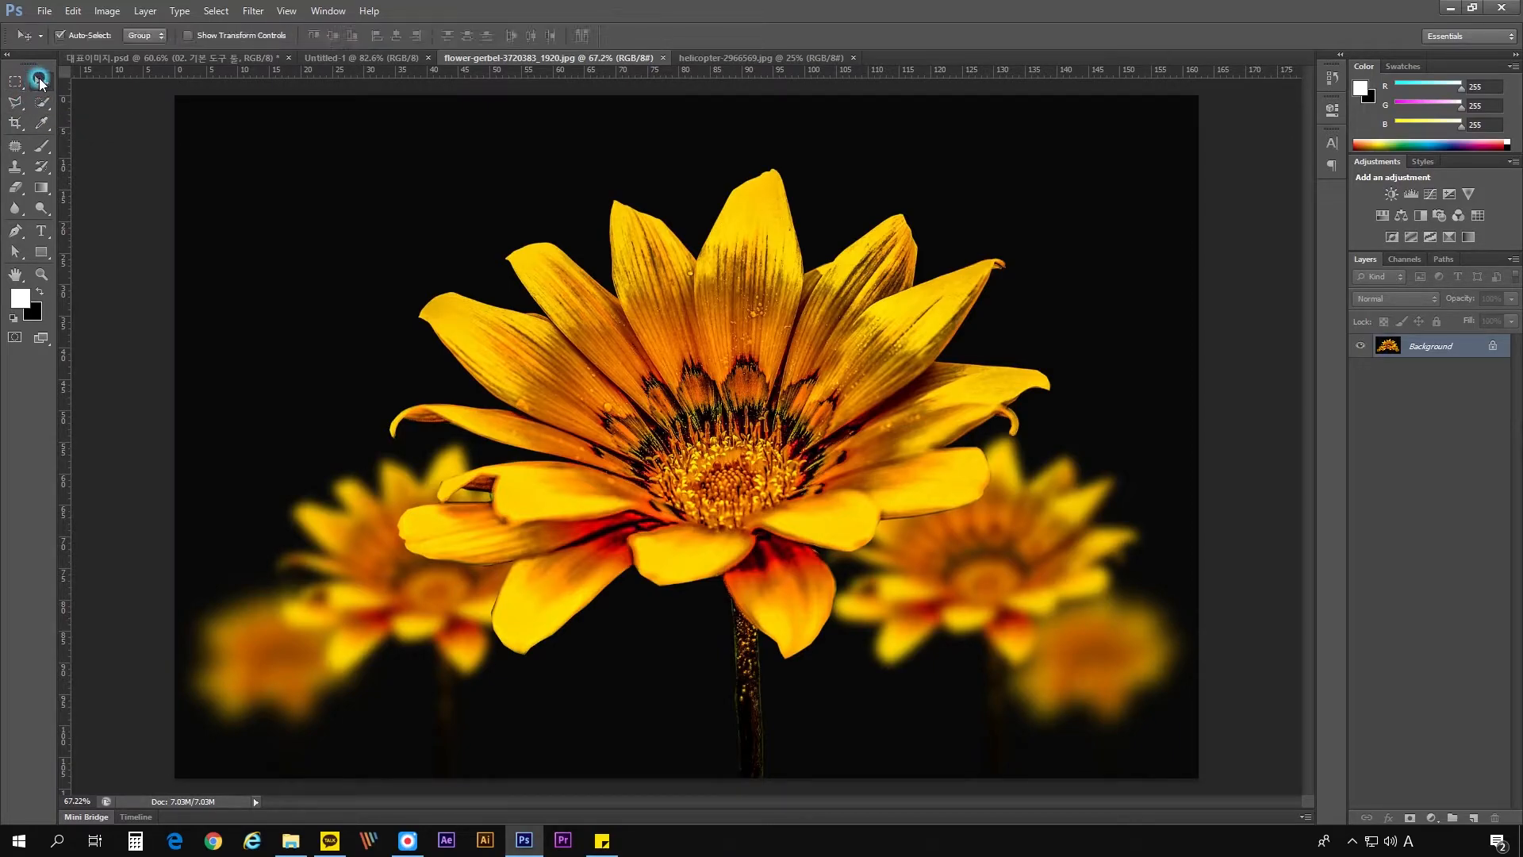
left_click(44, 124)
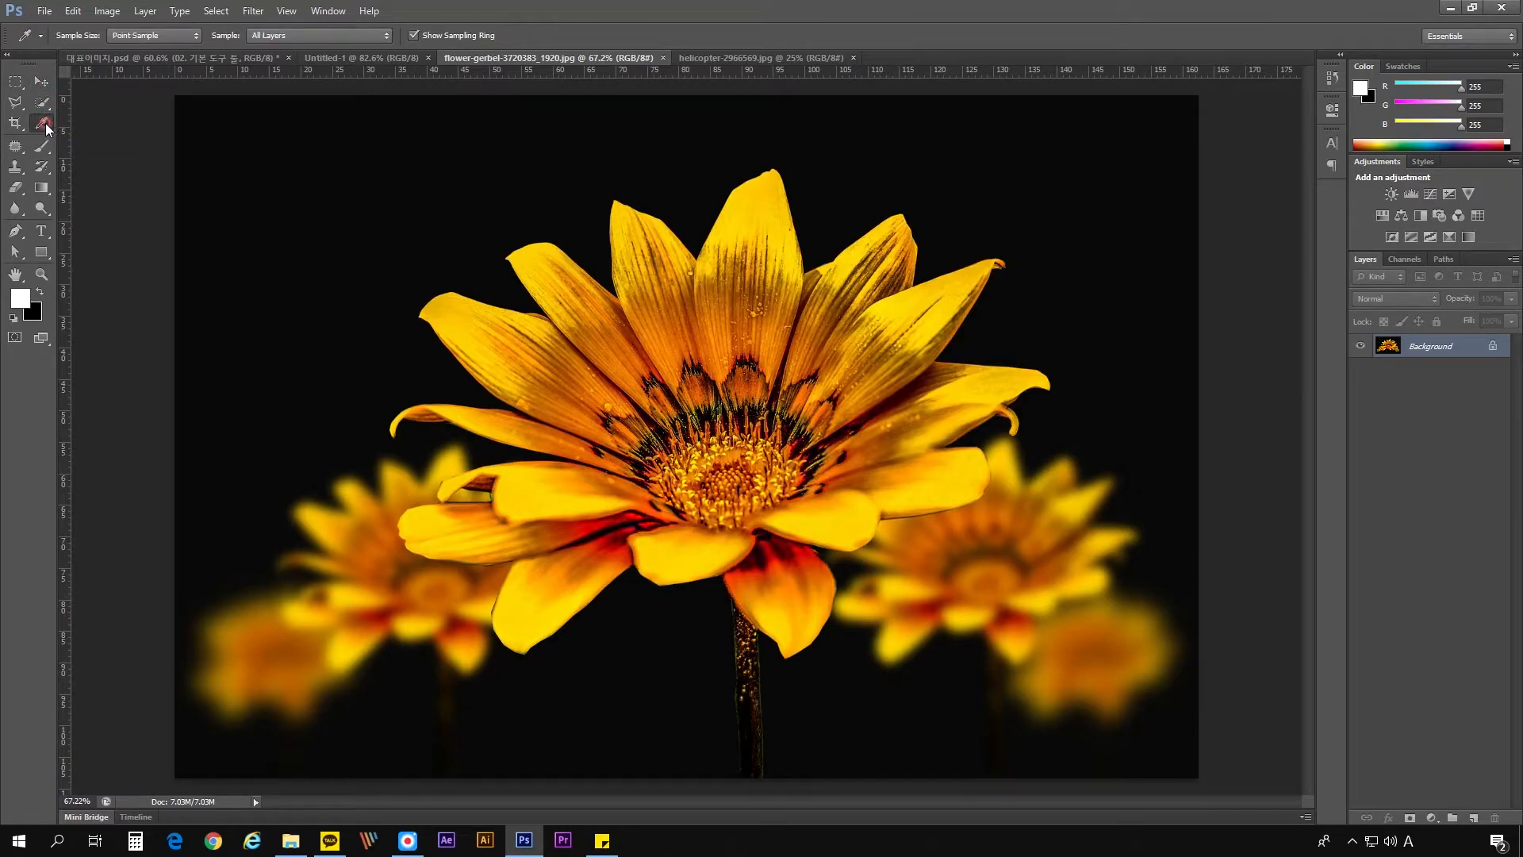
left_click(43, 146)
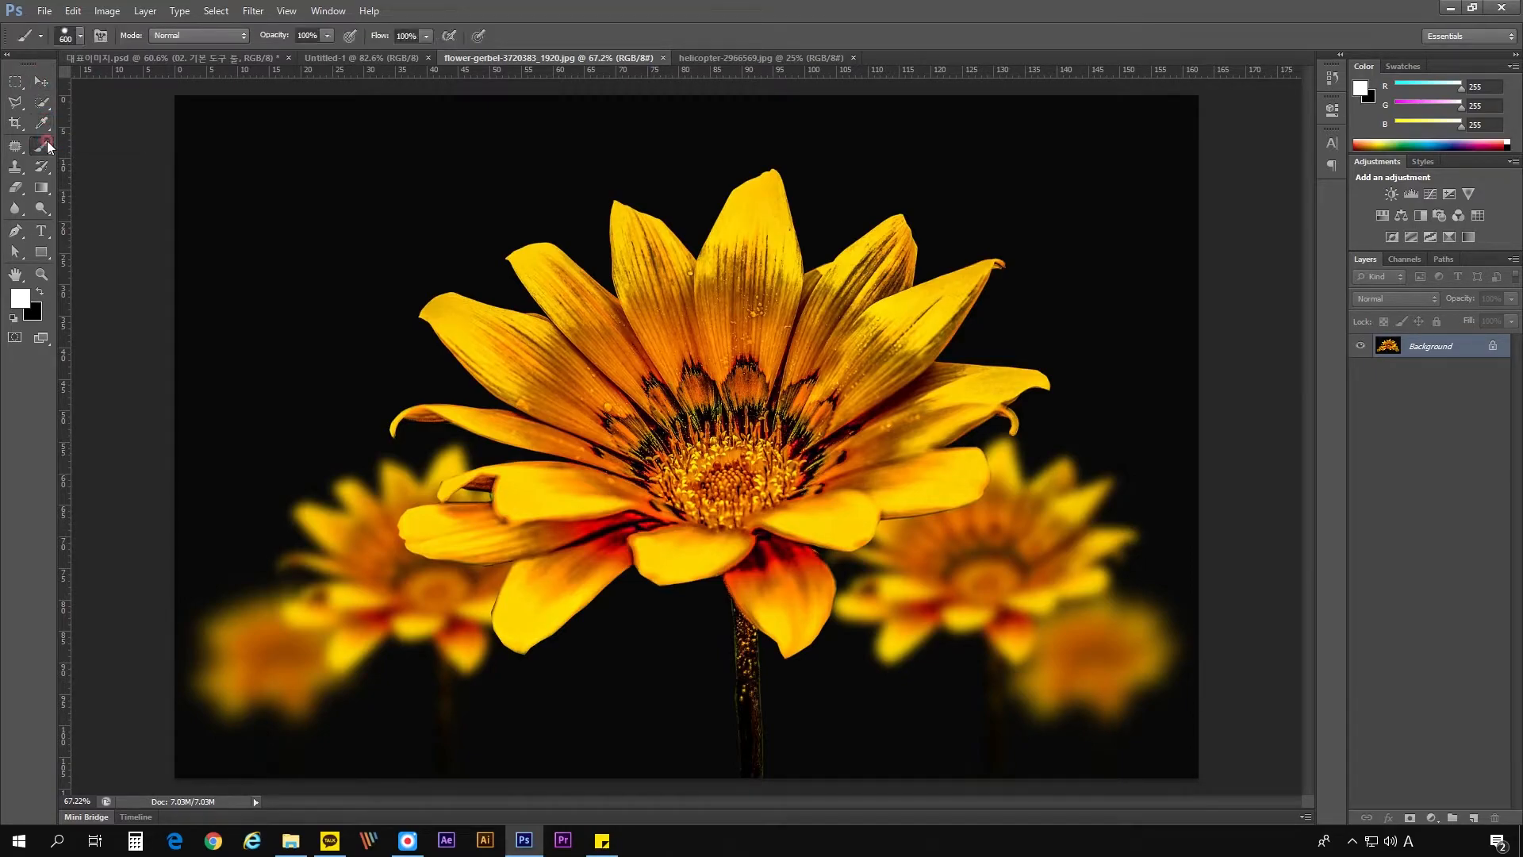
left_click(20, 189)
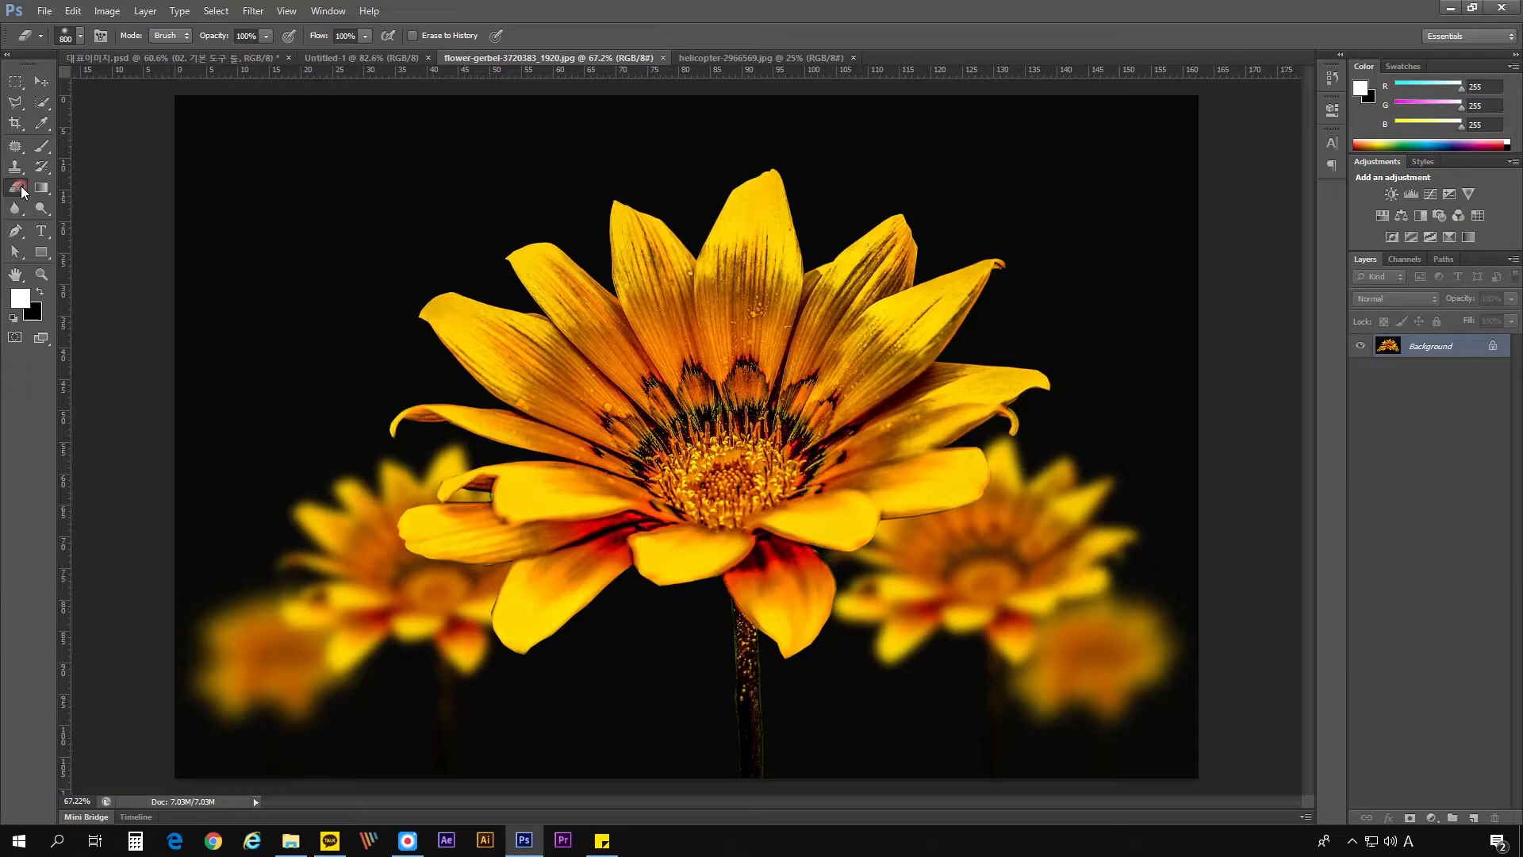
left_click(41, 232)
left_click(42, 232)
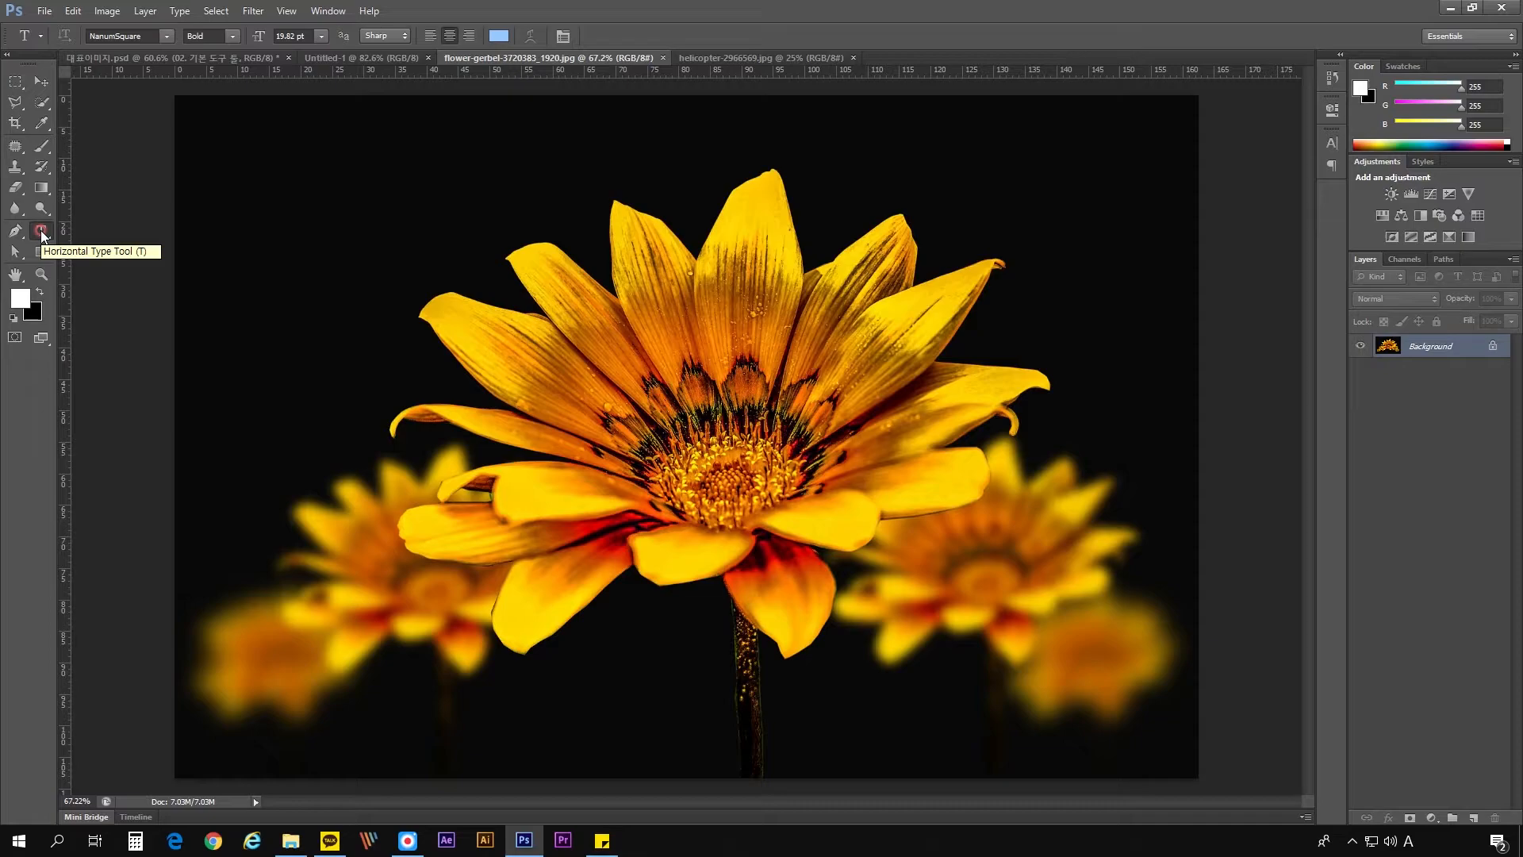
- Run through the Move, Rectangular Marquee, Polygonal Lasso, Quick Selection, Eyedropper, Brush, Eraser, Rectangle and Horizontal Type tools in order
left_click(37, 82)
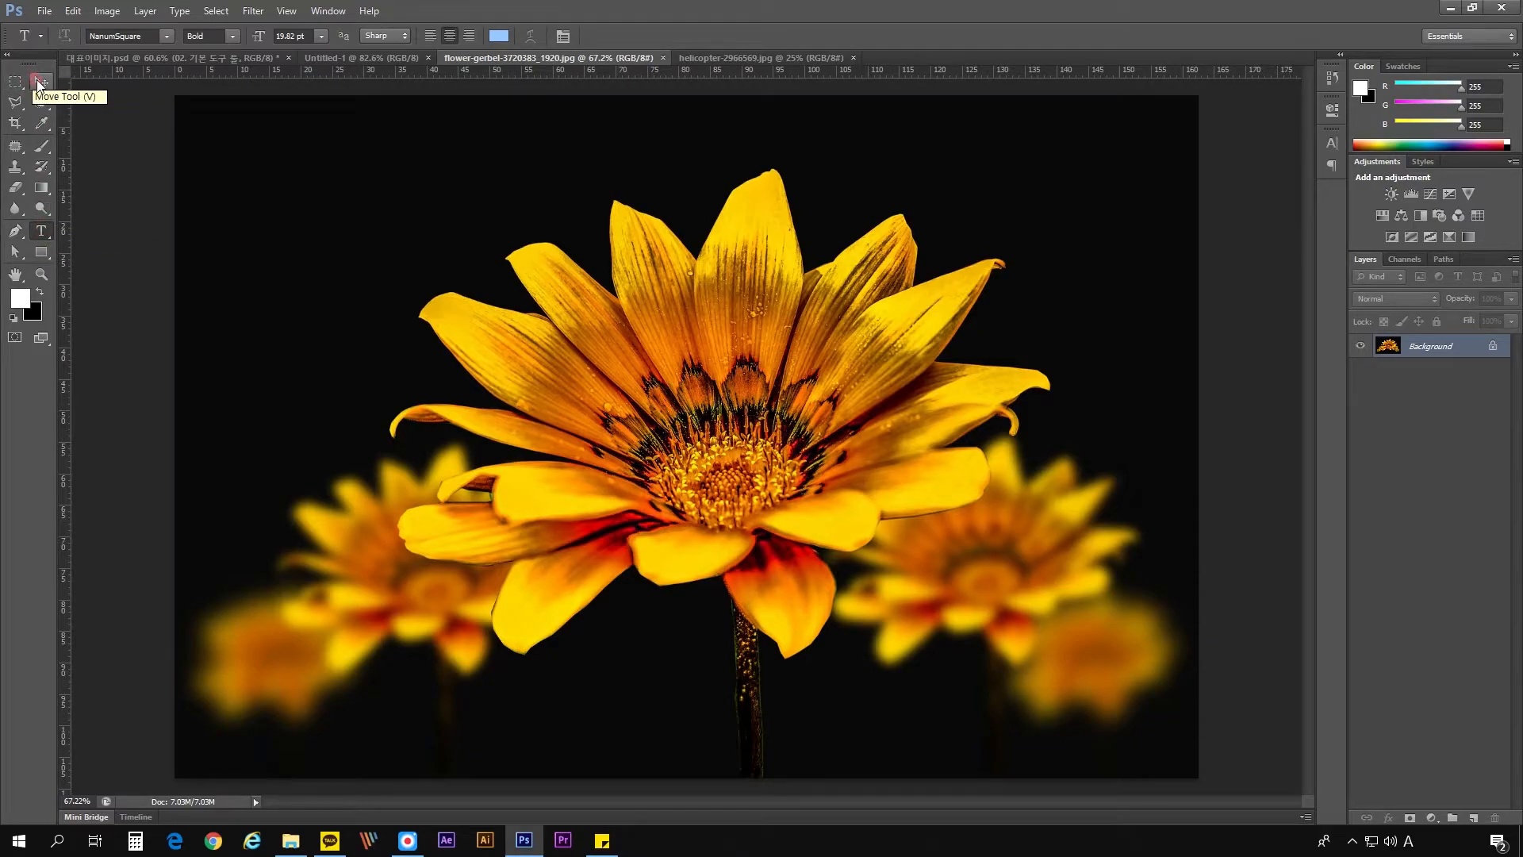
left_click(16, 82)
left_click(16, 102)
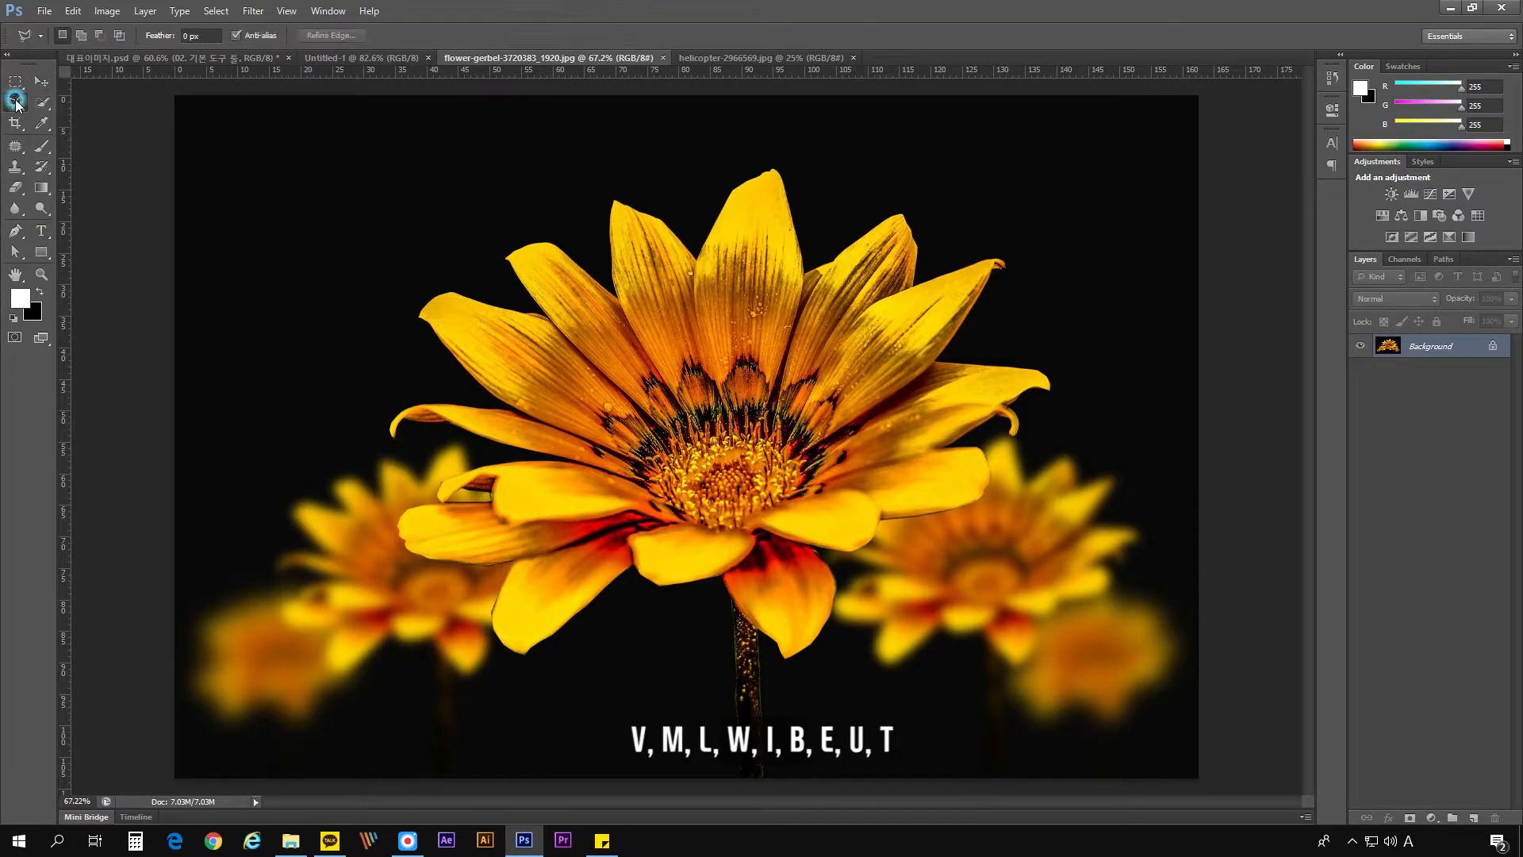
left_click(42, 101)
left_click(43, 120)
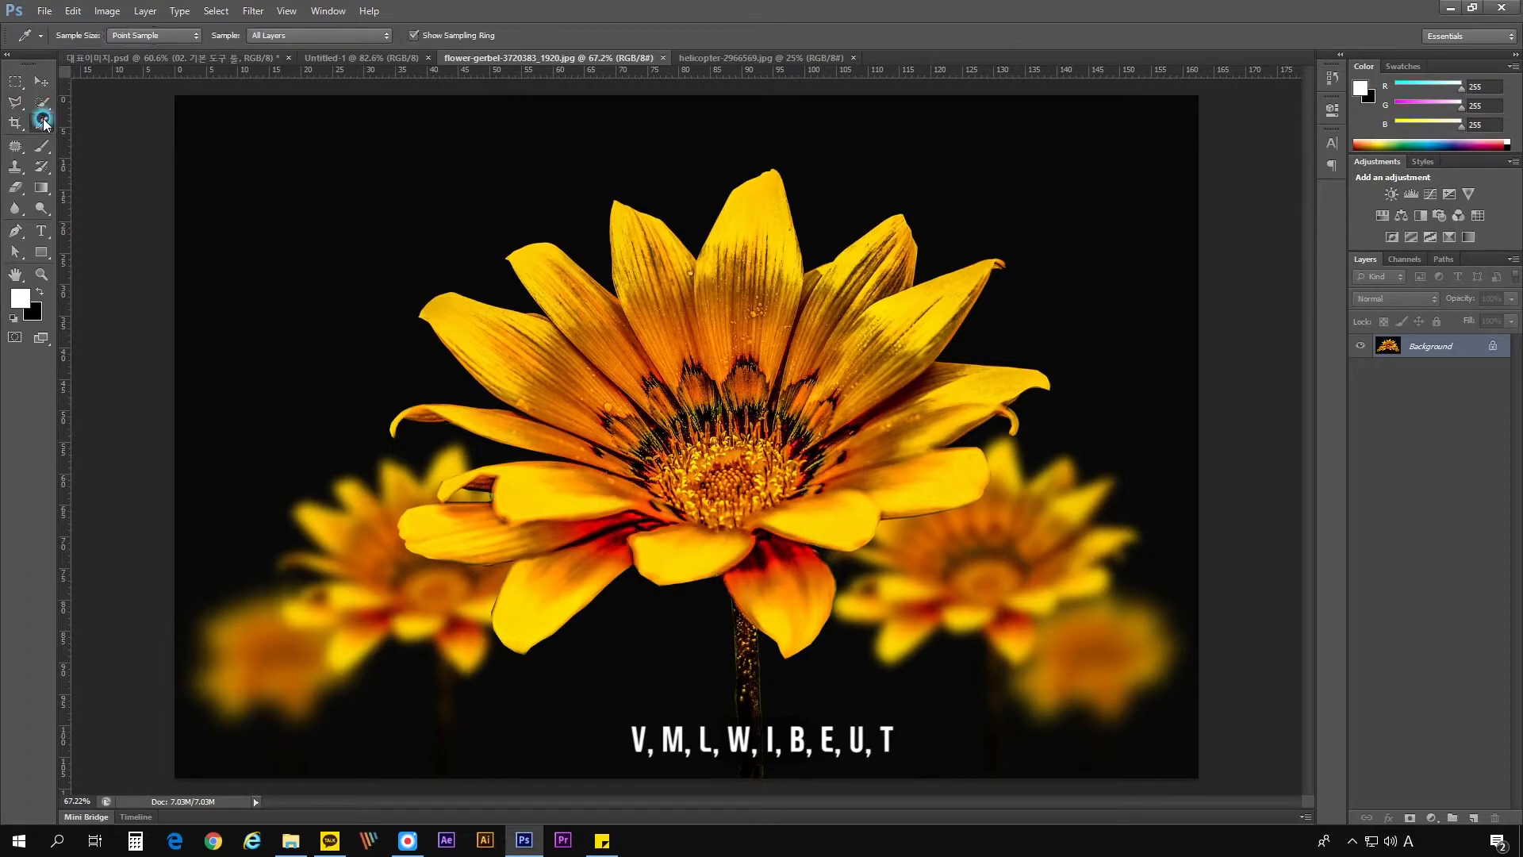
left_click(41, 146)
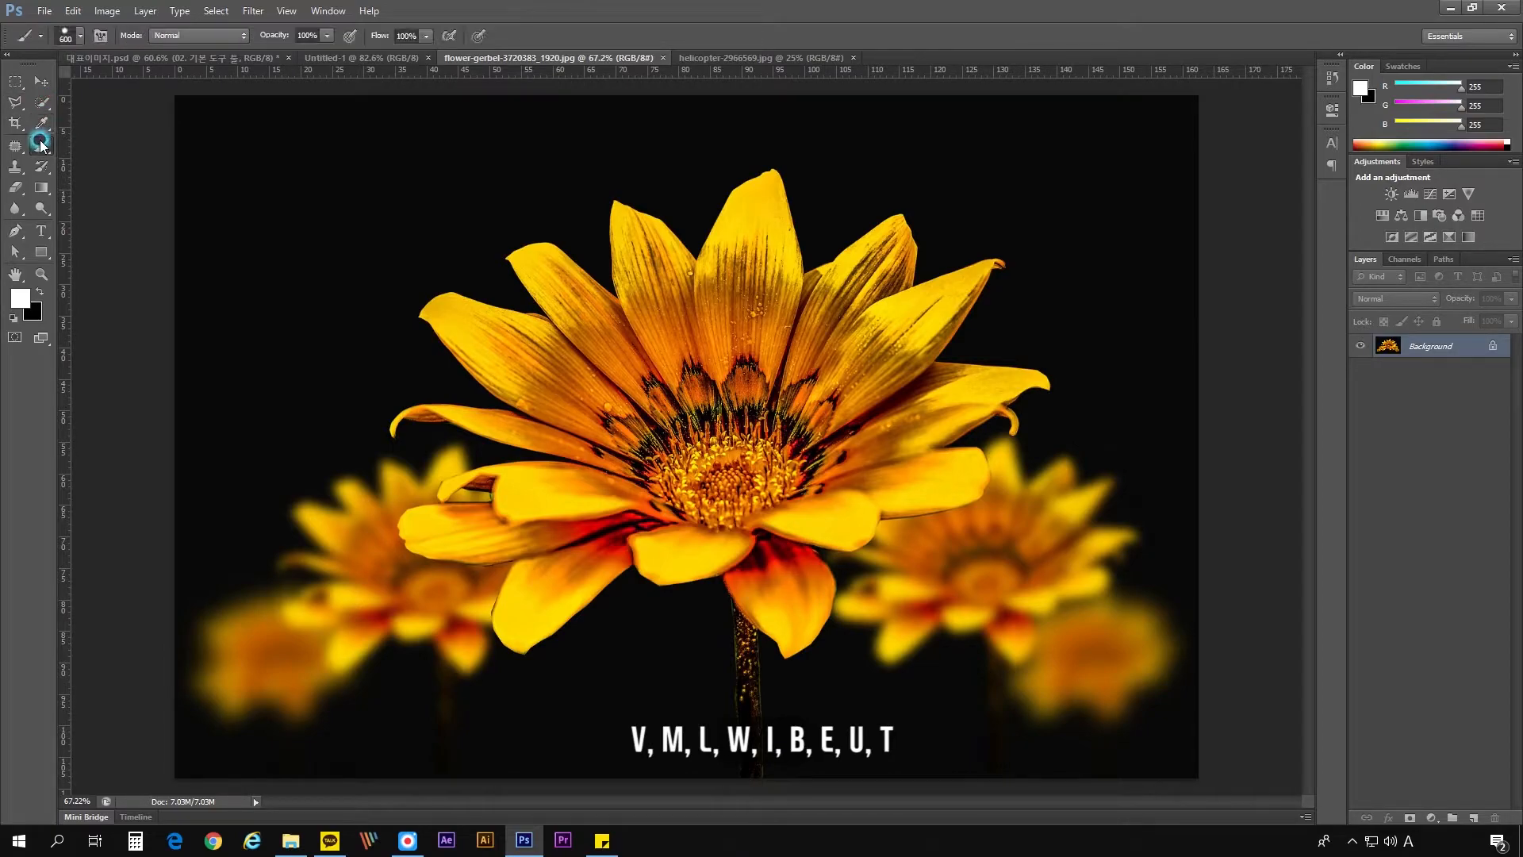
left_click(15, 188)
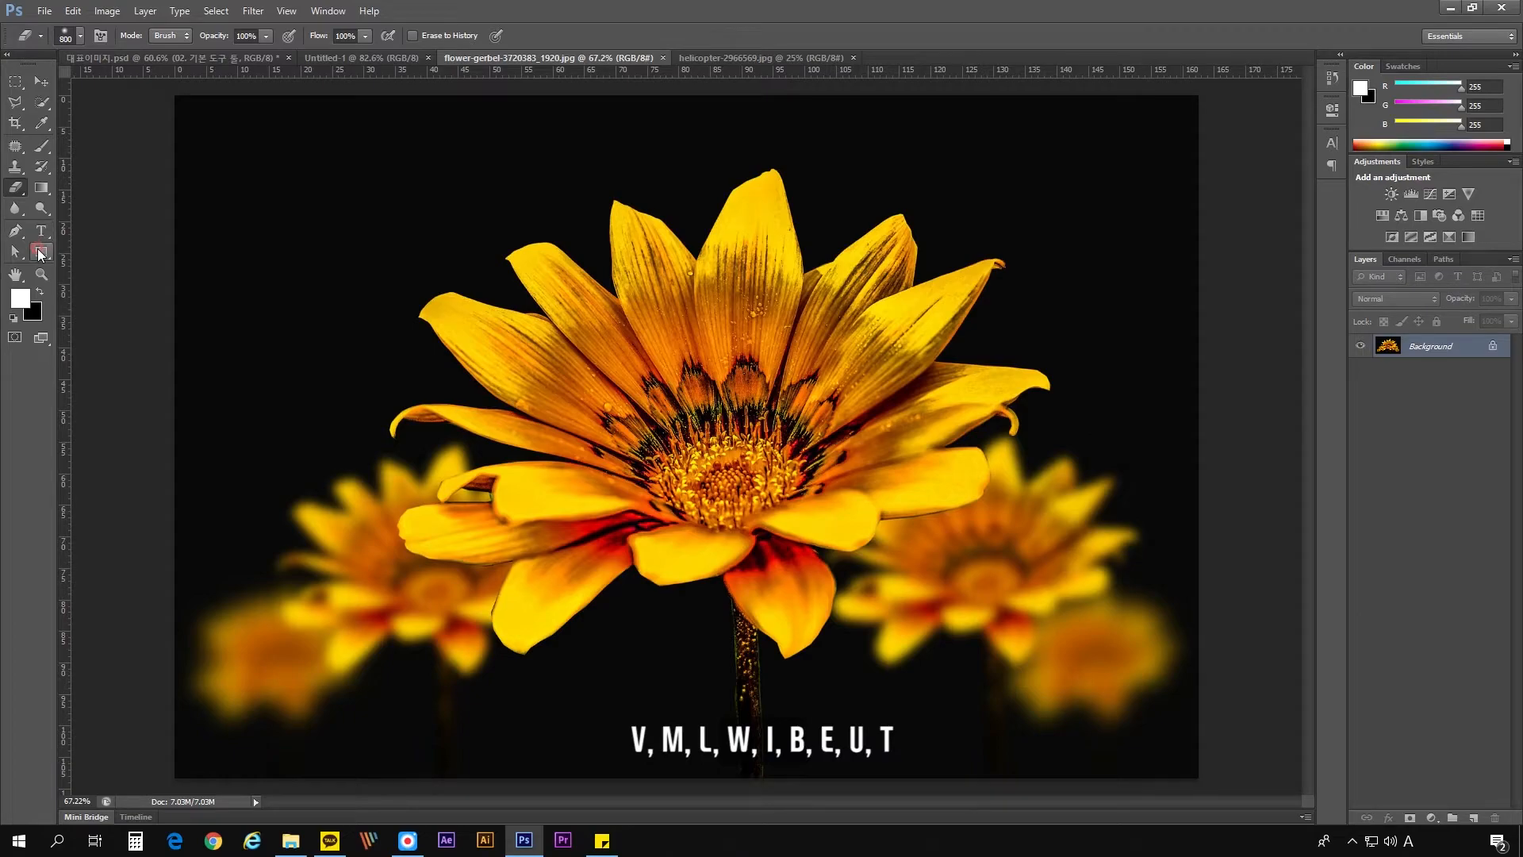
left_click(39, 252)
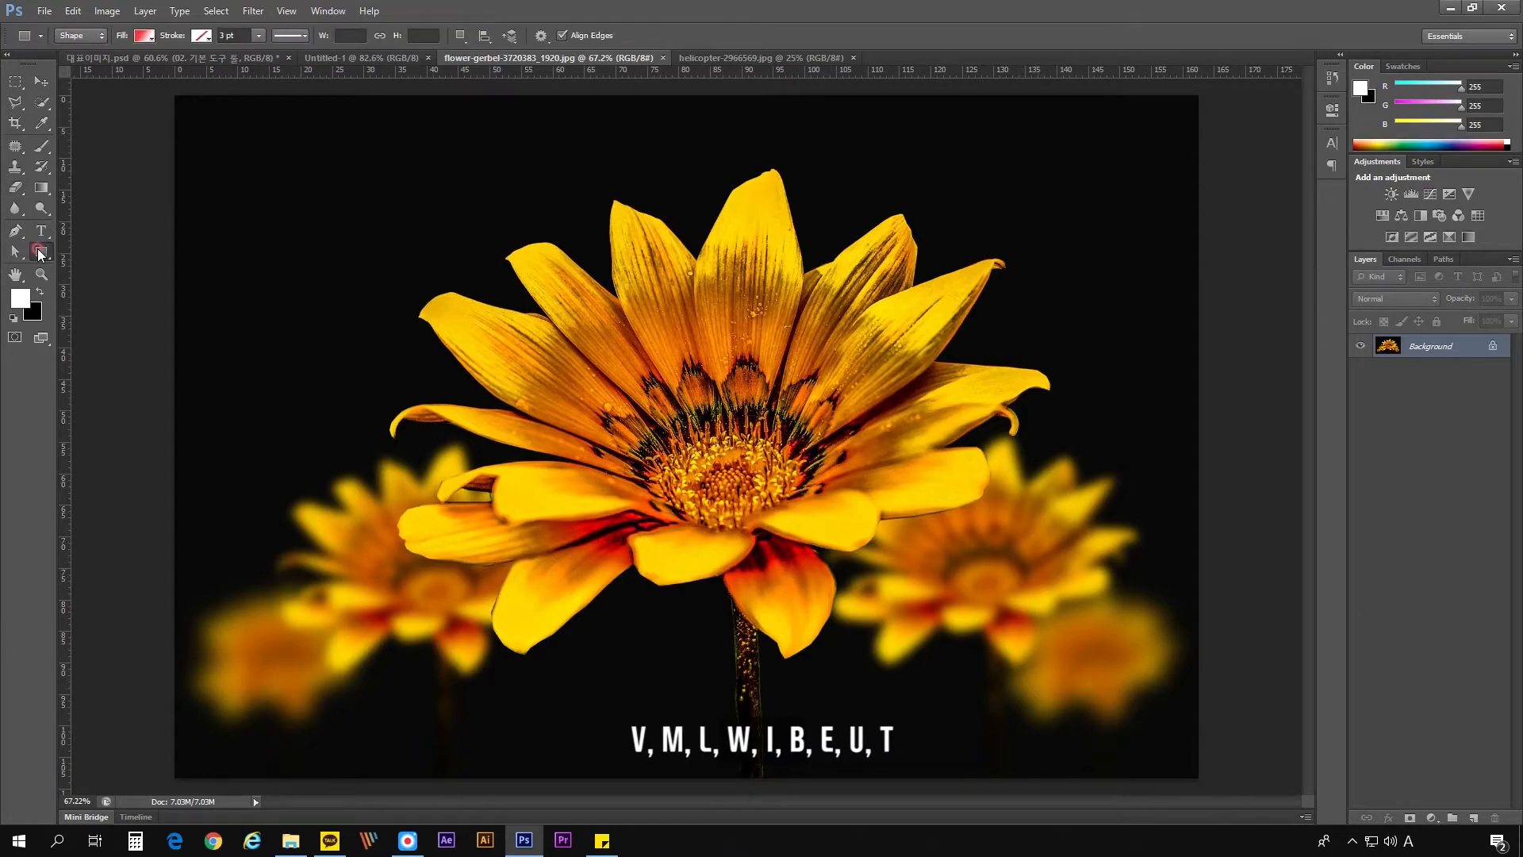
left_click(43, 233)
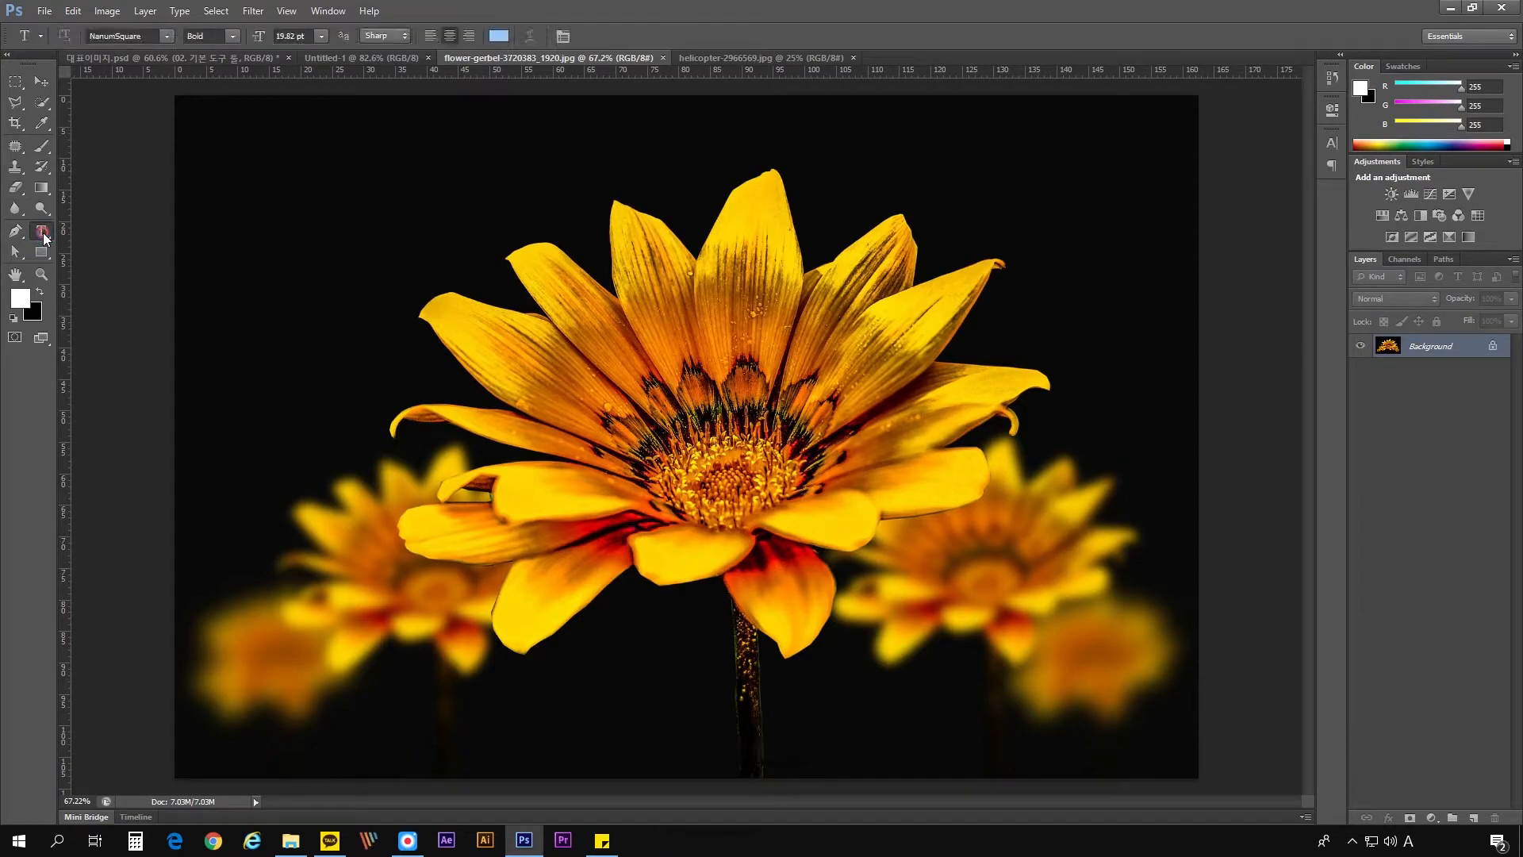
- Activate the Move tool and set the flower image's magnification to about 61%
left_click(42, 81)
scroll(708, 400, "down", 3)
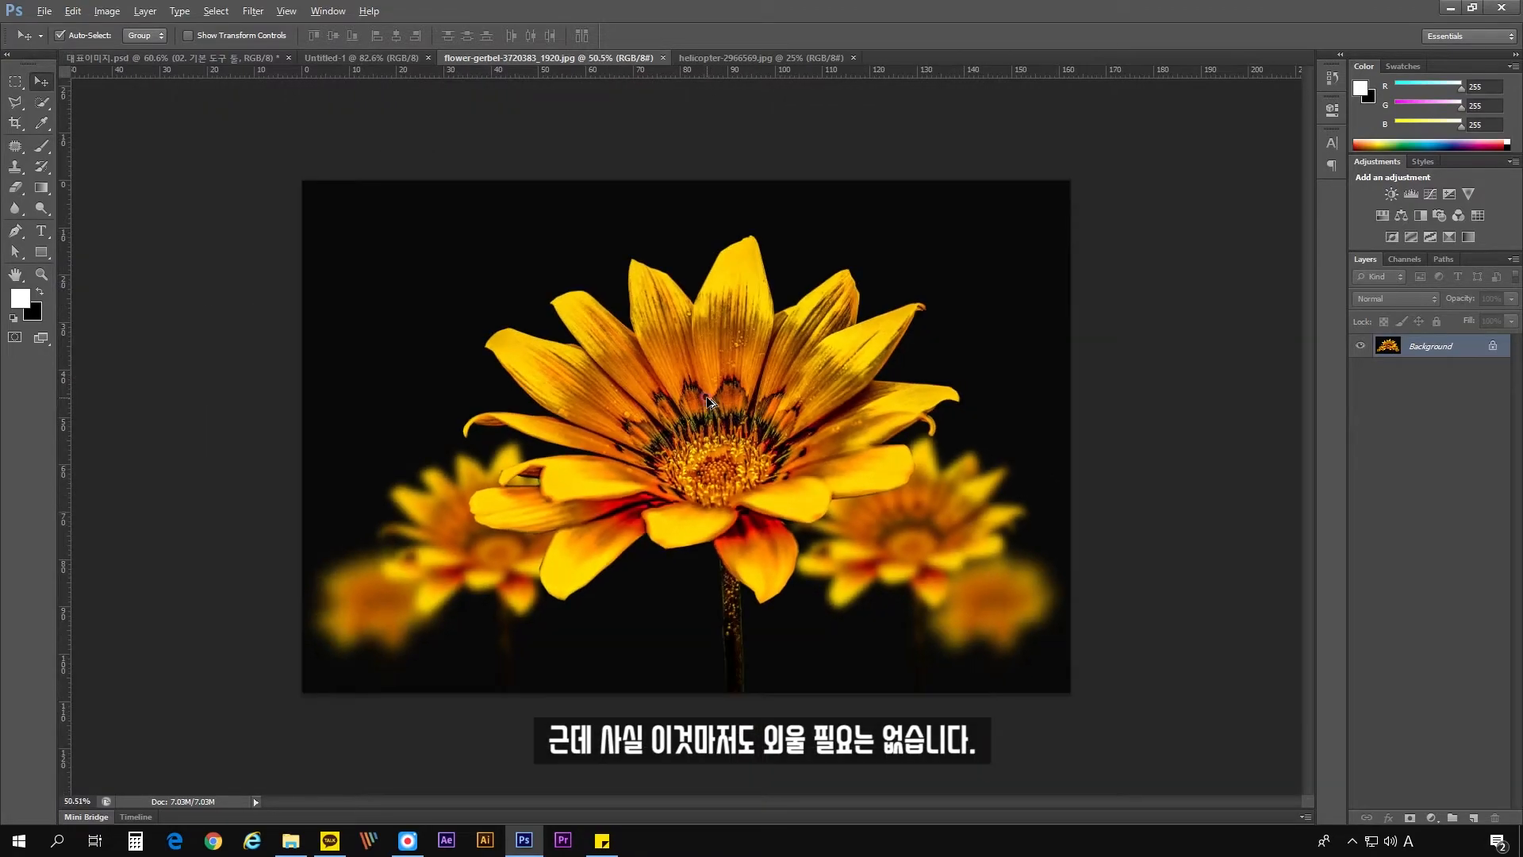
scroll(709, 401, "up", 2)
left_click(712, 399)
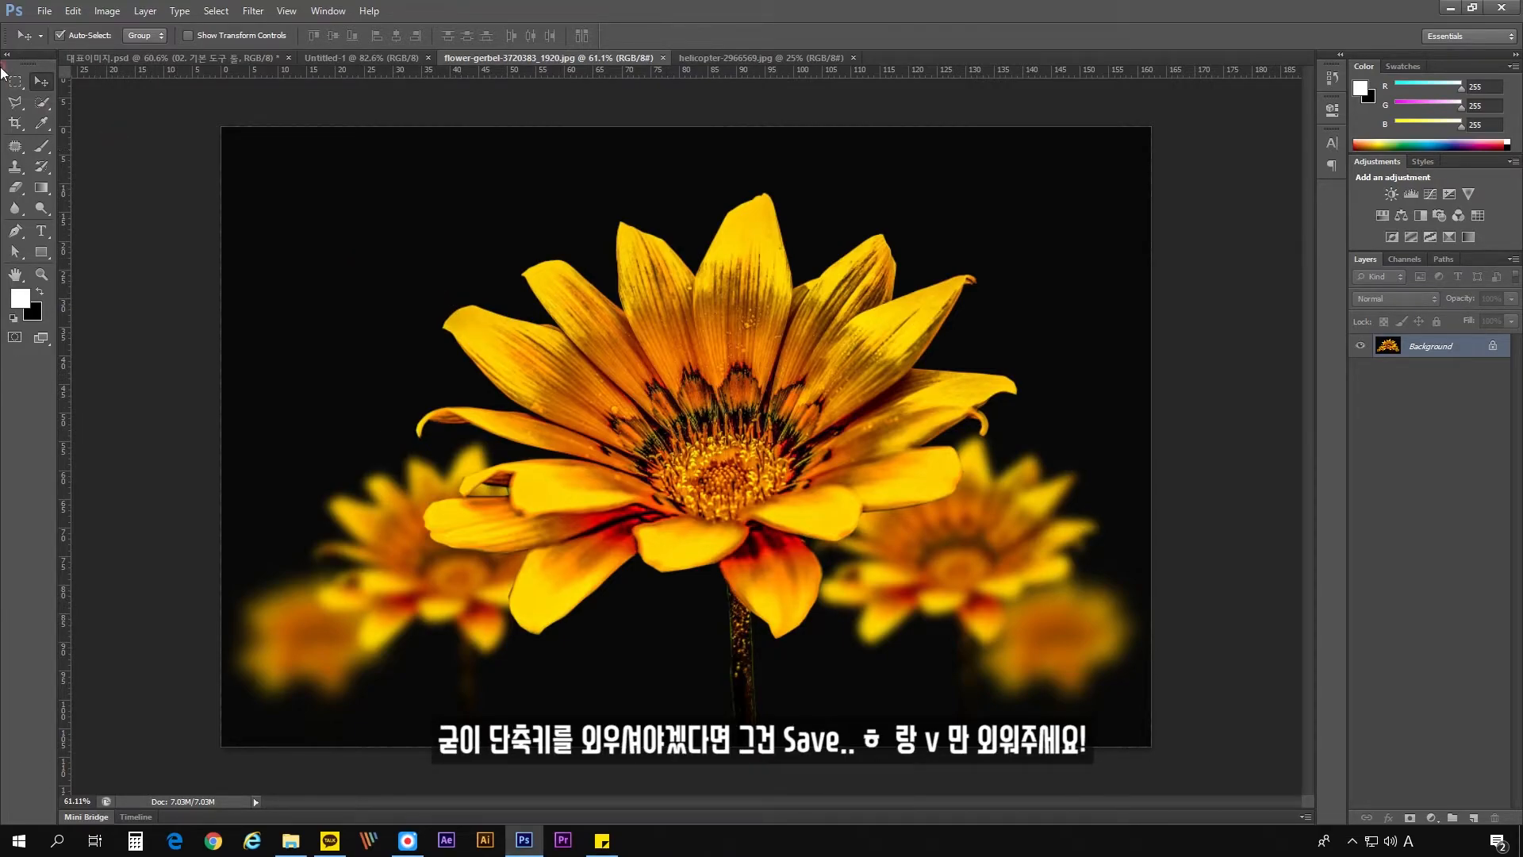
left_click(39, 81)
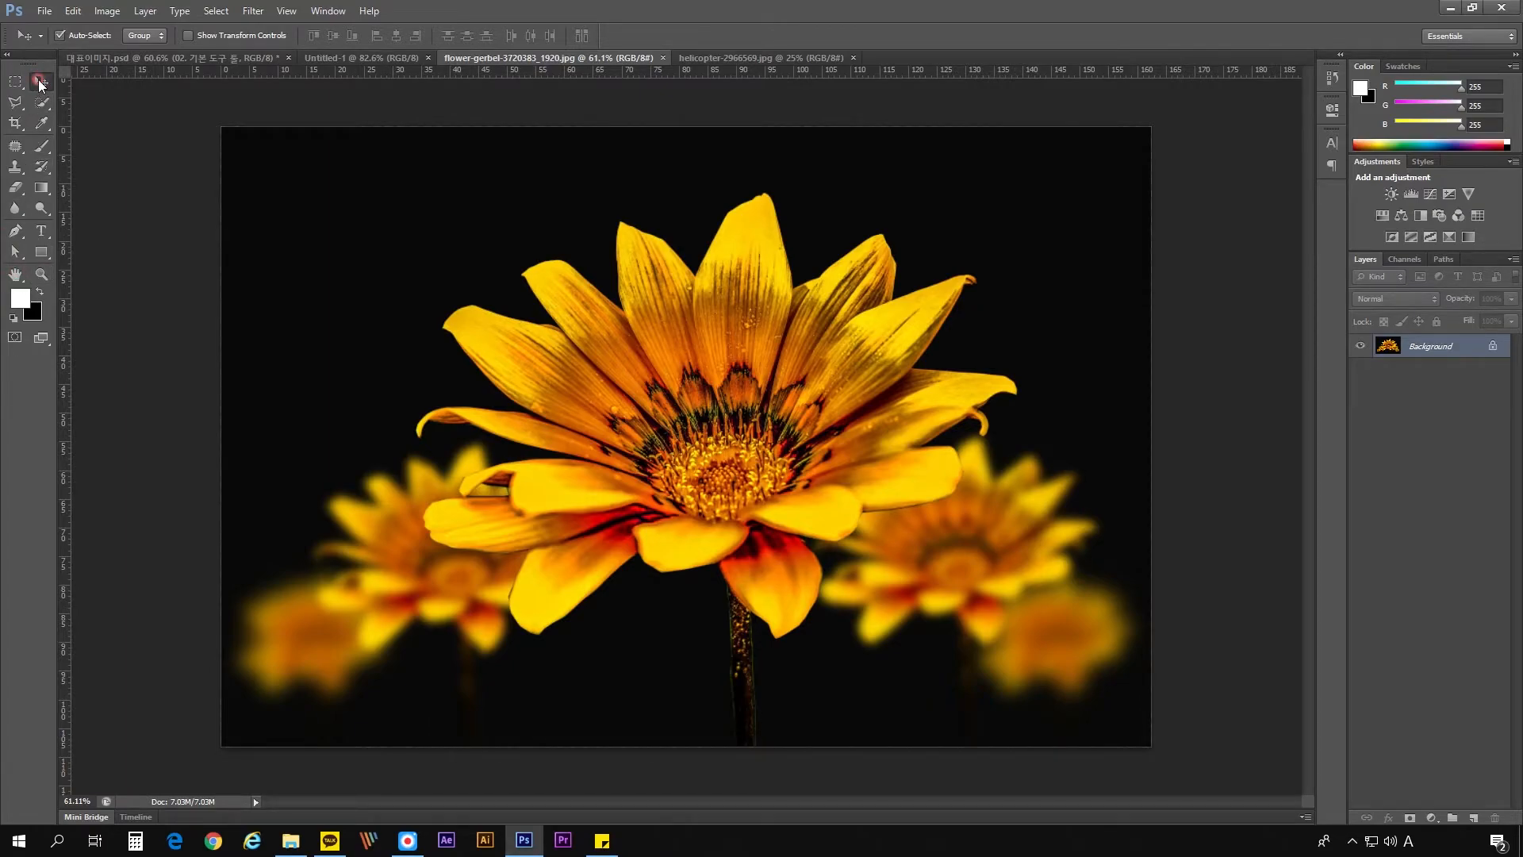
left_click(94, 144)
left_click(42, 82)
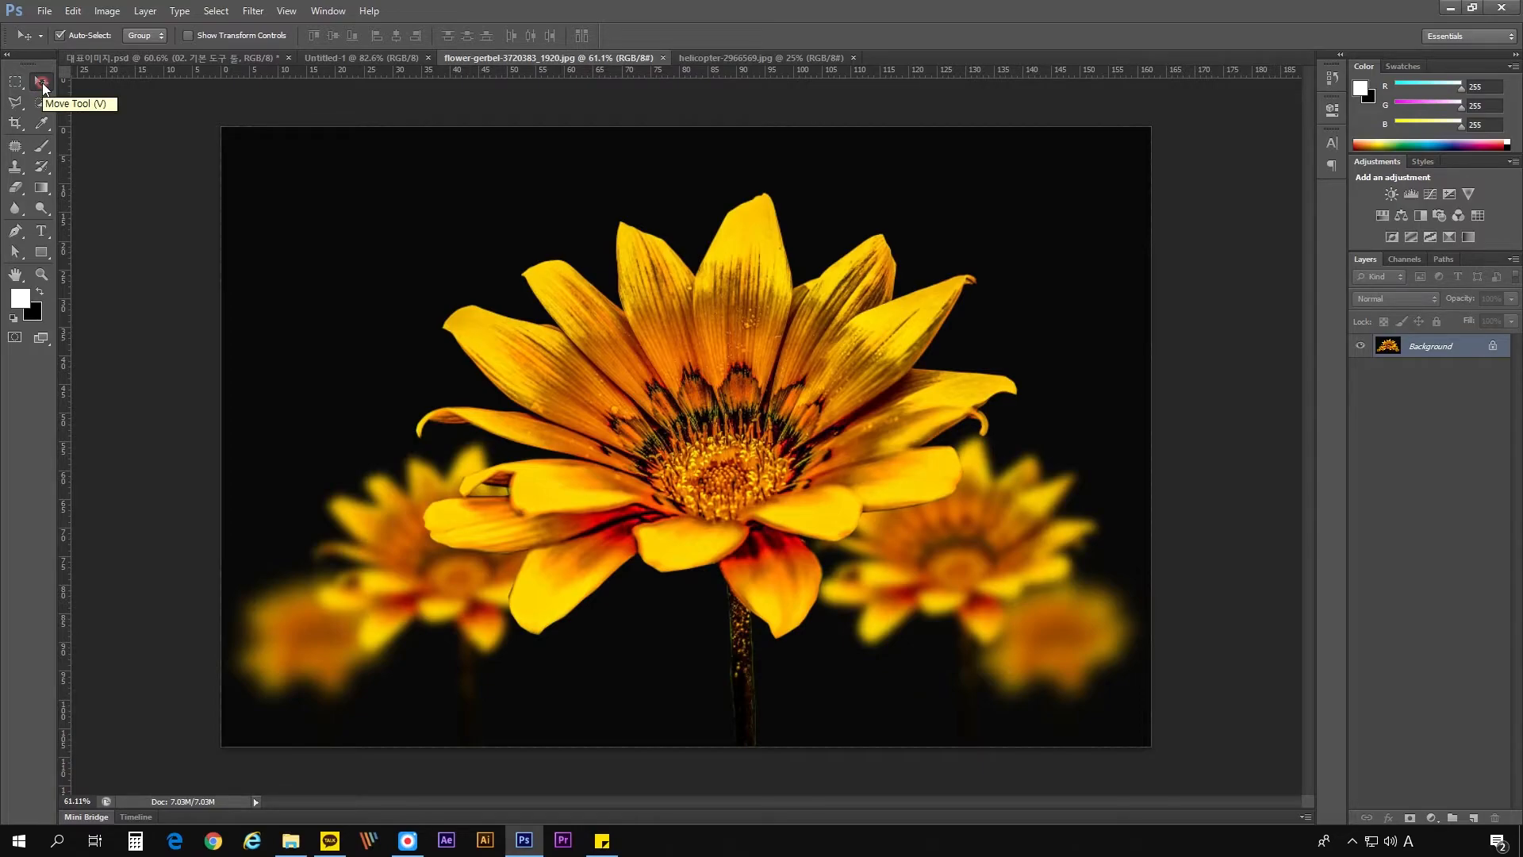
left_click(43, 84)
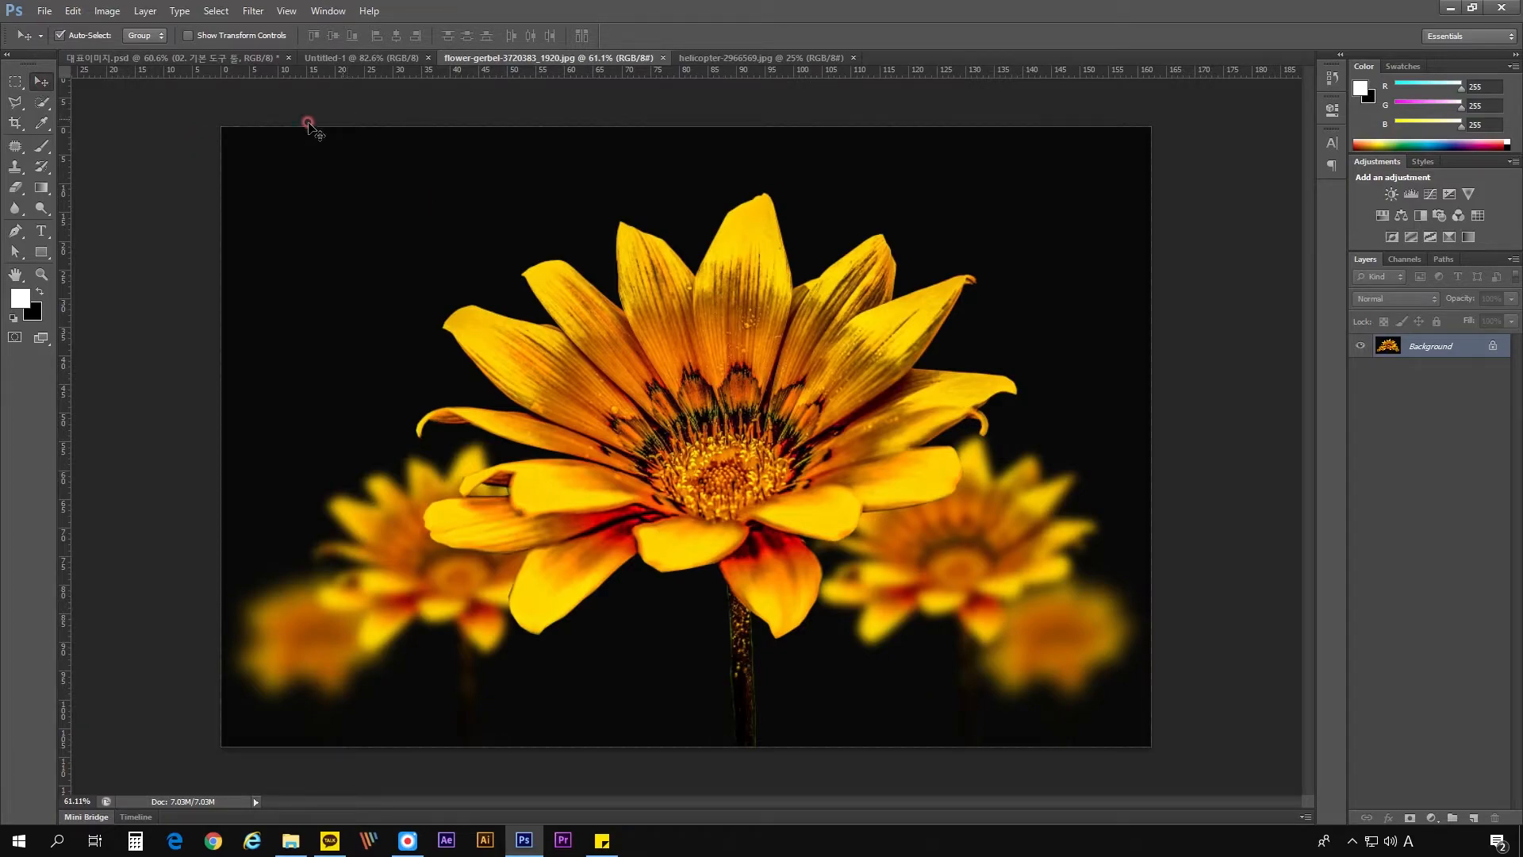
left_click(42, 83)
- Activate the Rectangular Marquee tool and convert the flower image's locked Background into a regular layer with the default name
left_click(17, 81)
left_click(14, 84)
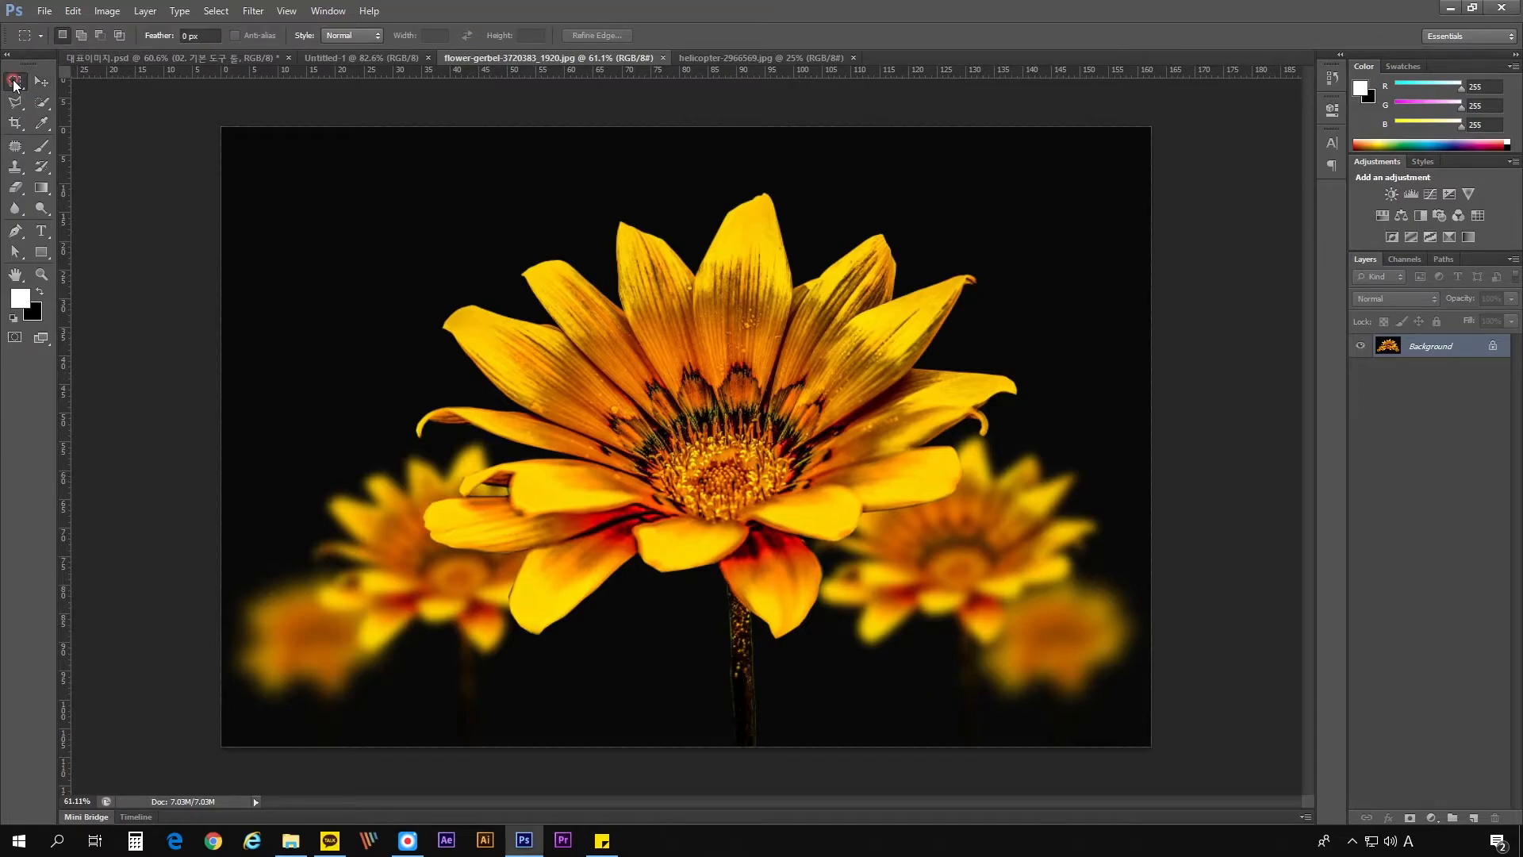
double_click(1414, 350)
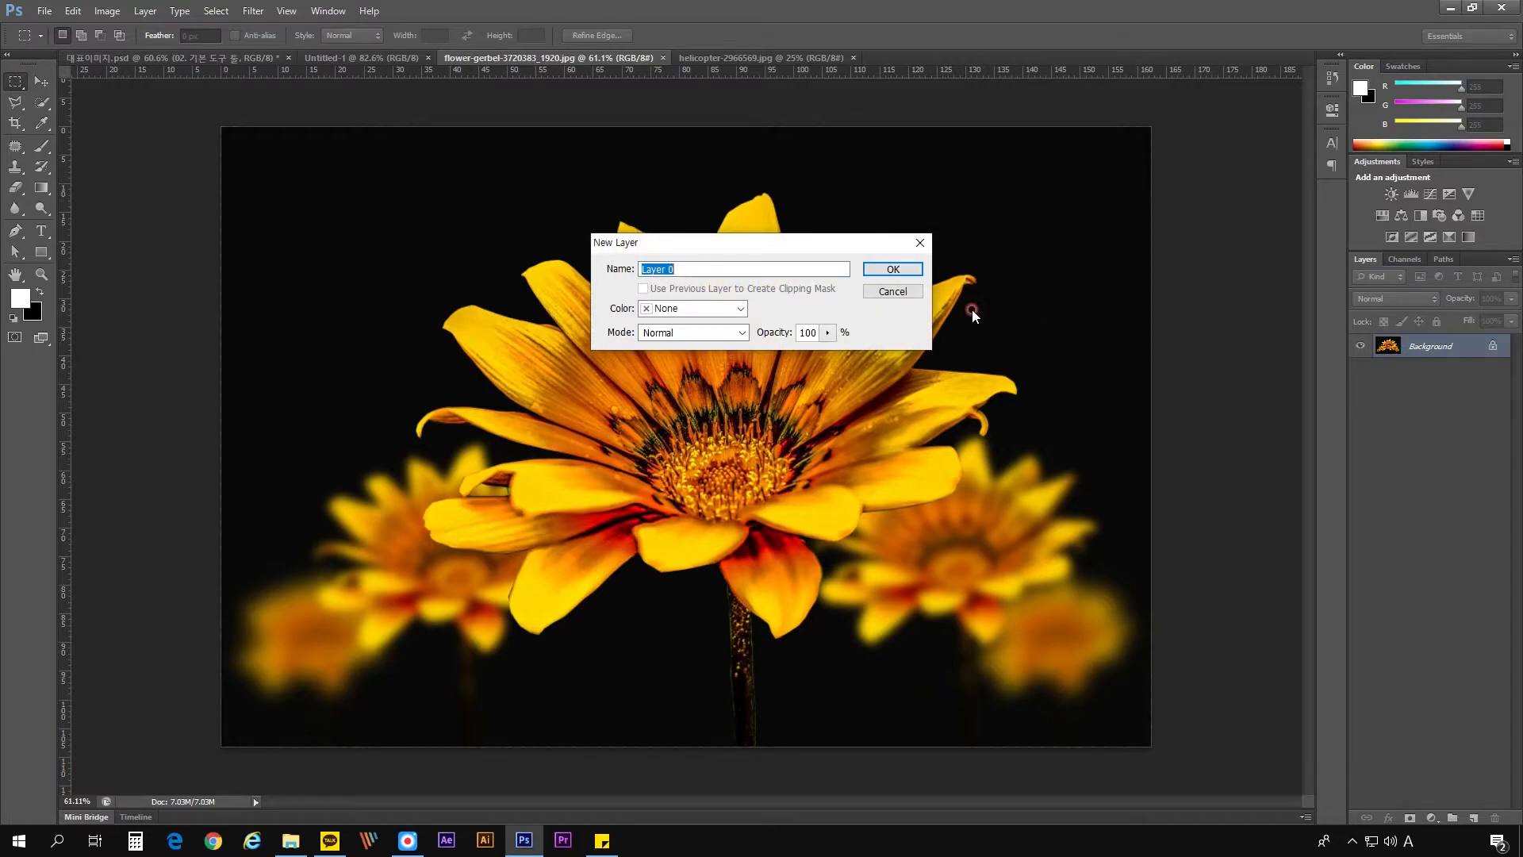
key("Return")
- Select a rectangle in the black area above the flower's upper-left petals, delete its contents, and restore both pixels and selection by undoing
left_click_drag(349, 182, 517, 286)
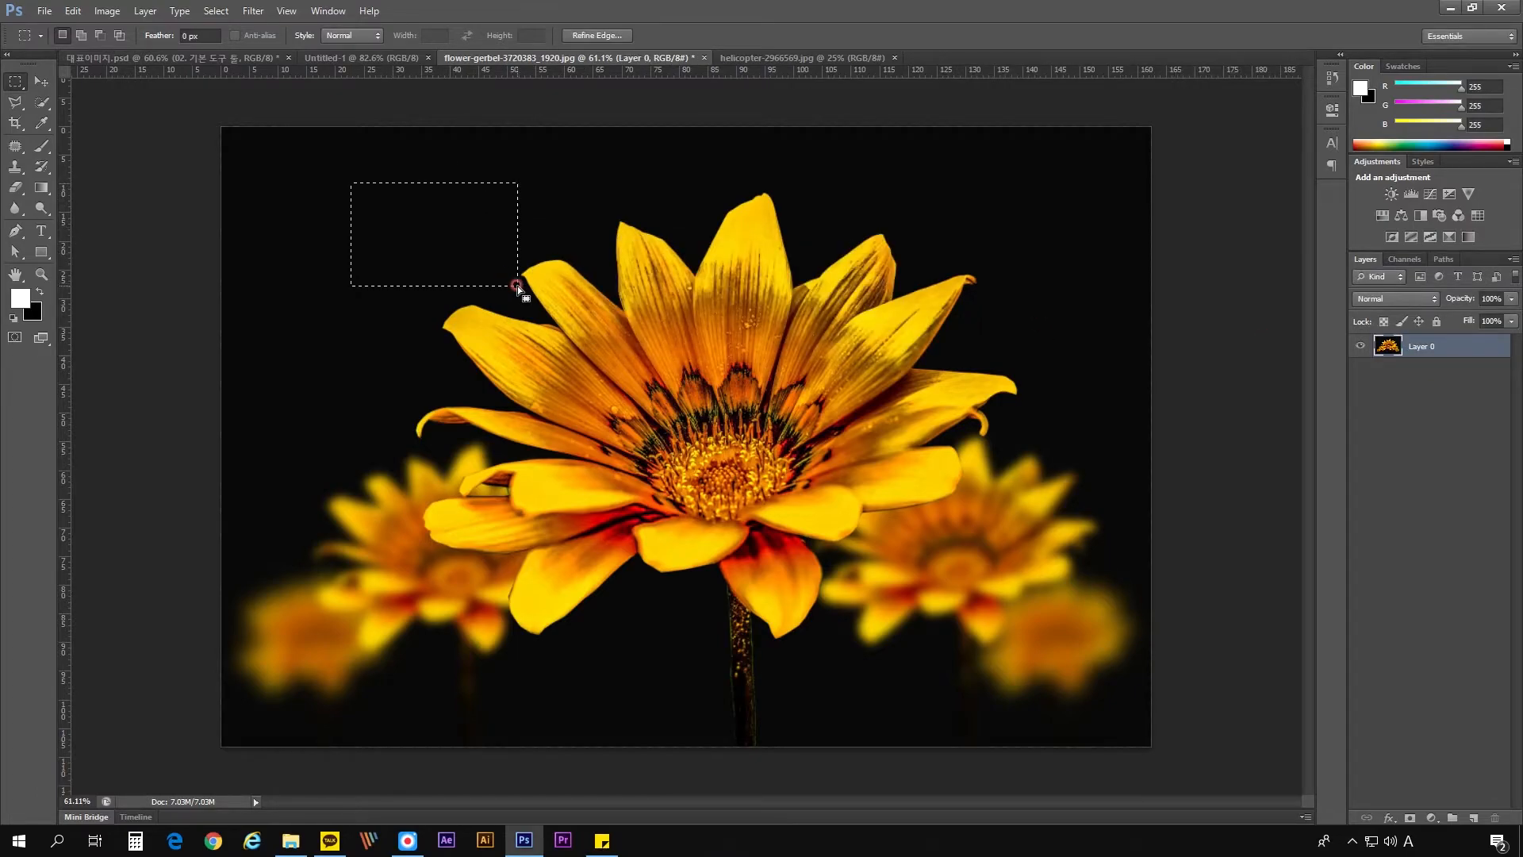
key("Delete")
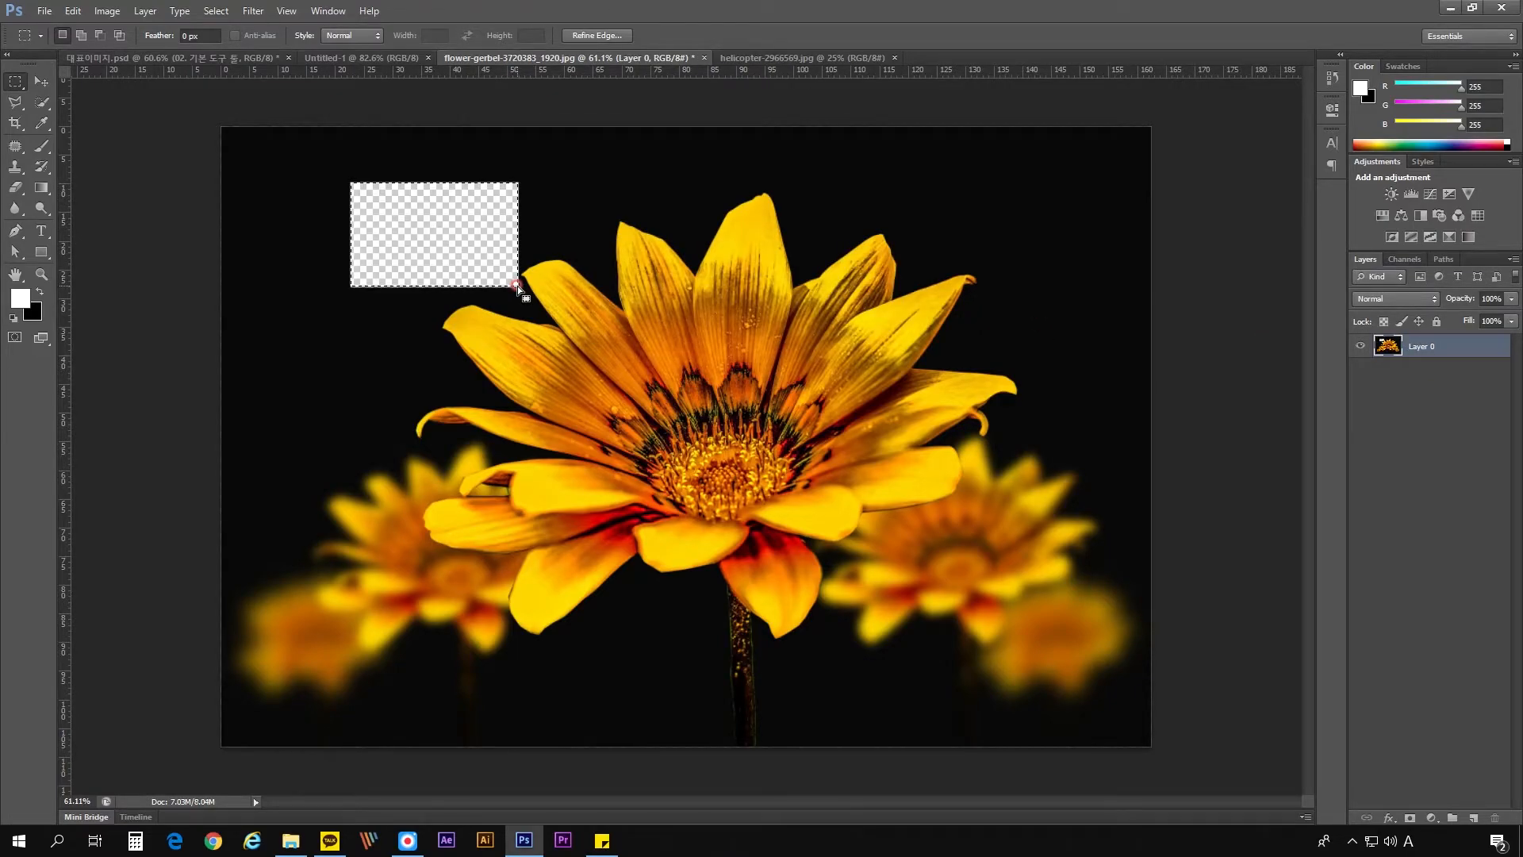
left_click(359, 191)
key("ctrl+alt+z")
key("ctrl+alt+z")
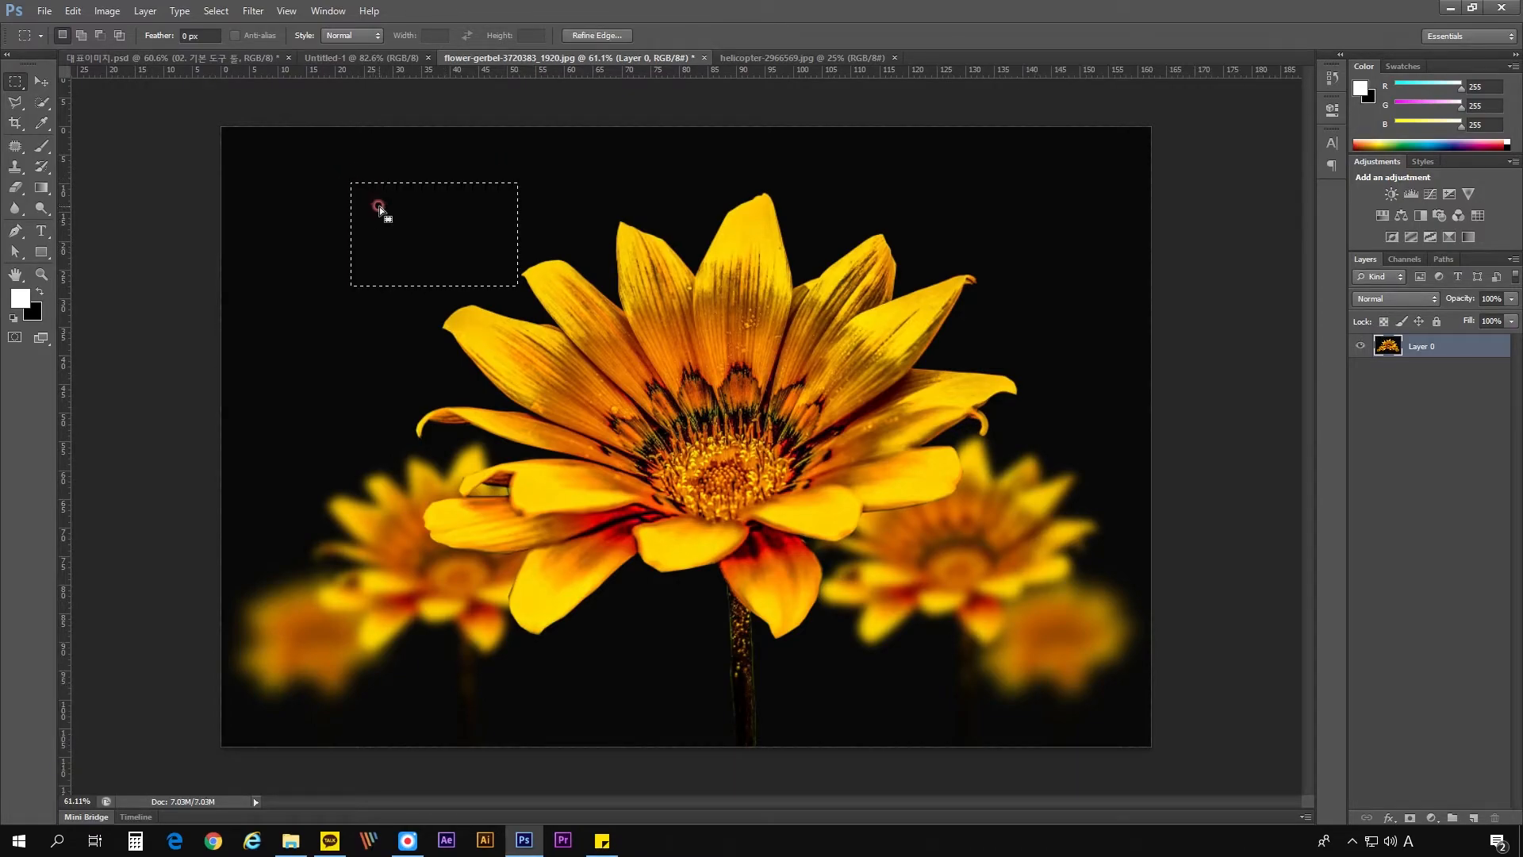
- Copy the selected rectangle to a new layer and check it by temporarily hiding Layer 0
key("ctrl+j")
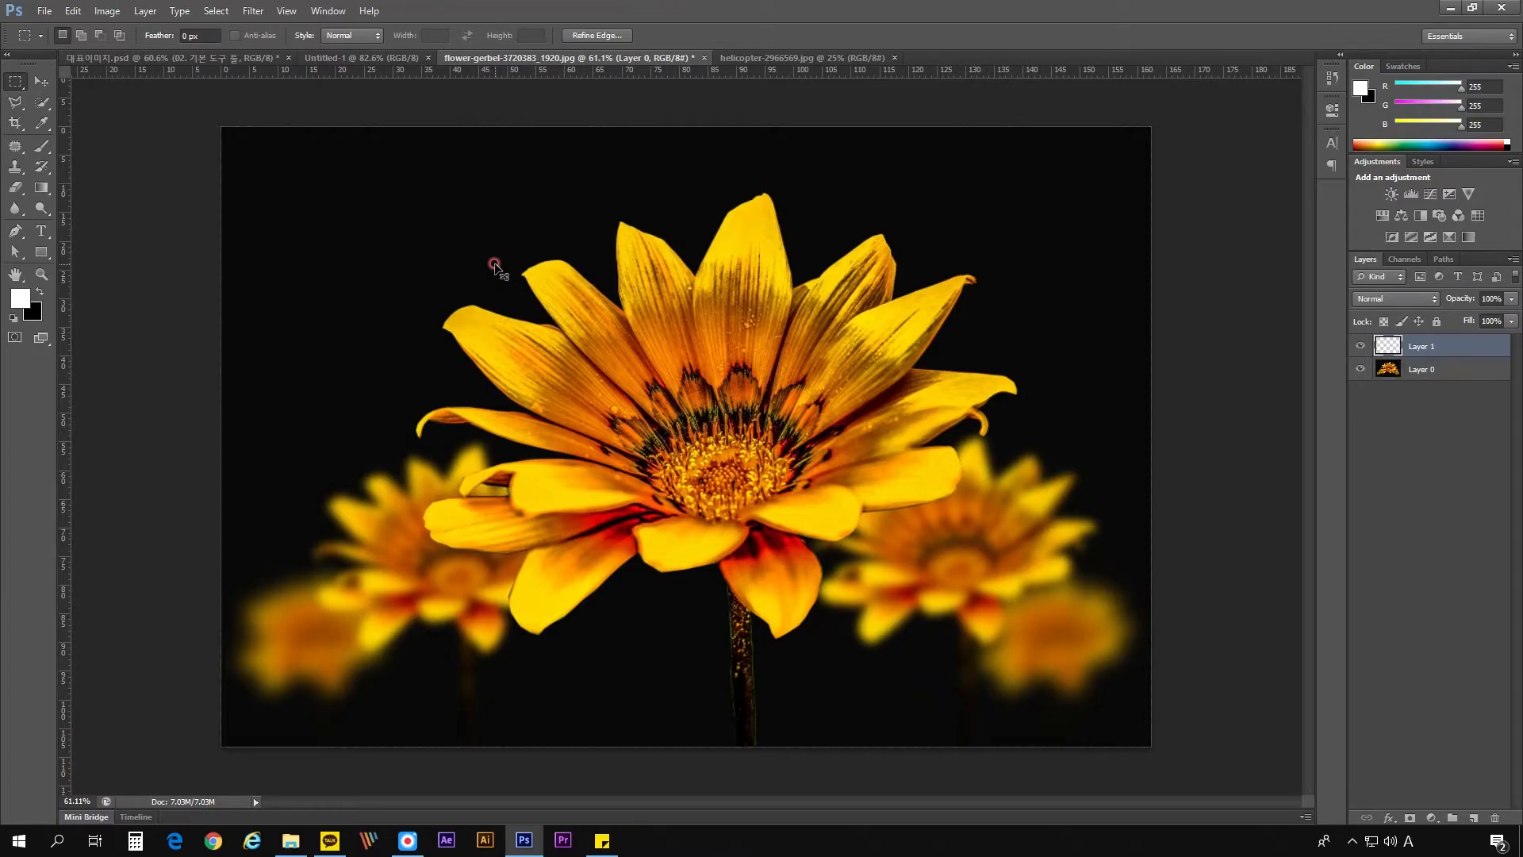
left_click(1361, 369)
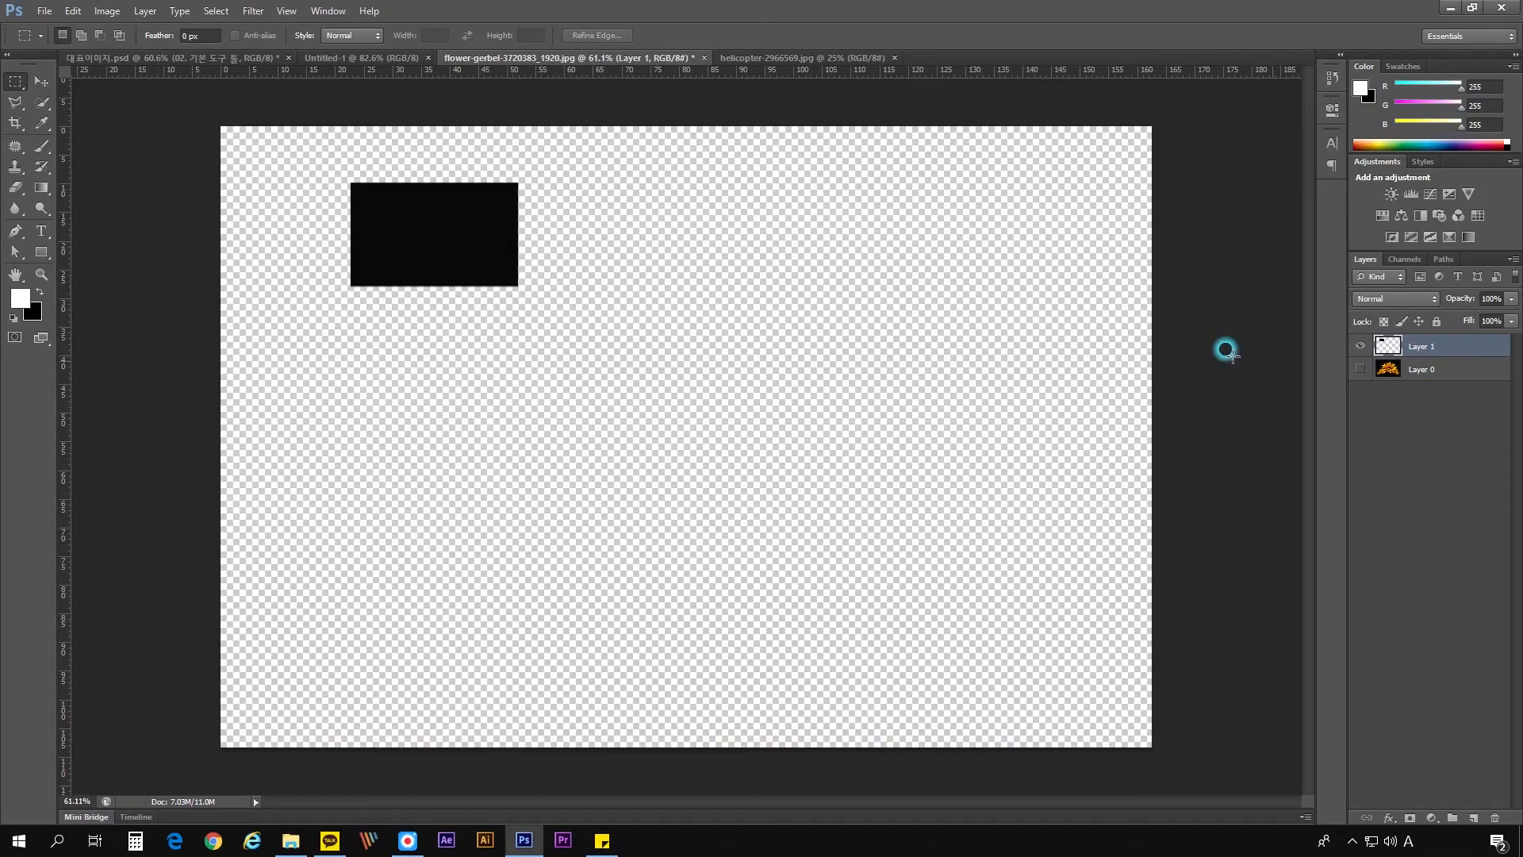
left_click(1360, 369)
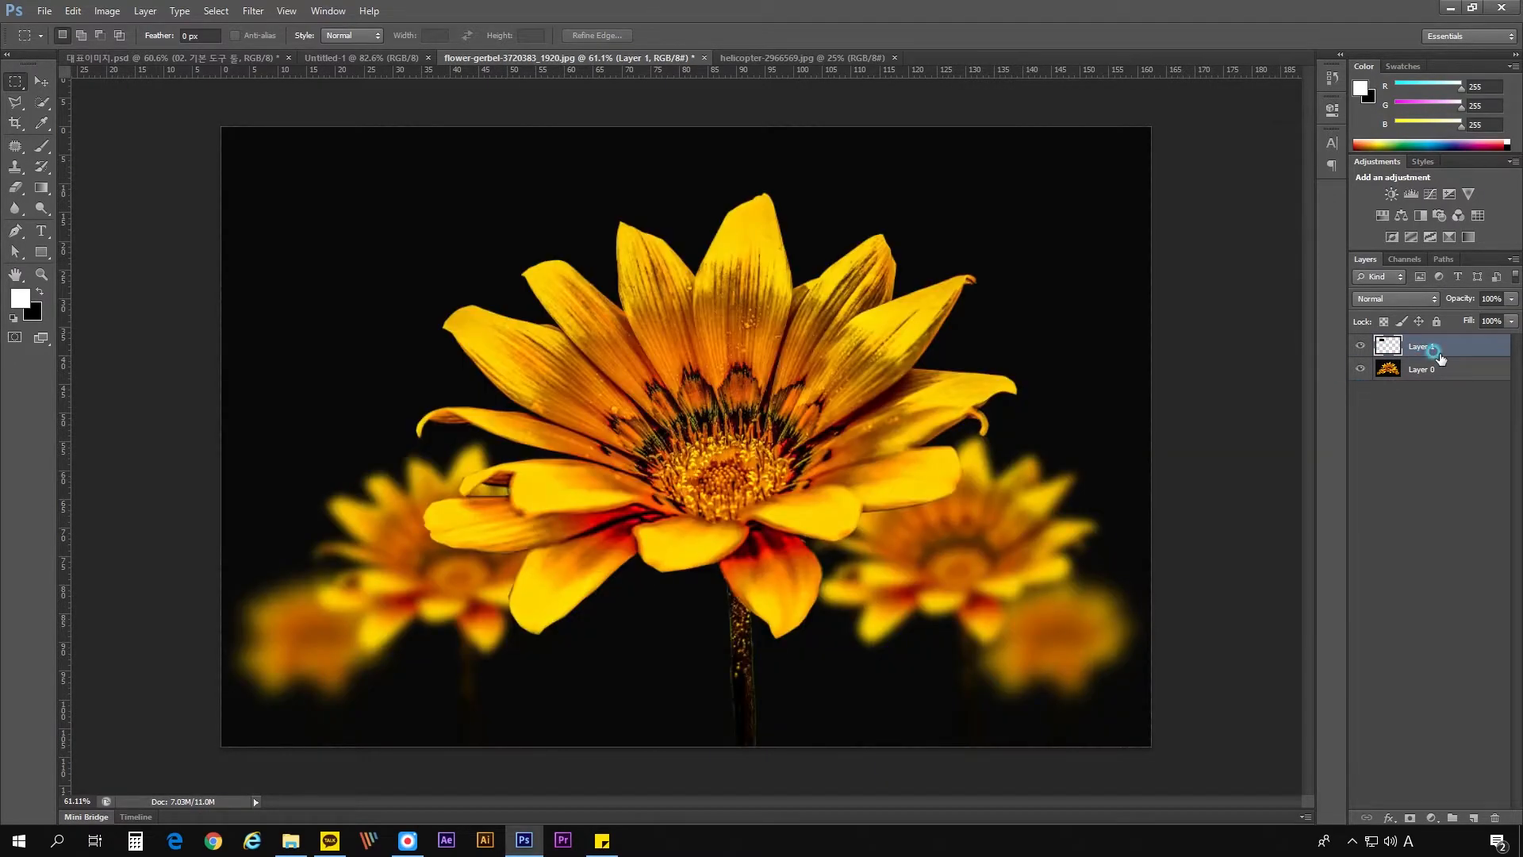
- Merge the copied rectangle's layer down into Layer 0 and activate the Rectangular Marquee tool
key("ctrl+e")
left_click(17, 83)
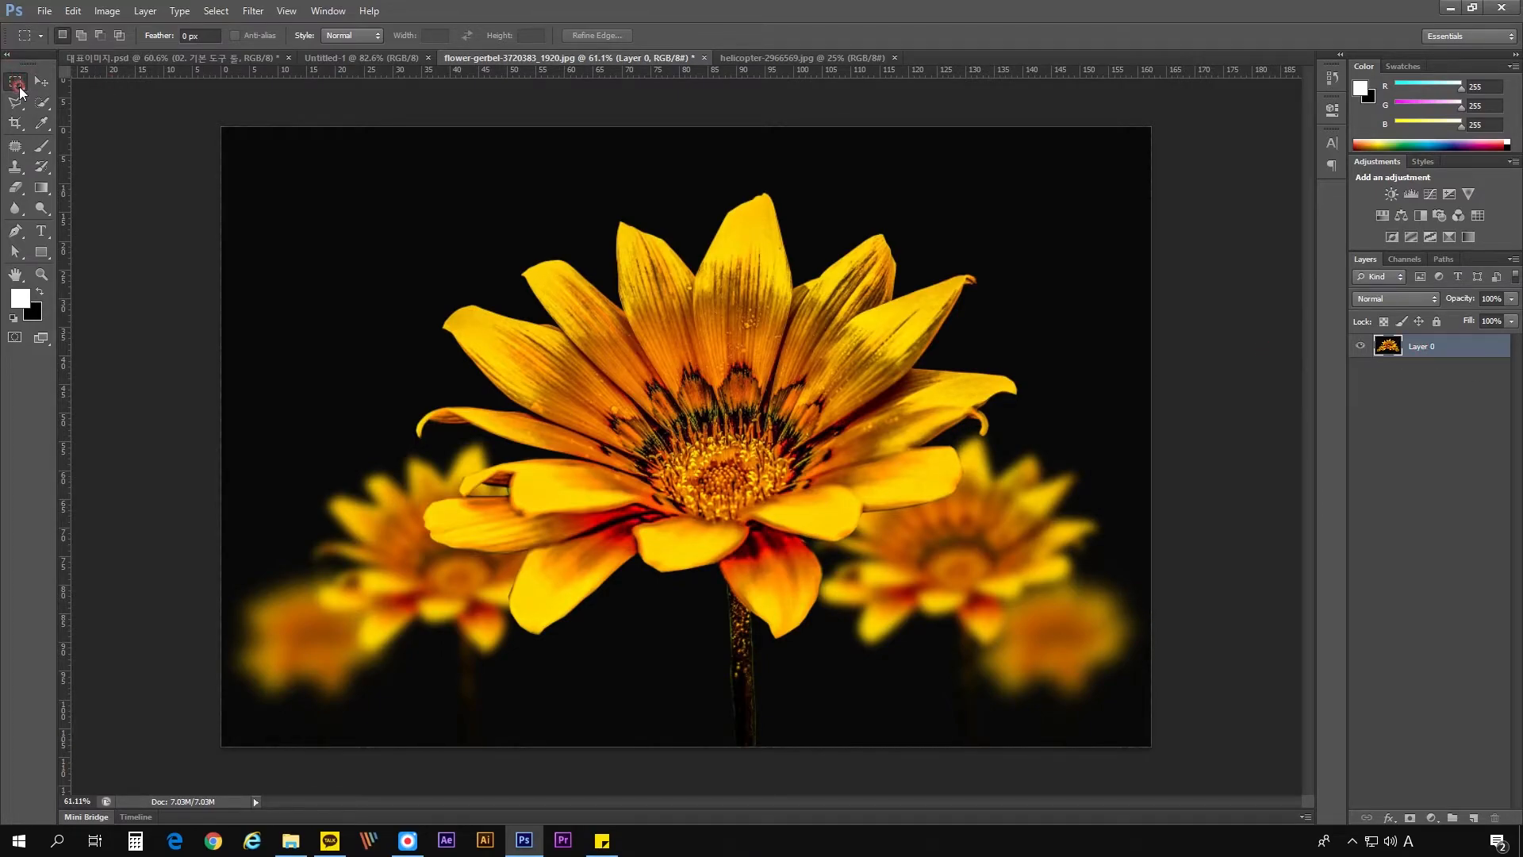
- Review the marquee and lasso tool variants and choose the Polygonal Lasso tool
right_click(17, 82)
left_click(17, 103)
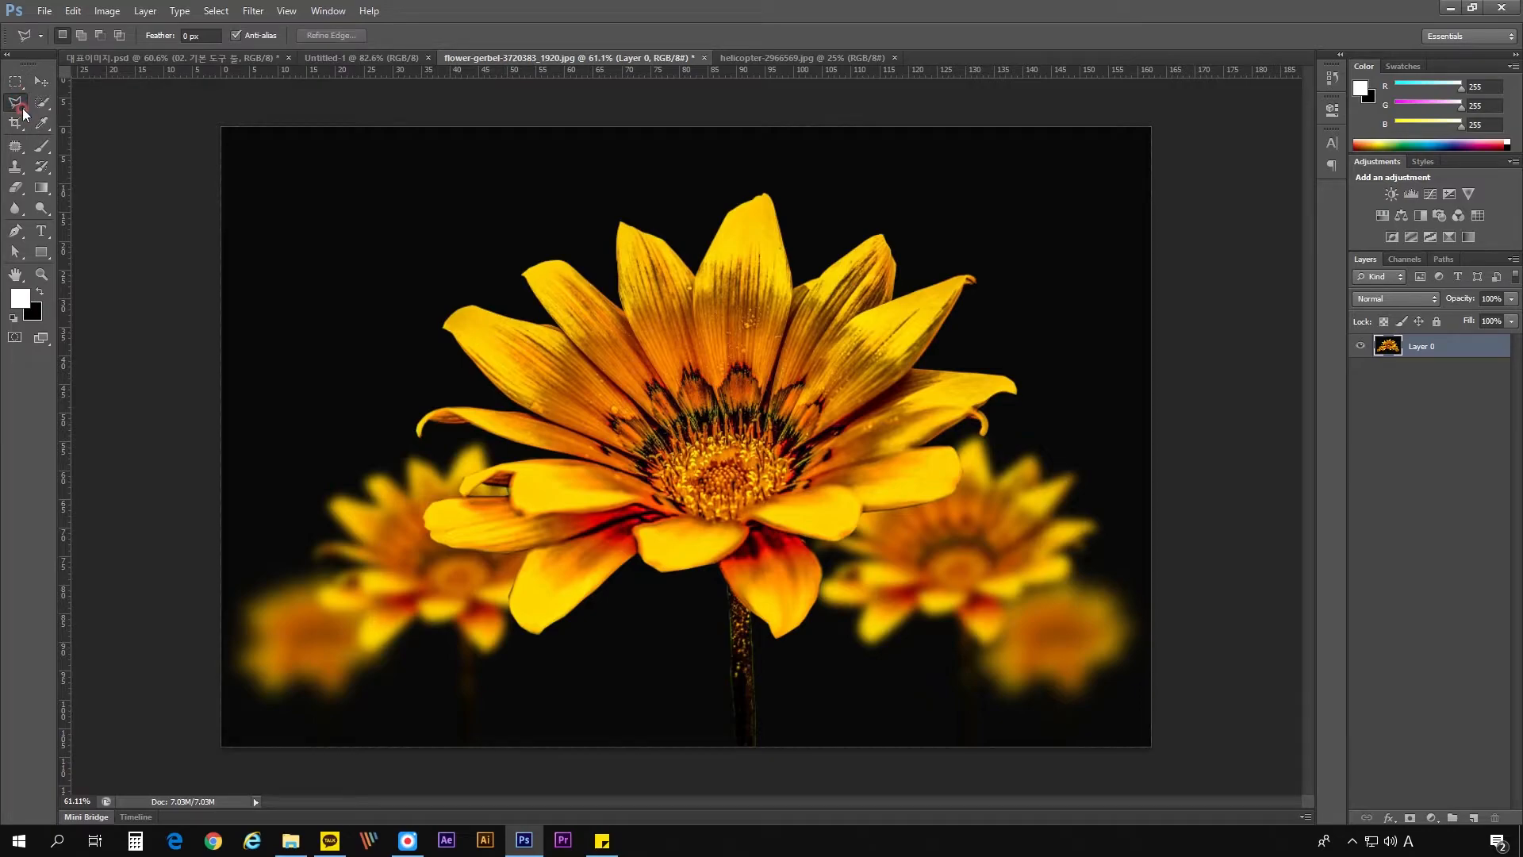
left_click(17, 83)
right_click(17, 83)
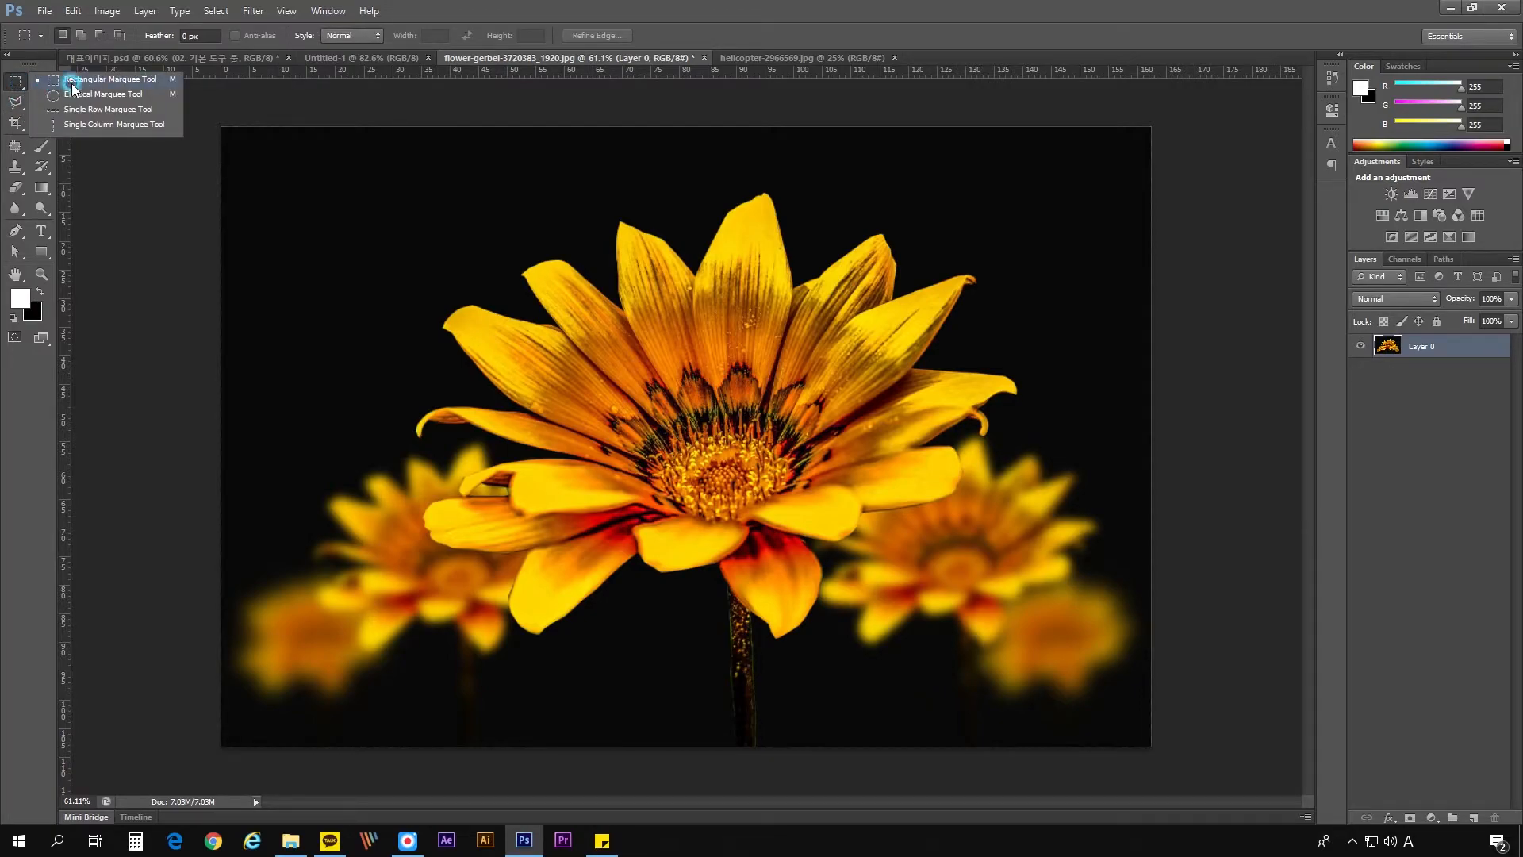
left_click(19, 101)
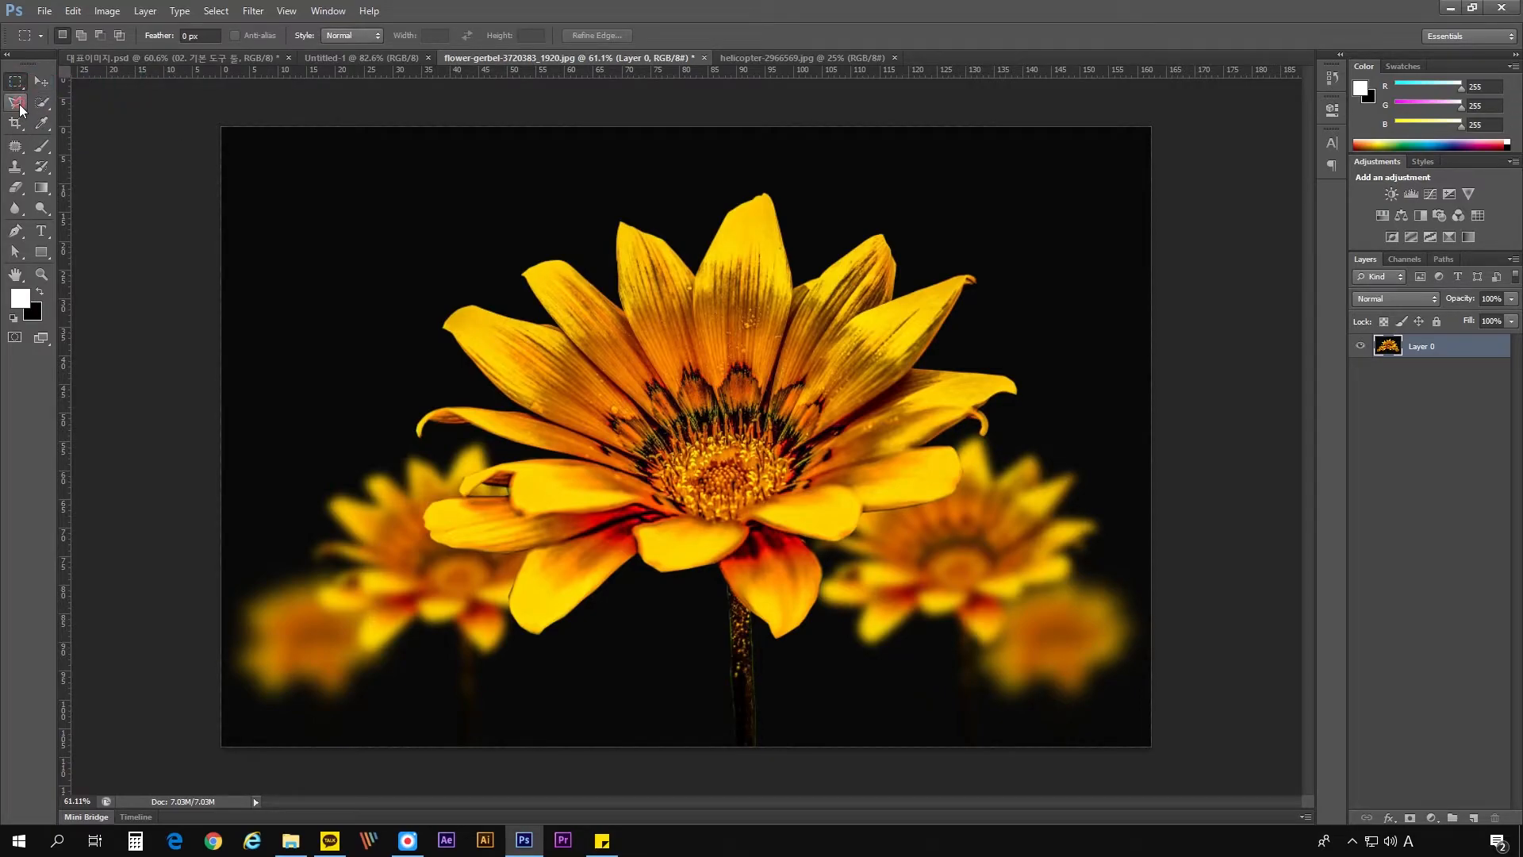
left_click(20, 107)
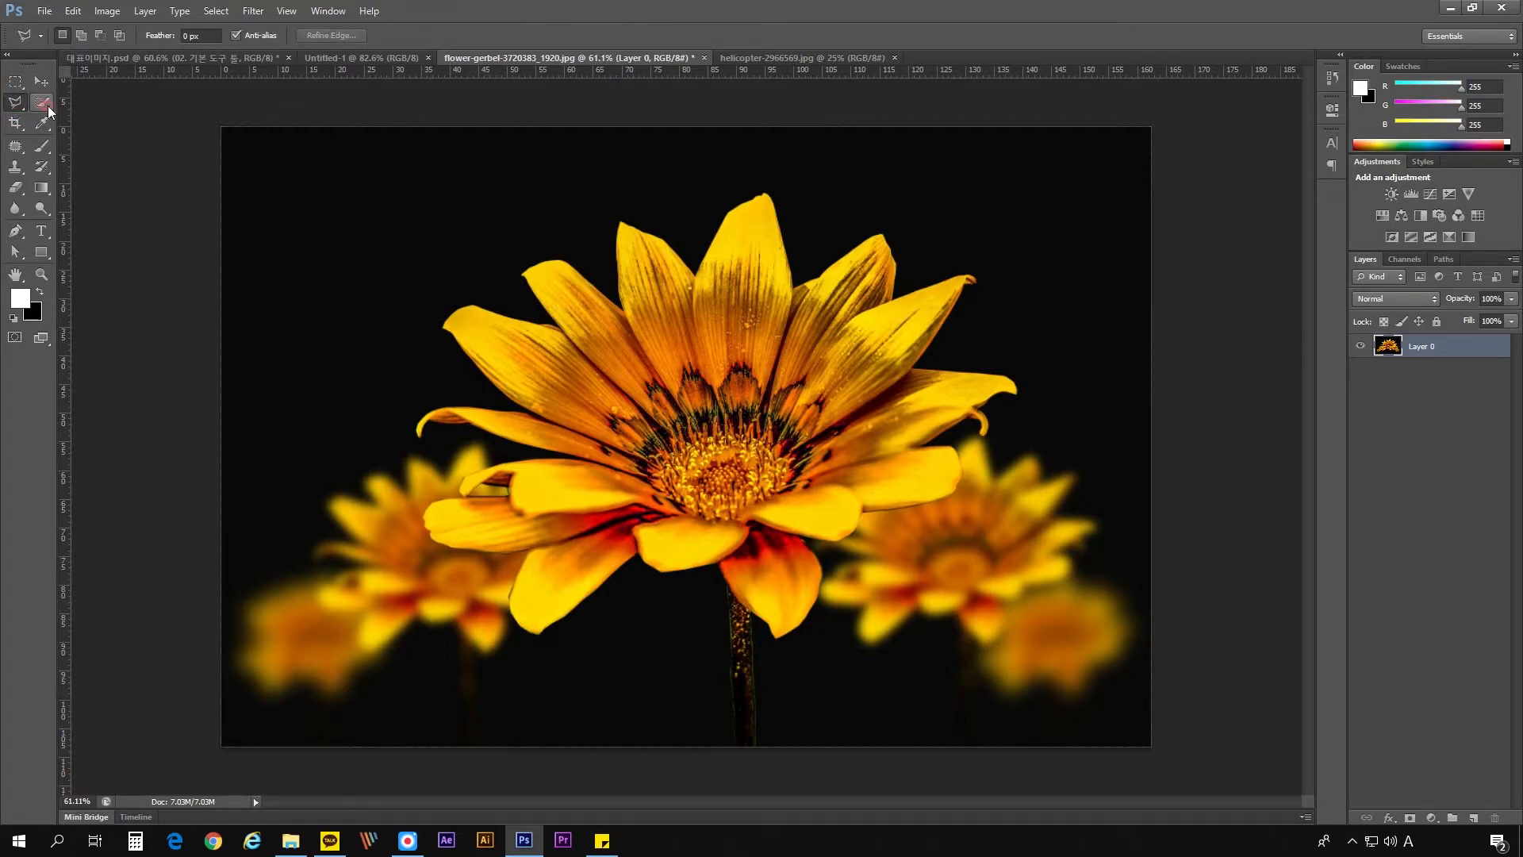
left_click(23, 194)
left_click(19, 107)
right_click(19, 106)
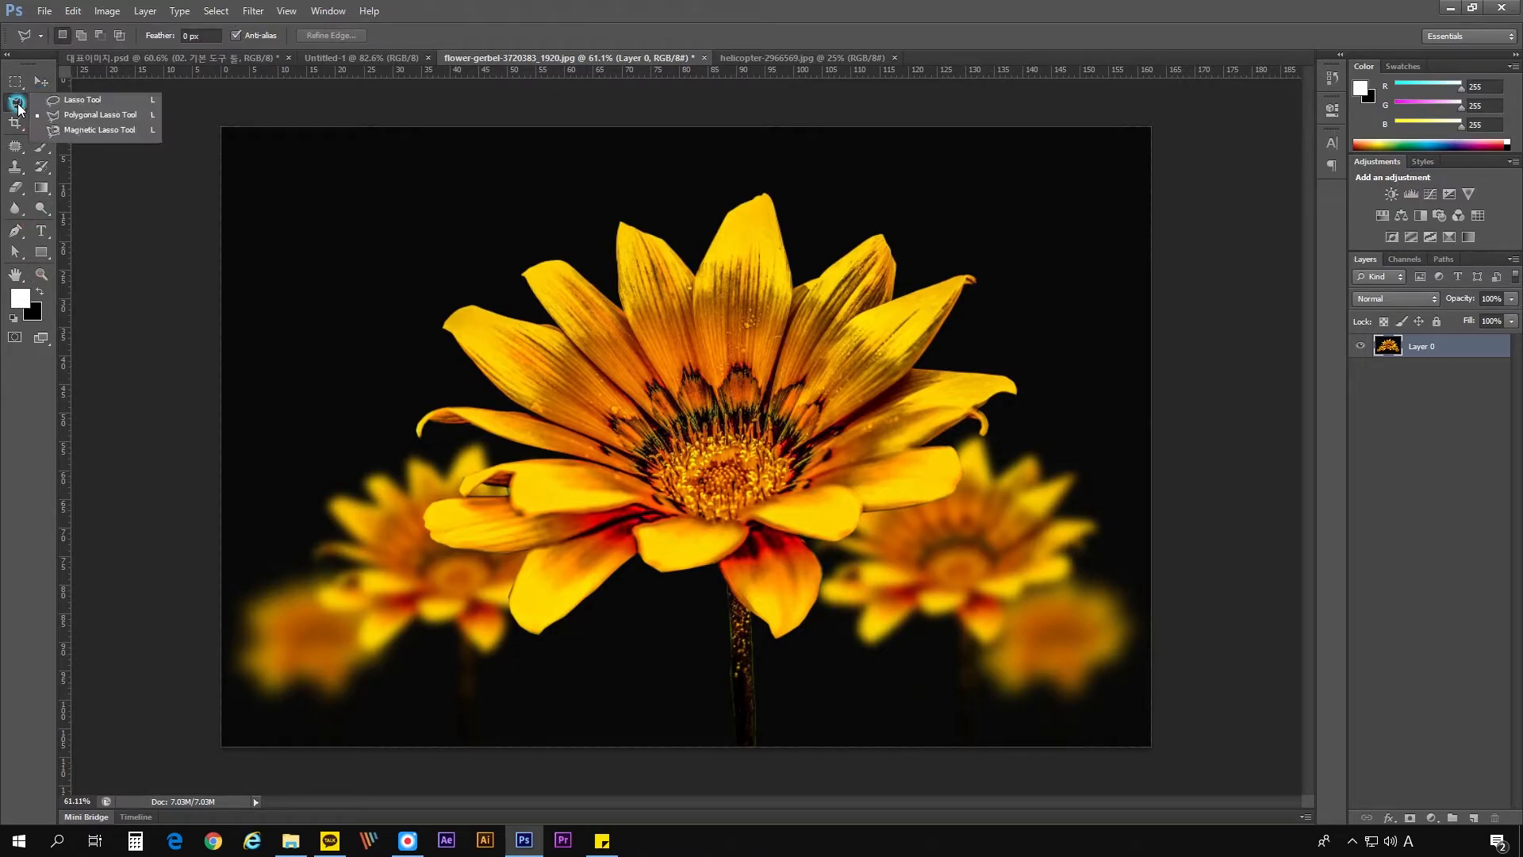
left_click(79, 116)
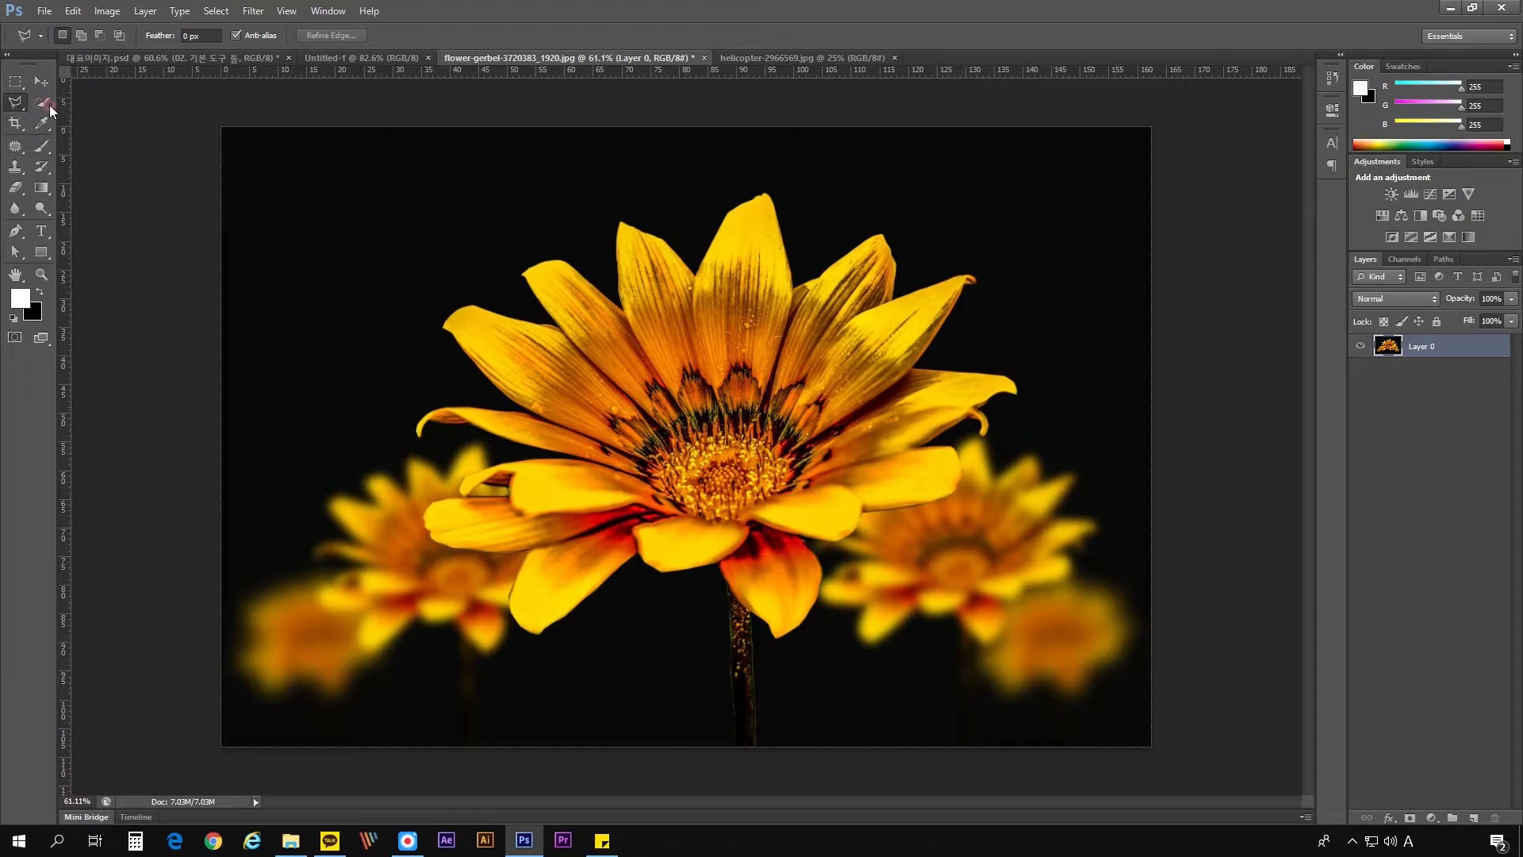
- Marquee-select a rectangle in the black area above the flower's upper-left petals, delete its contents, undo the deletion and deselect
left_click(14, 82)
left_click_drag(323, 188, 469, 290)
key("Delete")
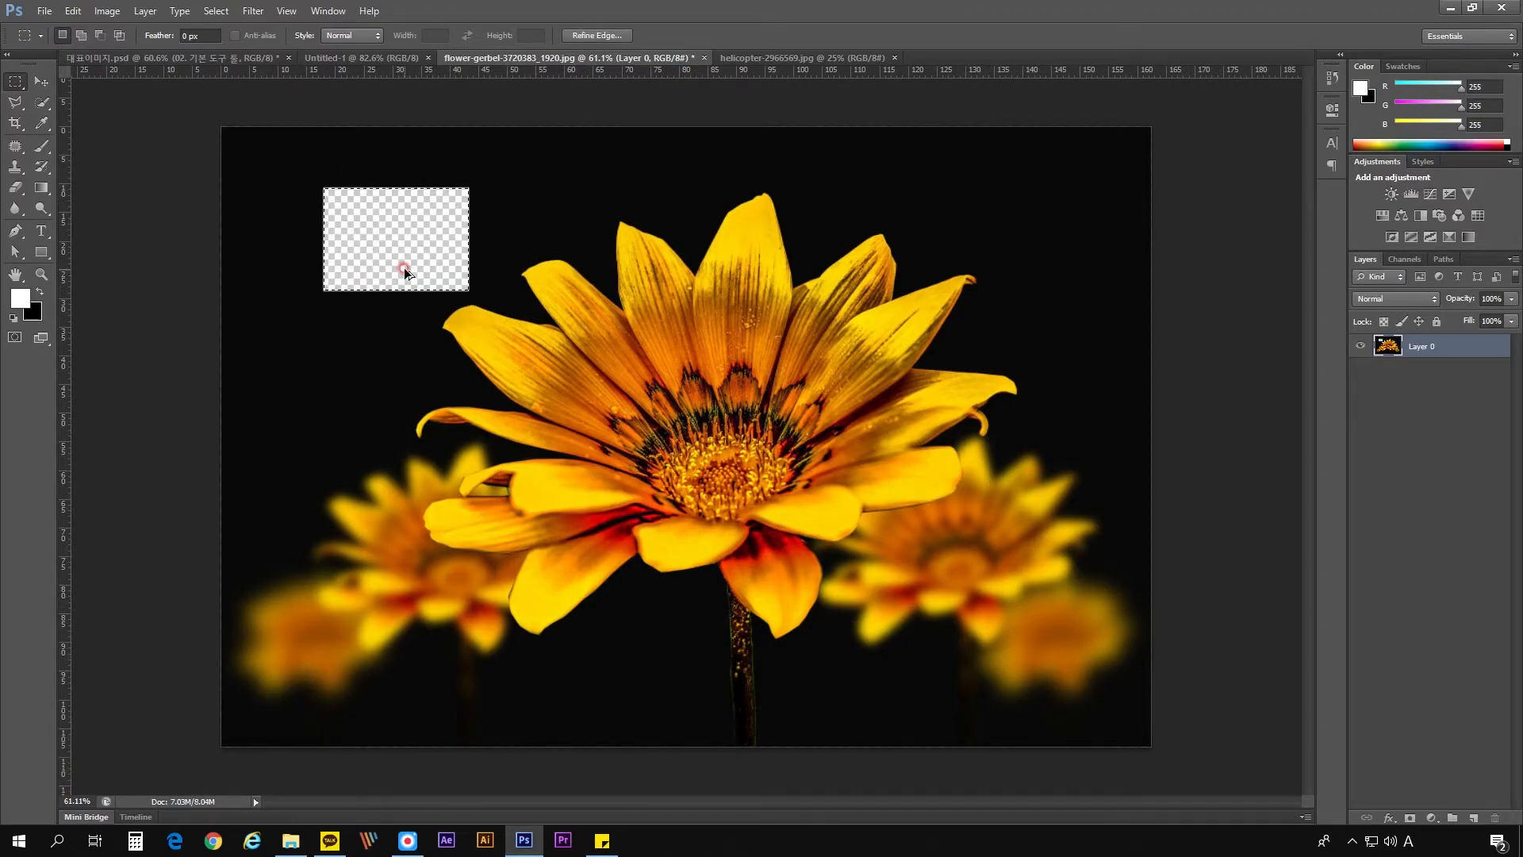
key("ctrl+z")
left_click(403, 270)
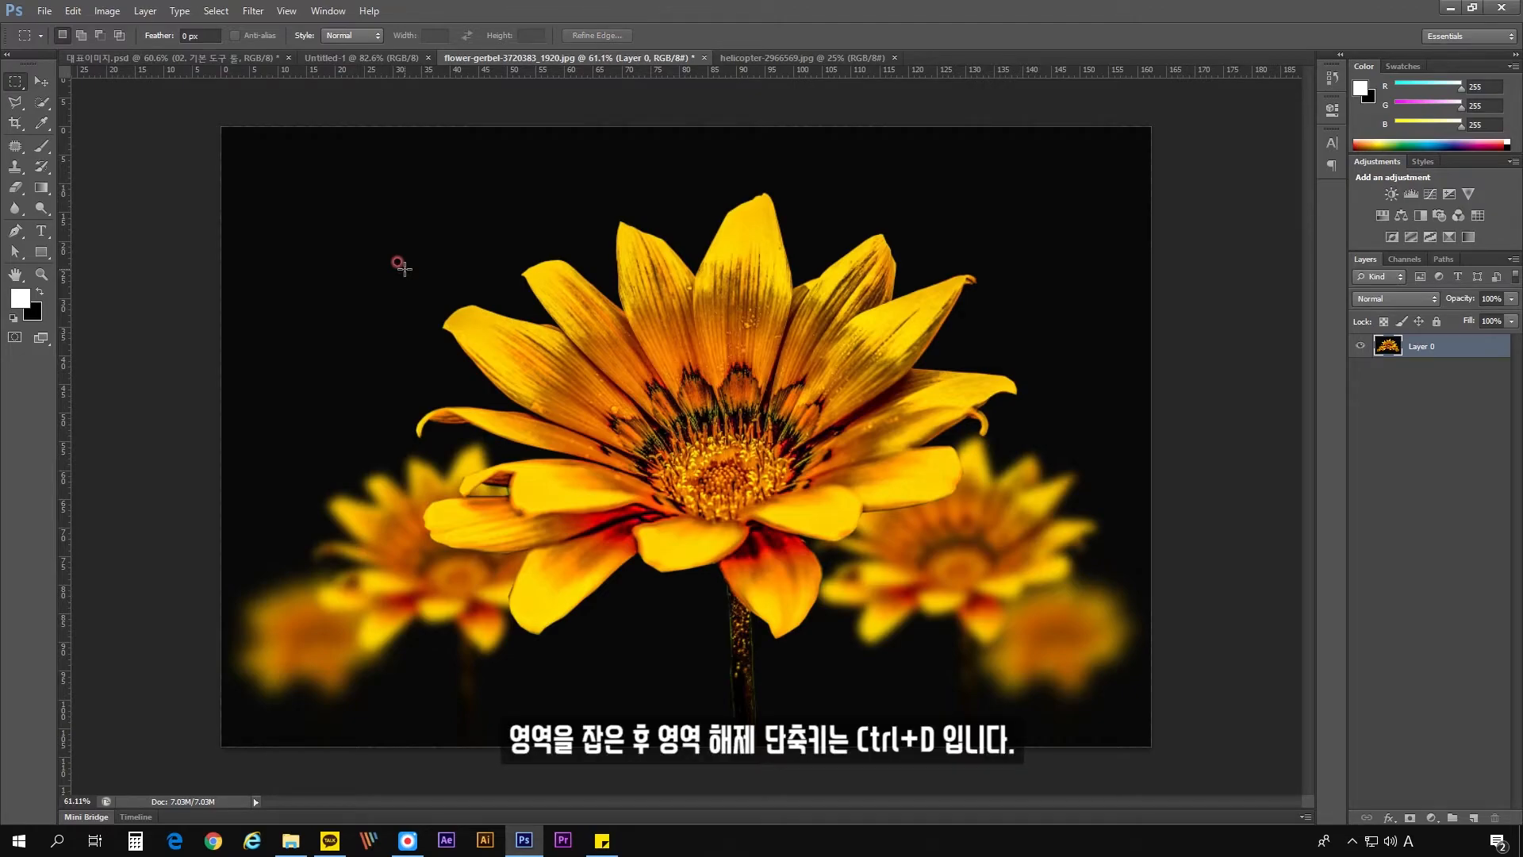
- Inspect the Rectangular Marquee's feather setting and switch through the Move tool to the Polygonal Lasso tool
left_click(15, 82)
left_click(84, 72)
left_click(213, 33)
left_click_drag(213, 37, 108, 37)
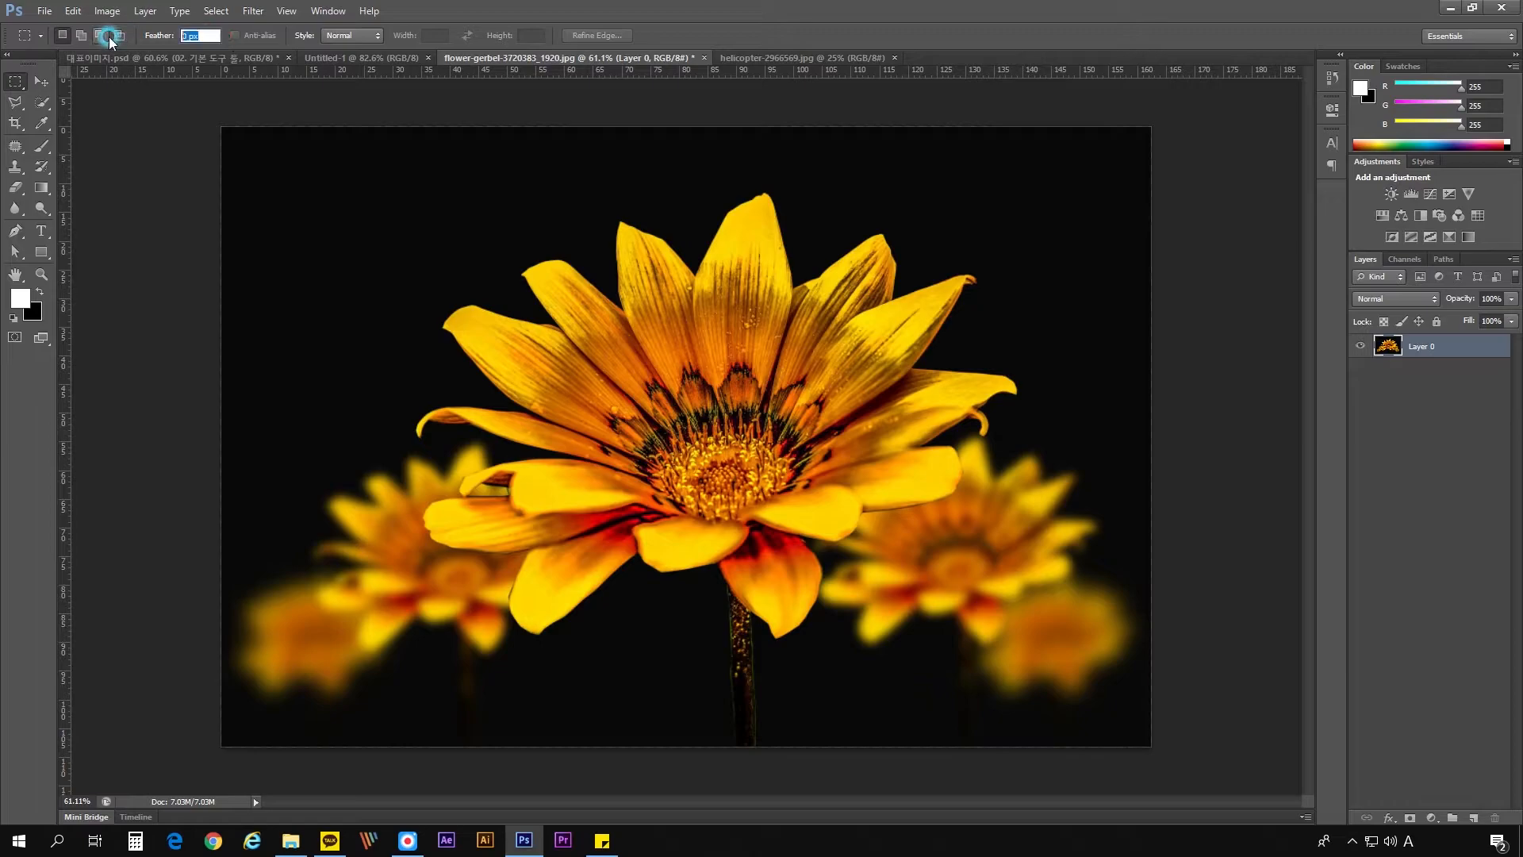
left_click(40, 83)
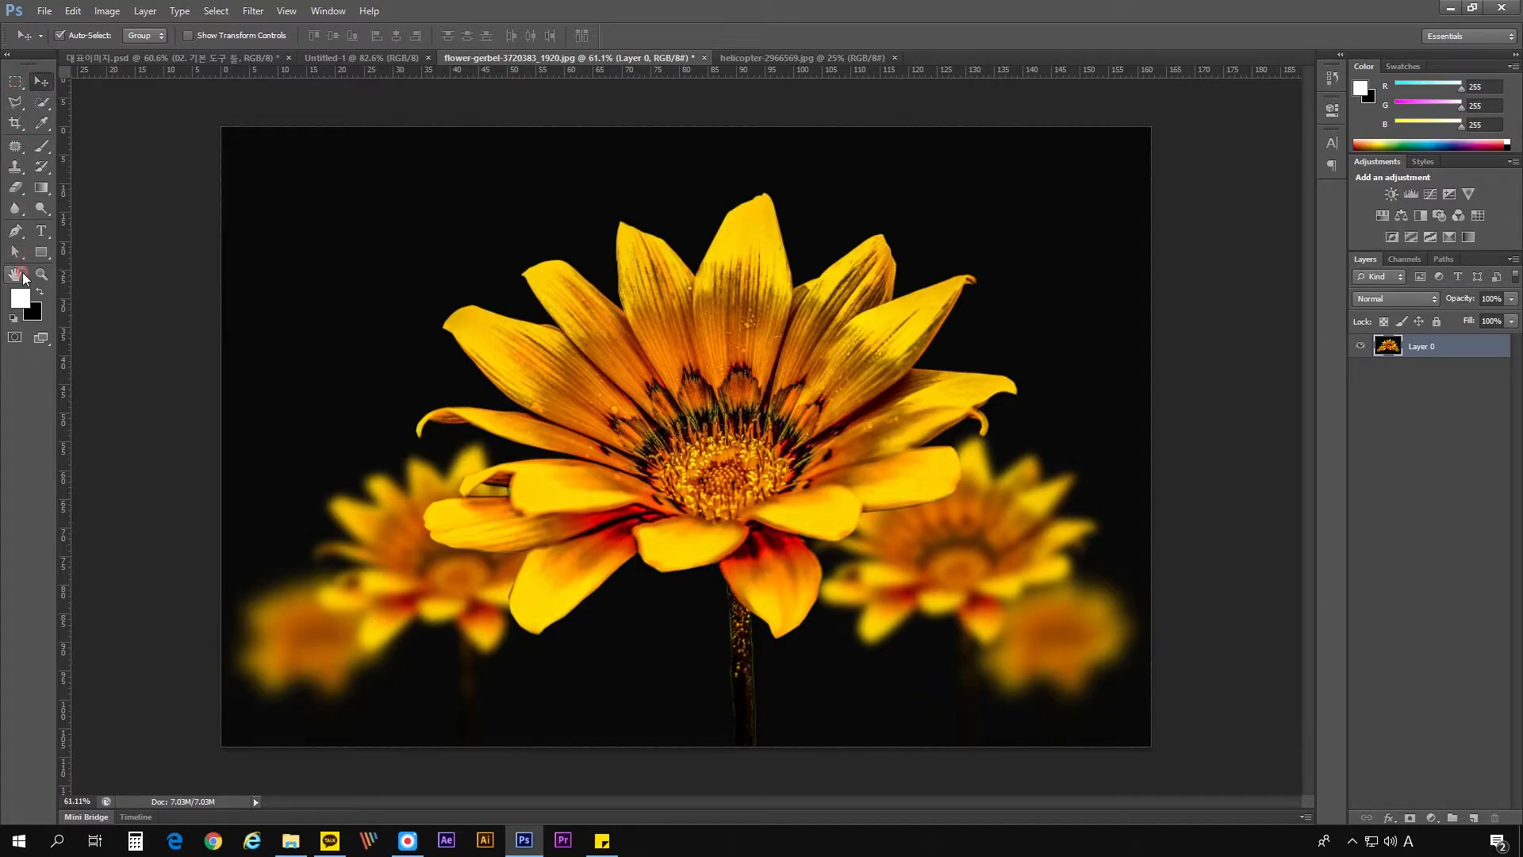
left_click(16, 103)
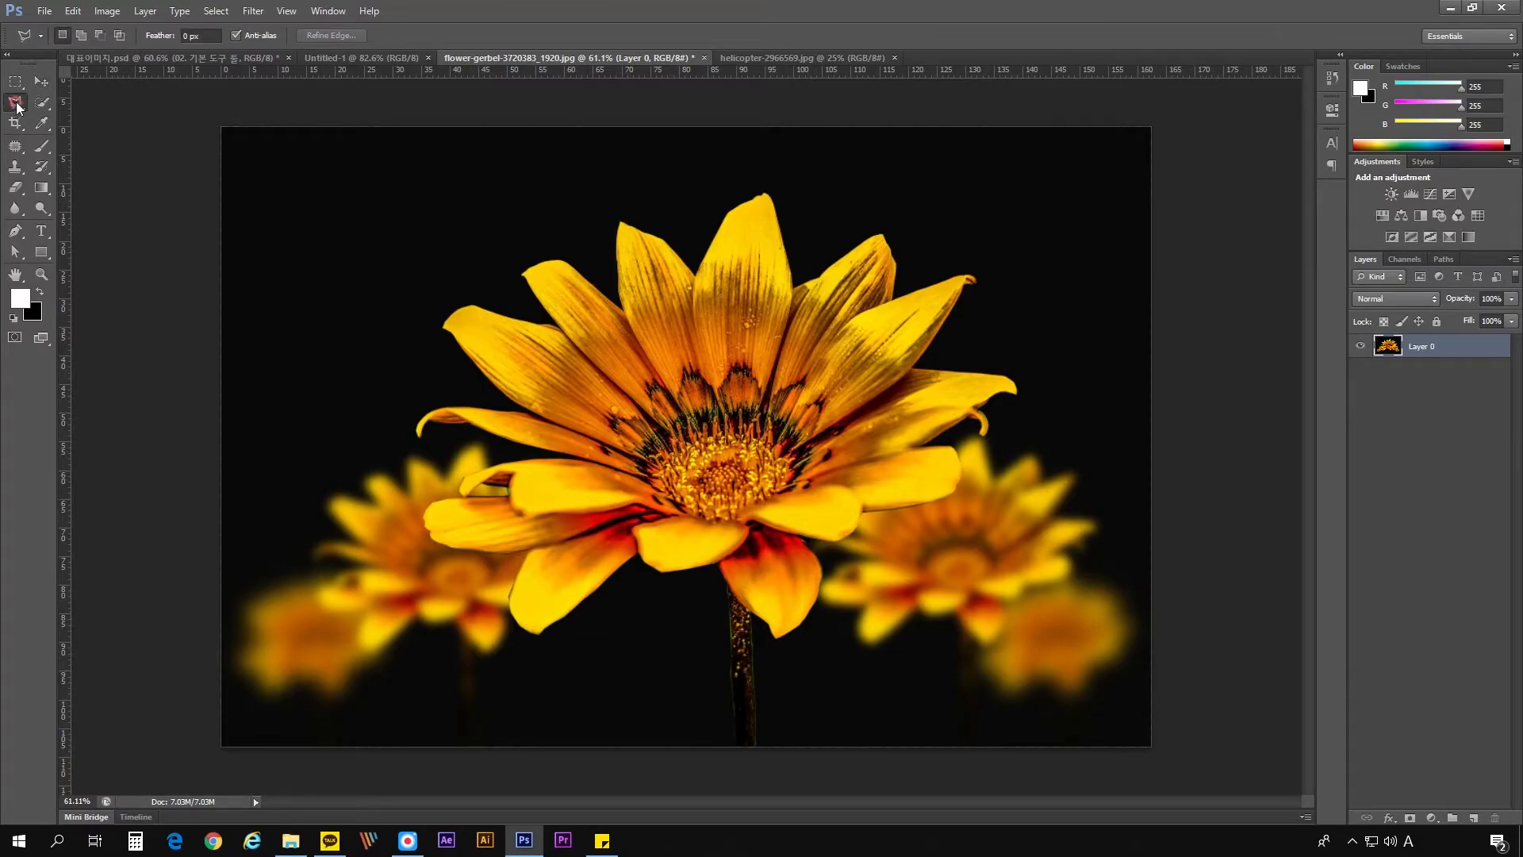
- Draw a curved Pen tool shape of about 199 × 85 px at the flower's upper left, undo it, and reactivate the Polygonal Lasso
left_click(13, 233)
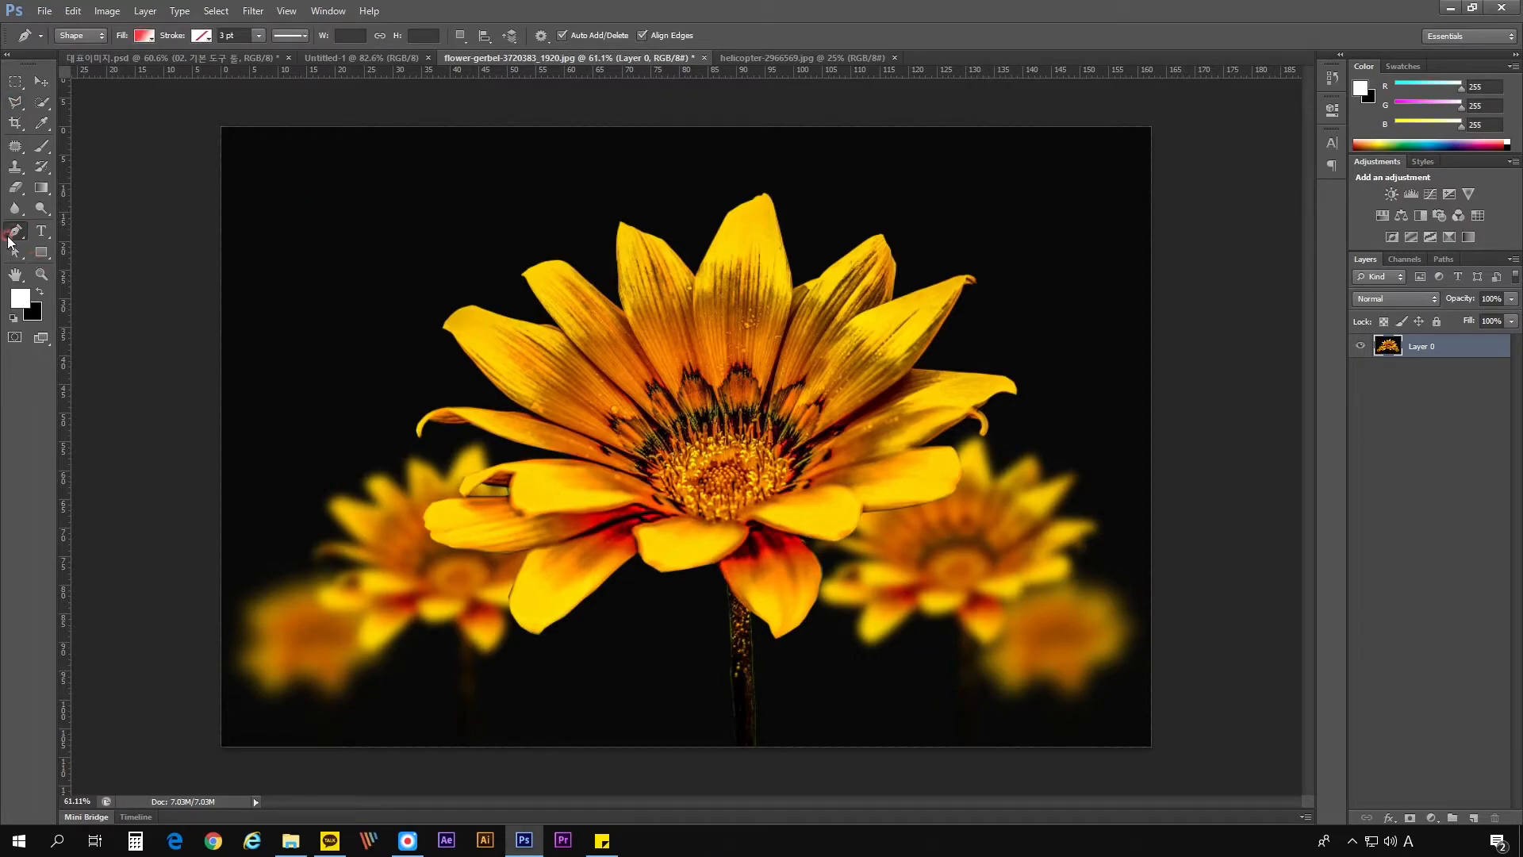
left_click(333, 213)
left_click_drag(429, 253, 438, 306)
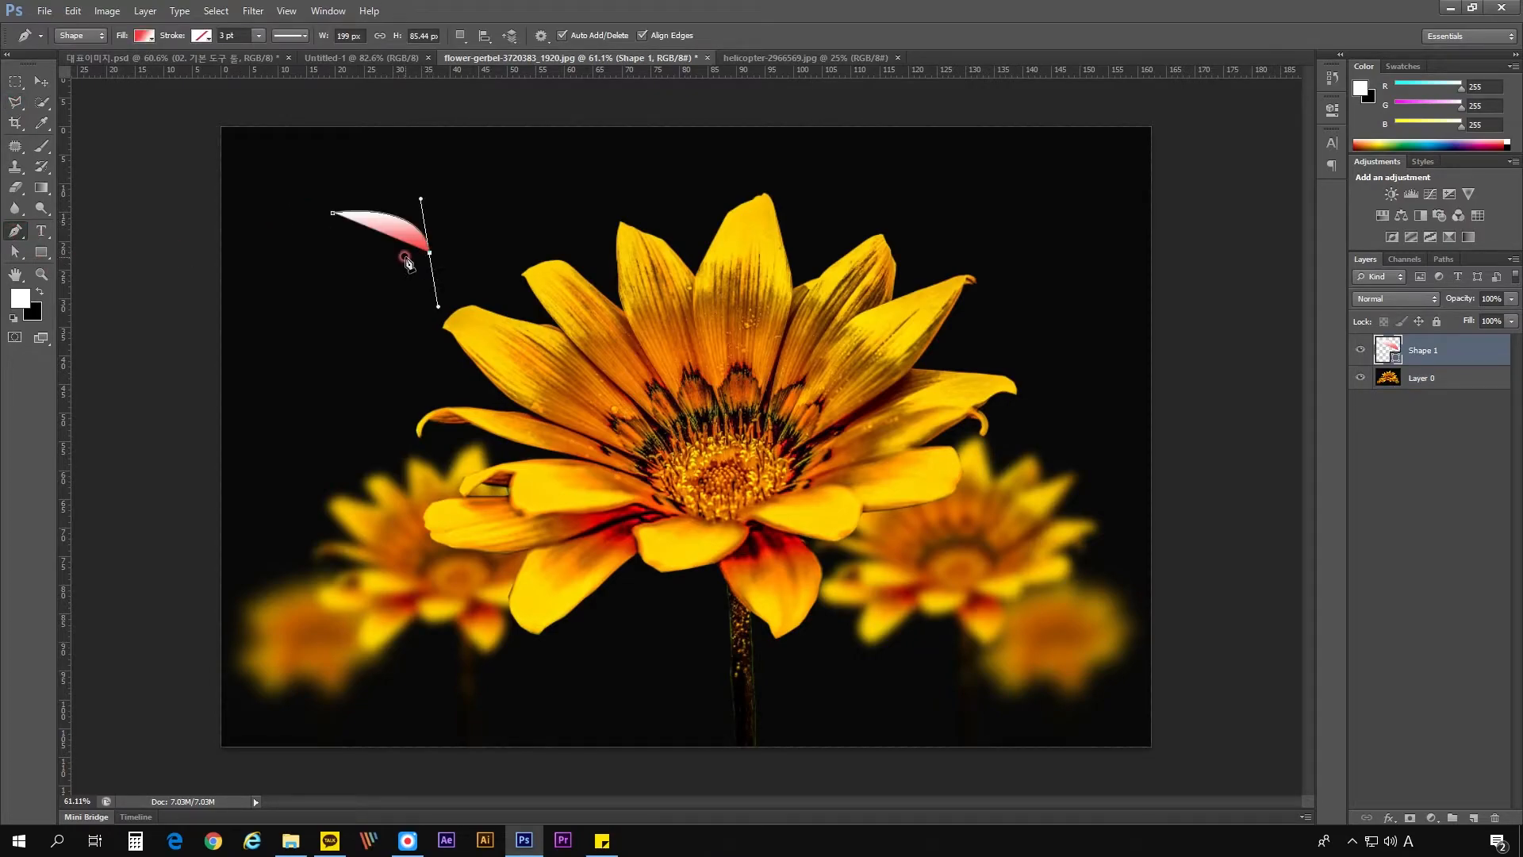
key("ctrl+z")
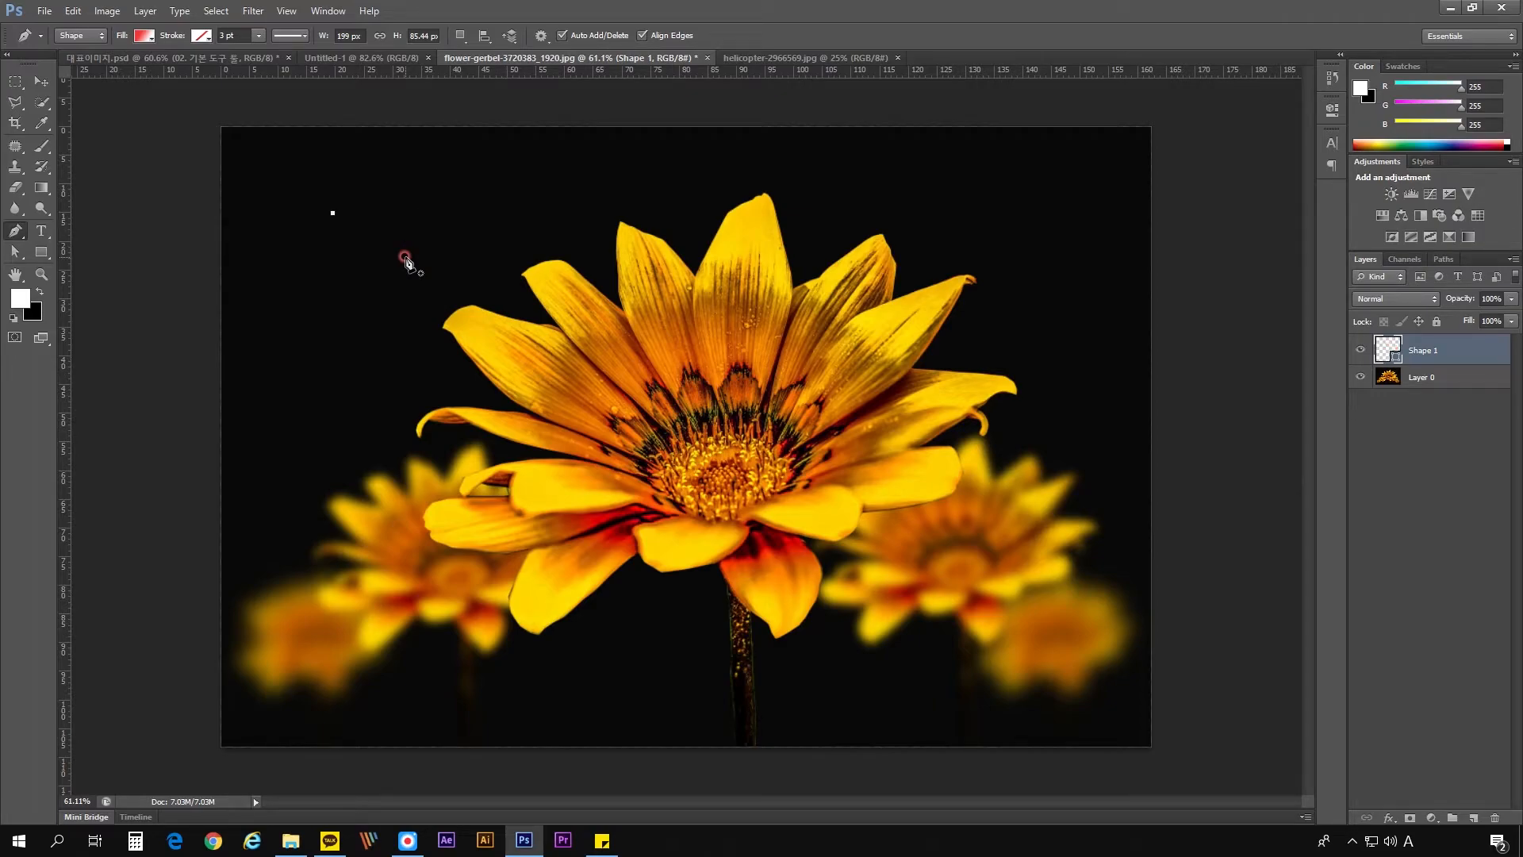
key("ctrl+z")
left_click(12, 104)
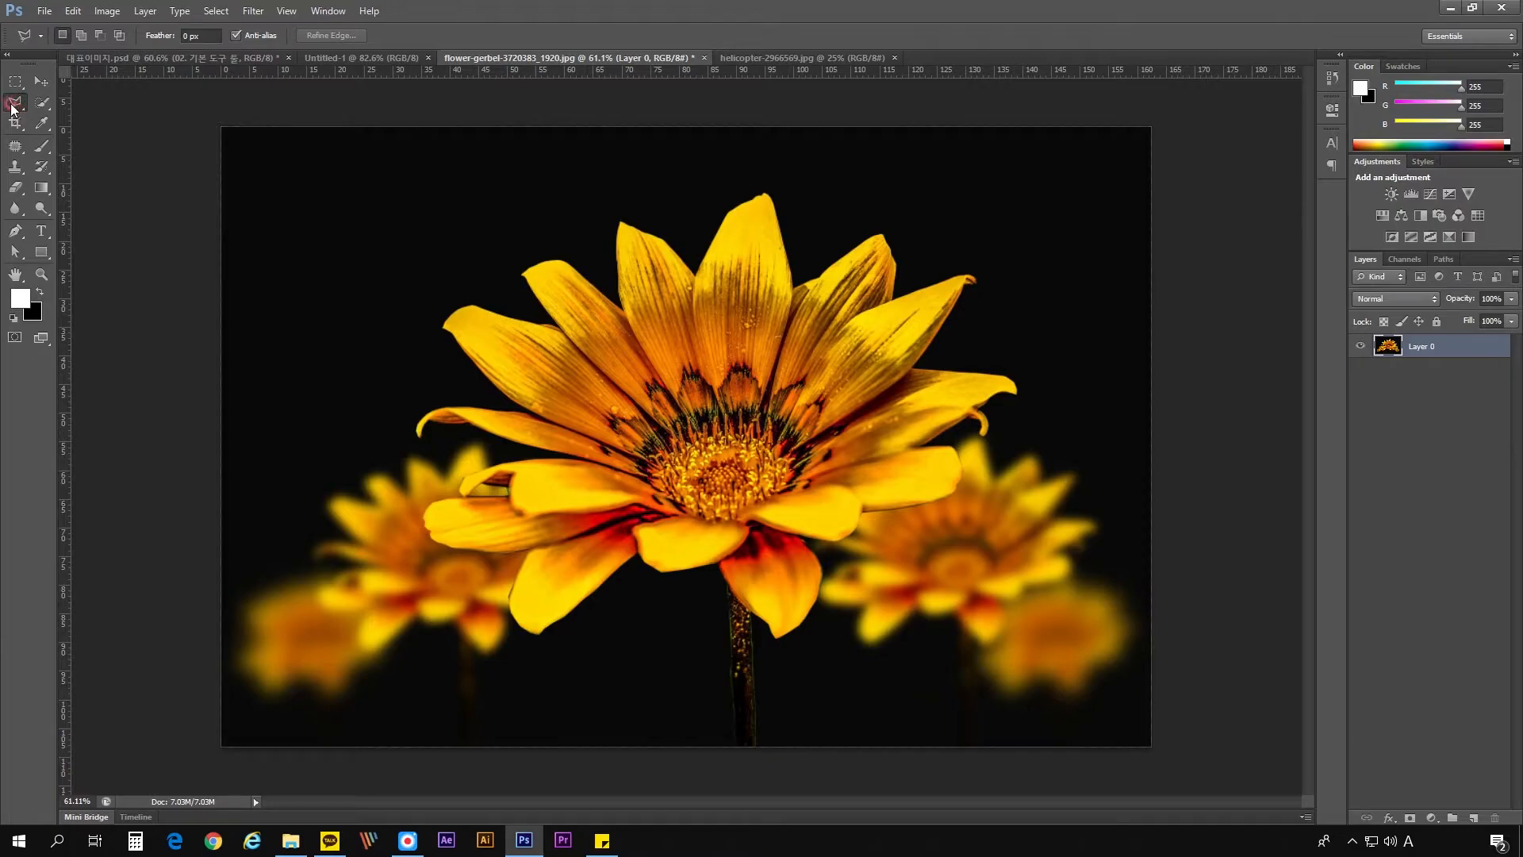
- Copy the flower image from its document into Untitled-1 with the Move tool
left_click(826, 229)
key("v")
left_click(358, 60)
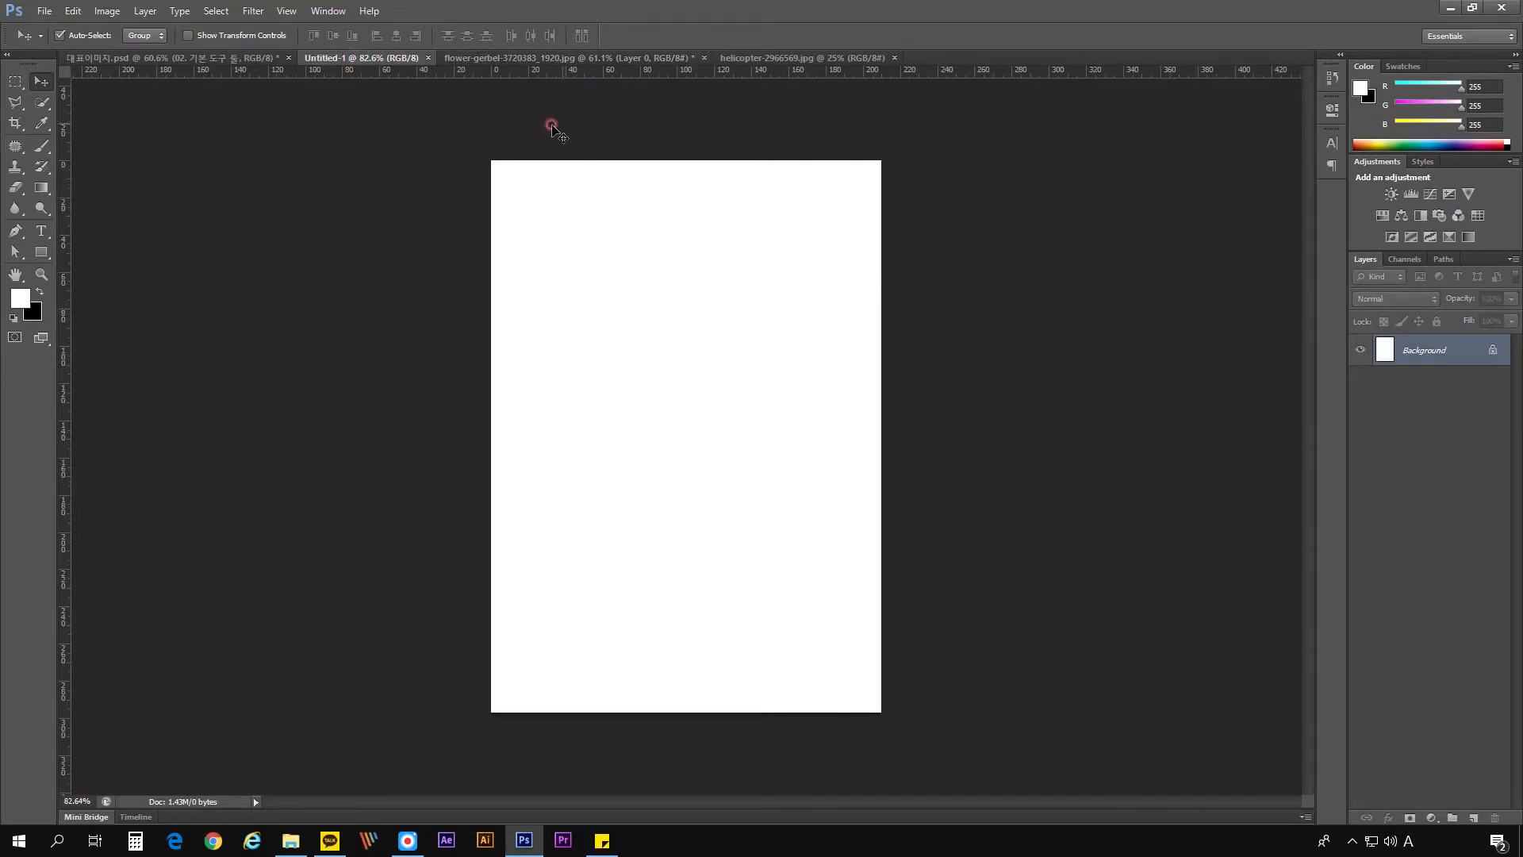
left_click(512, 60)
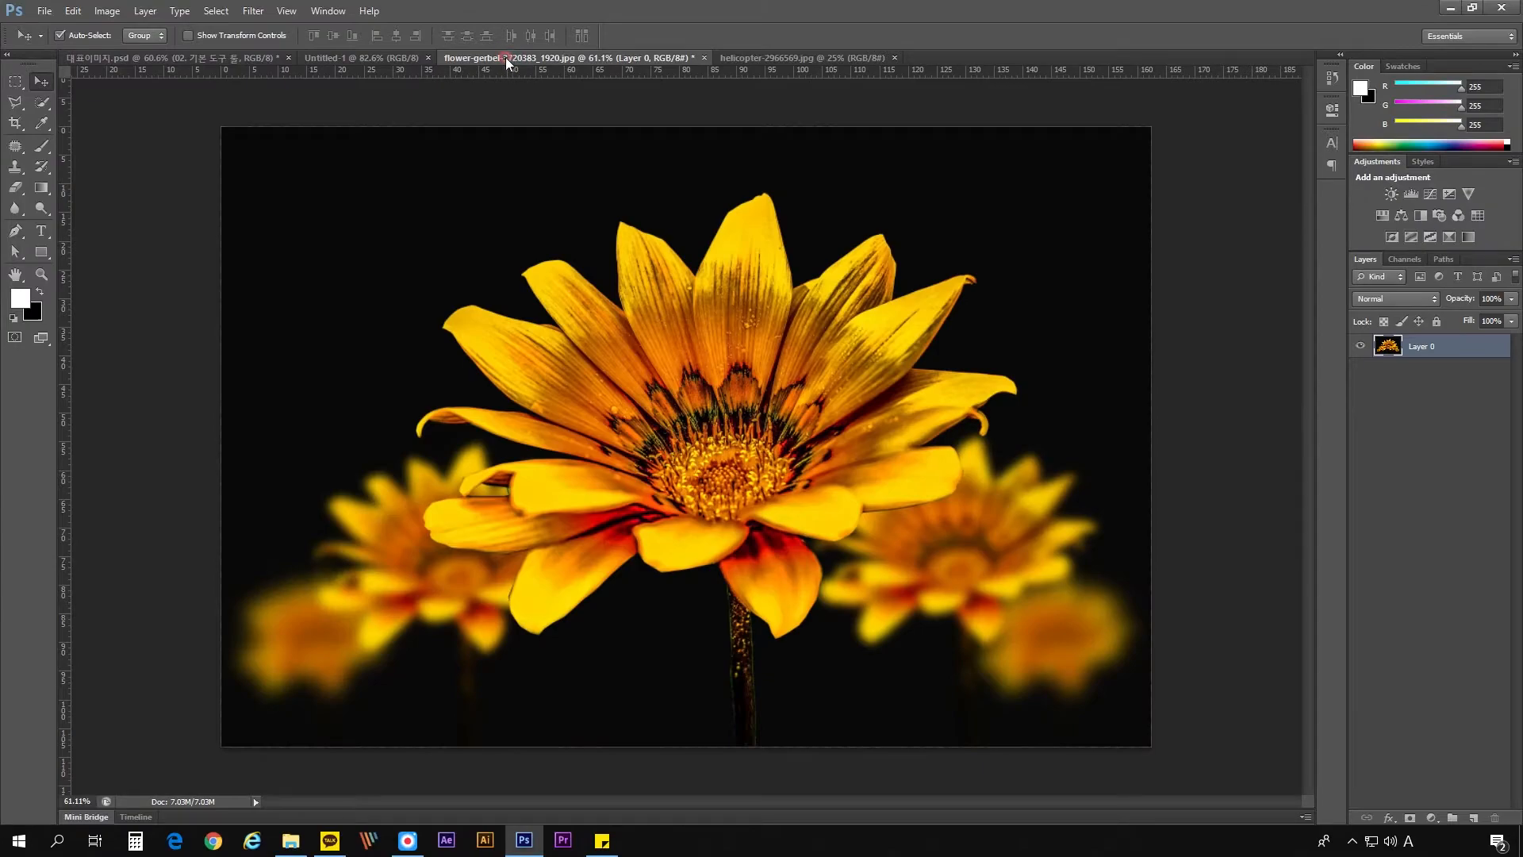
left_click_drag(731, 350, 874, 290)
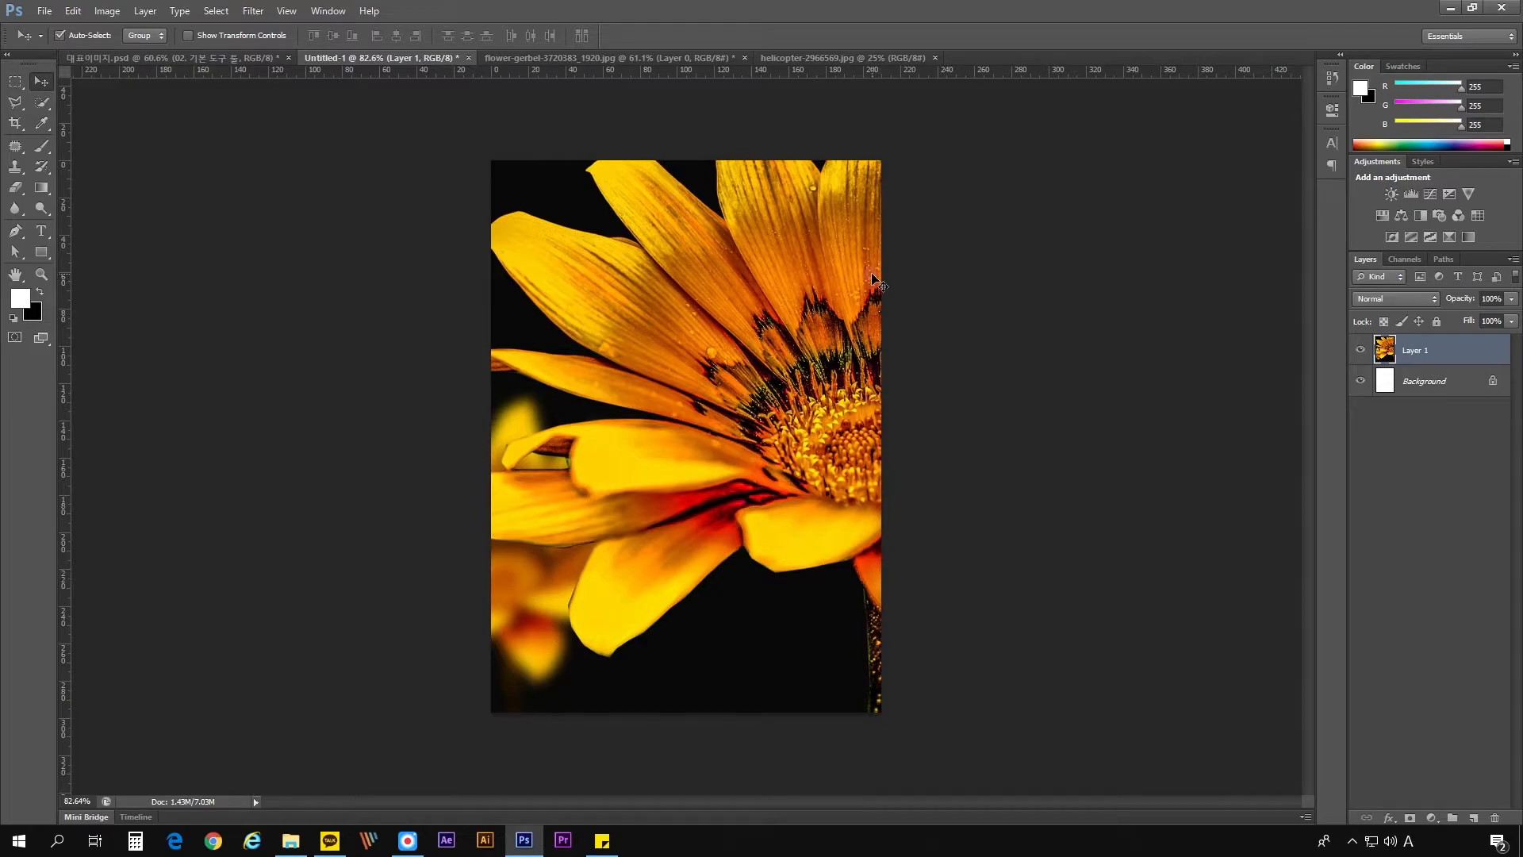
- Show the copied flower layer's full Free Transform frame, leave the transform without changes, and delete the layer
key("ctrl+t")
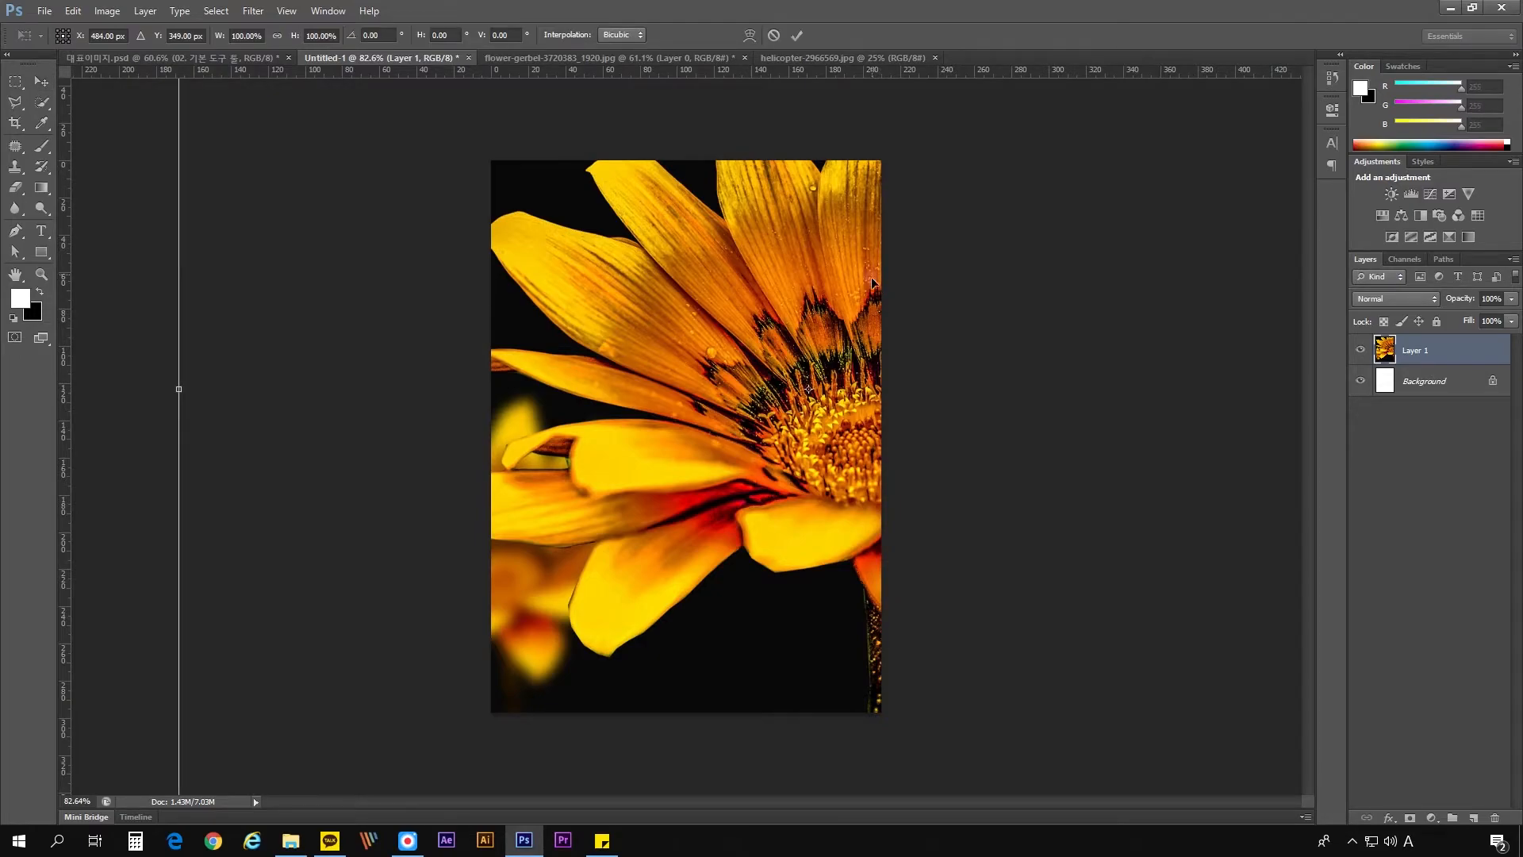
key("ctrl+0")
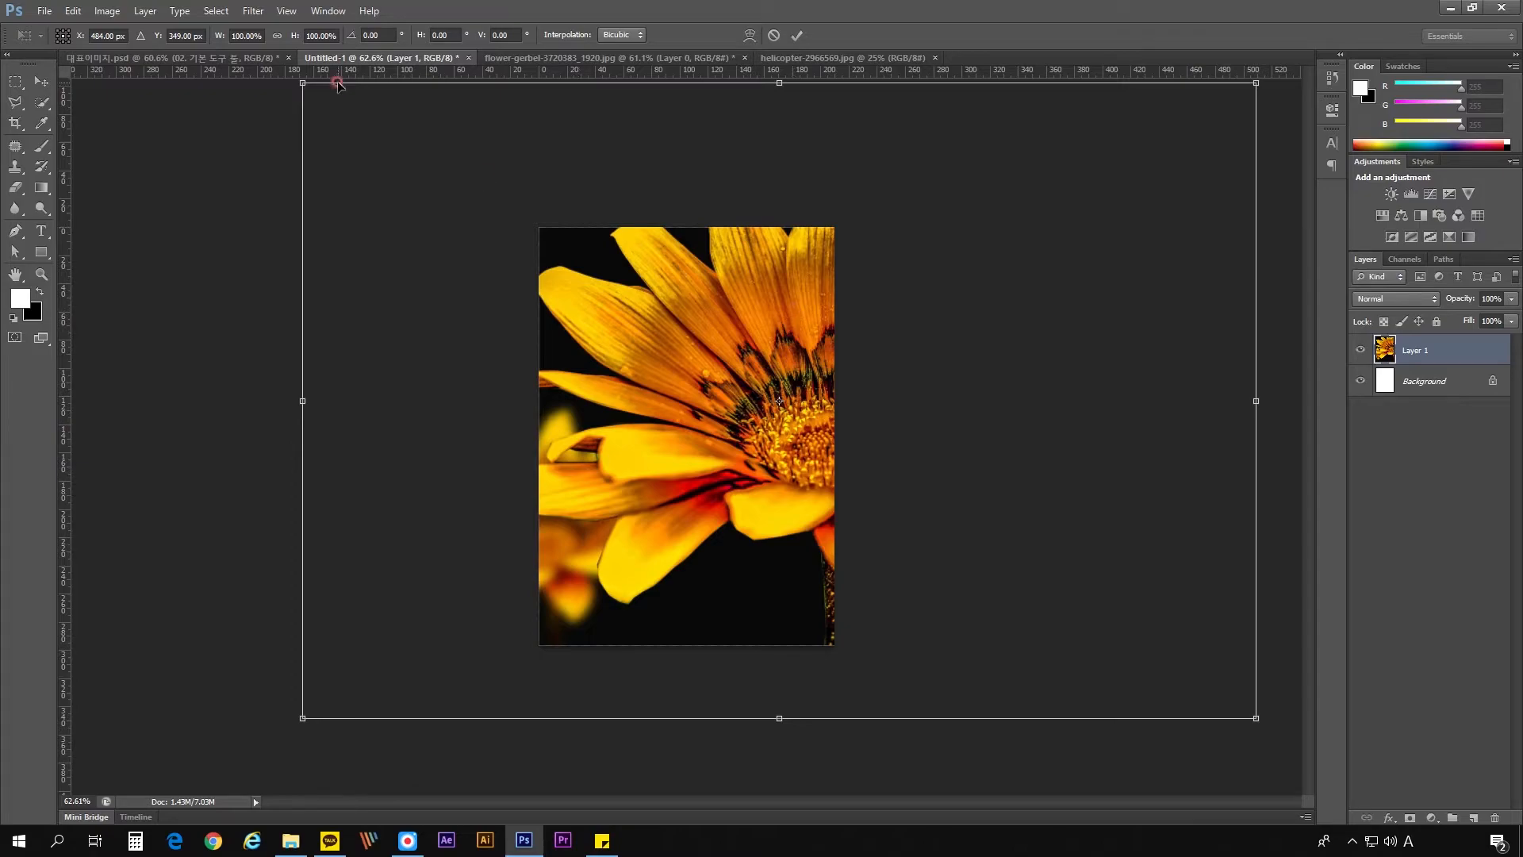
key("Return")
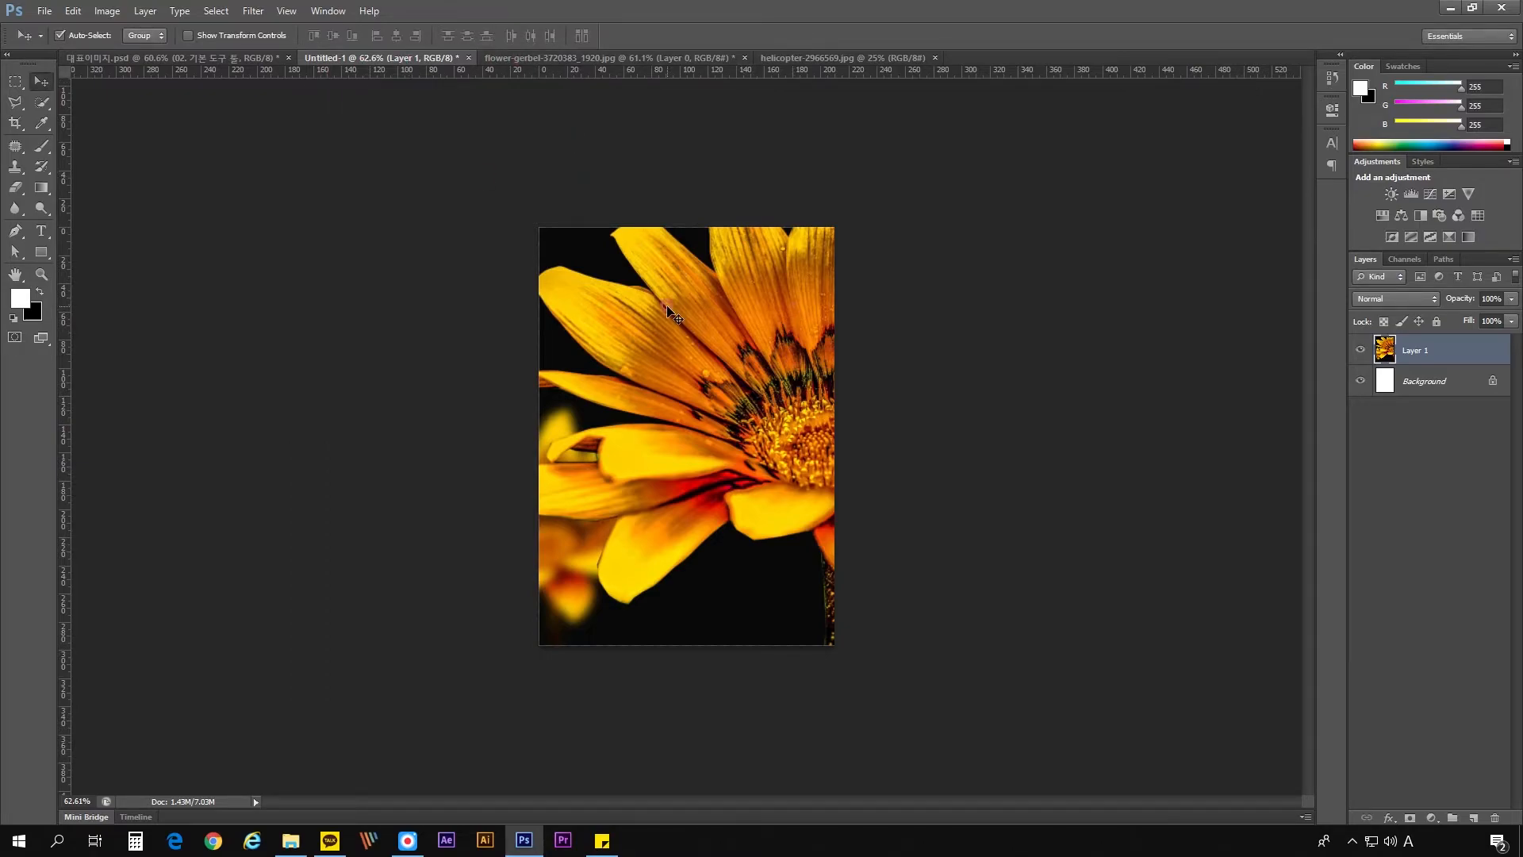
key("Delete")
- Copy the flower image into Untitled-1 again, centred on the page, and check its Free Transform frame without changing it
left_click(579, 58)
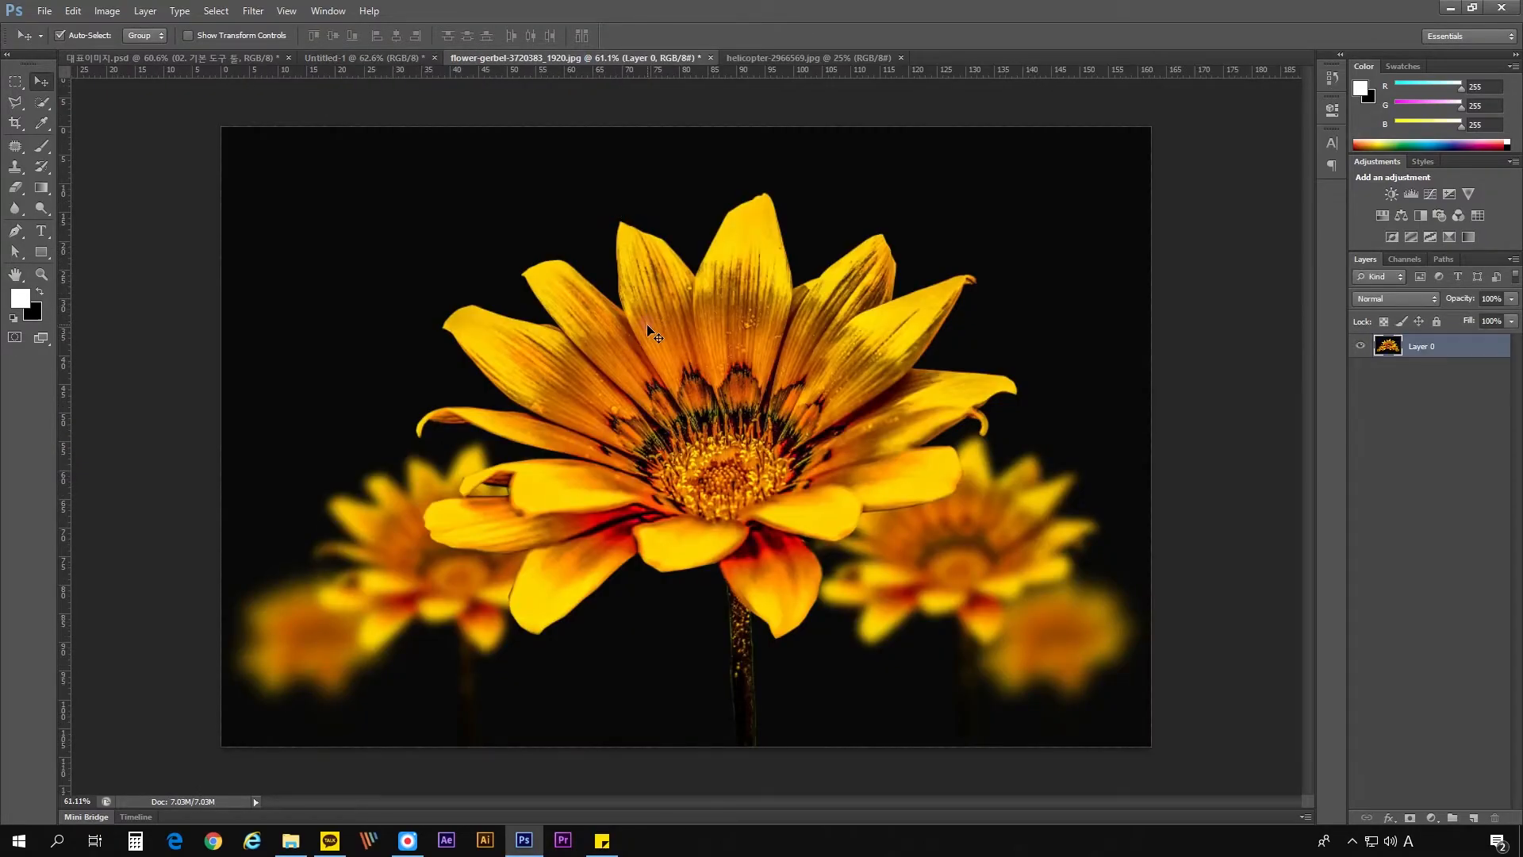
left_click_drag(648, 326, 895, 201)
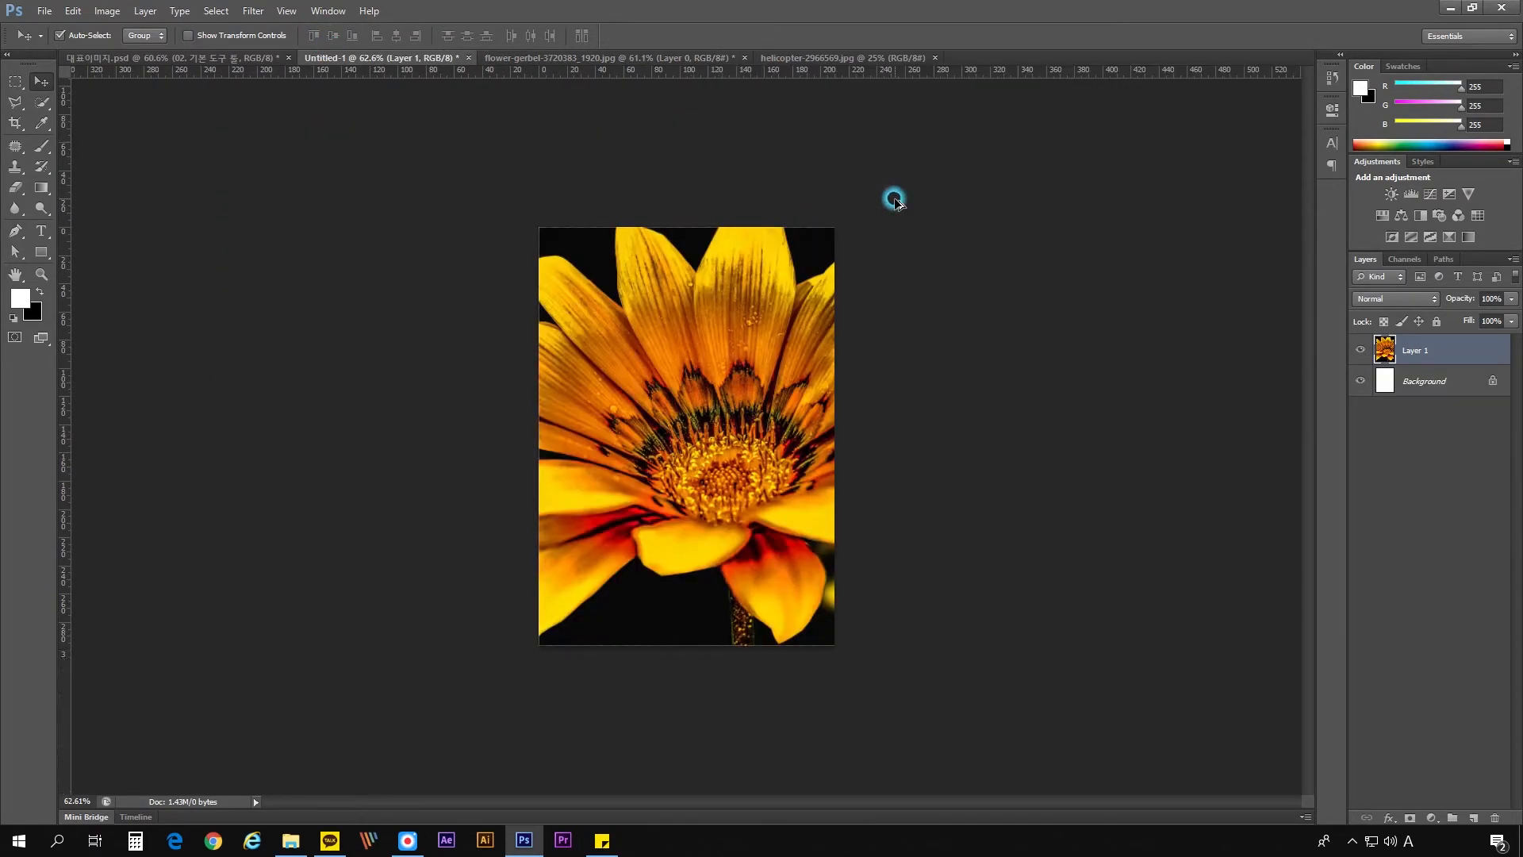
key("ctrl+t")
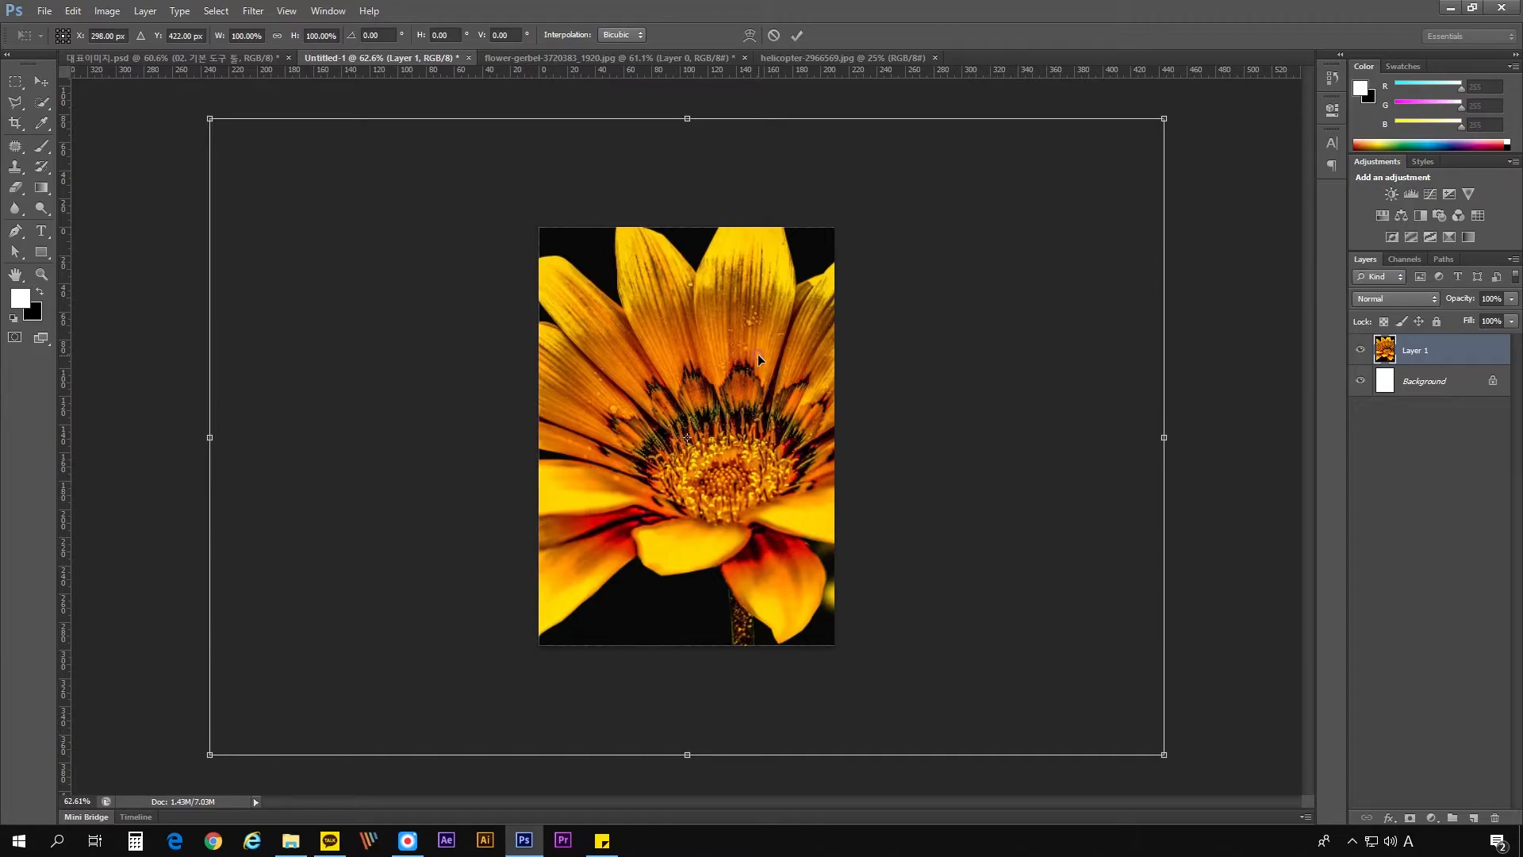
key("Return")
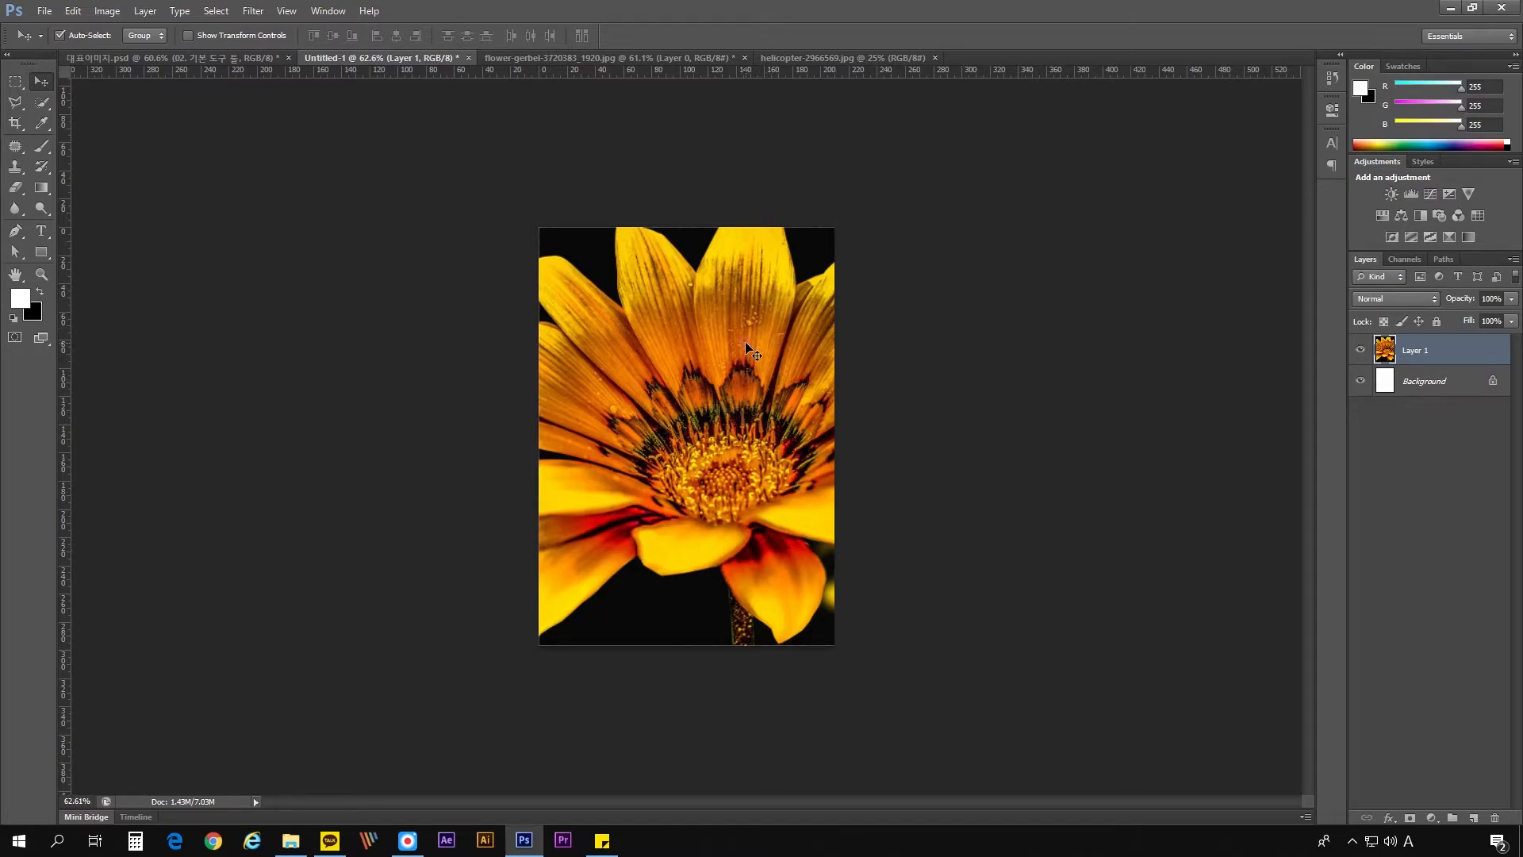
- Review the operations offered by Free Transform for the flower layer, cancel the transform, and view the layer list under the pointer
key("ctrl+t")
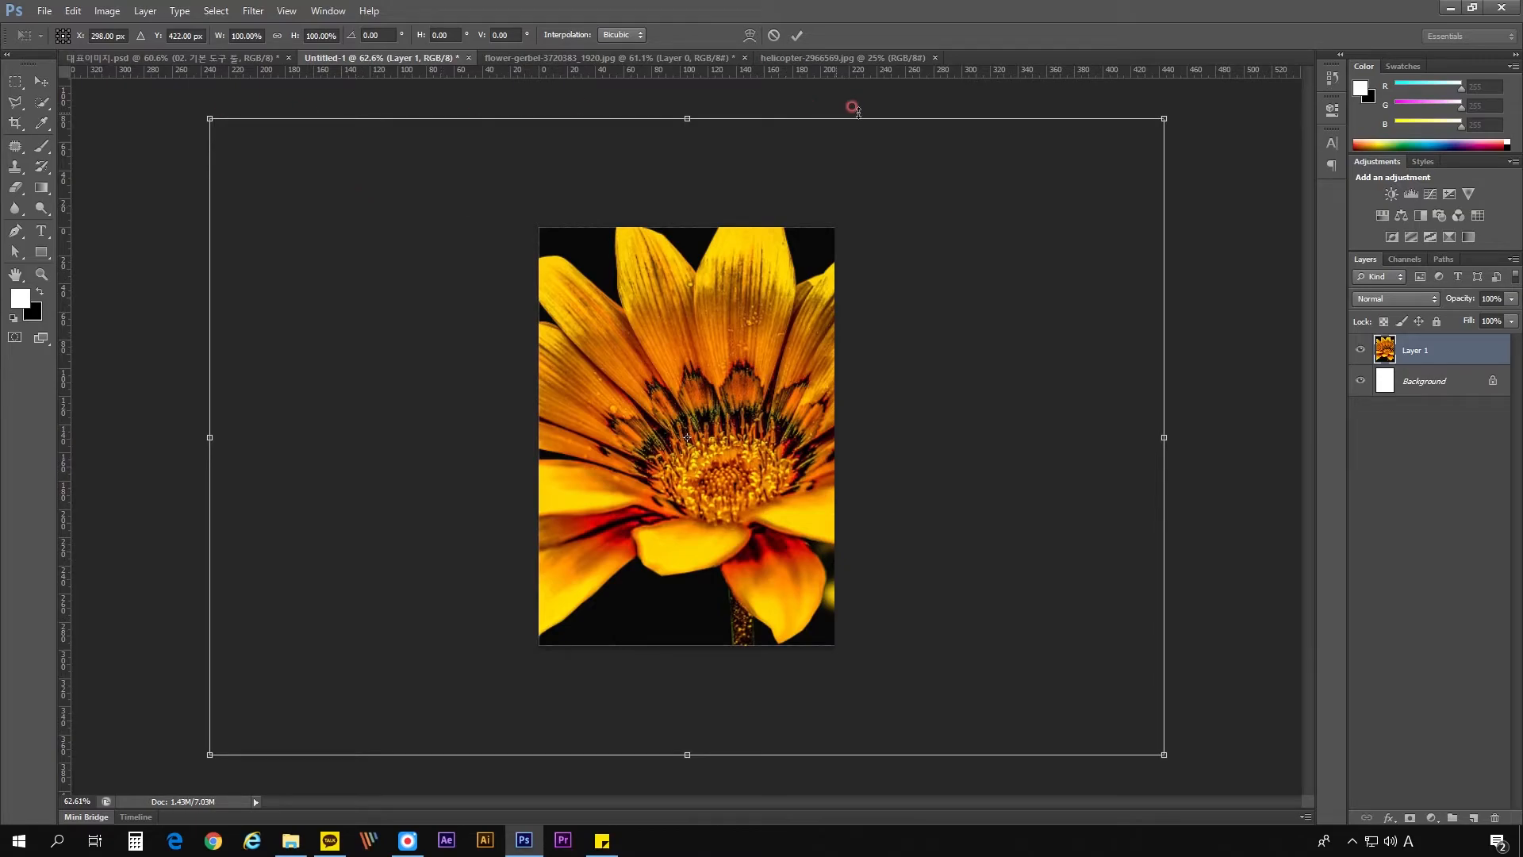
right_click(784, 283)
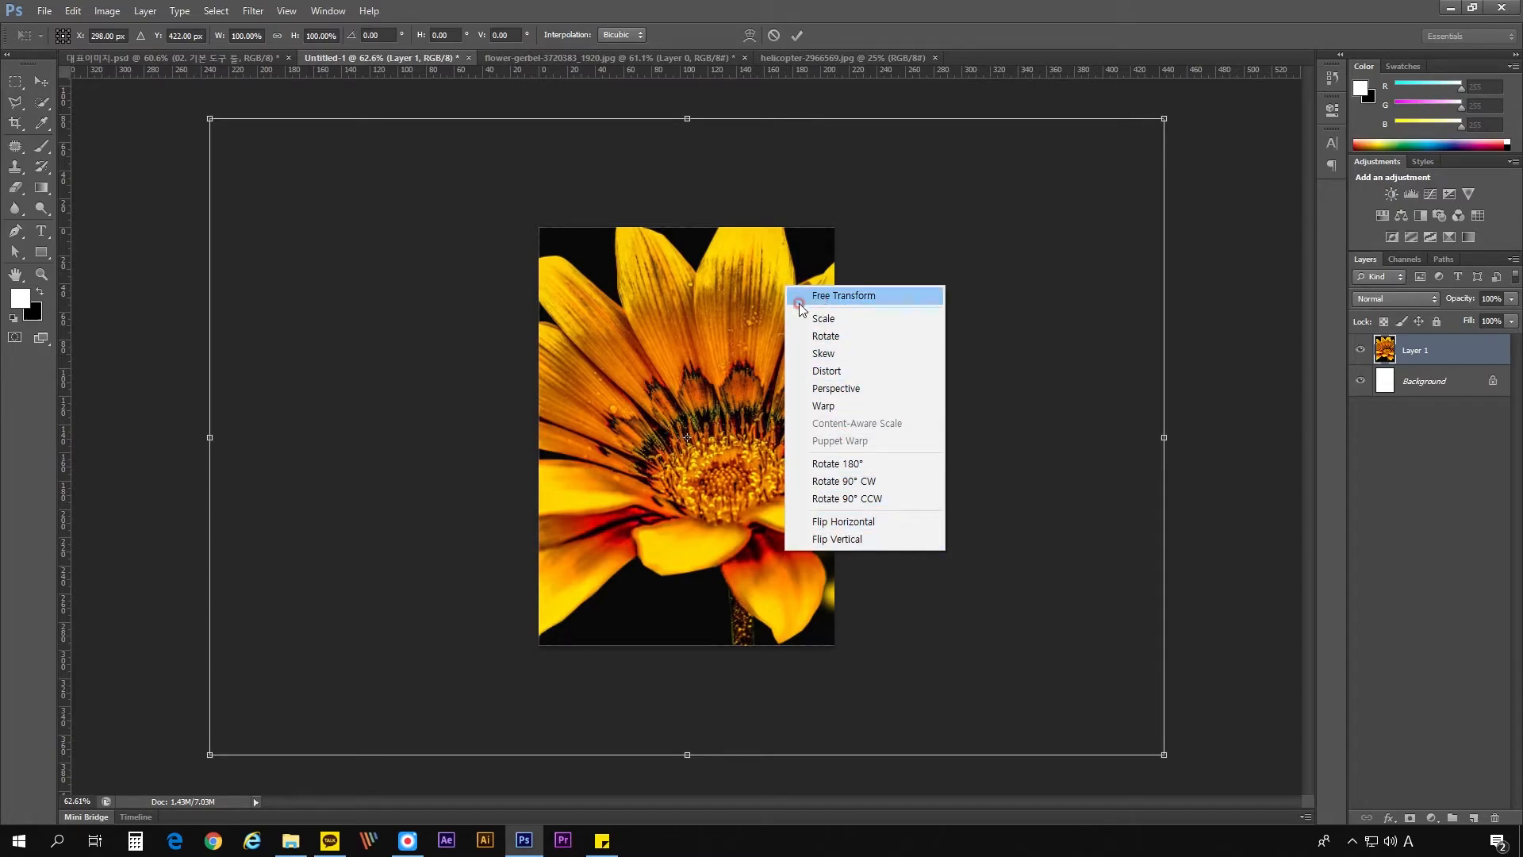
left_click(724, 314)
key("Escape")
right_click(718, 350)
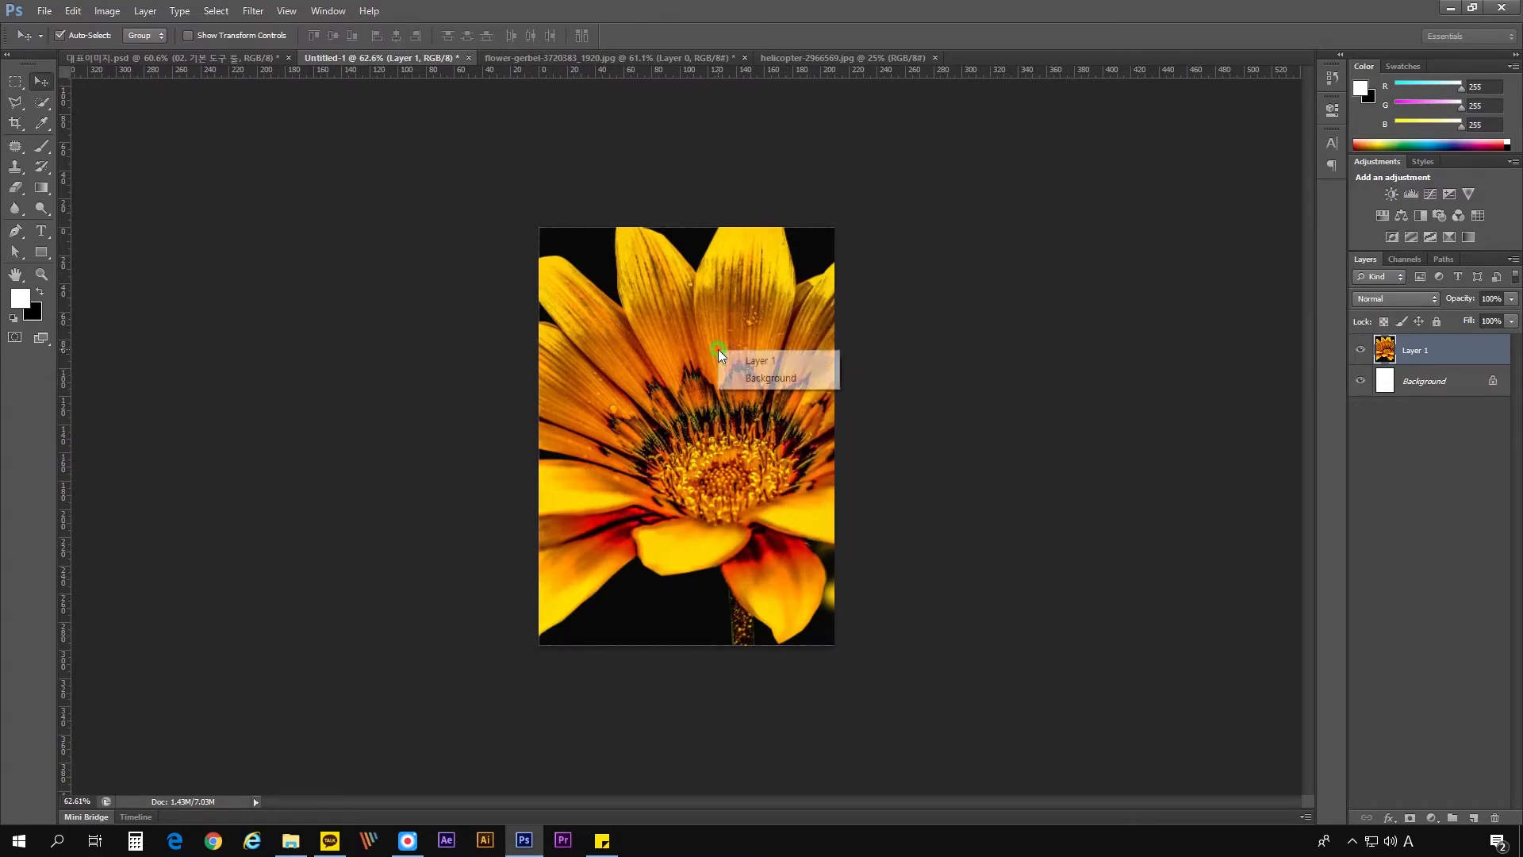
left_click(698, 302)
- Review the flower layer's transform operations, try scaling it from its upper-right corner, and cancel the transform
key("ctrl+t")
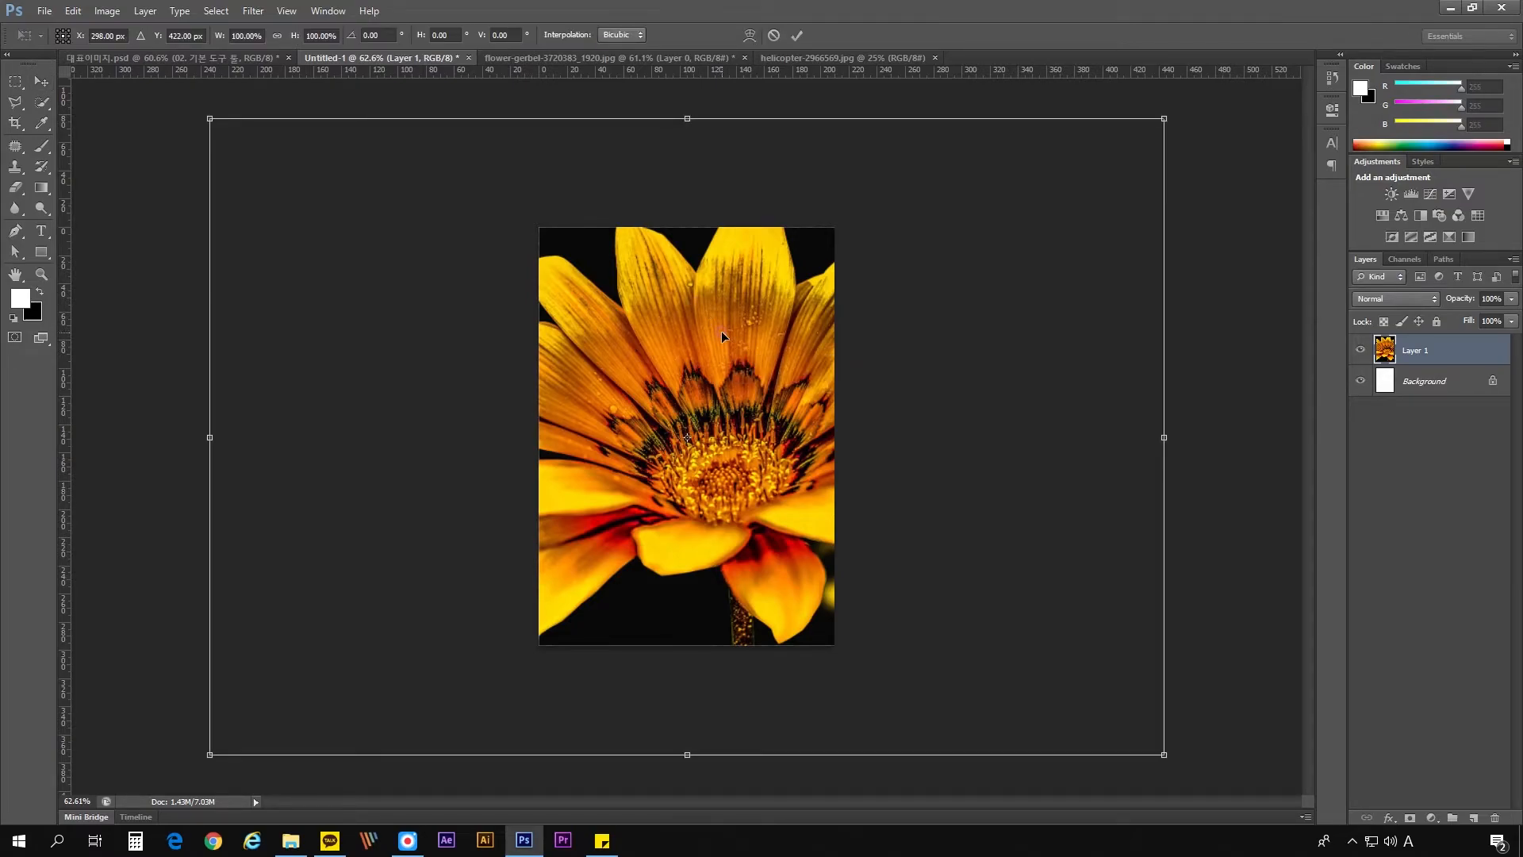
right_click(722, 332)
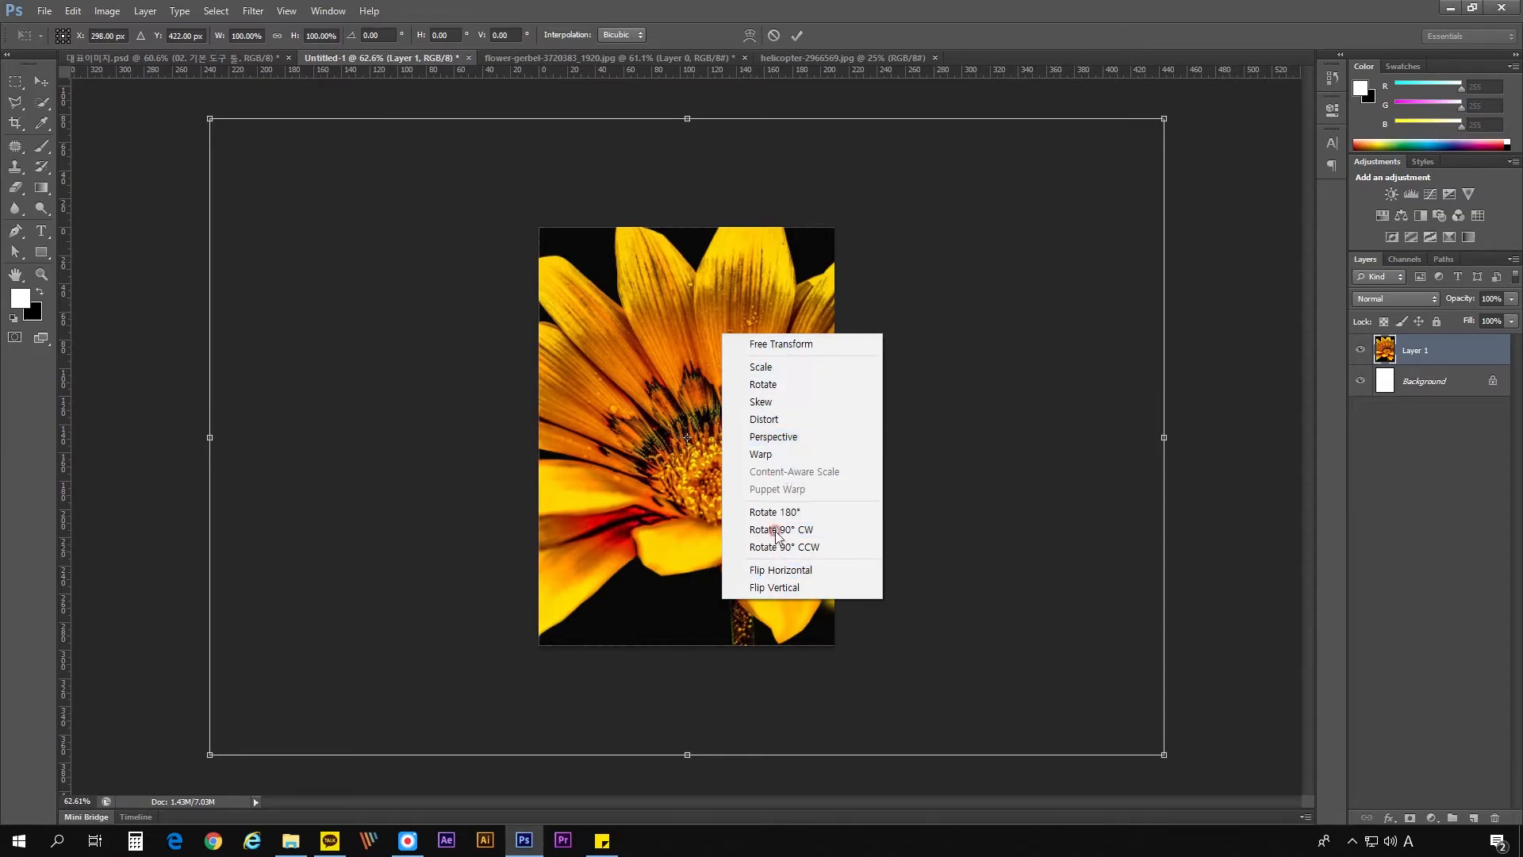
left_click(750, 300)
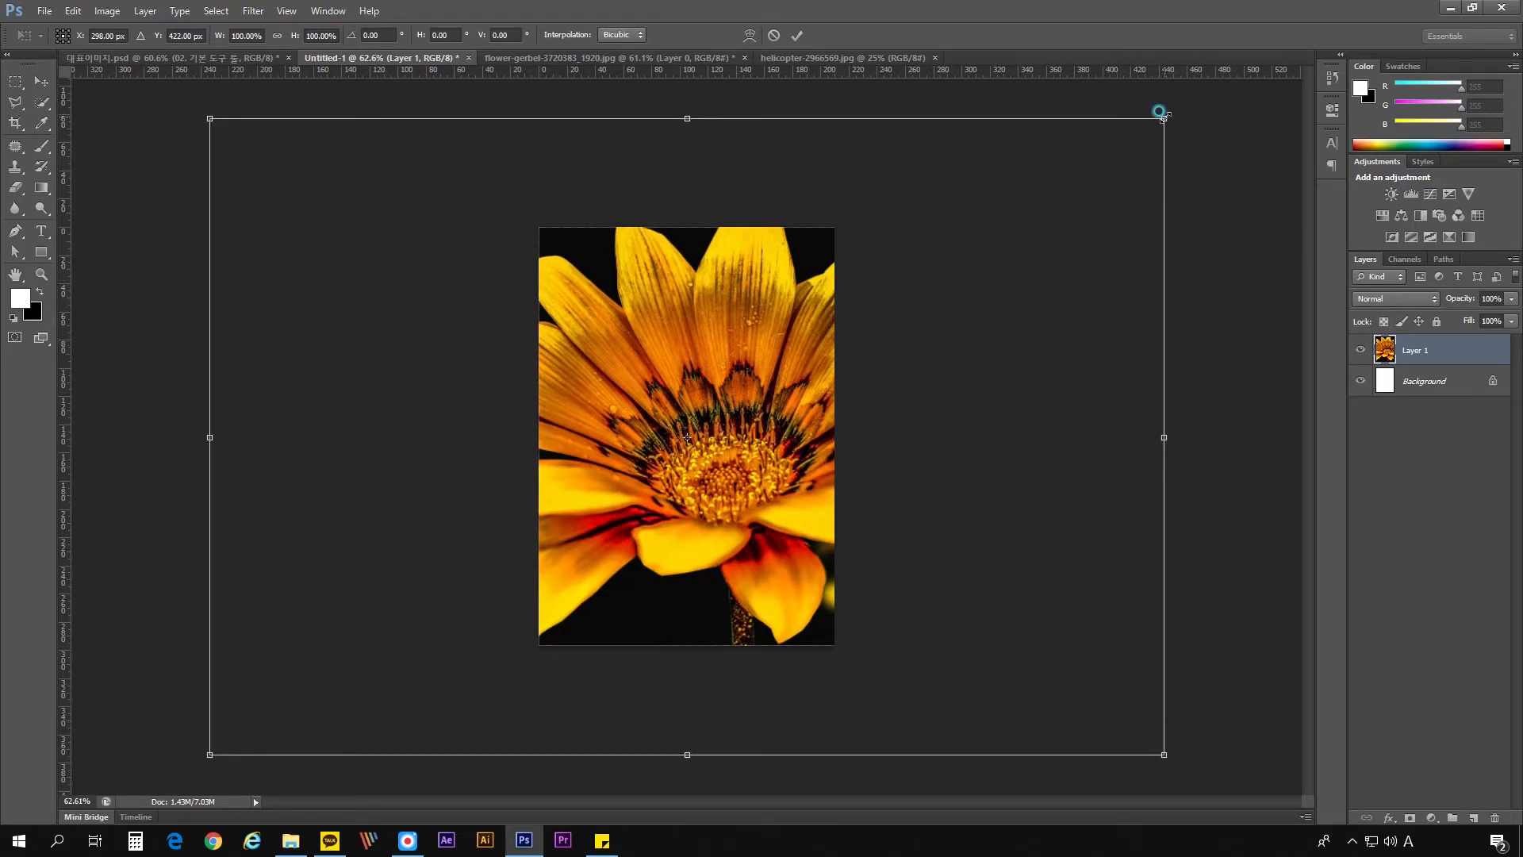
left_click_drag(1159, 112, 507, 480)
key("Escape")
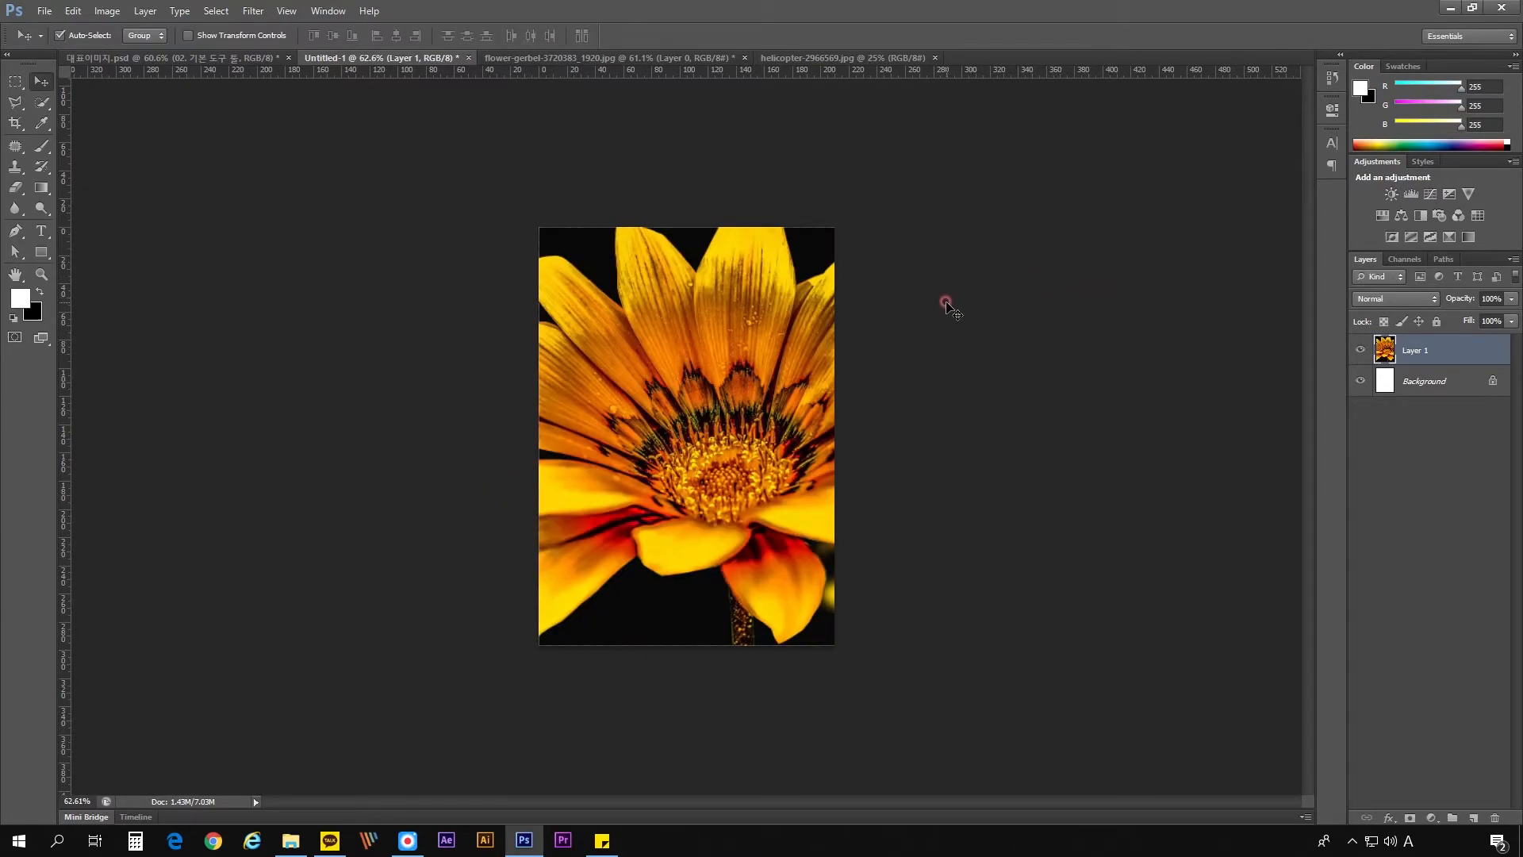
- Try shrinking the flower layer about its centre with Free Transform, first to about 68% width and 73% height and then further
key("ctrl+t")
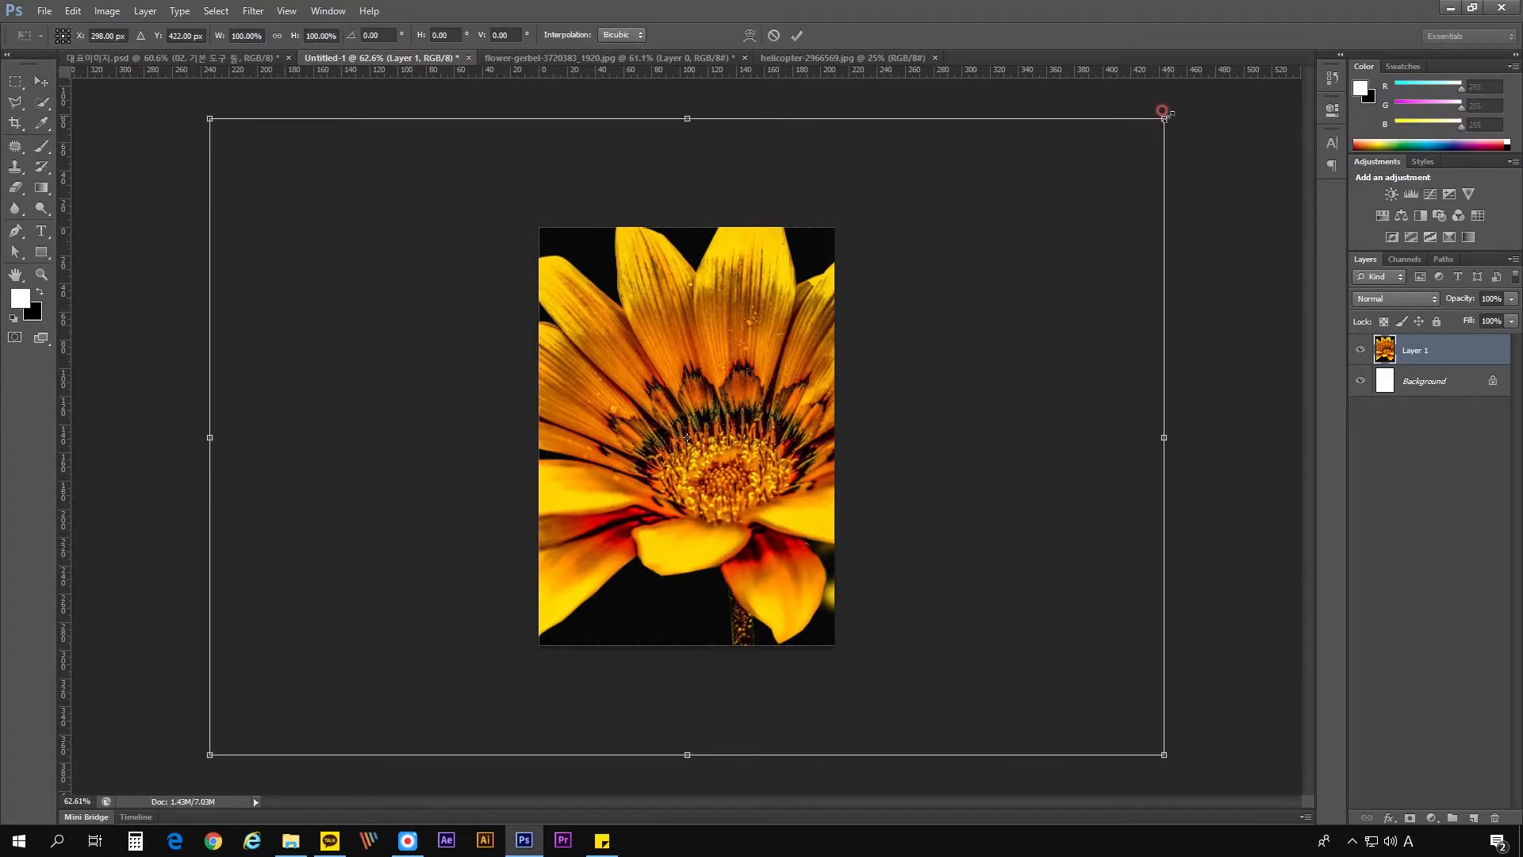
left_click_drag(1164, 118, 1011, 206)
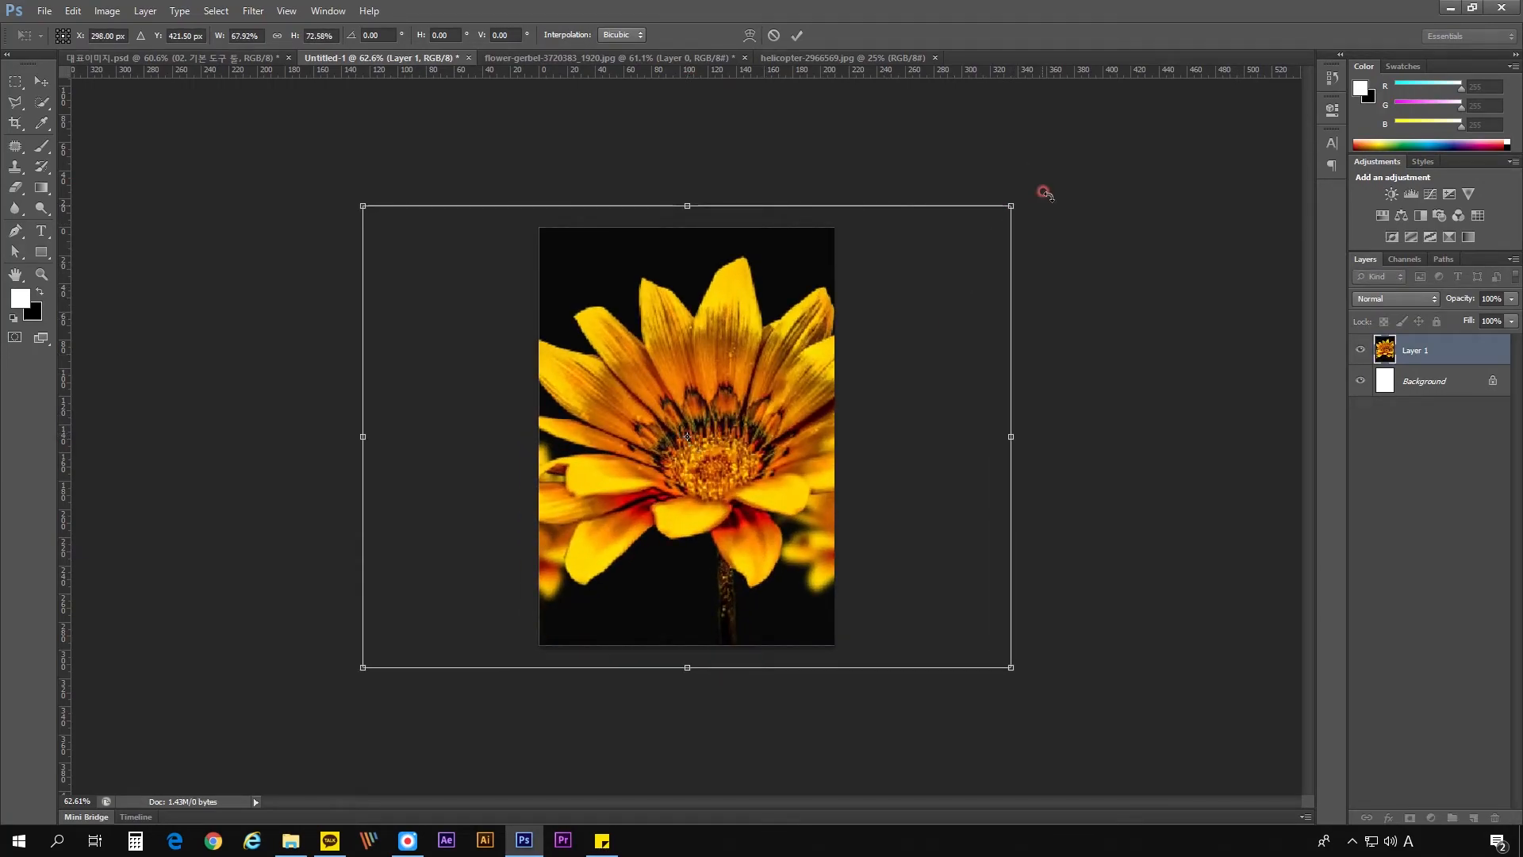
left_click_drag(1045, 193, 891, 245)
key("Return")
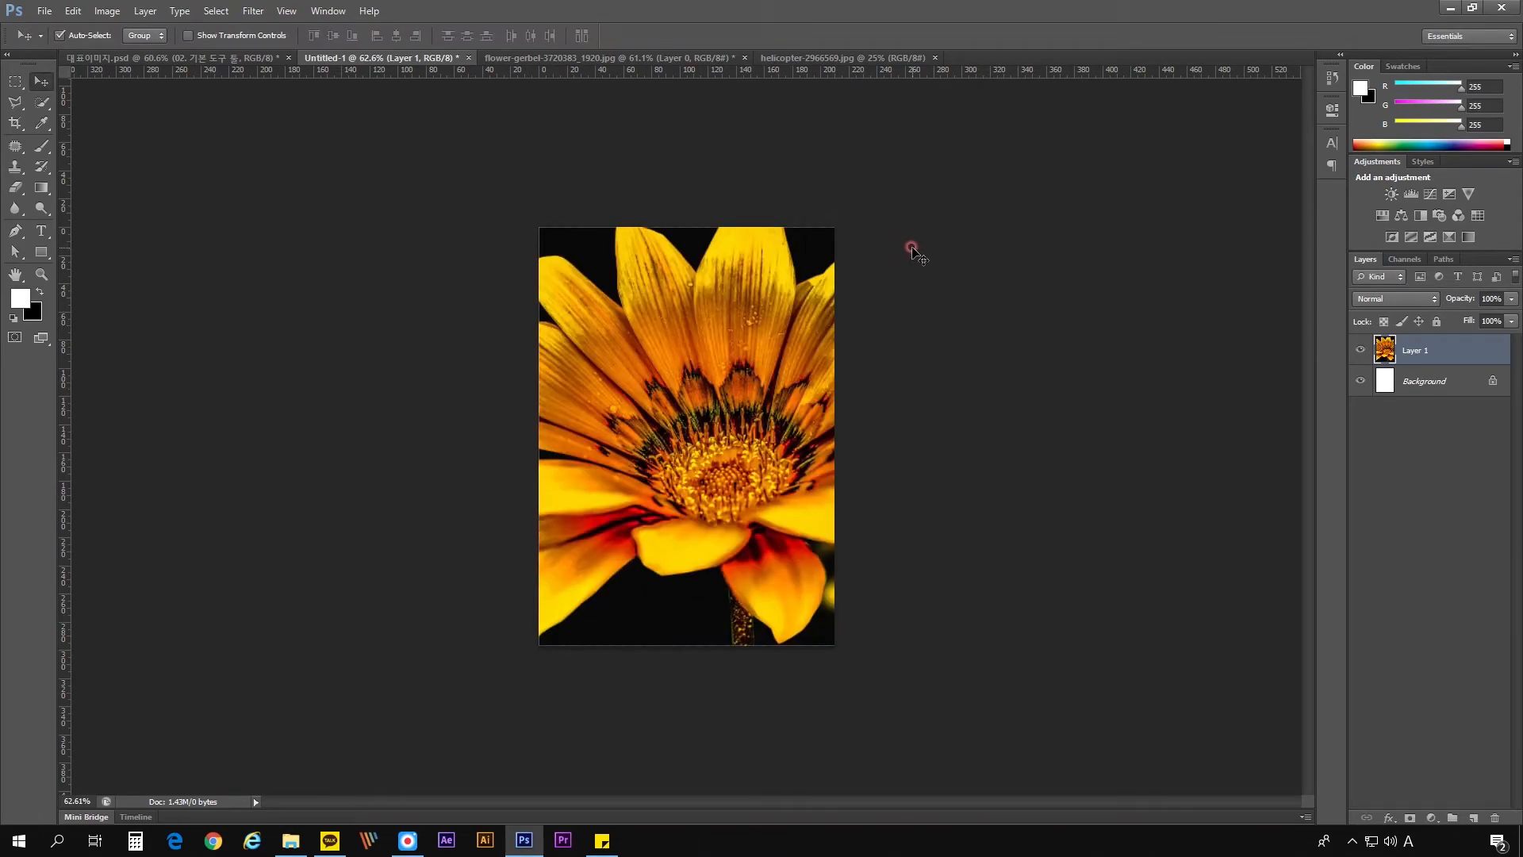
- Scale the flower layer proportionally about its centre with Free Transform, trying about 74% and 24%, and apply the transform
key("ctrl+t")
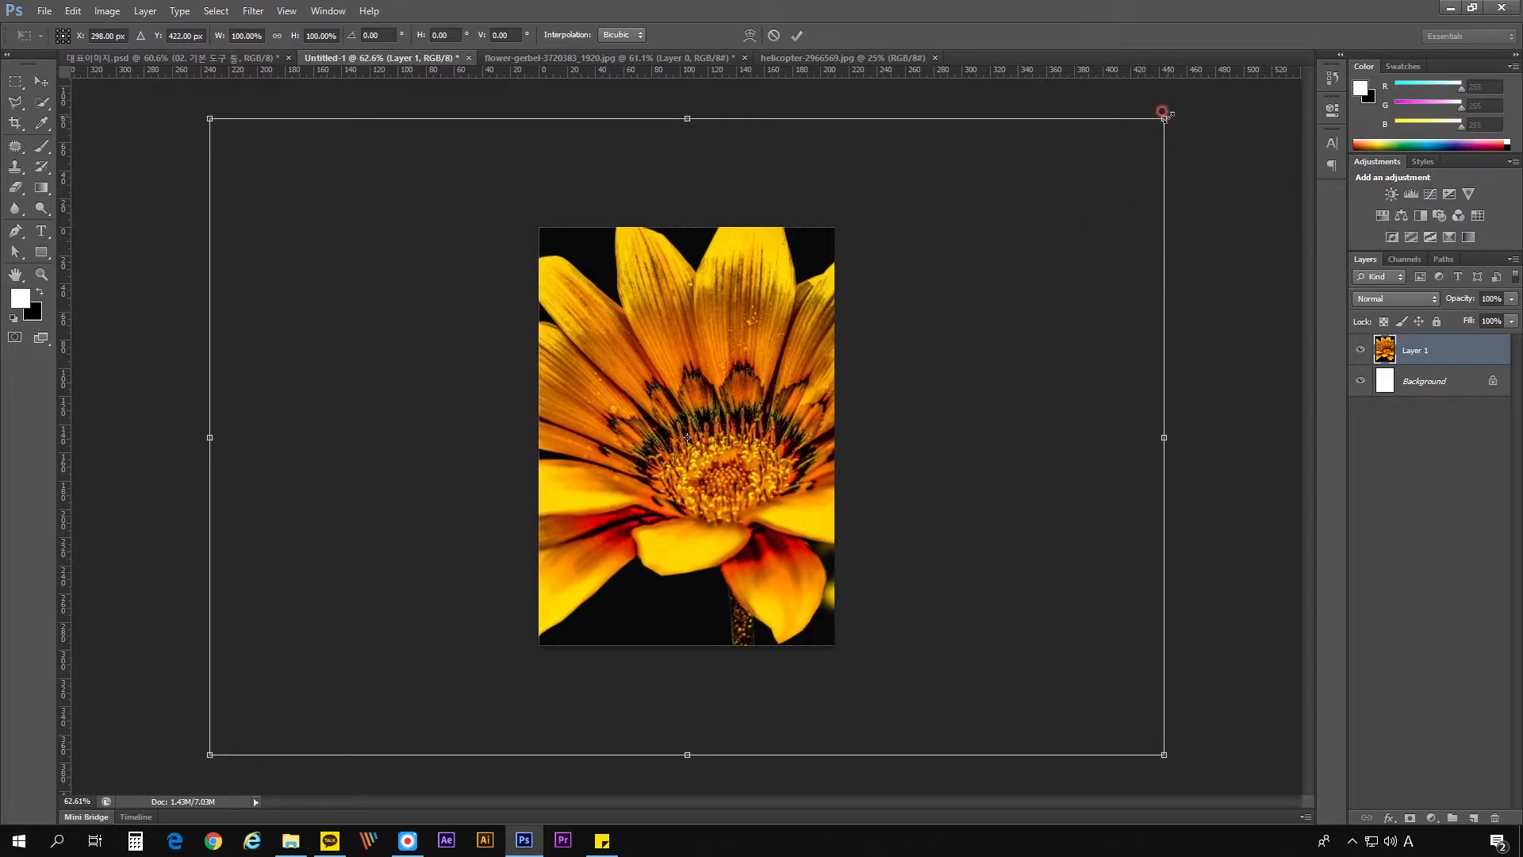
left_click_drag(1164, 116, 1064, 238)
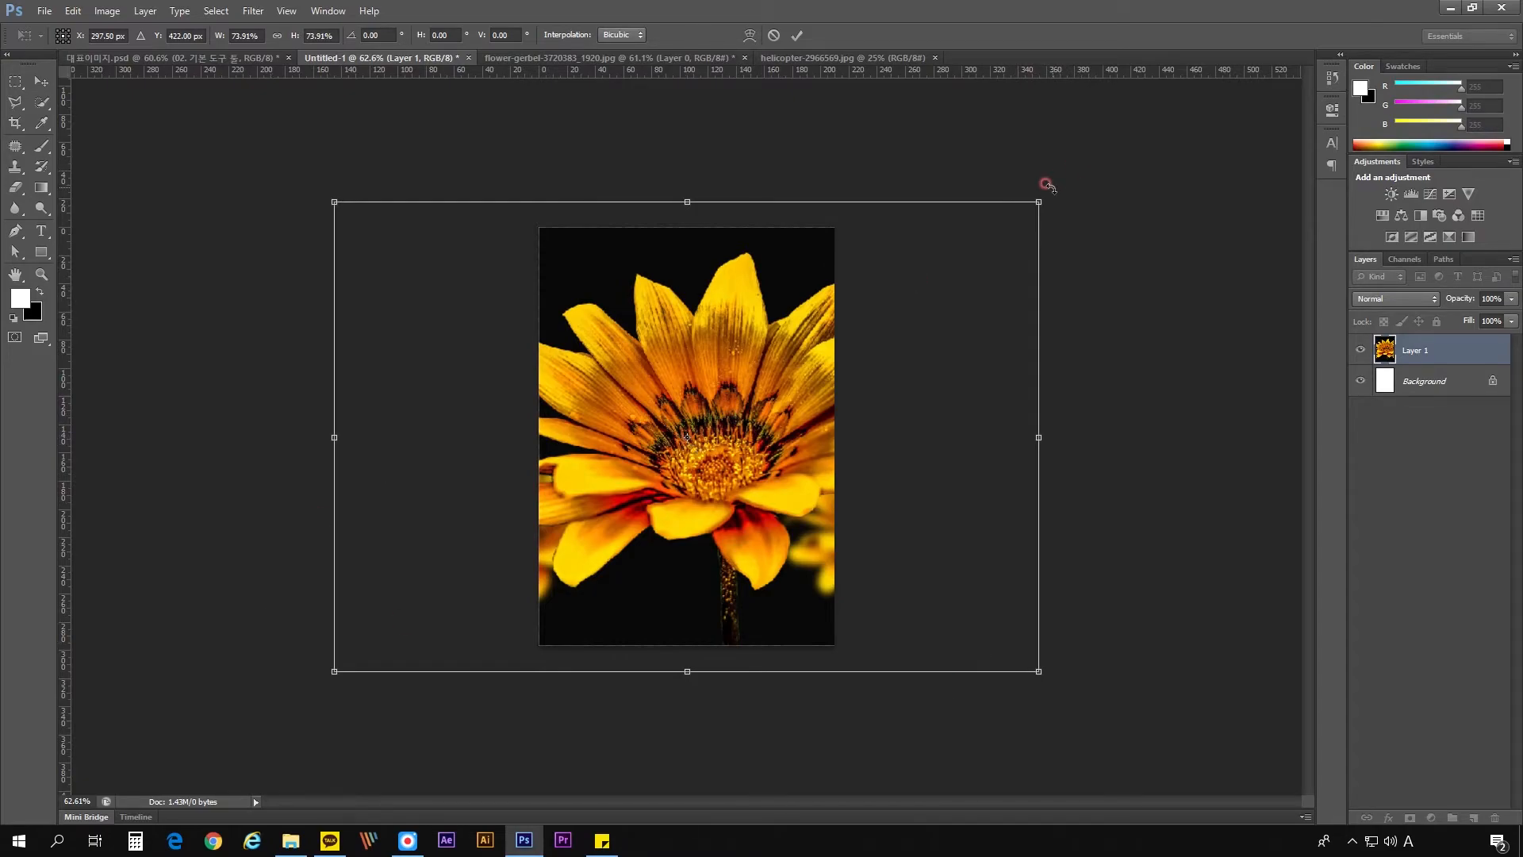
left_click_drag(1032, 203, 848, 418)
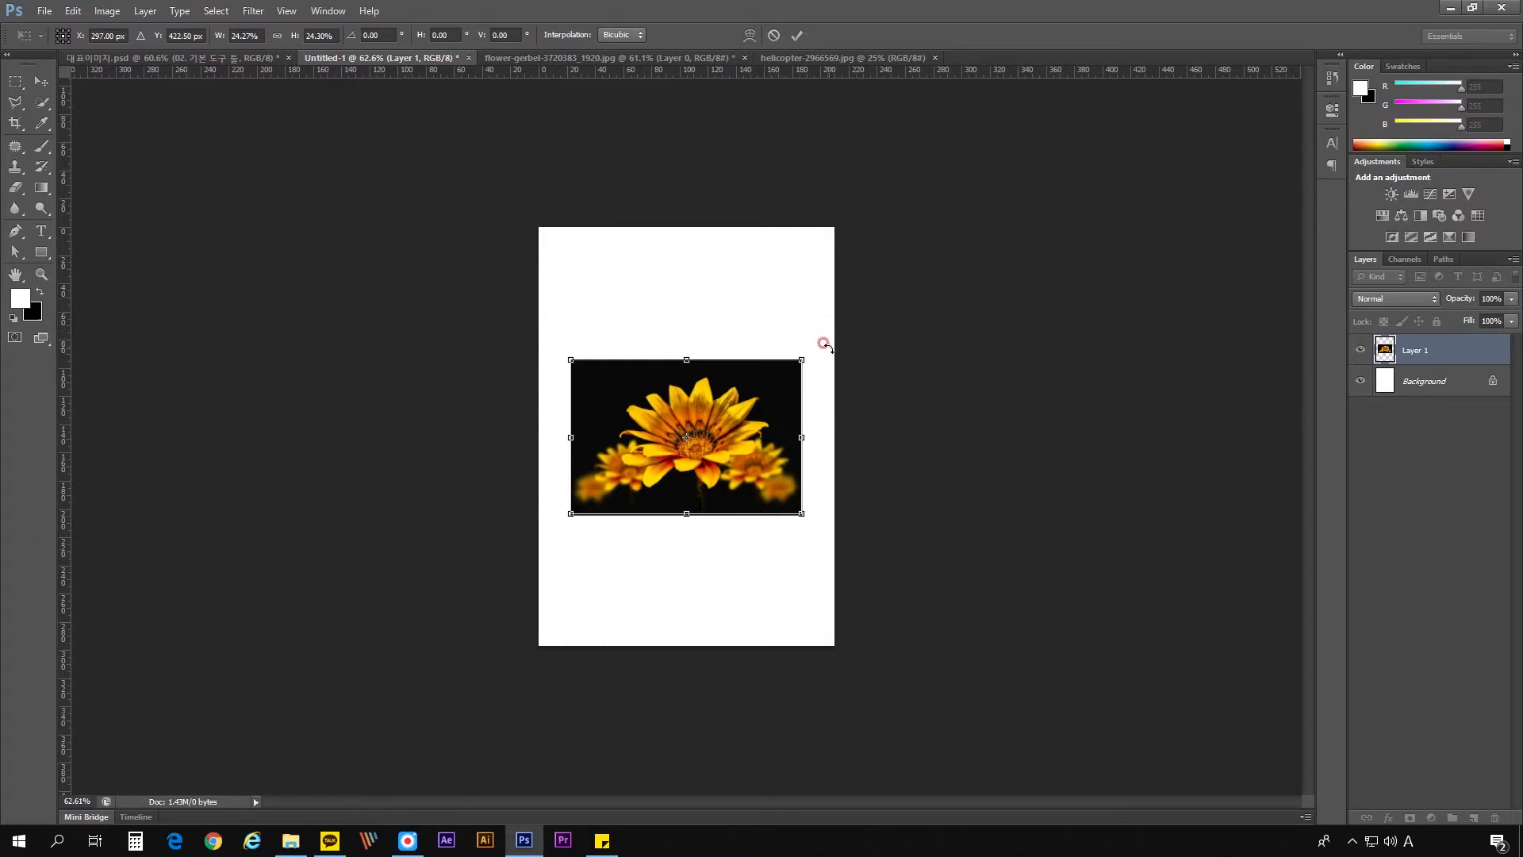
left_click_drag(800, 357, 754, 366)
double_click(707, 348)
- Try deleting a rectangular area about 31 × 21 mm from the flower layer's upper-left corner, then deselect
left_click(39, 81)
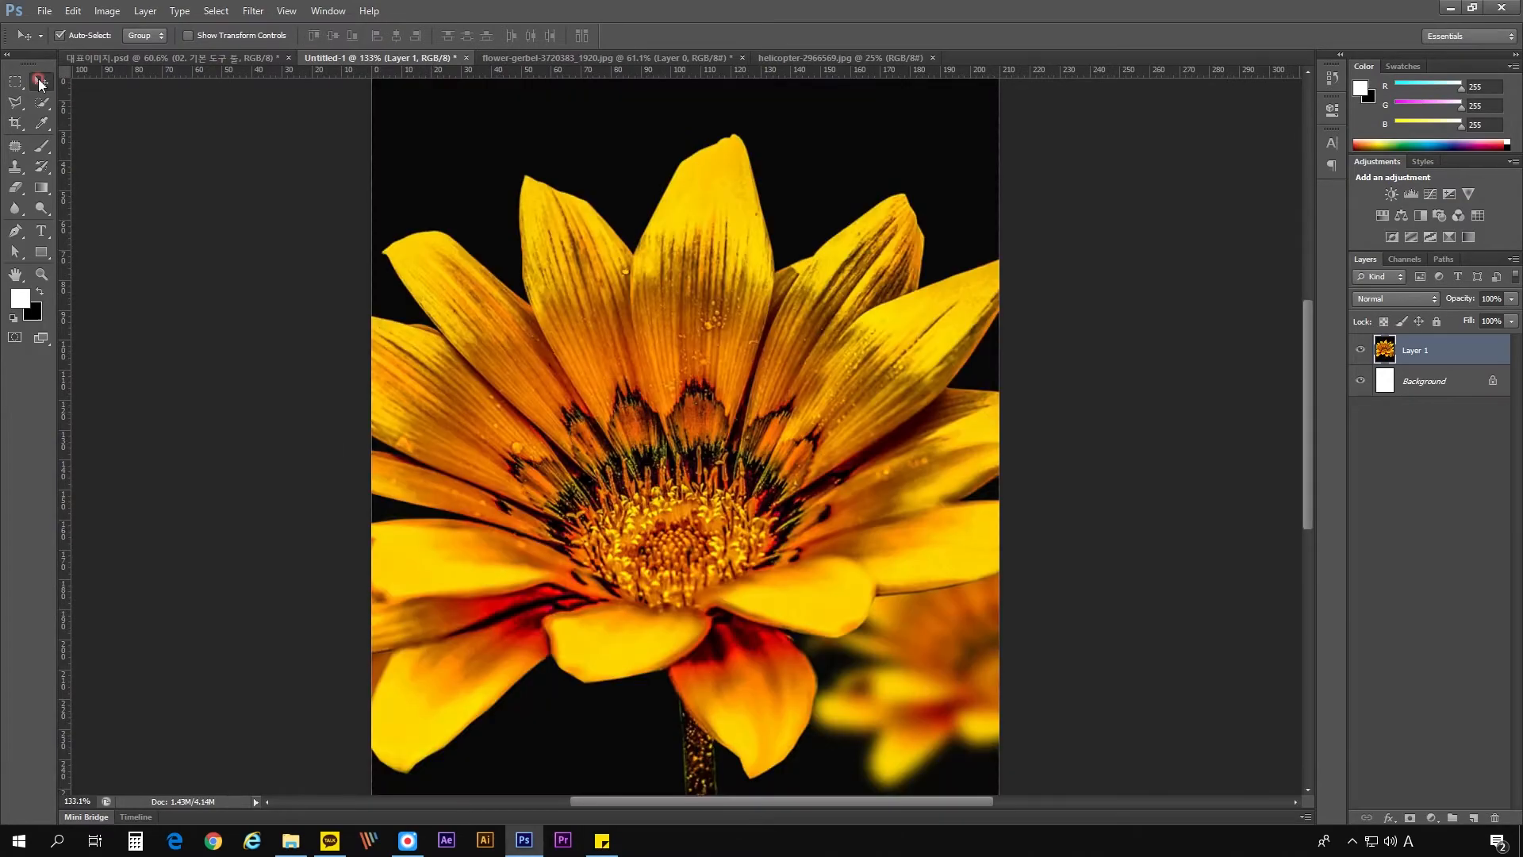
left_click(16, 82)
left_click(17, 81)
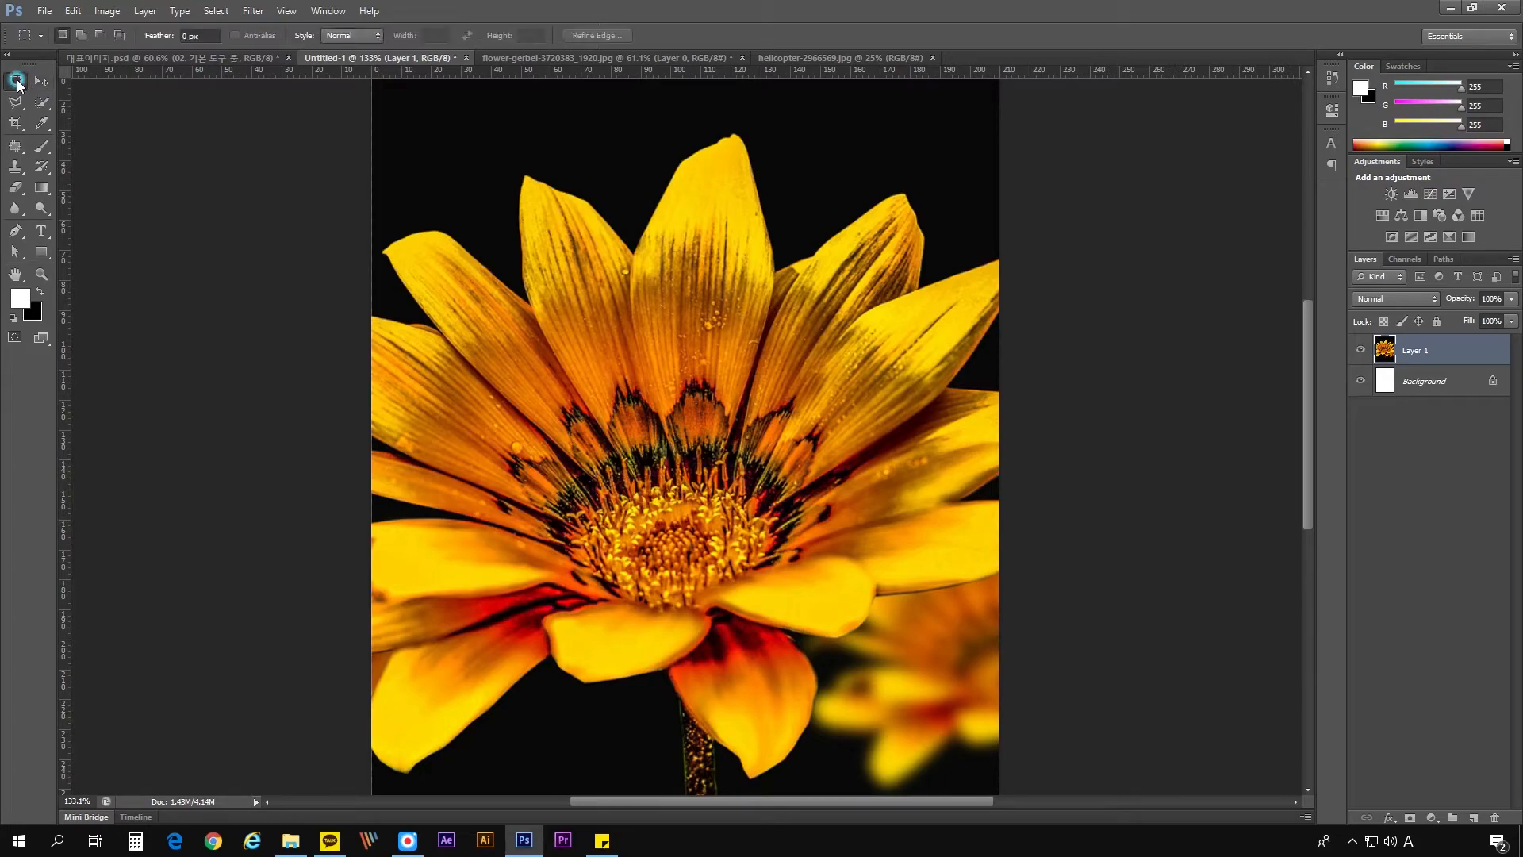
left_click_drag(432, 117, 524, 180)
key("Delete")
key("ctrl+d")
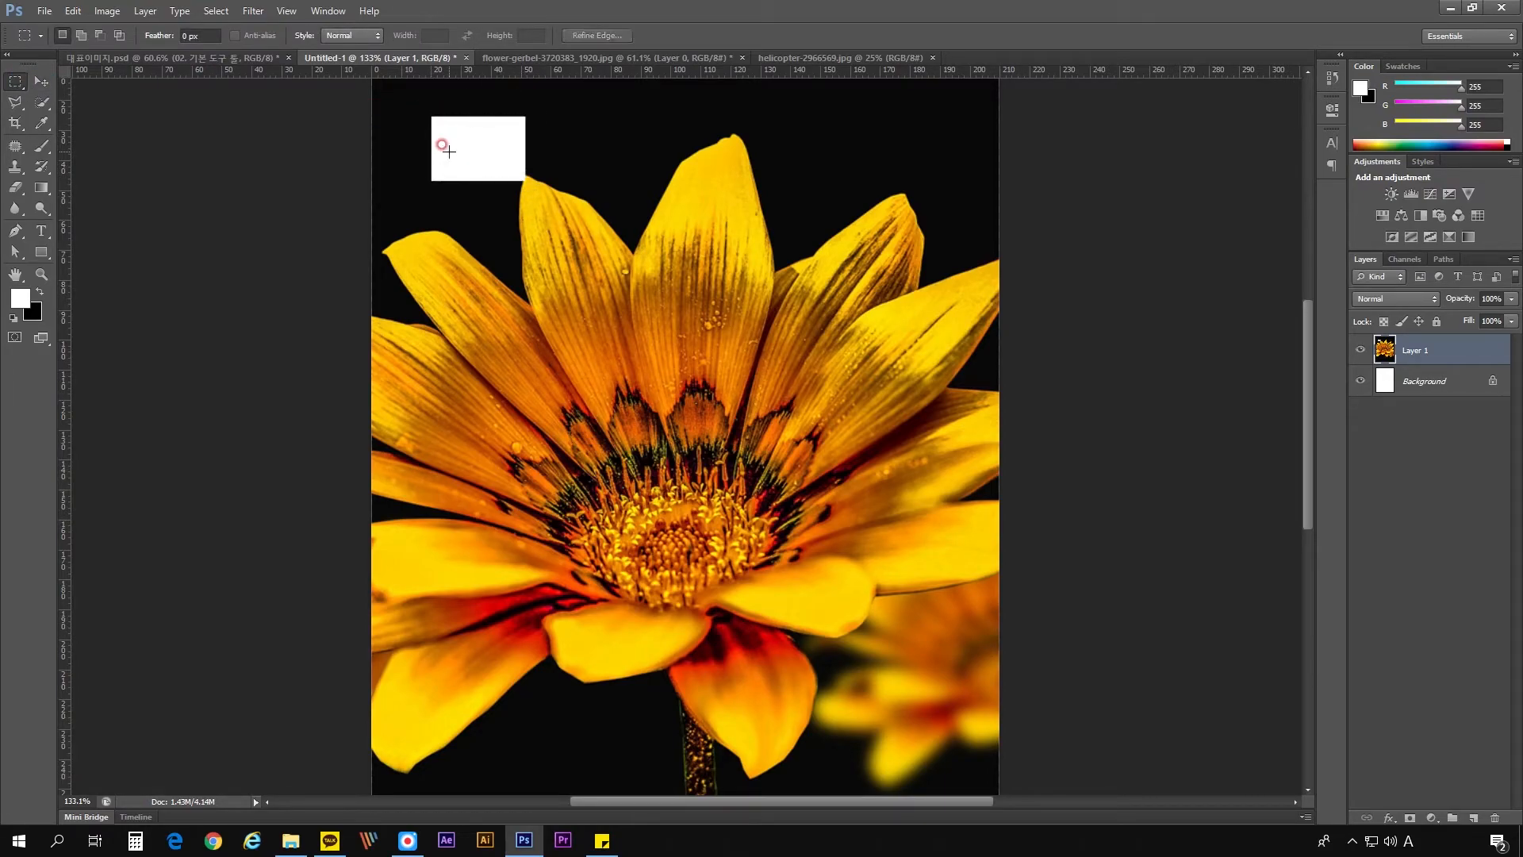
- Restore the deleted area and its rectangular selection, try deleting everything outside the selection, undo that deletion and deselect
scroll(492, 221, "down", 3)
key("ctrl+alt+z")
key("ctrl+alt+z")
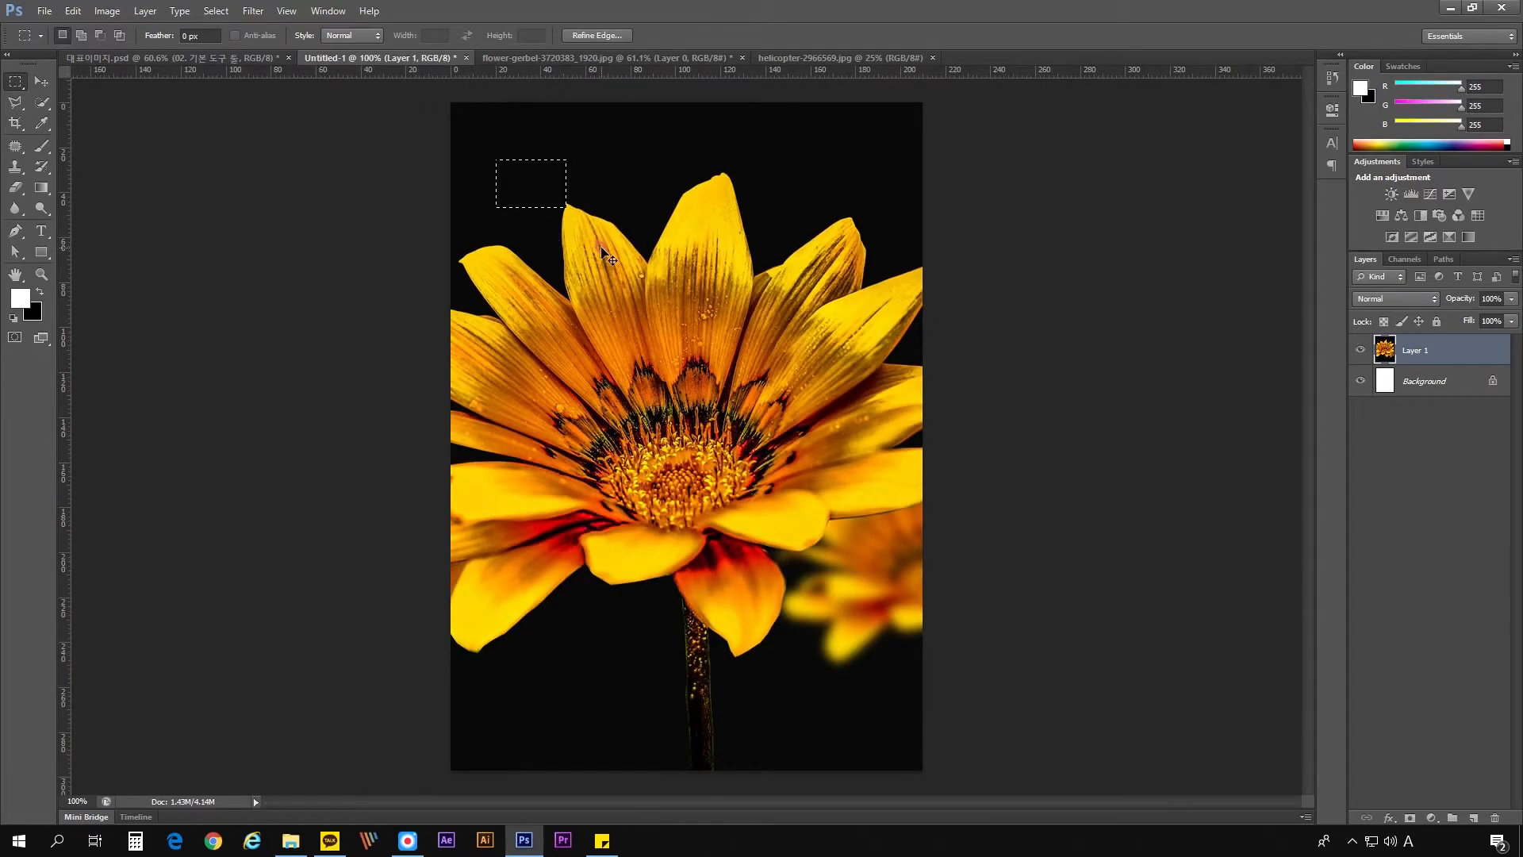
key("ctrl+shift+i")
key("Delete")
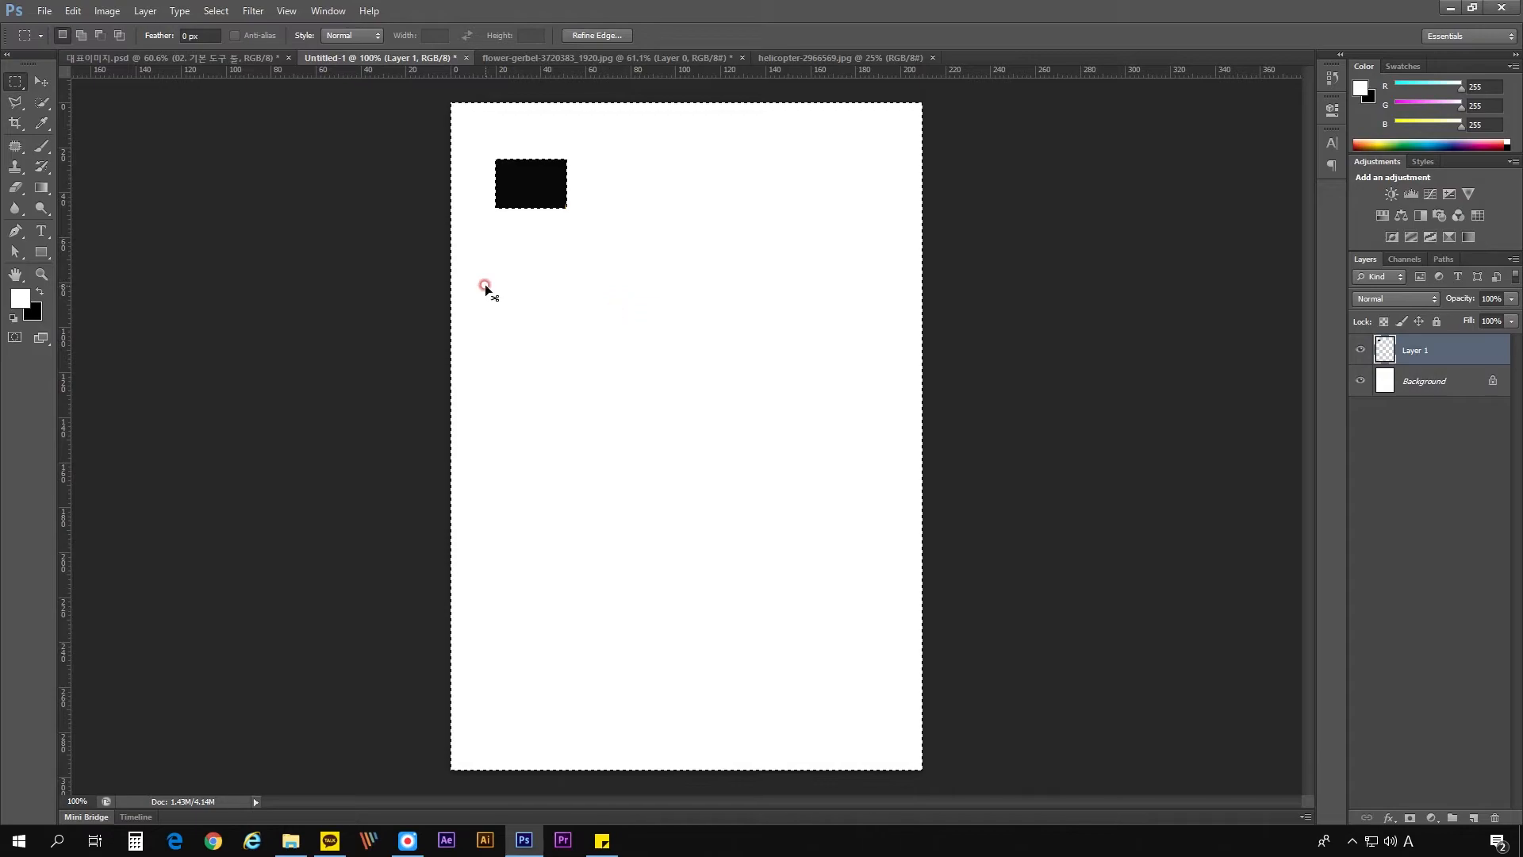
key("ctrl+z")
key("ctrl+d")
- Paint three thick white strokes across the flower layer with the brush at size 100
key("b")
key("bracketleft")
key("bracketleft")
key("bracketleft")
key("bracketleft")
key("bracketleft")
key("bracketleft")
key("bracketleft")
key("bracketleft")
key("bracketleft")
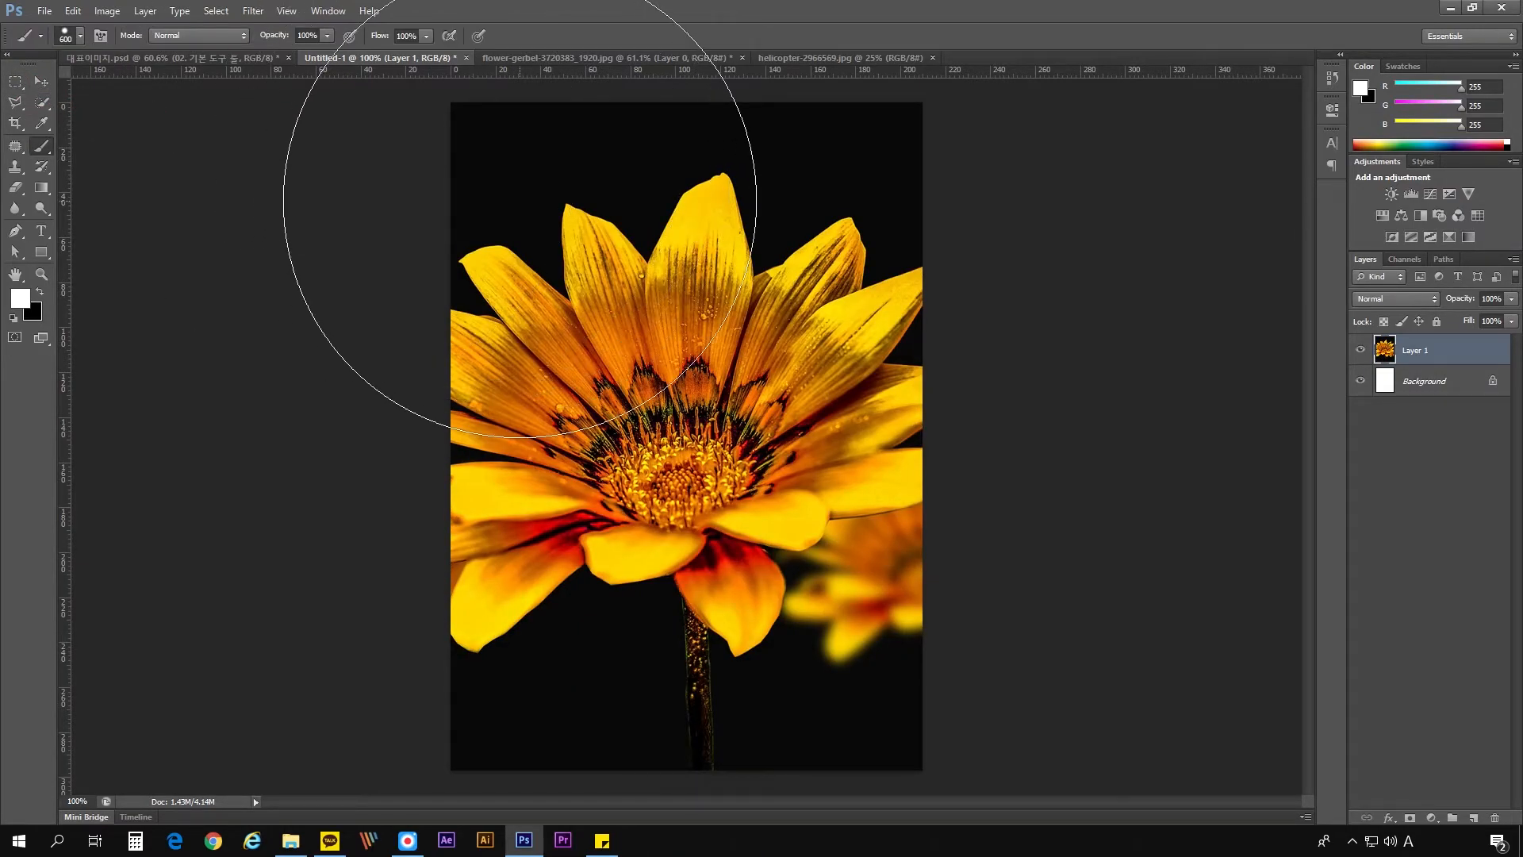
left_click_drag(527, 163, 732, 261)
mouse_move(771, 187)
left_mouse_down()
mouse_move(780, 333)
mouse_move(547, 504)
left_mouse_up()
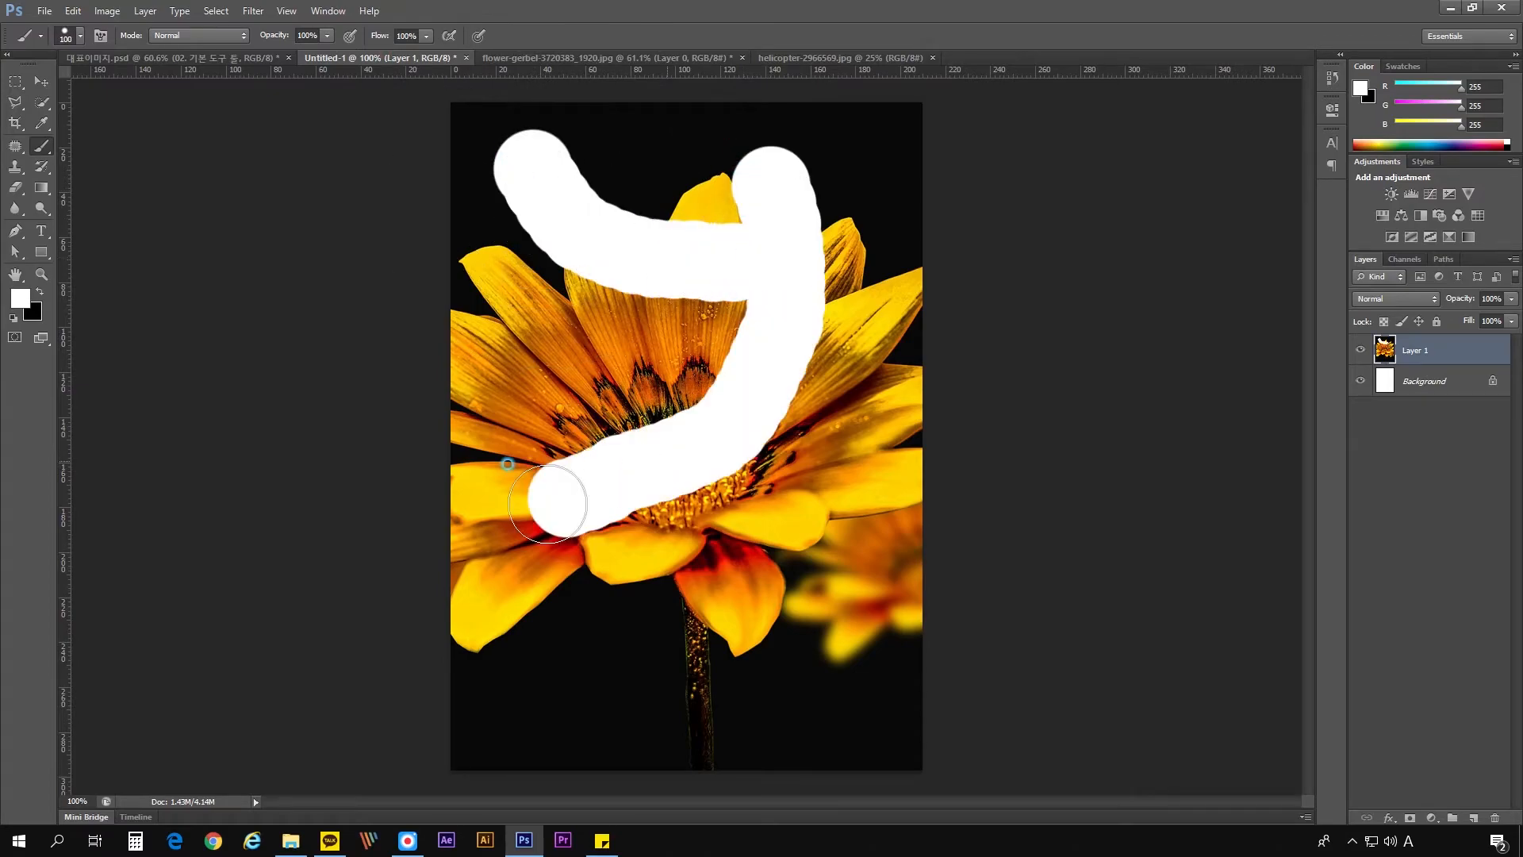
left_click_drag(647, 488, 782, 655)
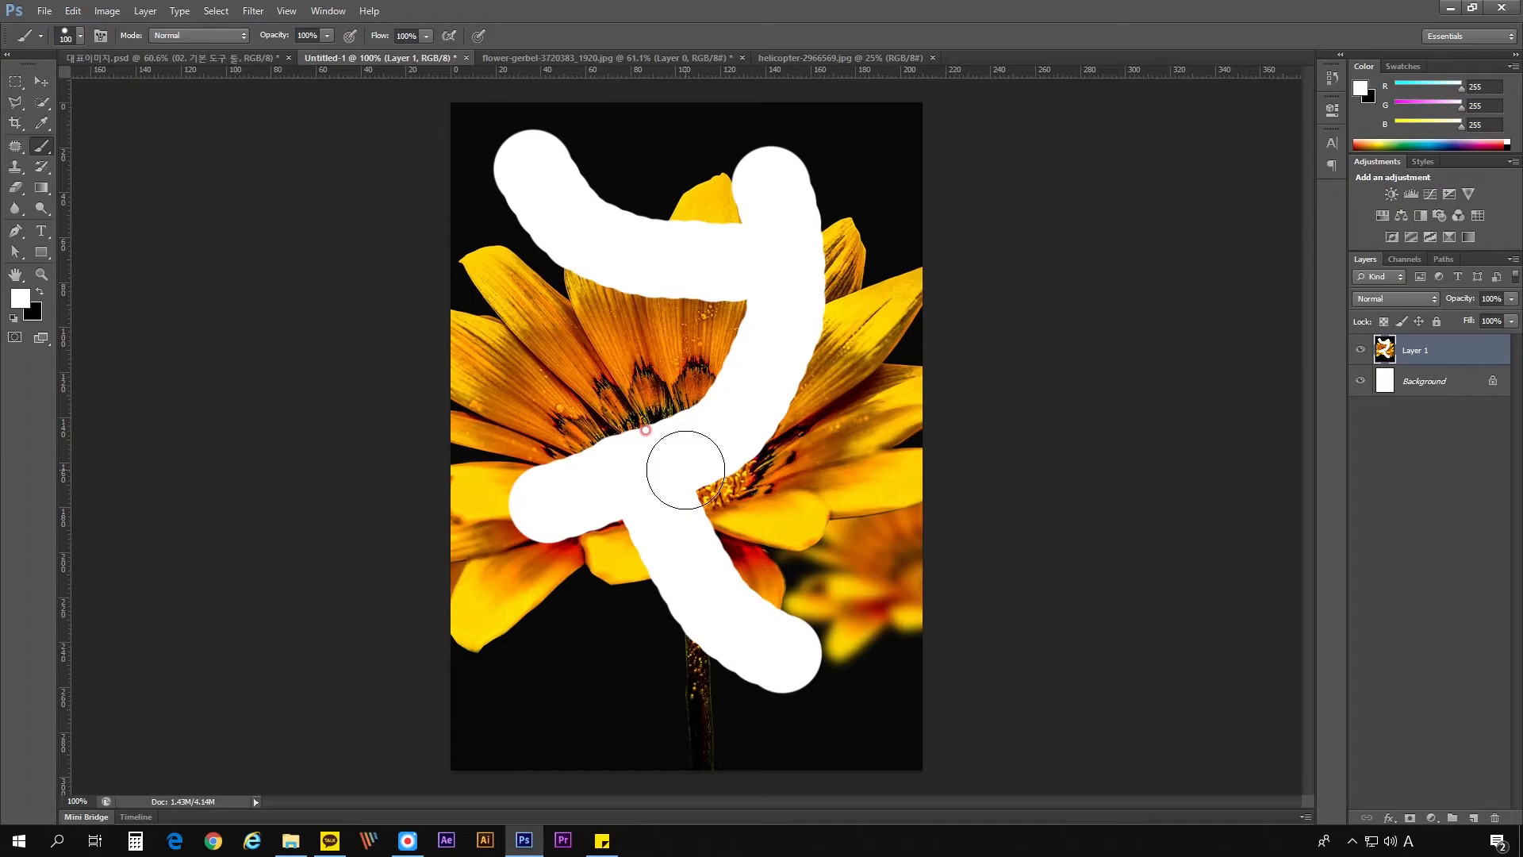
- Undo the last brush stroke and display the document's edit history
key("ctrl+z")
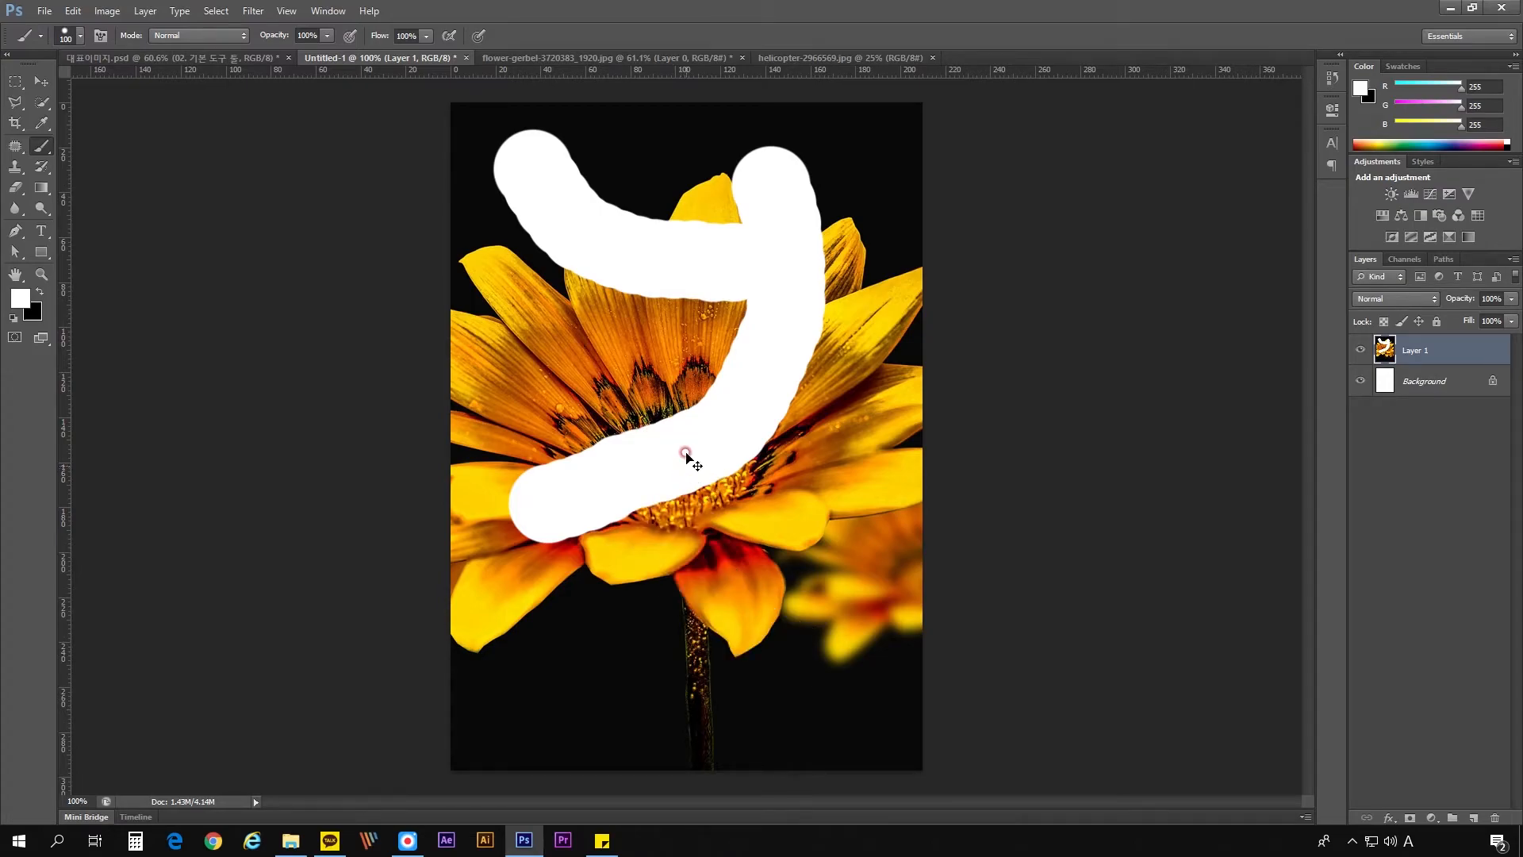
left_click(327, 11)
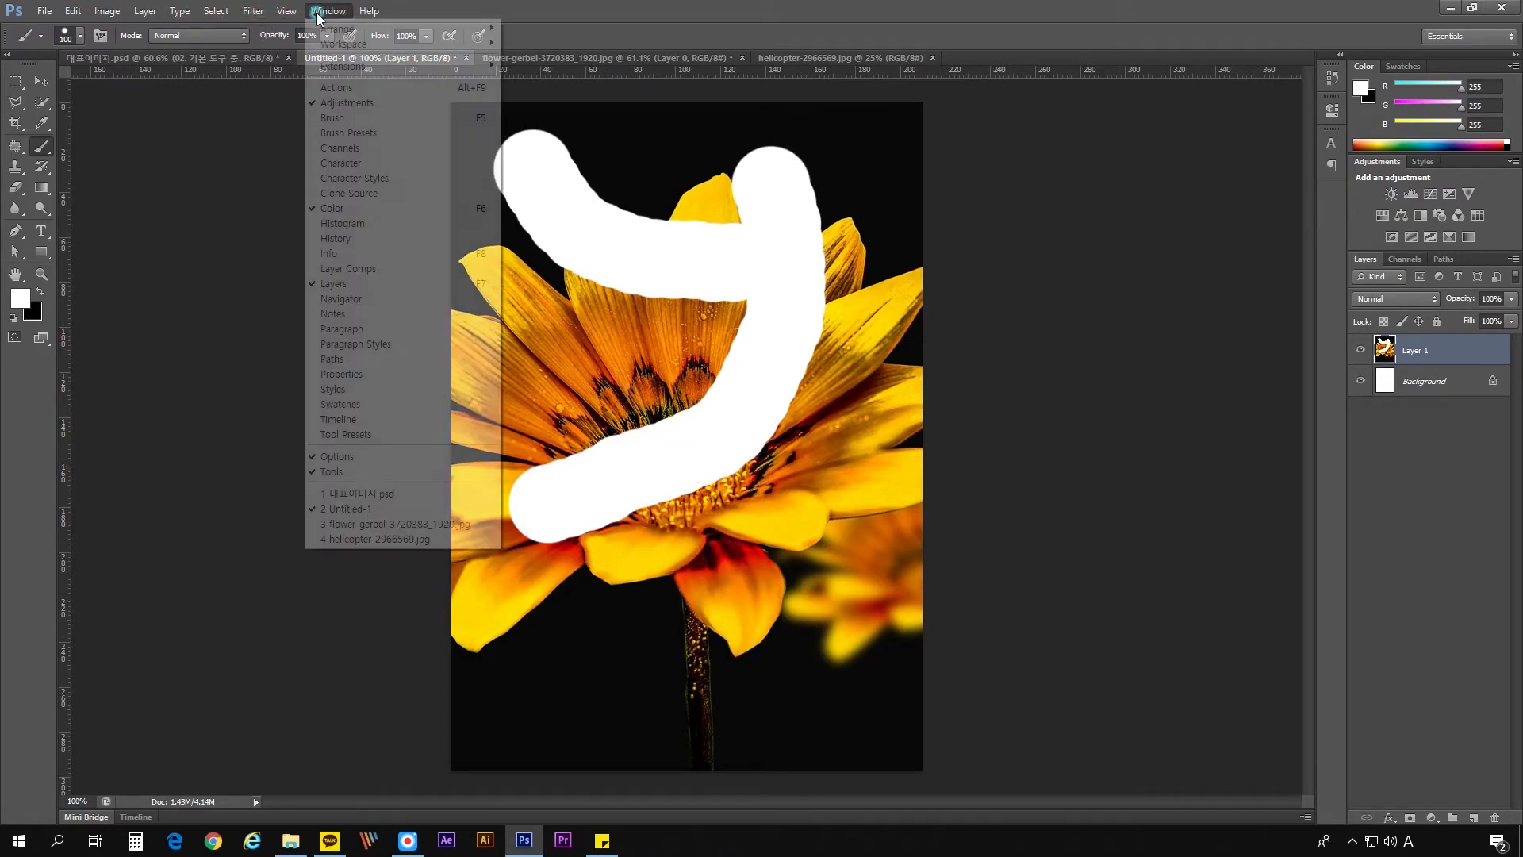
left_click(349, 238)
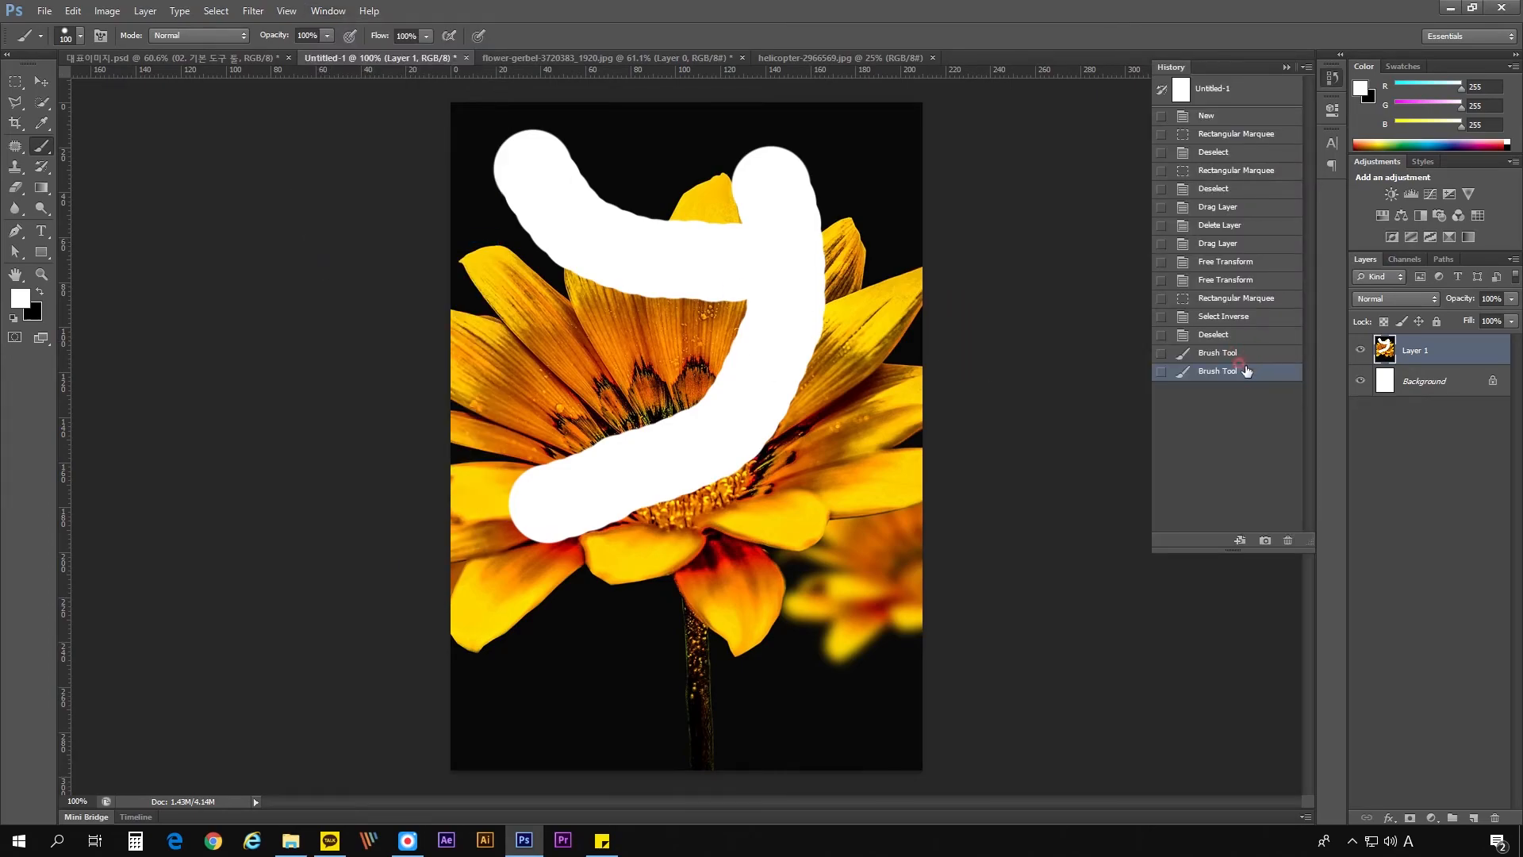
- Redo and undo the last brush stroke repeatedly to compare the resulting history states
key("ctrl+z")
key("ctrl+z")
key("ctrl+z")
key("ctrl+z")
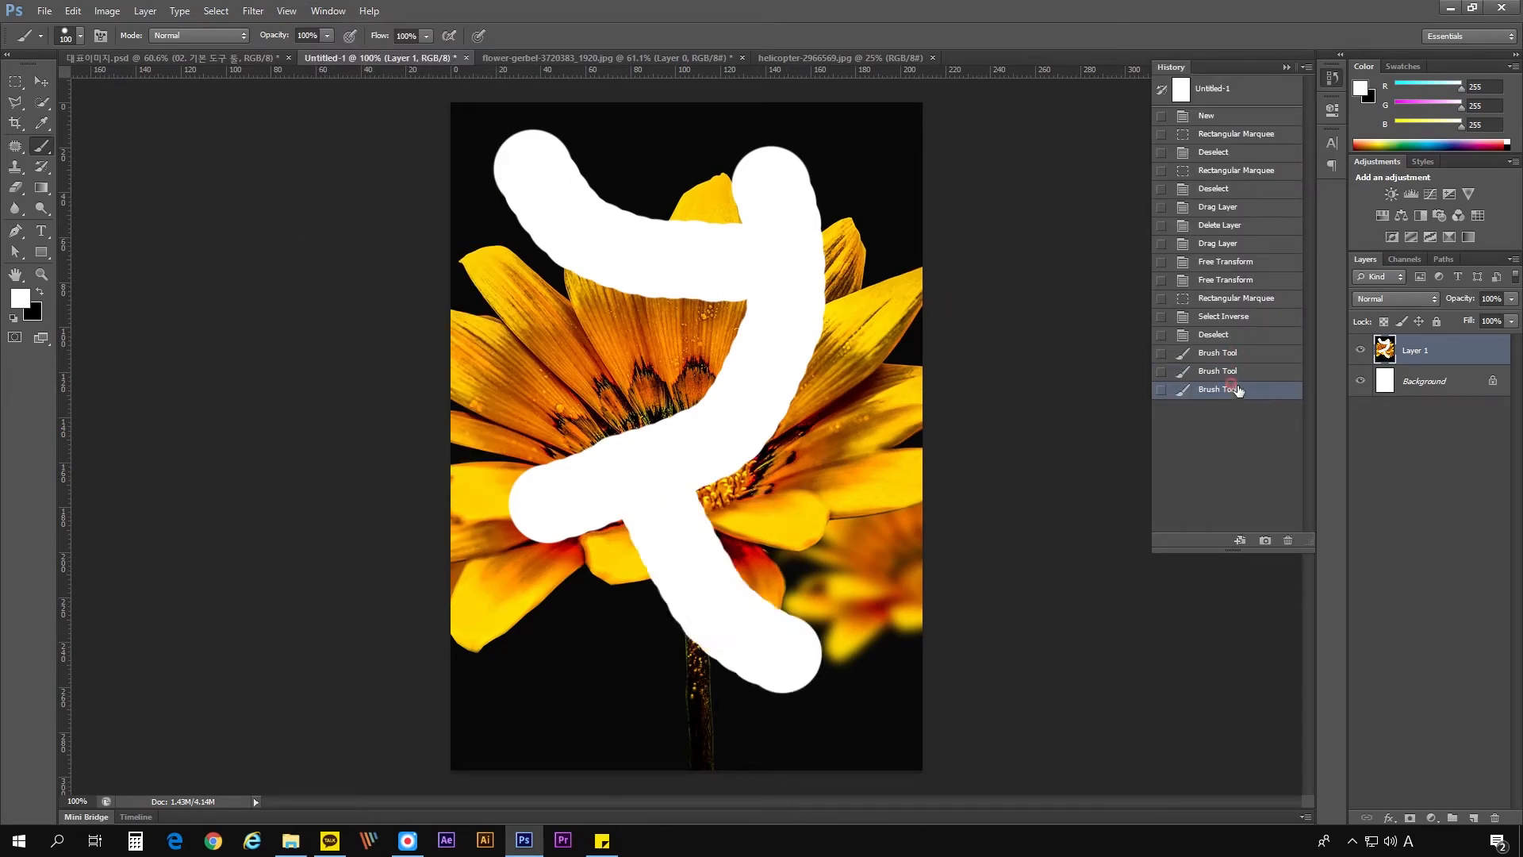
key("ctrl+z")
key("ctrl+z")
key("ctrl+z")
key("ctrl+z")
key("ctrl+z")
- Return to the second brush stroke in the history and step backward to the Deselect state before the painting
left_click(1203, 369)
key("ctrl+alt+z")
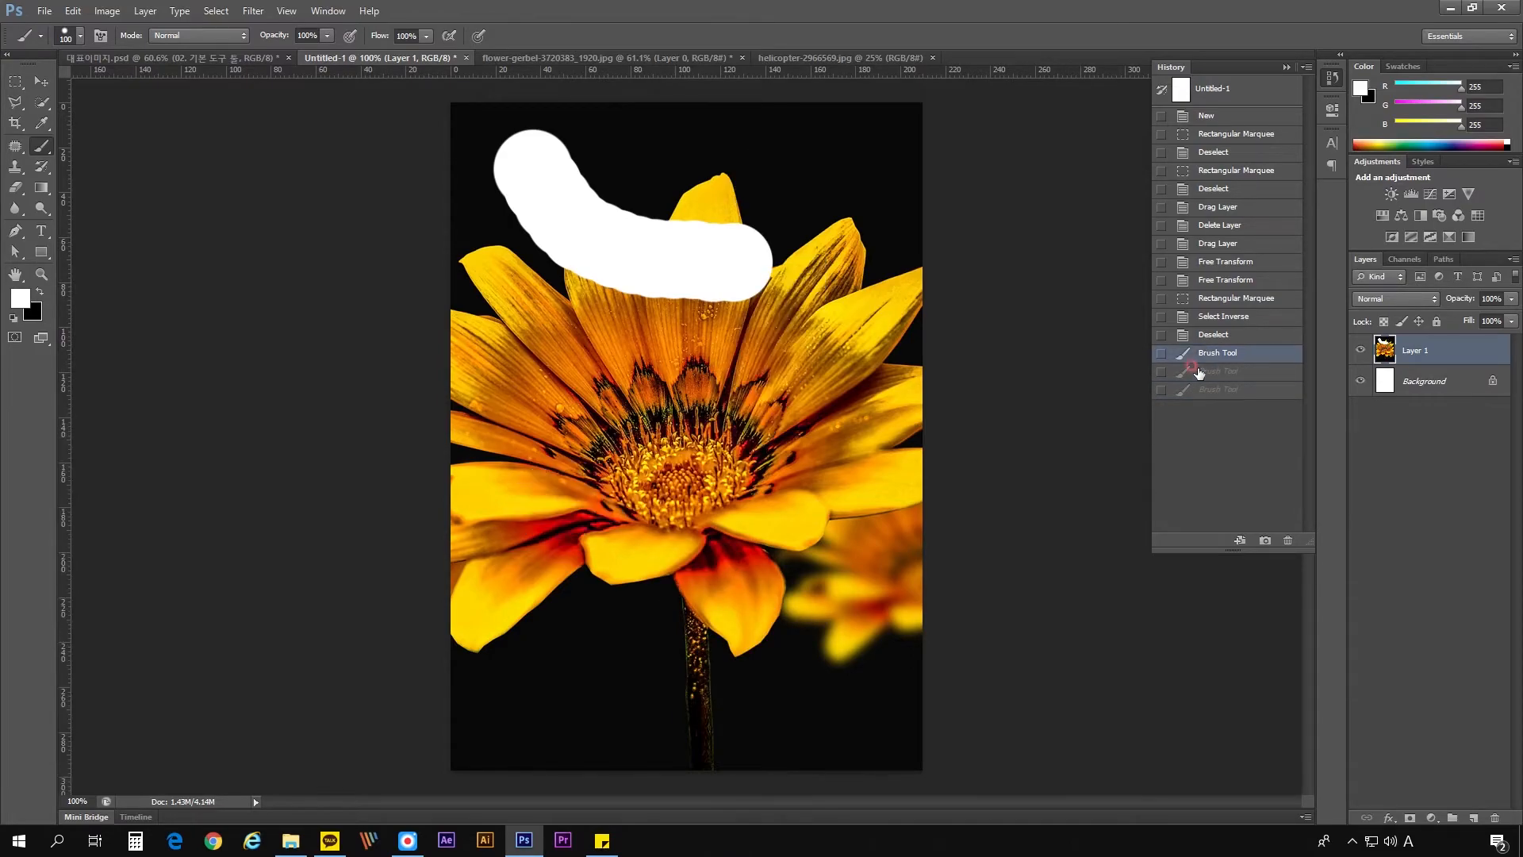
key("ctrl+alt+z")
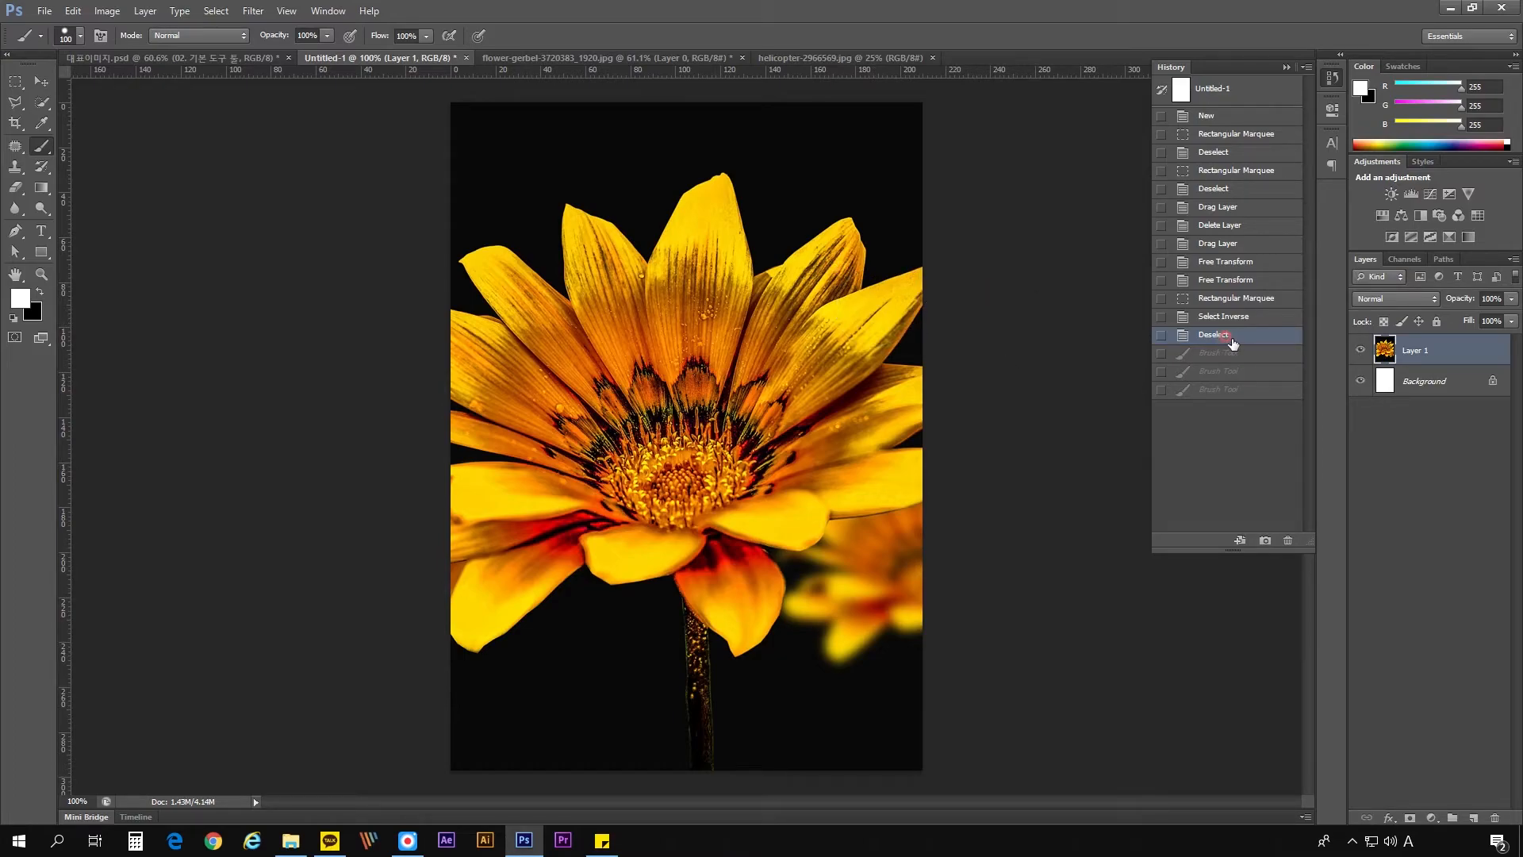
- Switch back and forth between the final brush stroke and the Deselect history state, then undo the last state change
left_click(1212, 390)
left_click(1212, 336)
left_click(1212, 390)
left_click(1211, 336)
left_click(1210, 390)
left_click(1208, 341)
key("ctrl+z")
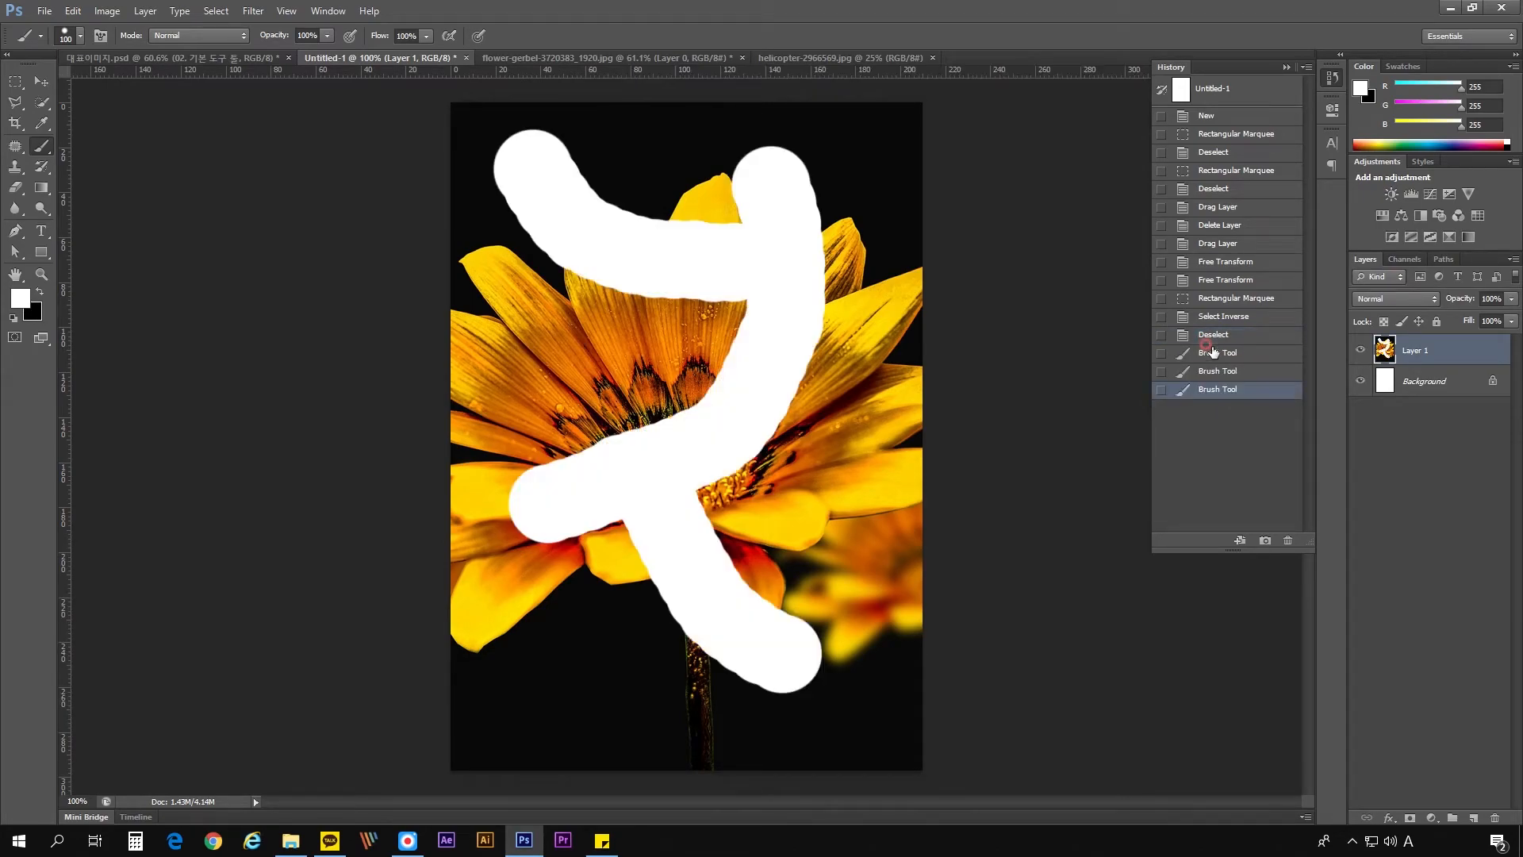
- Step backward one history state at a time from the final brush stroke to the latest Rectangular Marquee state
key("ctrl+alt+z")
key("ctrl+alt+z")
key("ctrl+alt+z")
key("ctrl+alt+z")
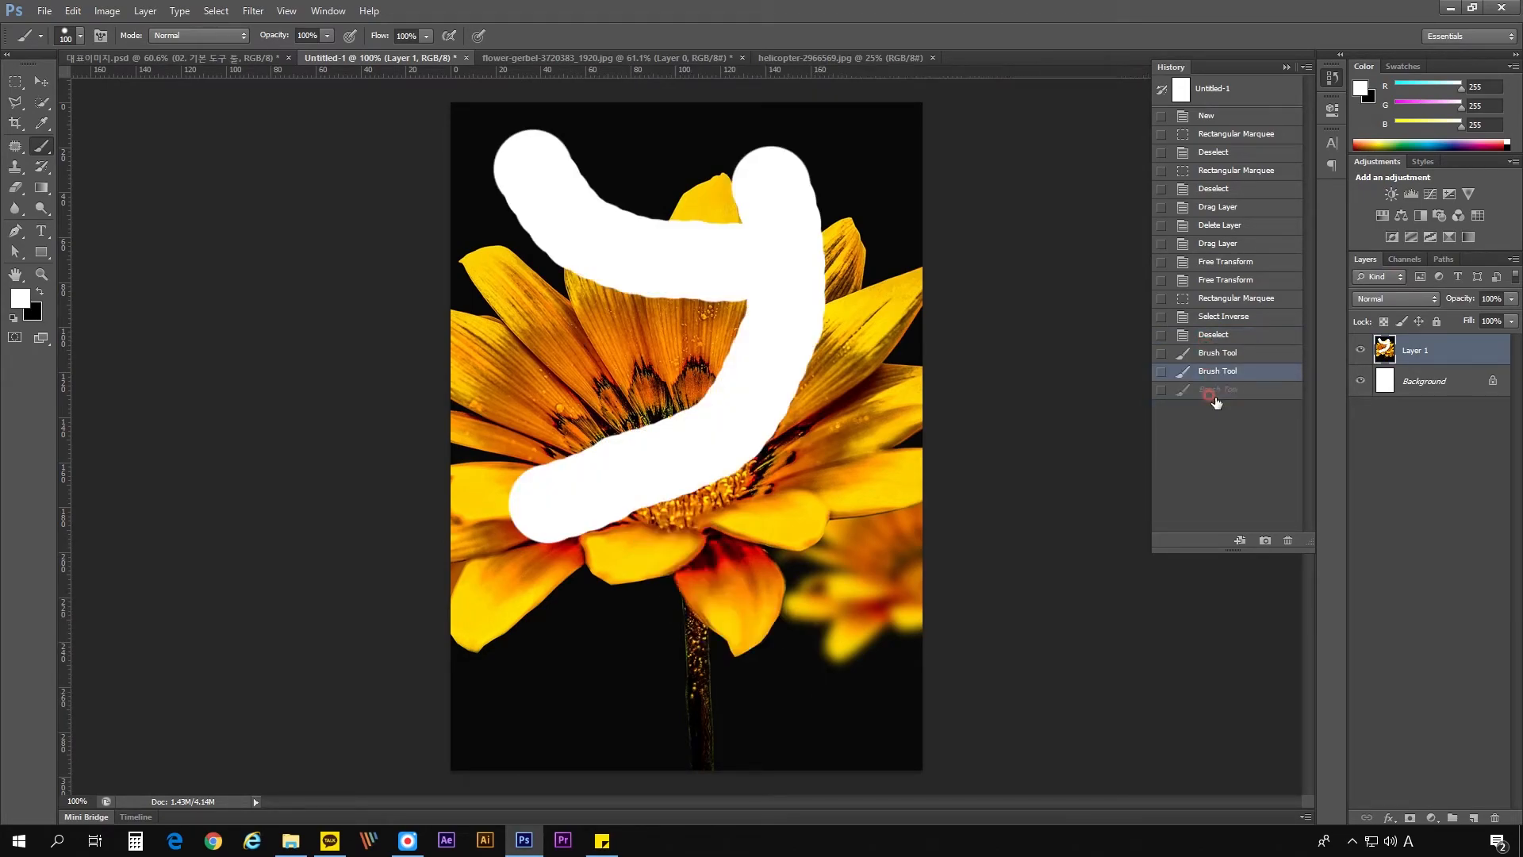
key("ctrl+alt+z")
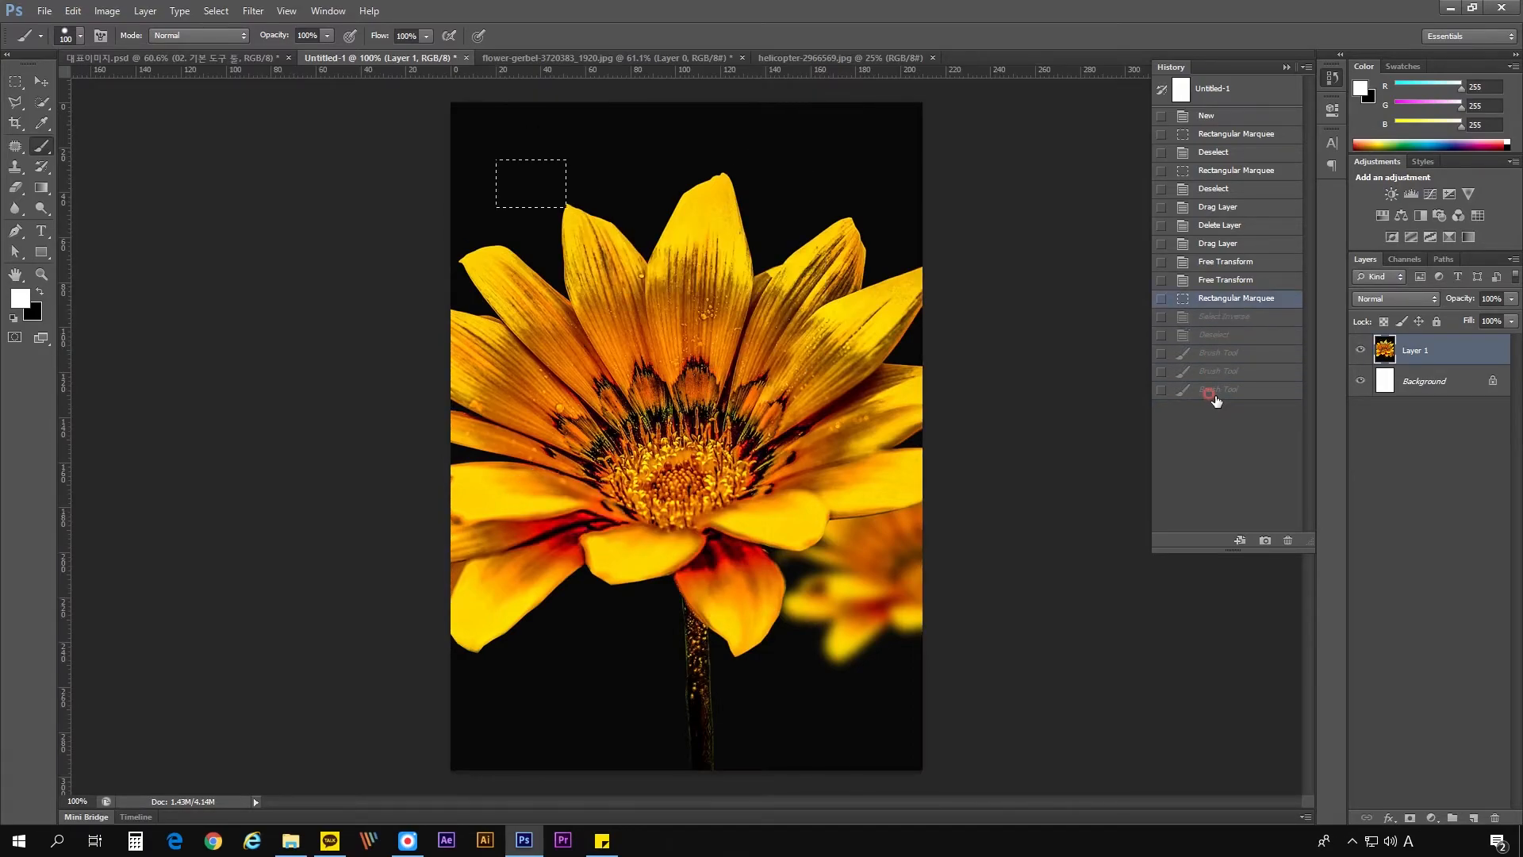
- Jump to the final brush stroke state, revert the document to the latest Rectangular Marquee state, and clear the selection
left_click(1217, 394)
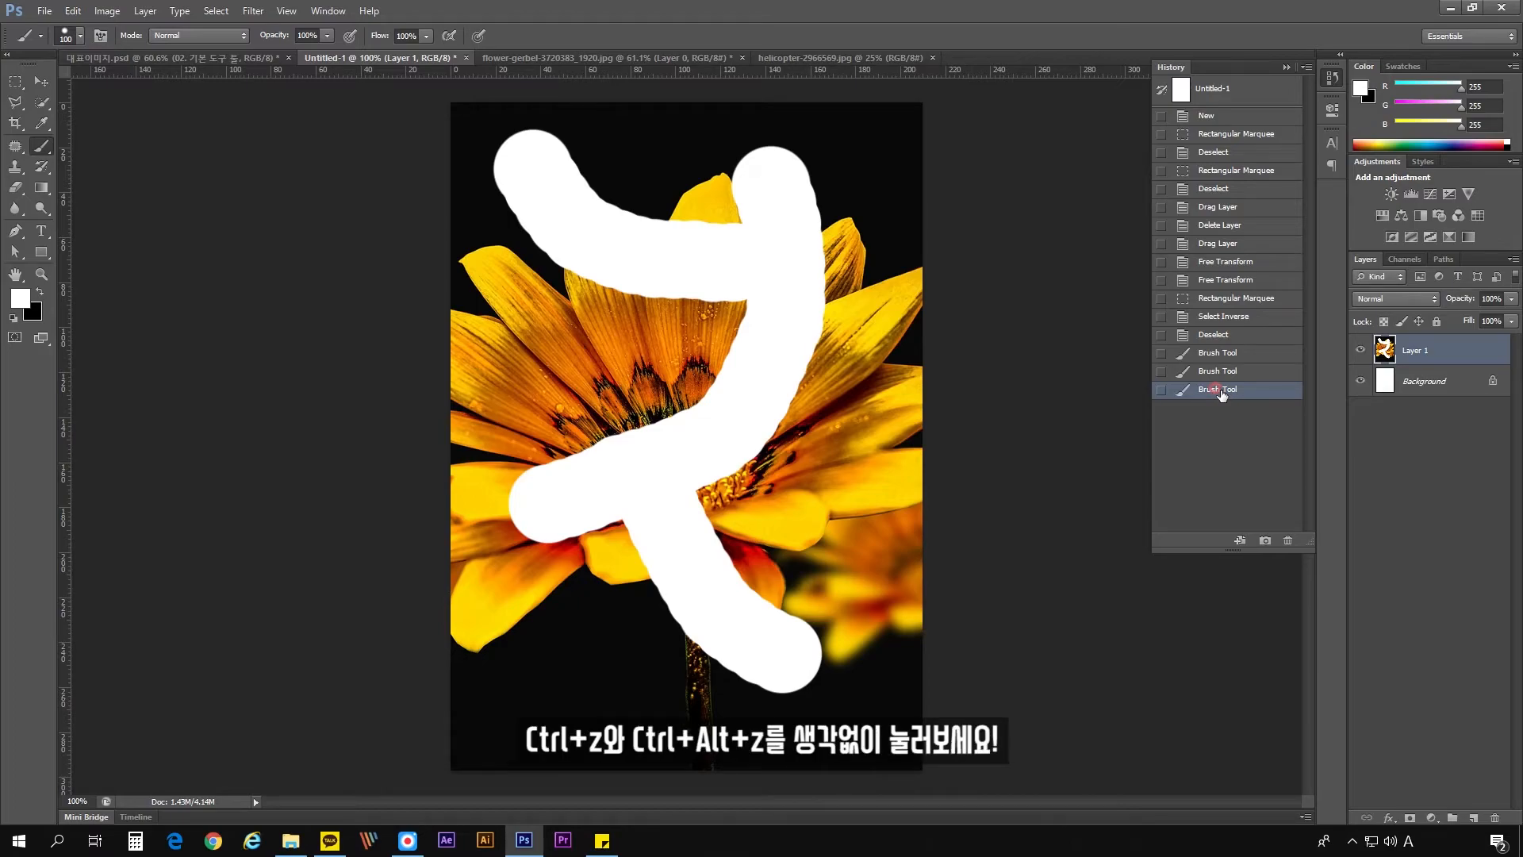
left_click(1230, 299)
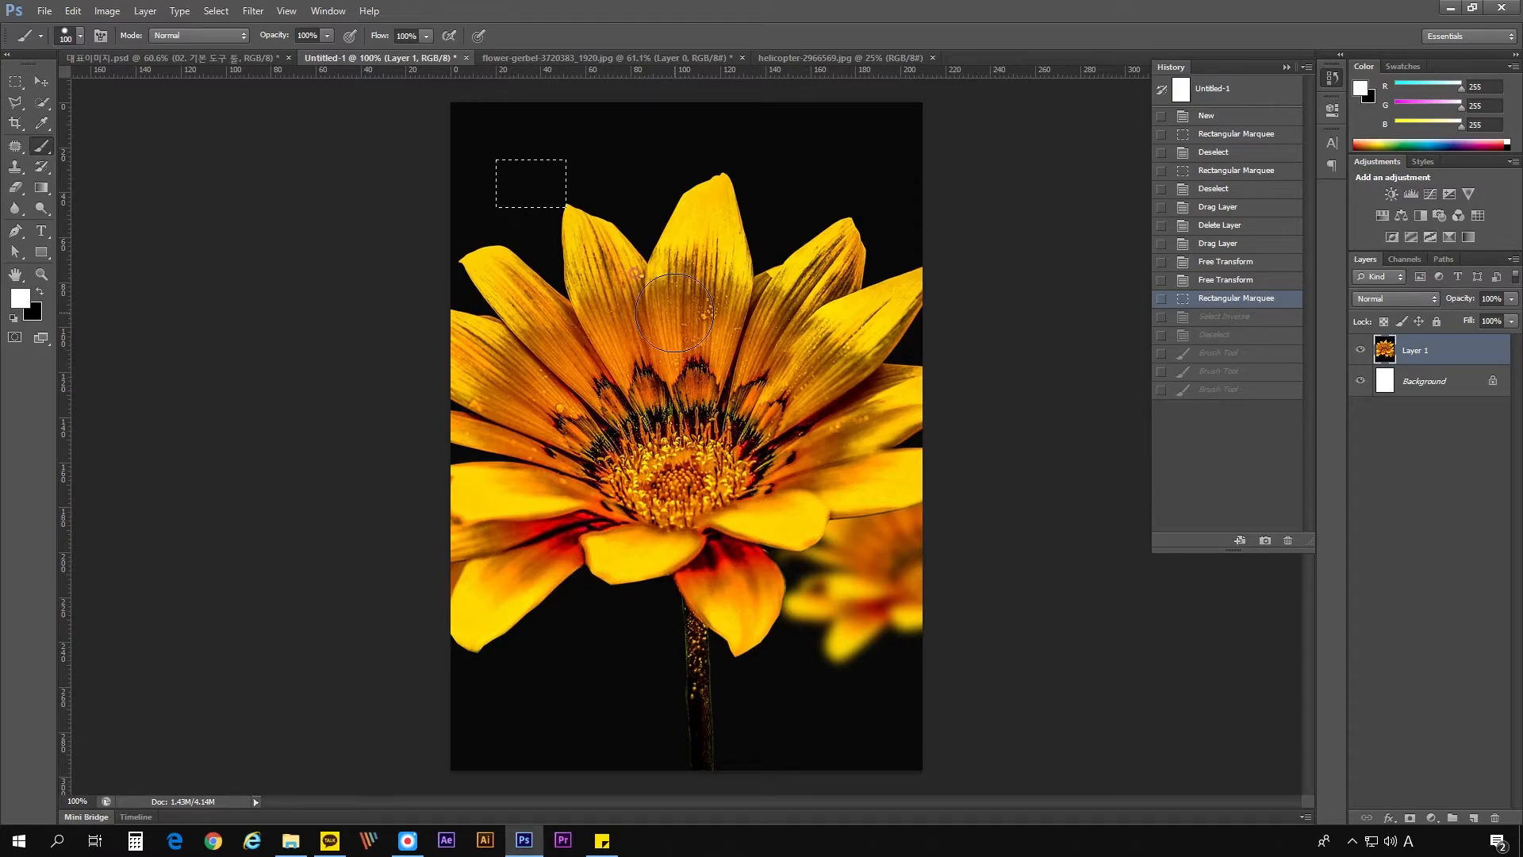
key("ctrl+d")
- Choose the Polygonal Lasso tool and zoom in to about 342% on the flower's upper petals
left_click(41, 81)
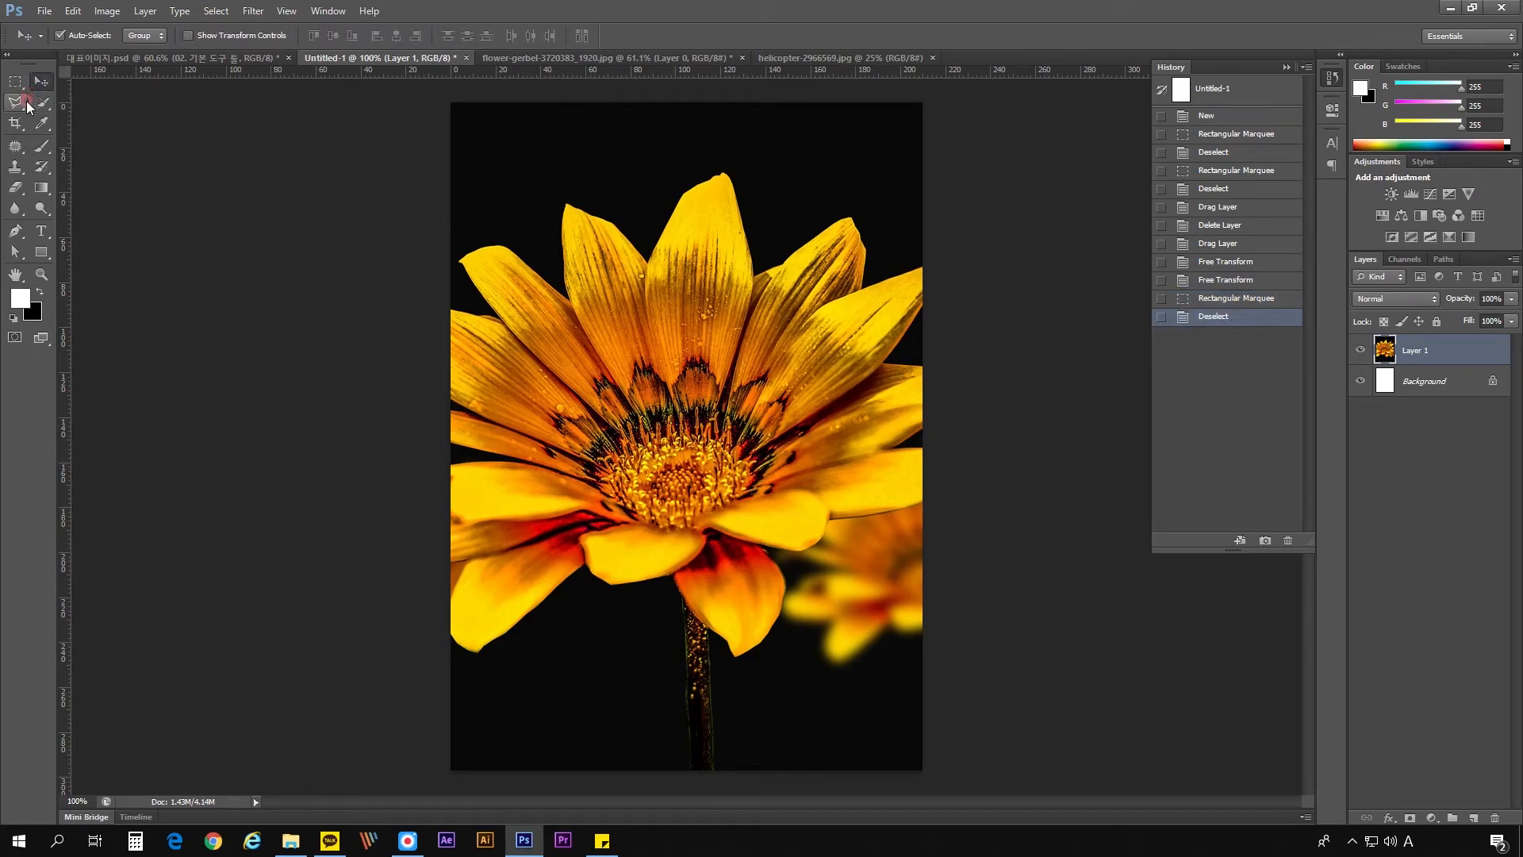
left_click(21, 104)
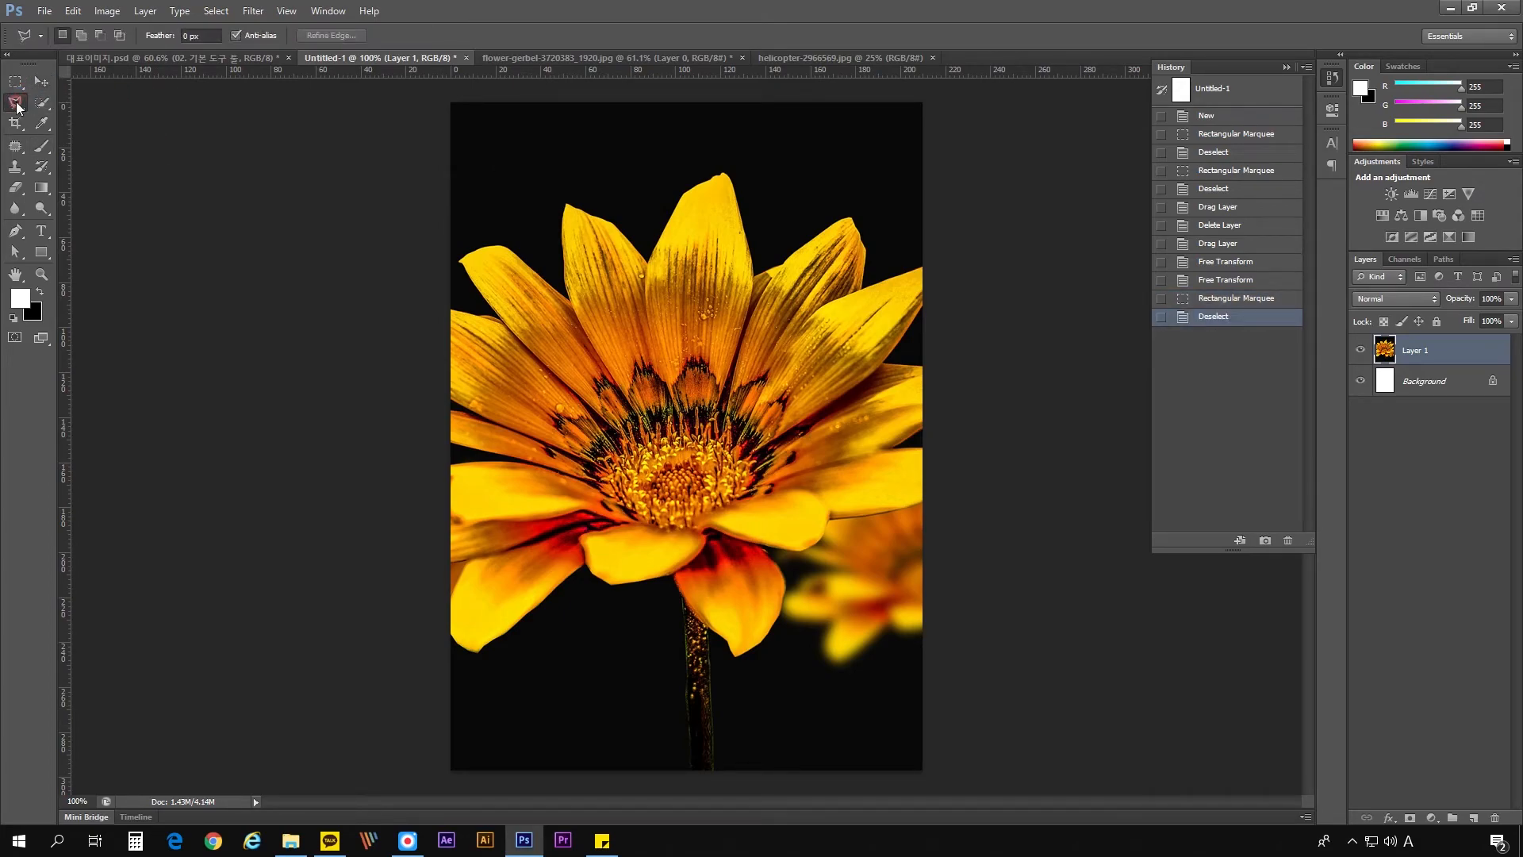
scroll(767, 165, "up", 5)
scroll(718, 230, "down", 3)
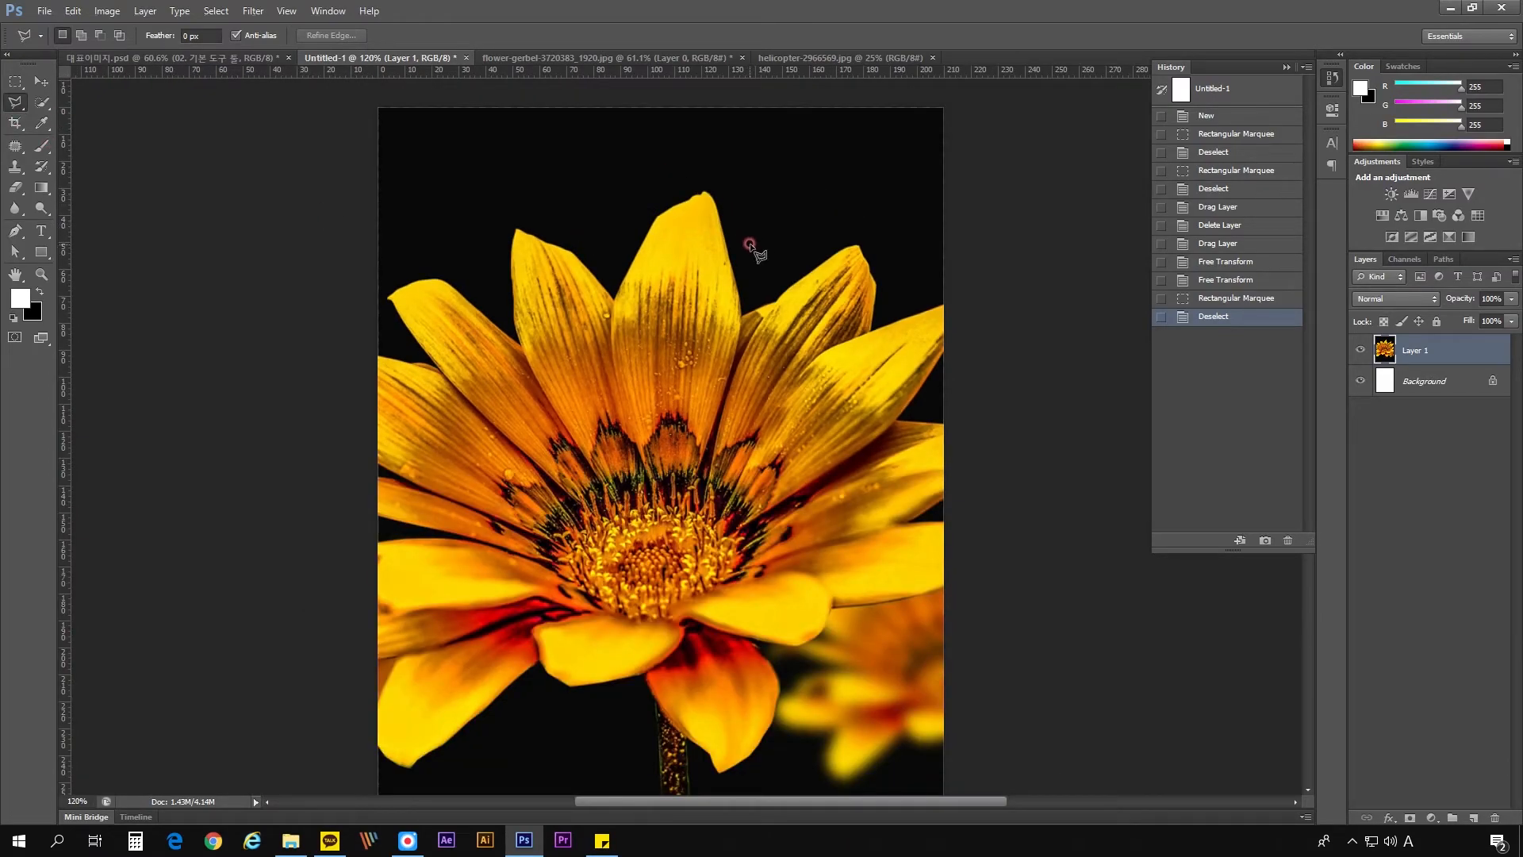
scroll(741, 293, "up", 5)
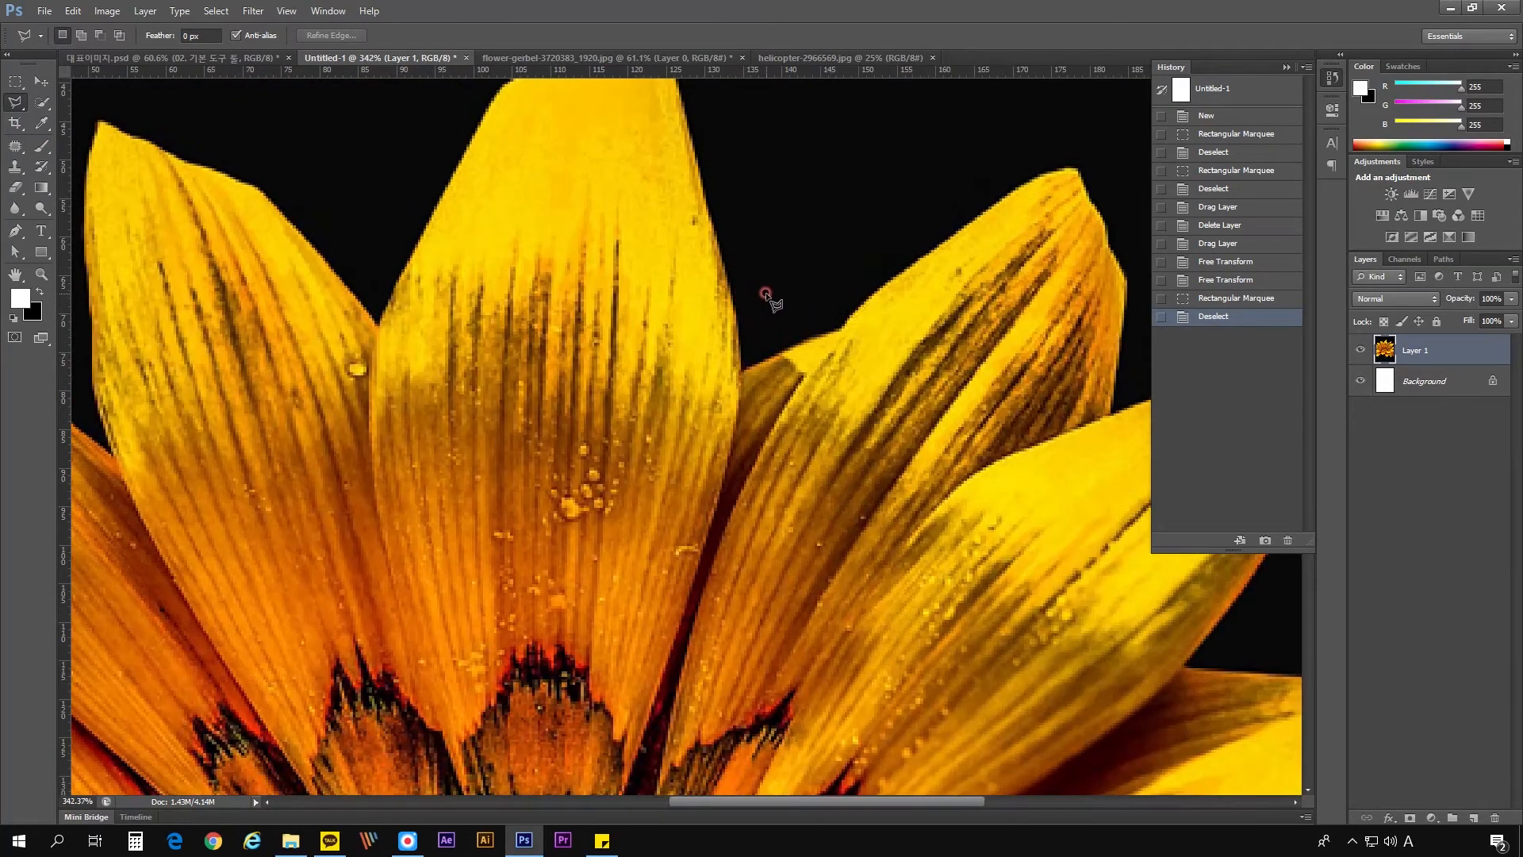
left_click_drag(766, 295, 806, 408)
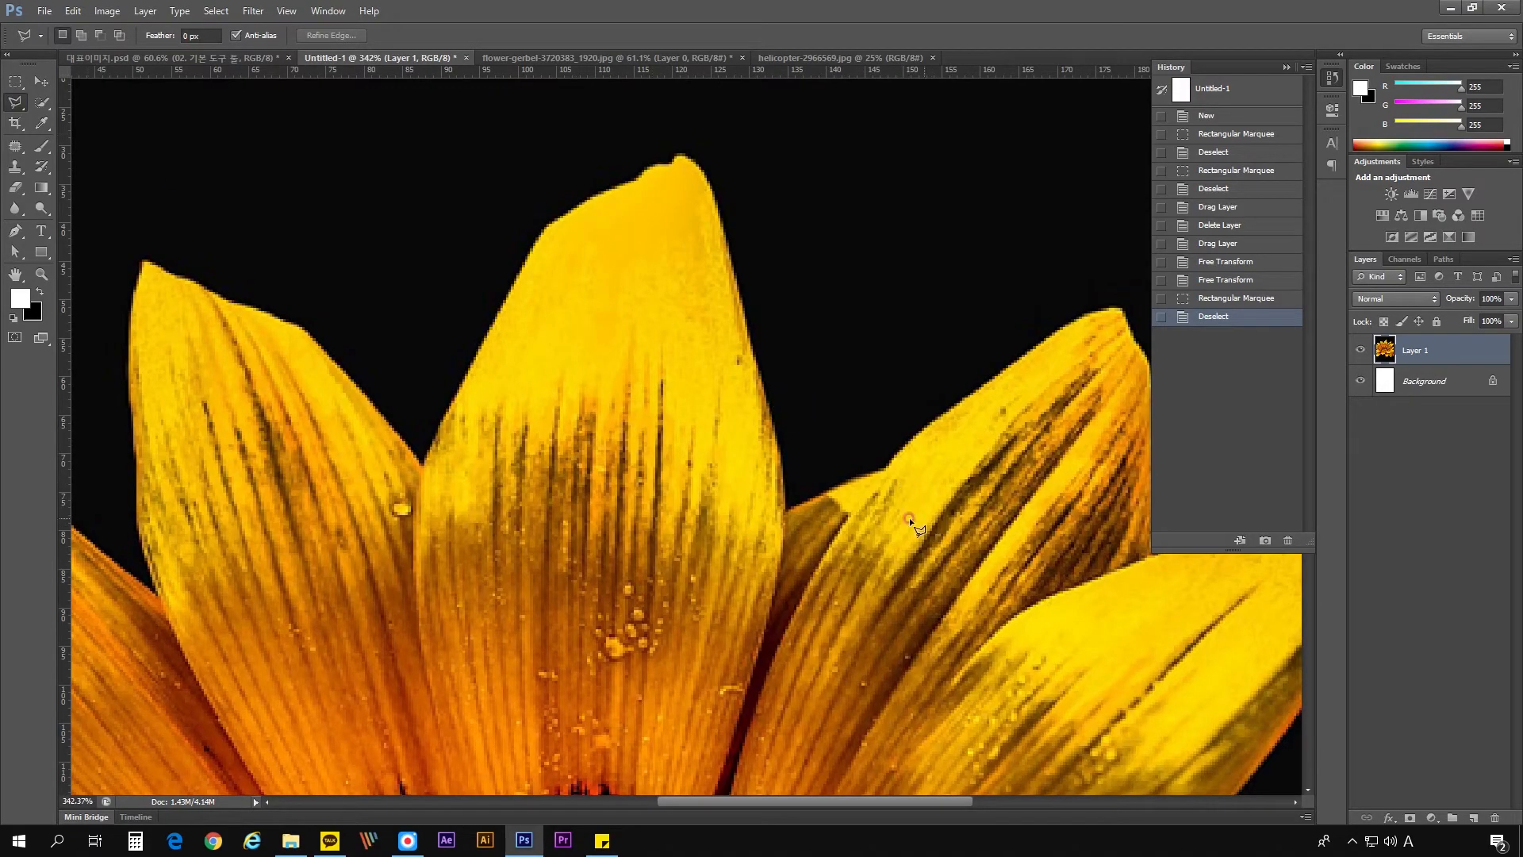
- Try a rectangular selection about 44 × 33 mm over the upper part of the central petal, then deselect
left_click(16, 86)
left_click(15, 104)
left_click(14, 82)
left_click_drag(421, 157, 763, 412)
key("ctrl+d")
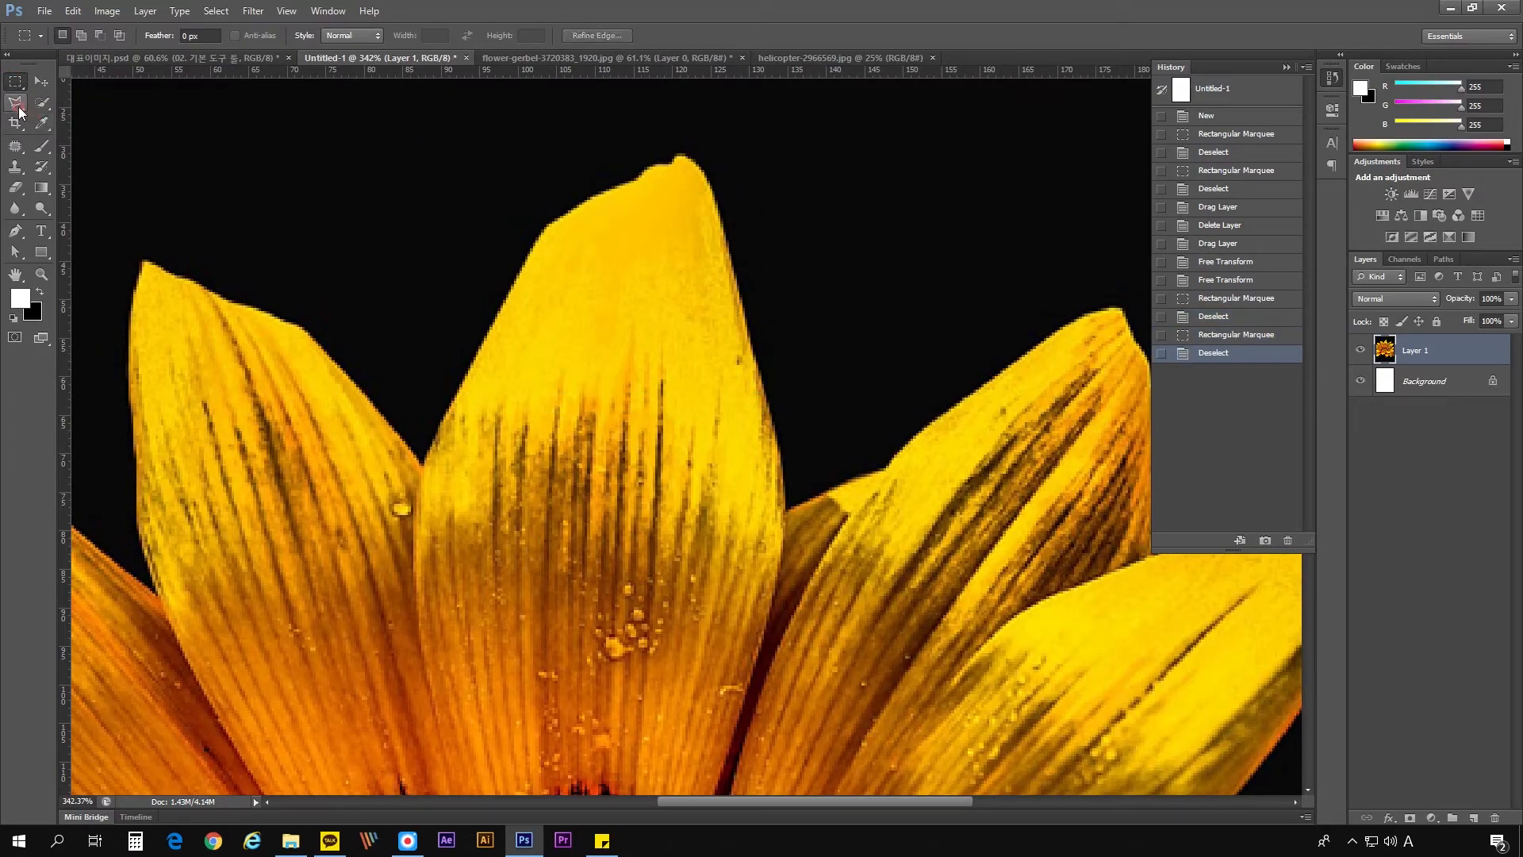
- Start a Polygonal Lasso outline along the central petal's right edge, placing points up to its tip
left_click(17, 104)
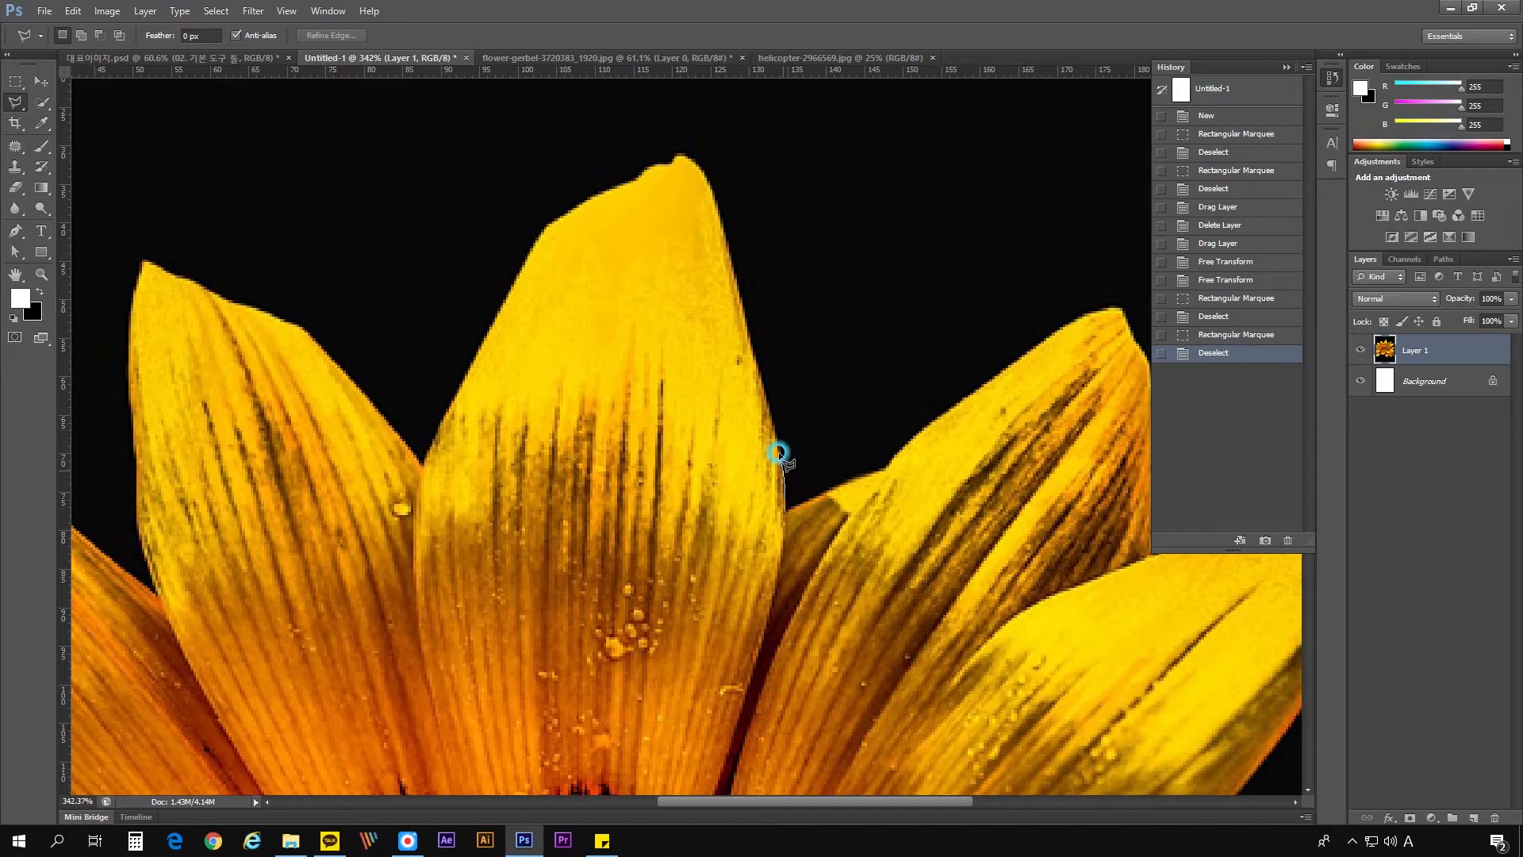
left_click(766, 389)
left_click(748, 350)
left_click(736, 287)
left_click(723, 232)
left_click(702, 169)
left_click(695, 161)
- Zoom in and out around the central petal's tip, between 300% and 600%, while the lasso outline is in progress
left_click(714, 151)
left_click(707, 143, "ctrl")
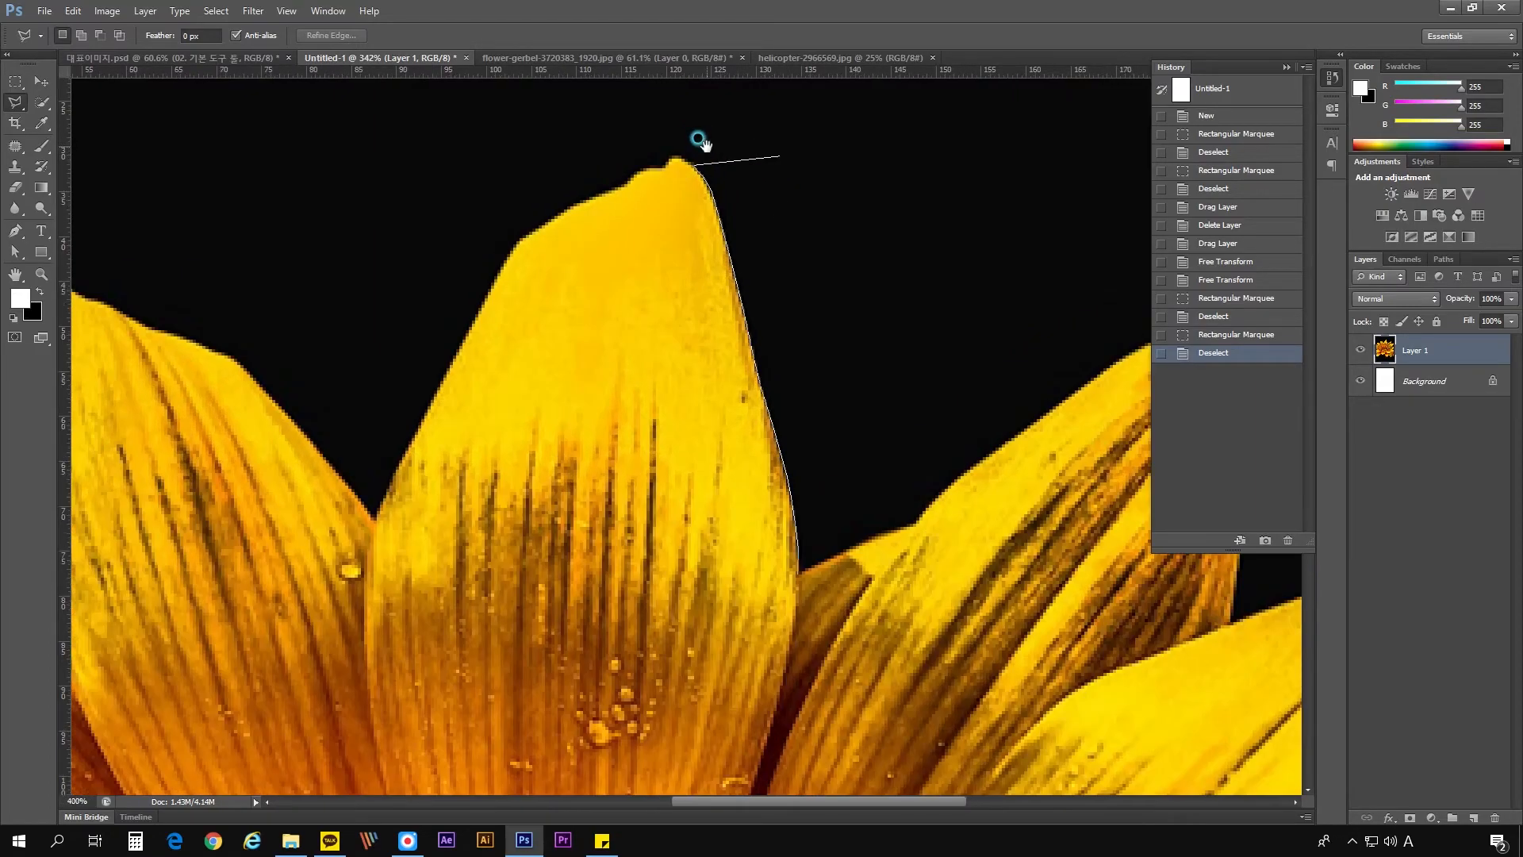
left_click(707, 144, "ctrl")
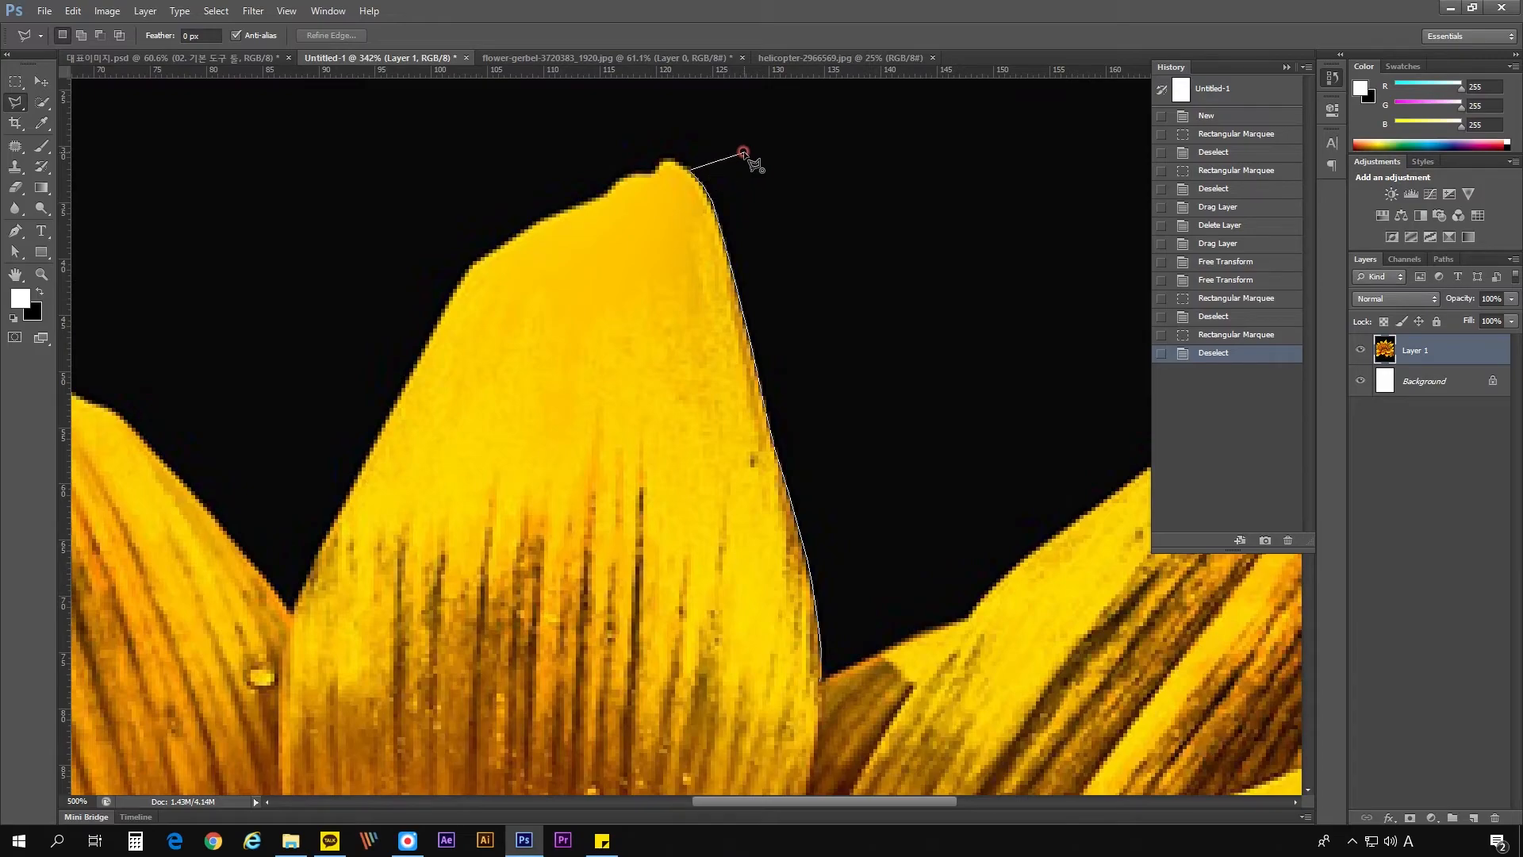
left_click(727, 157, "ctrl+alt")
left_click(724, 155, "ctrl+alt")
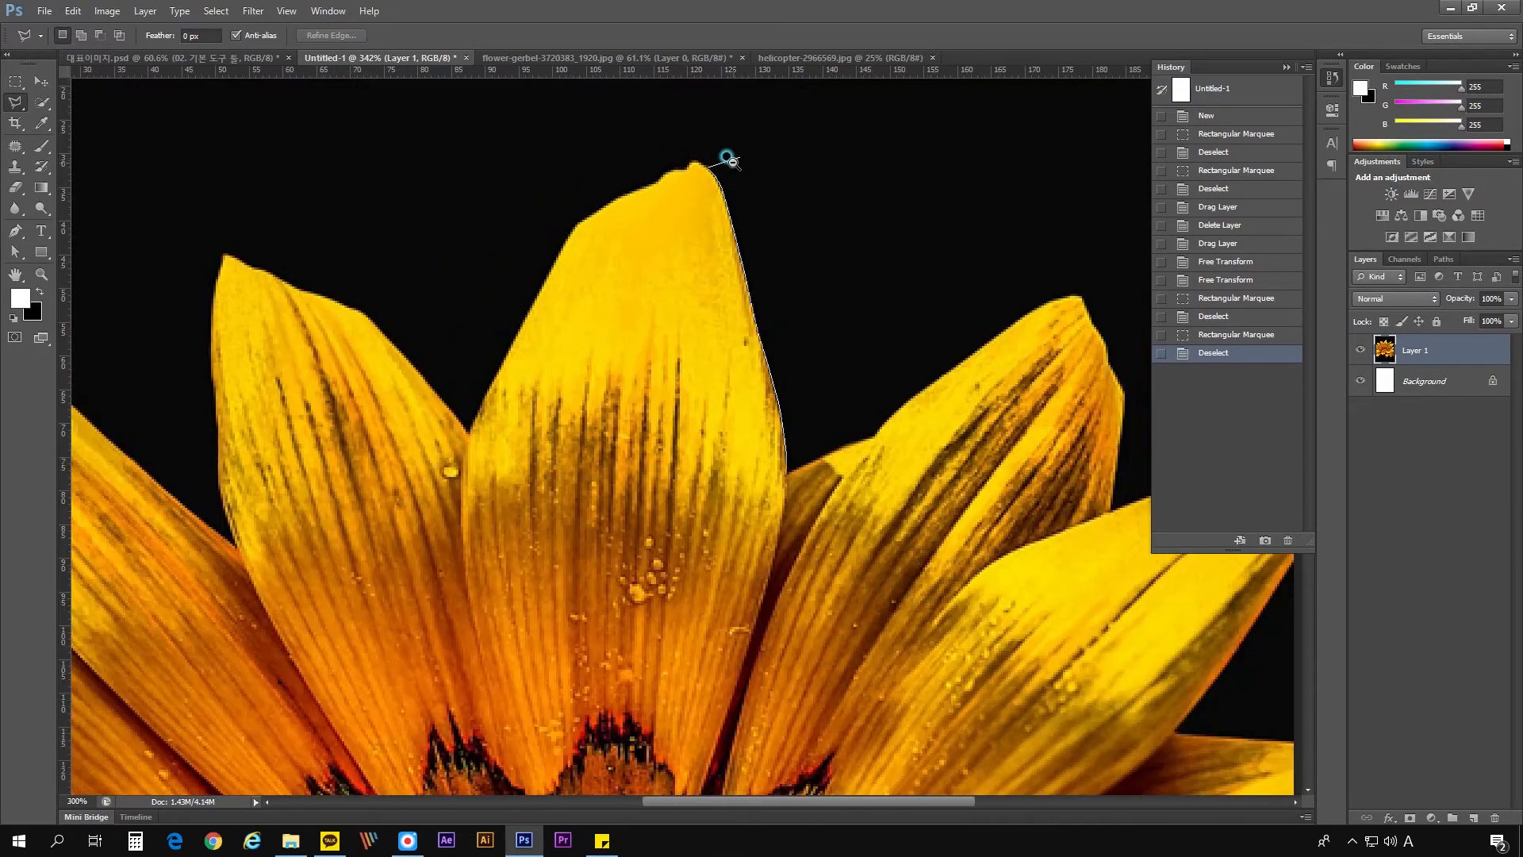
left_click(732, 162, "ctrl+alt")
left_click(724, 152, "ctrl")
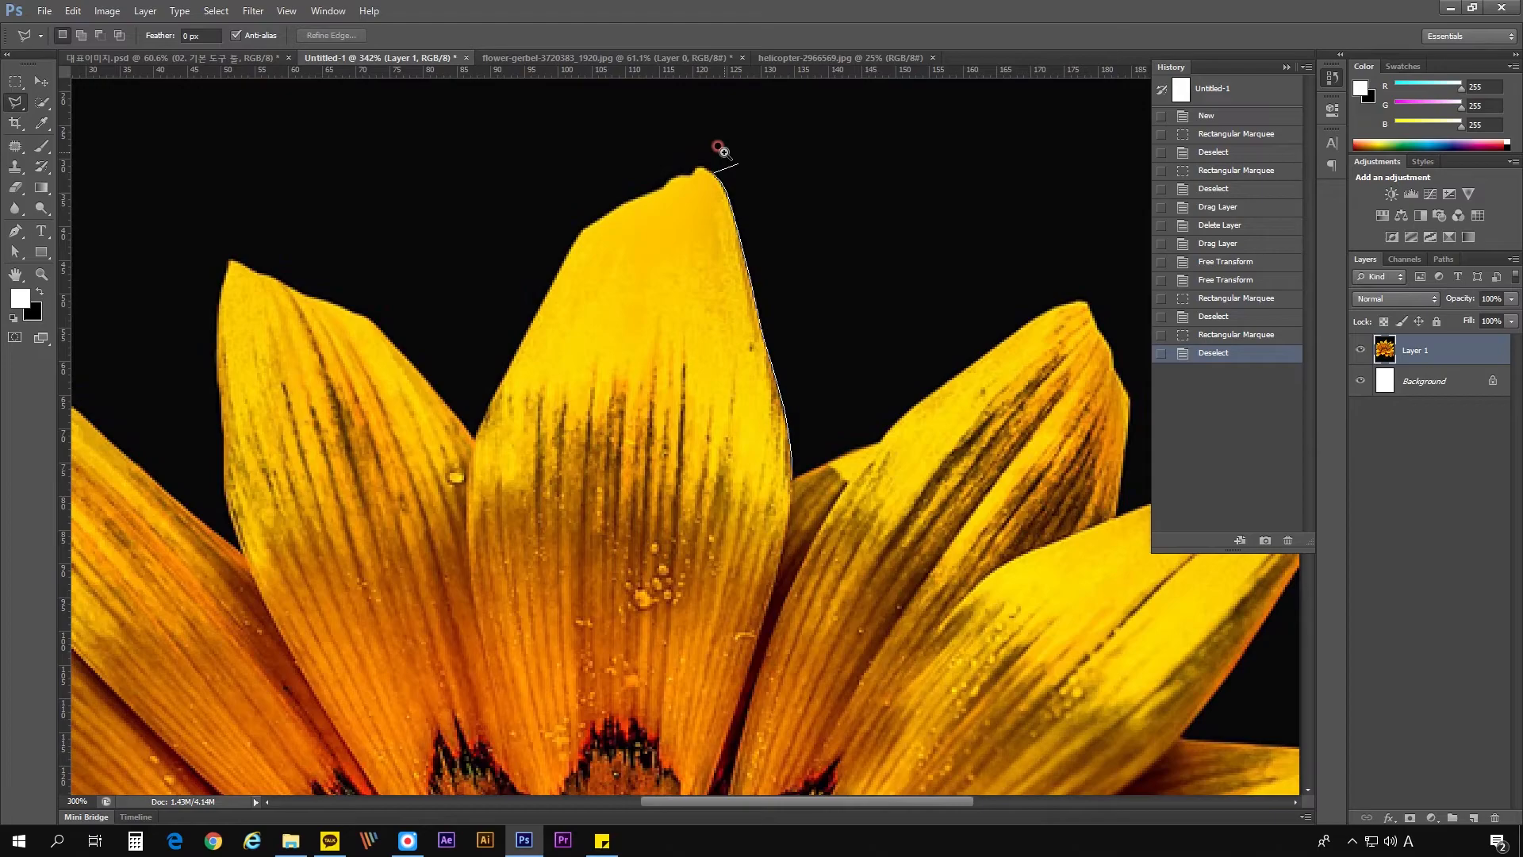
left_click(723, 151, "ctrl")
left_click(714, 147, "ctrl")
left_click(718, 153, "ctrl")
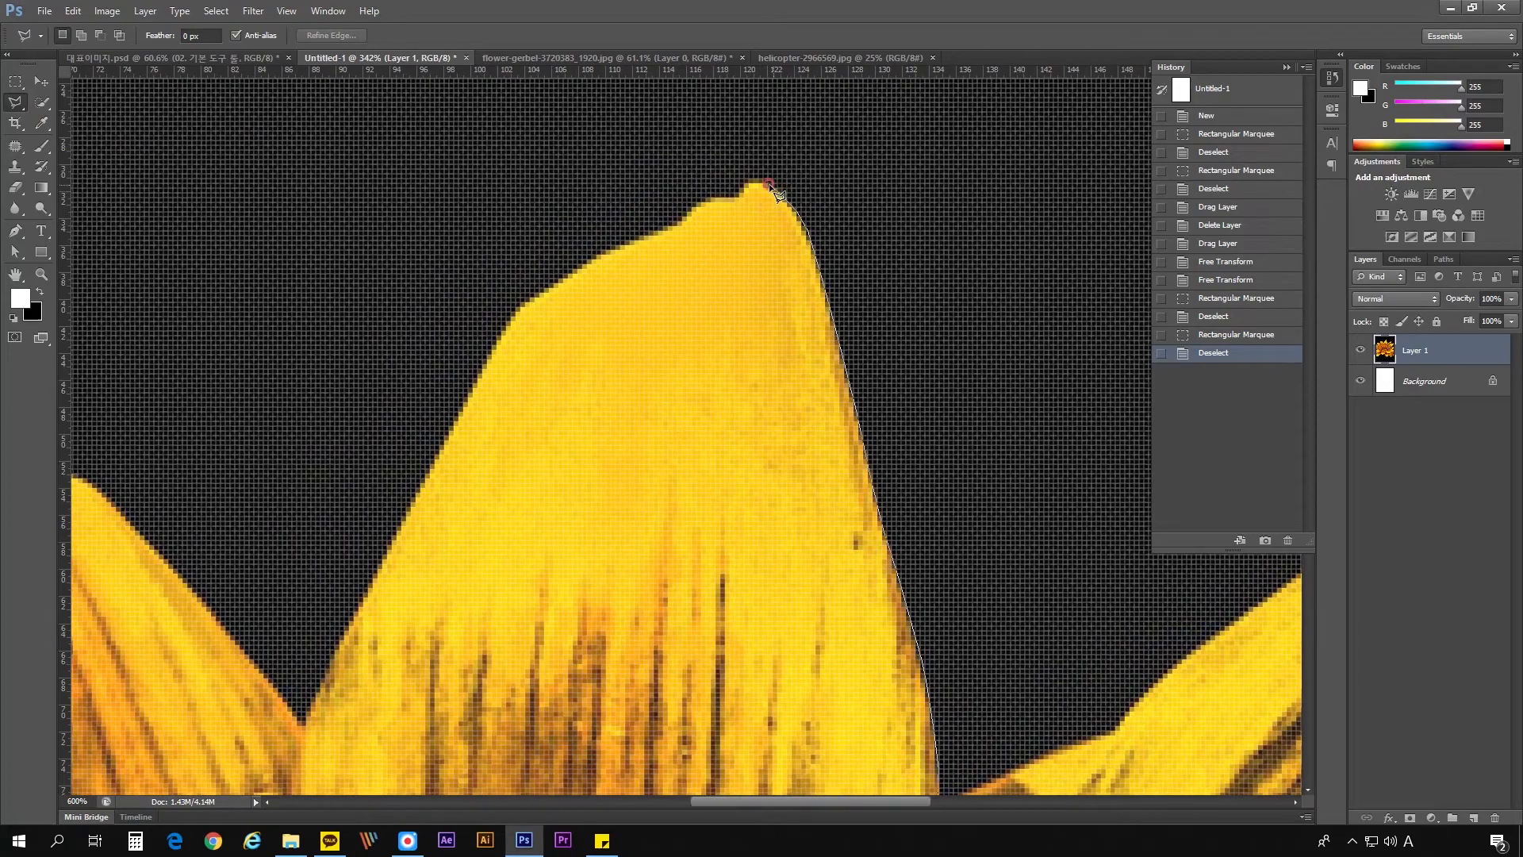
- Continue the Polygonal Lasso outline around the central petal's tip, close the selection to inspect its edge, and deselect it
left_click(768, 184)
left_click(759, 182)
left_click(748, 182)
left_click(740, 191)
left_click(718, 197)
double_click(663, 231)
scroll(738, 209, "up", 5)
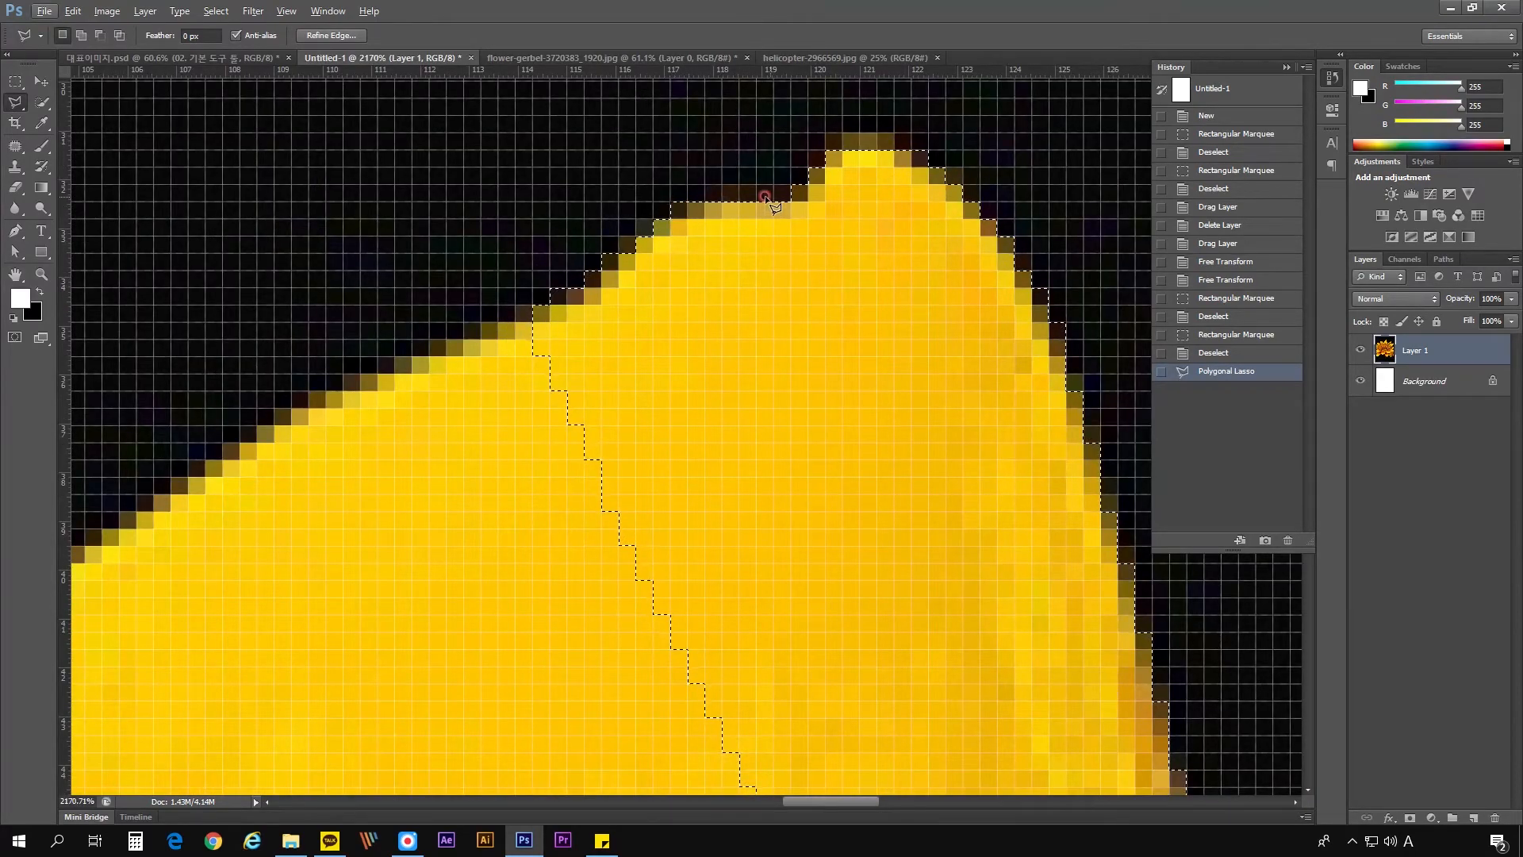
scroll(698, 204, "down", 5)
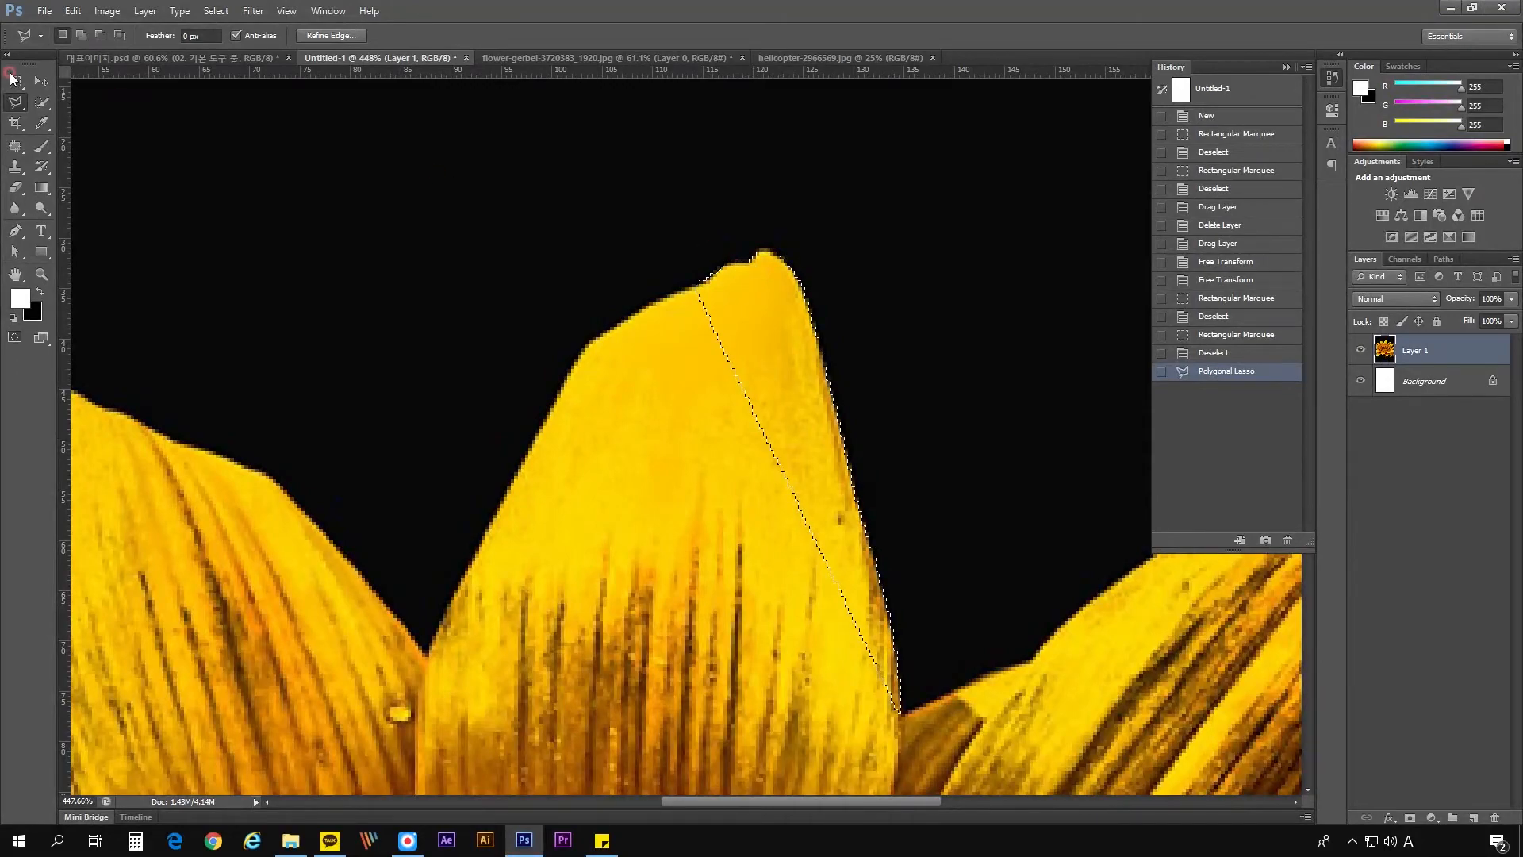
key("ctrl+d")
- Try two freehand selections on the upper part of the central petal with the Lasso tool, deselecting each one
left_click(16, 102)
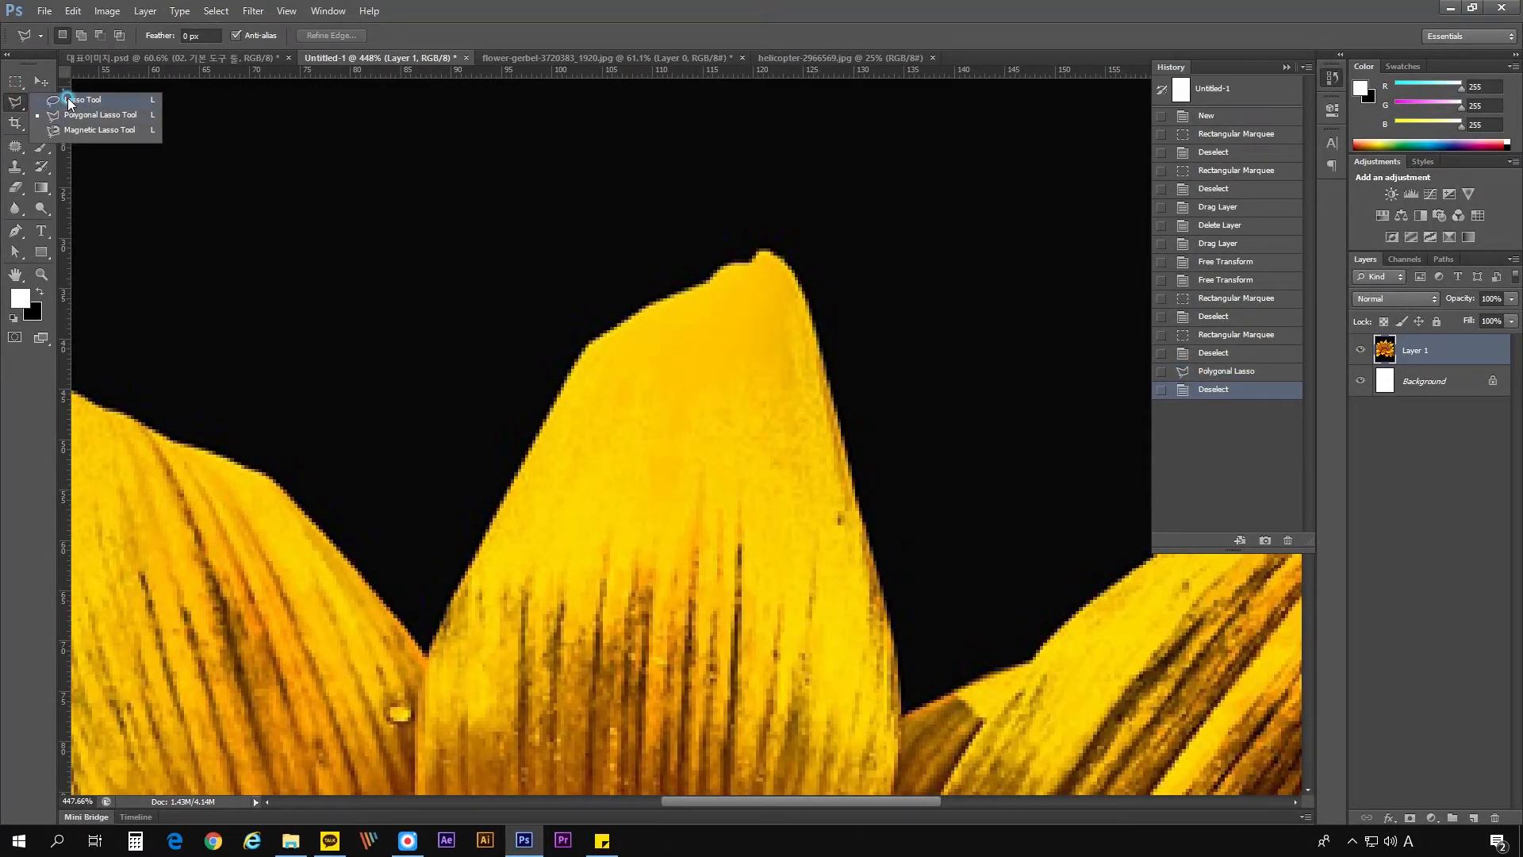
left_click(69, 99)
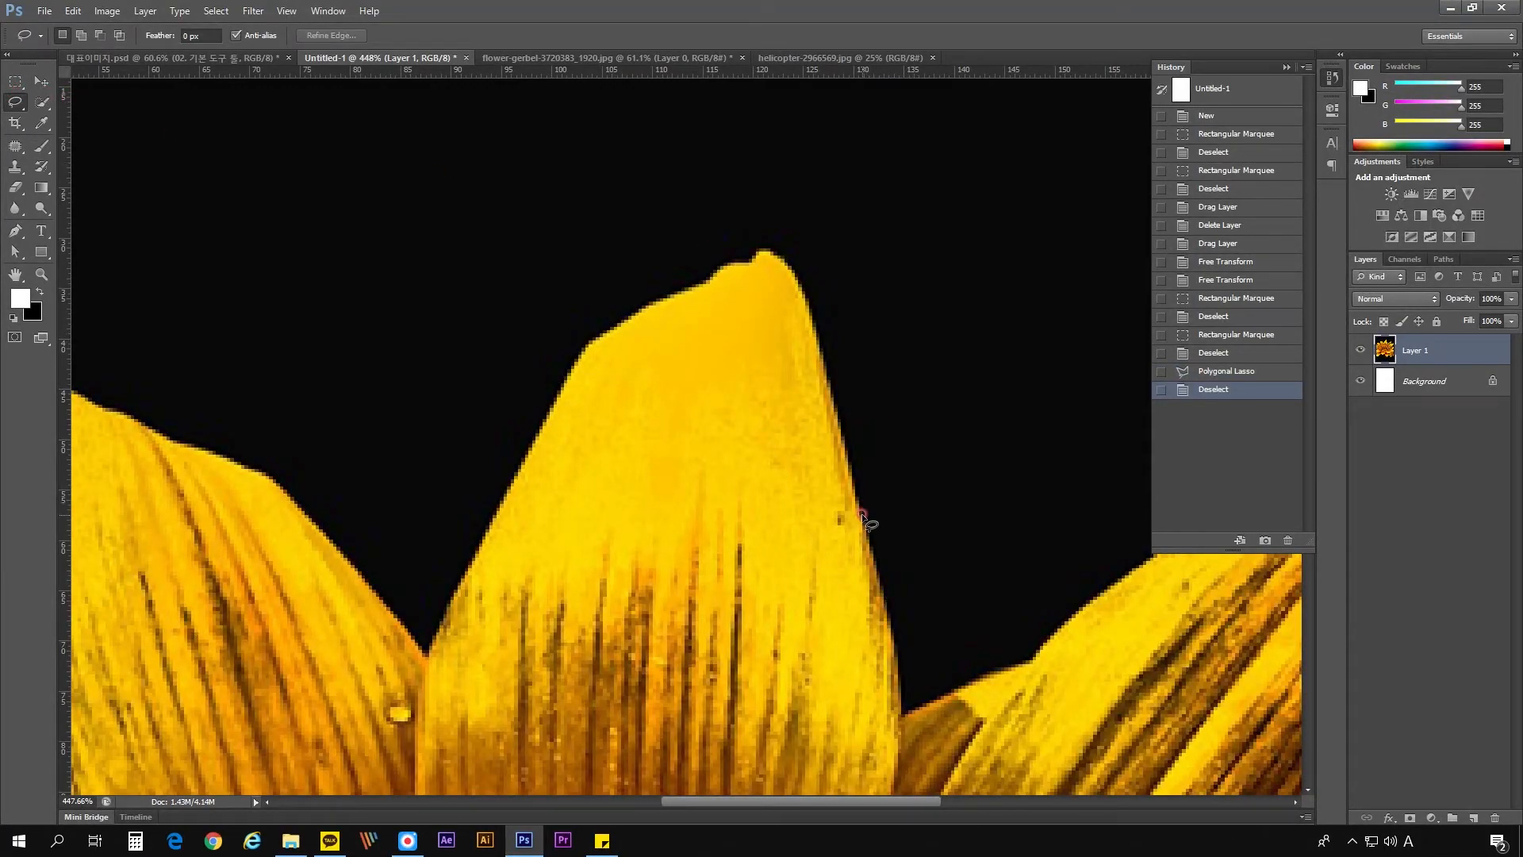
mouse_move(859, 510)
left_mouse_down()
mouse_move(806, 260)
mouse_move(785, 237)
mouse_move(687, 233)
mouse_move(611, 303)
left_mouse_up()
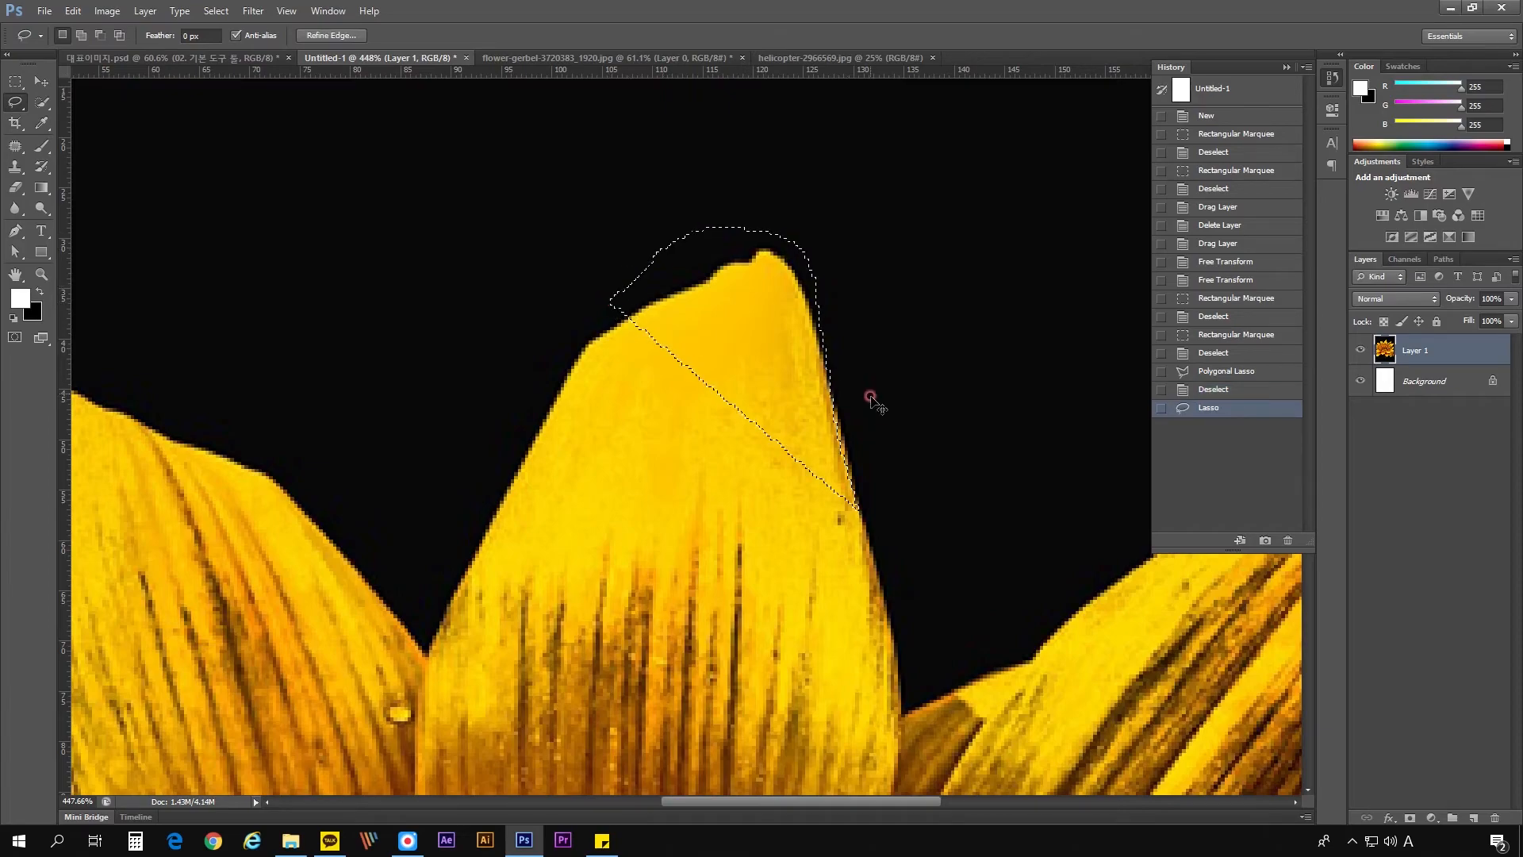
left_click(870, 397)
mouse_move(881, 570)
left_mouse_down()
mouse_move(816, 343)
mouse_move(789, 316)
mouse_move(745, 309)
mouse_move(669, 329)
mouse_move(612, 441)
mouse_move(659, 623)
left_mouse_up()
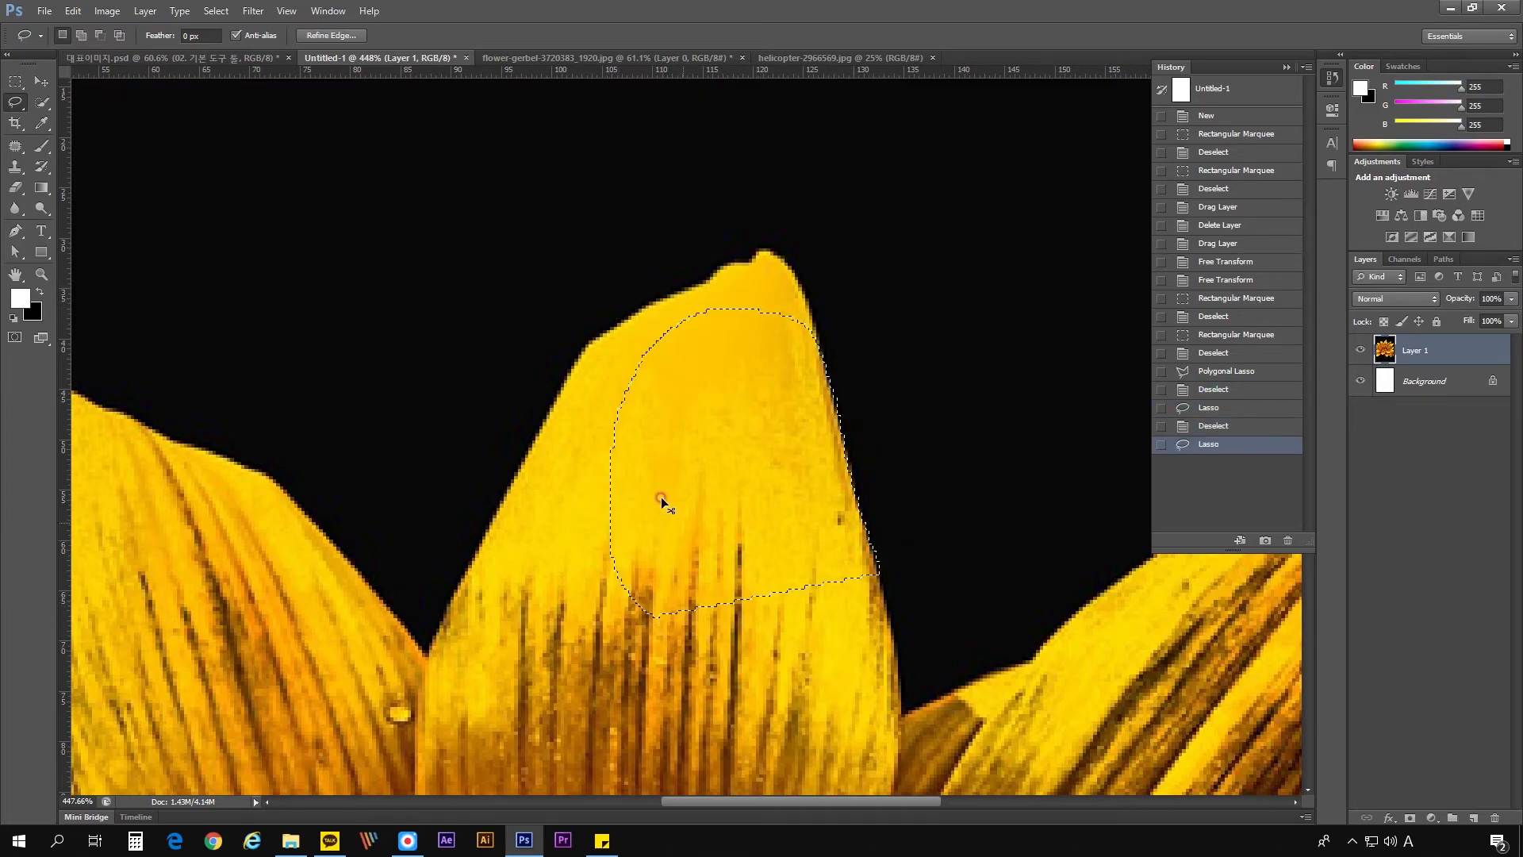
left_click(742, 580)
- Try tracing the central petal's edges into a closed selection with the Magnetic Lasso tool, then deselect
mouse_move(10, 106)
left_mouse_down()
mouse_move(77, 140)
mouse_move(117, 138)
left_mouse_up()
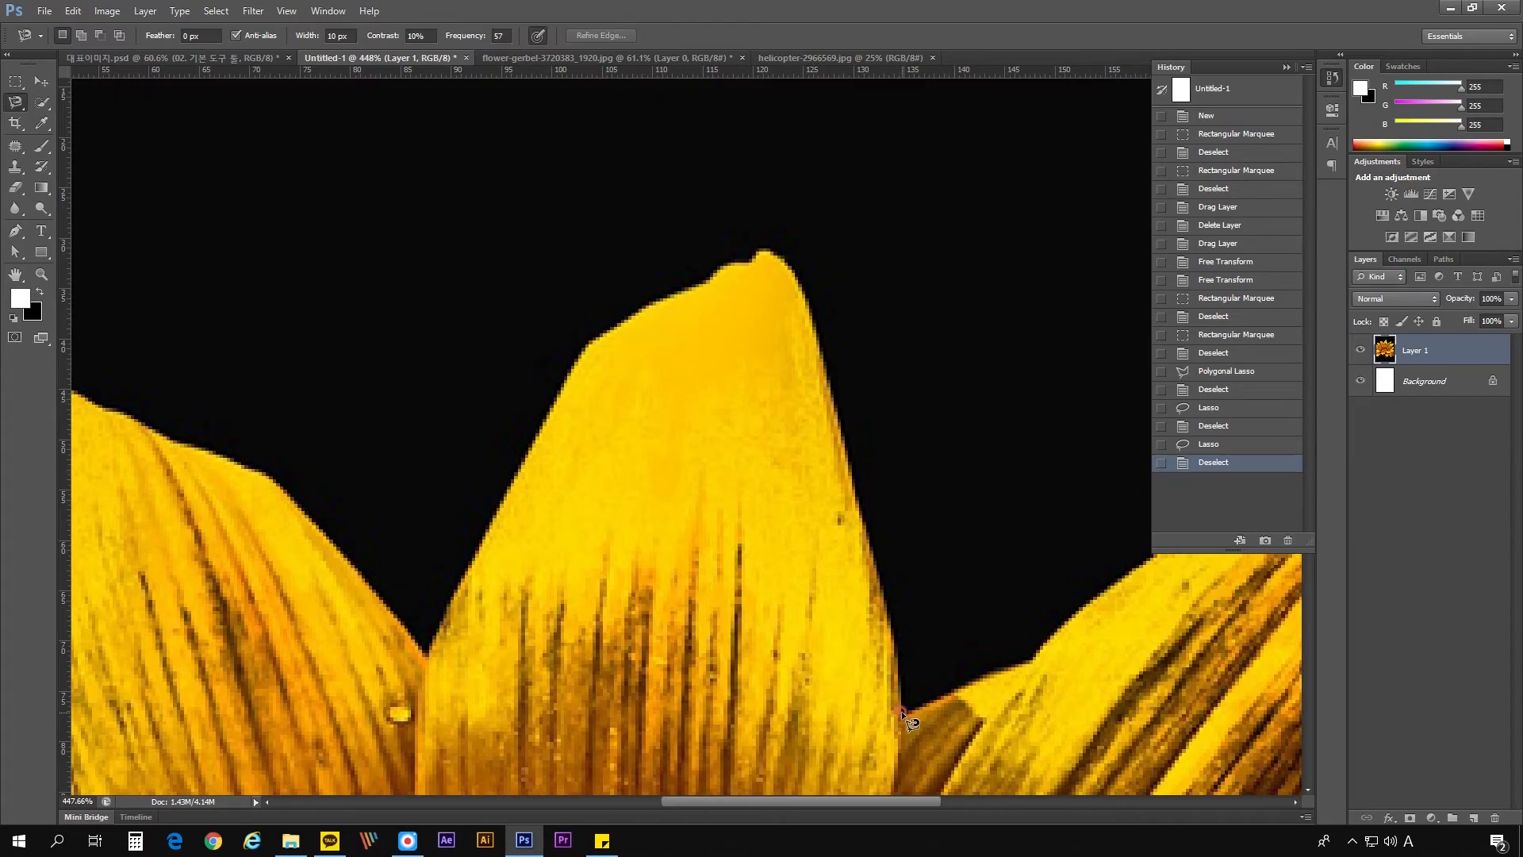
mouse_move(903, 706)
left_mouse_down()
mouse_move(811, 301)
mouse_move(771, 248)
mouse_move(748, 266)
mouse_move(779, 256)
left_mouse_up()
mouse_move(615, 331)
left_mouse_down()
mouse_move(523, 420)
mouse_move(425, 672)
mouse_move(646, 620)
mouse_move(902, 711)
left_mouse_up()
scroll(478, 554, "up", 4)
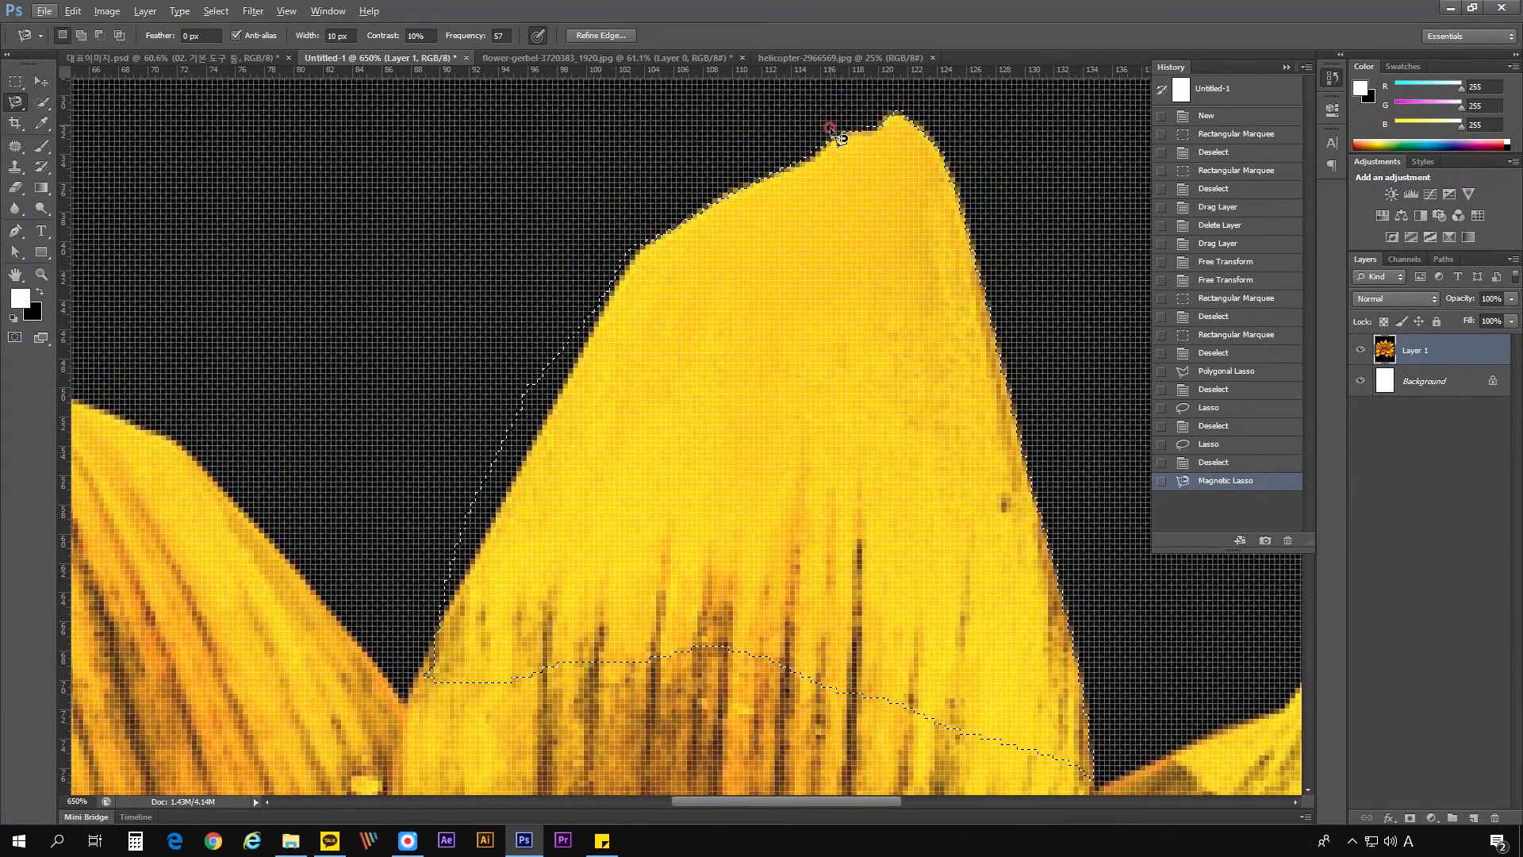
scroll(788, 188, "down", 3)
key("ctrl+d")
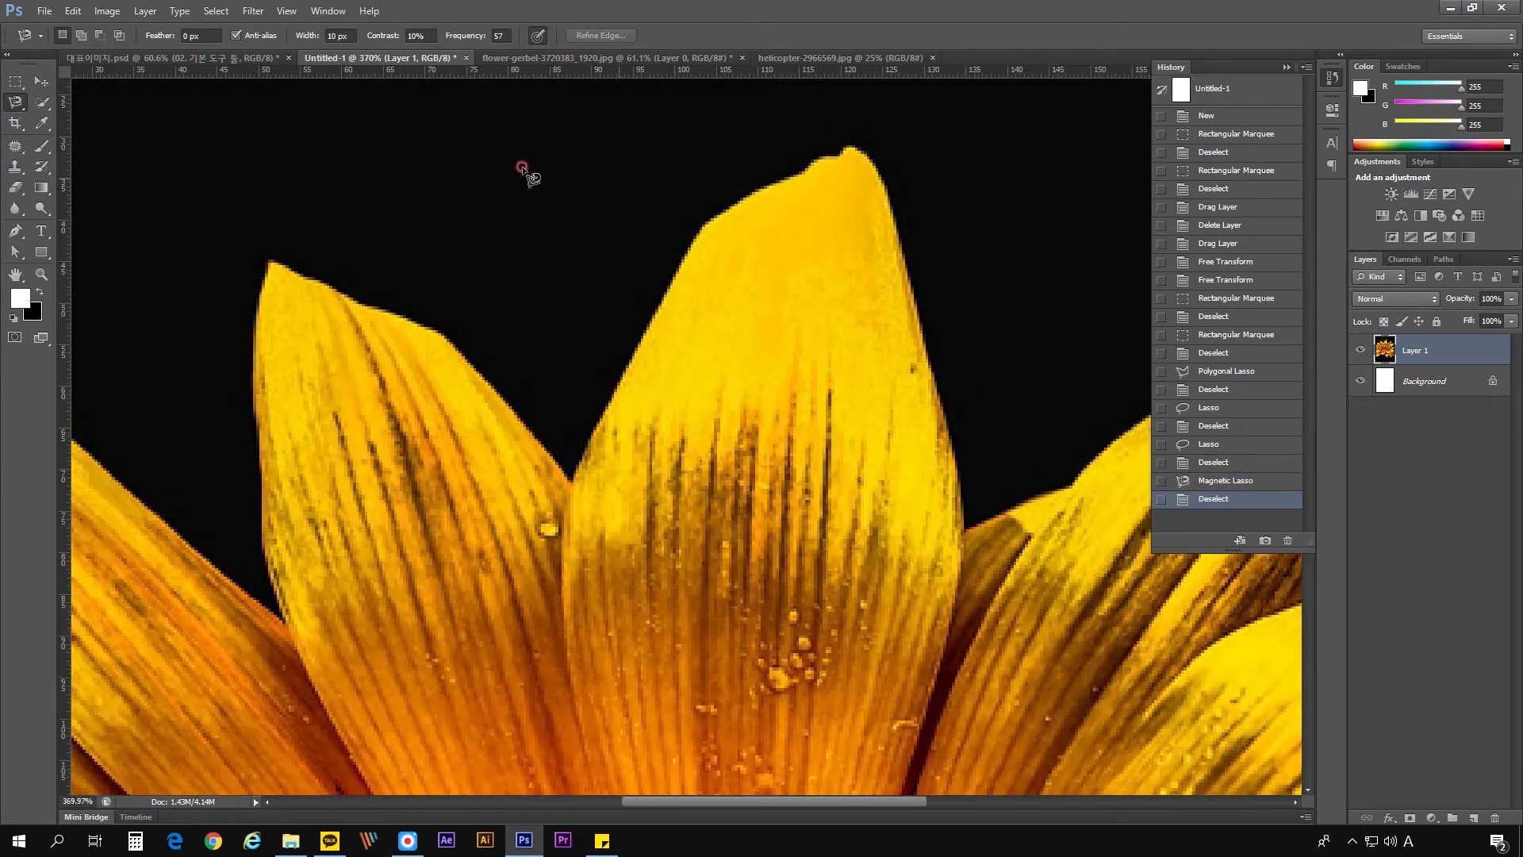
- Start a Polygonal Lasso outline up the central petal's right edge to its tip, panning the canvas while drawing
left_click_drag(16, 103, 71, 116)
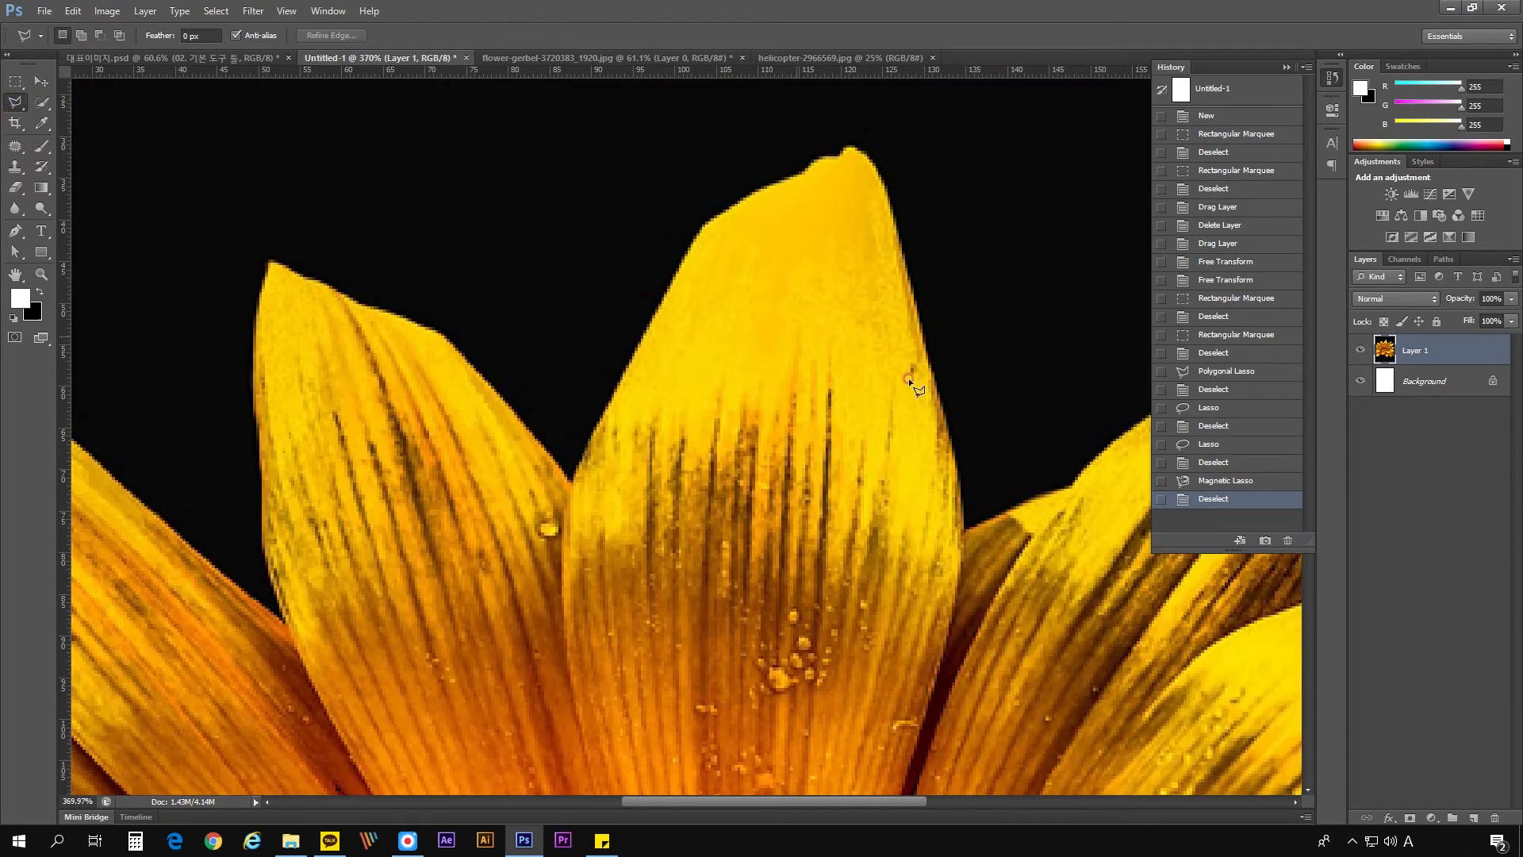
scroll(992, 487, "up", 1)
left_click(957, 469)
left_click(932, 382)
left_click(914, 234)
left_click_drag(856, 116, 901, 469)
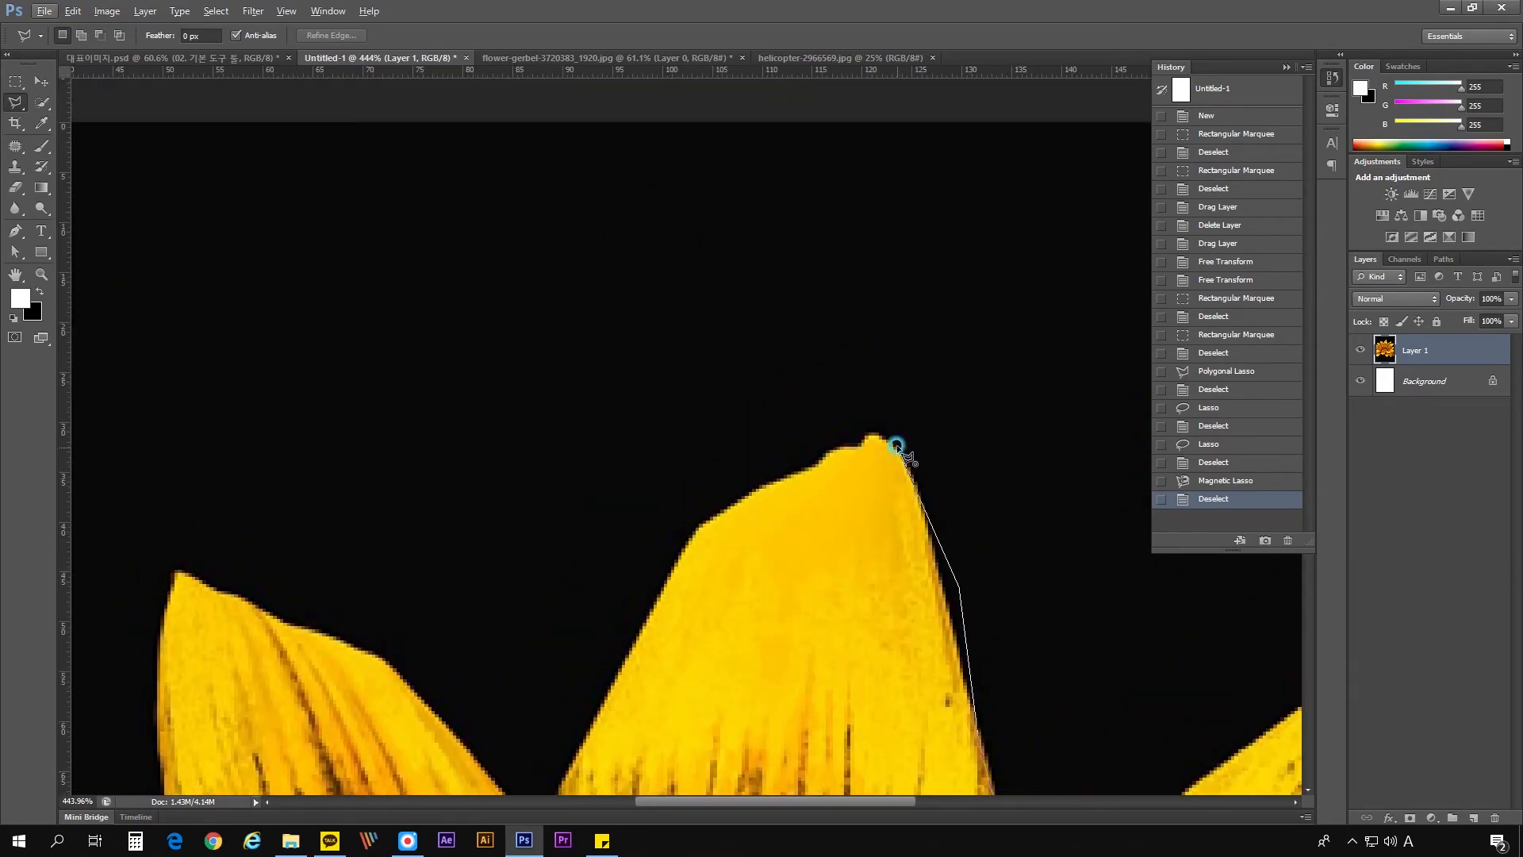
- Extend the Polygonal Lasso outline down the petal's left side, close it across the petal, and deselect
scroll(896, 446, "up", 2)
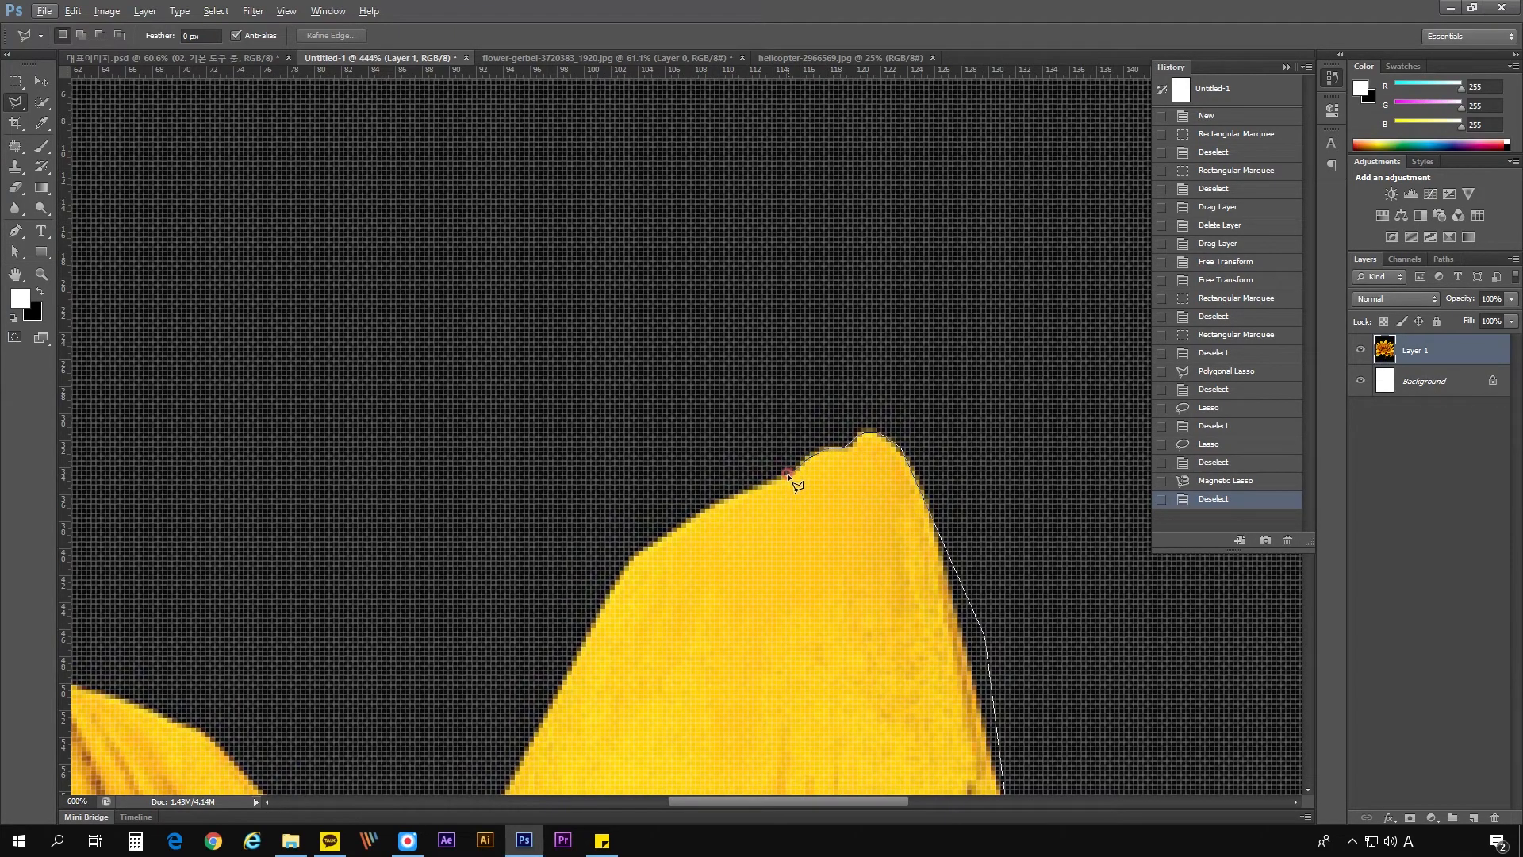
left_click(675, 525)
left_click(619, 567)
double_click(725, 633)
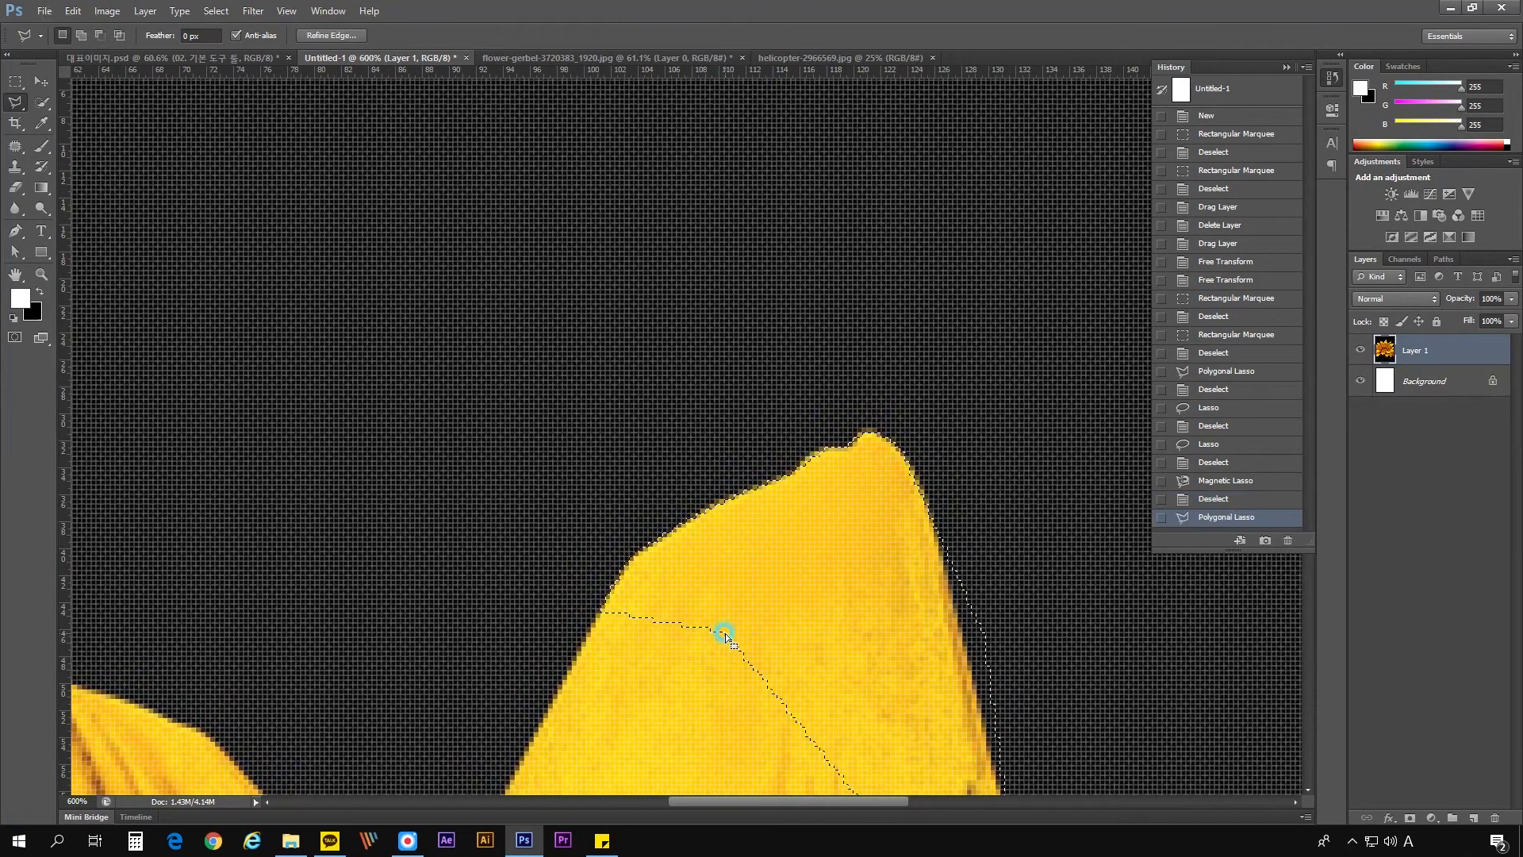
key("ctrl+d")
scroll(772, 503, "down", 3)
scroll(779, 501, "down", 1)
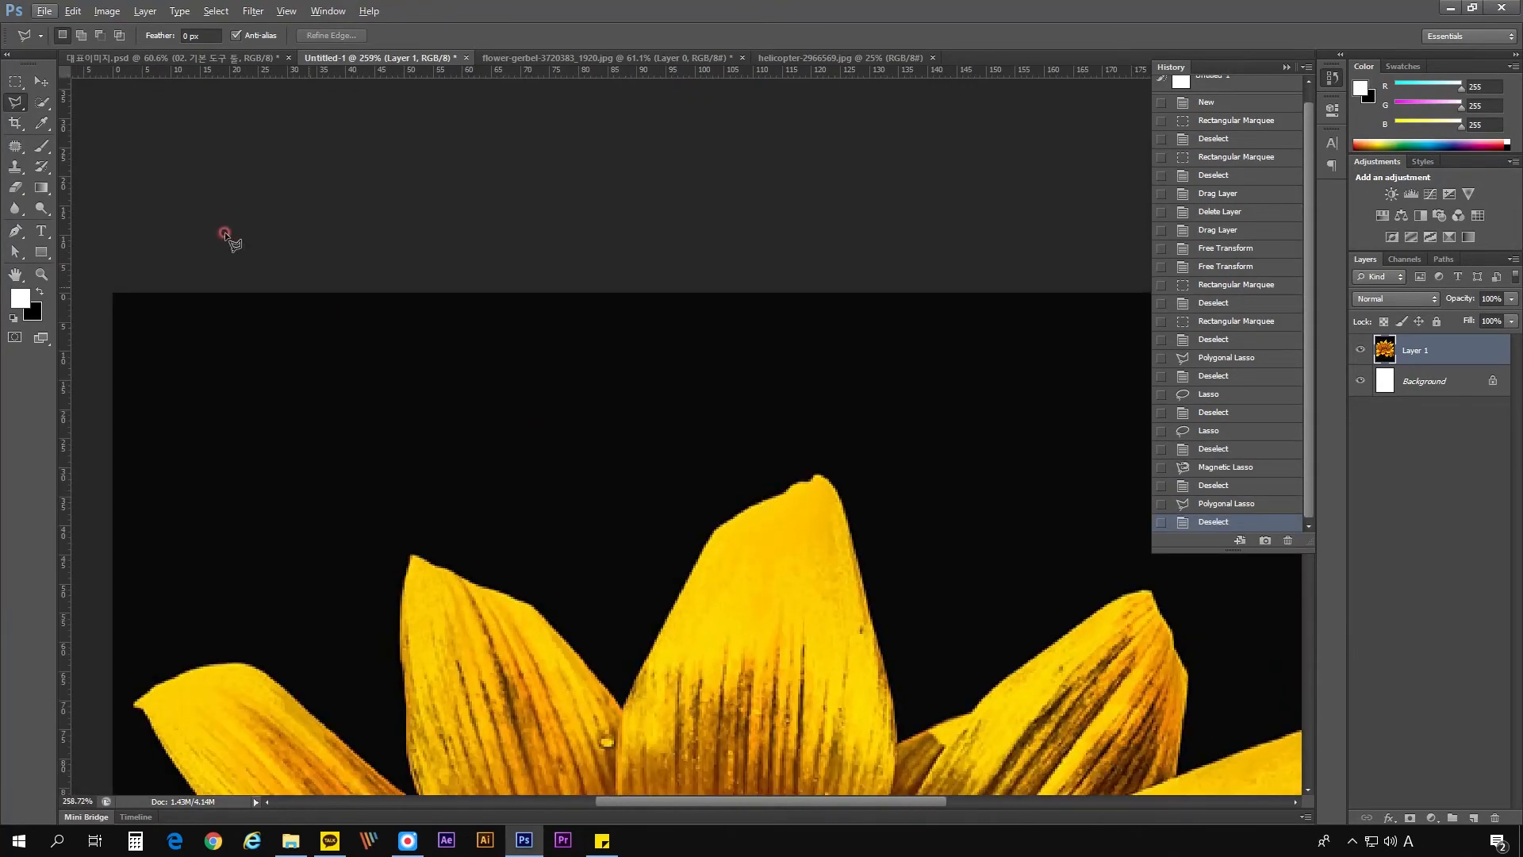
right_click(12, 104)
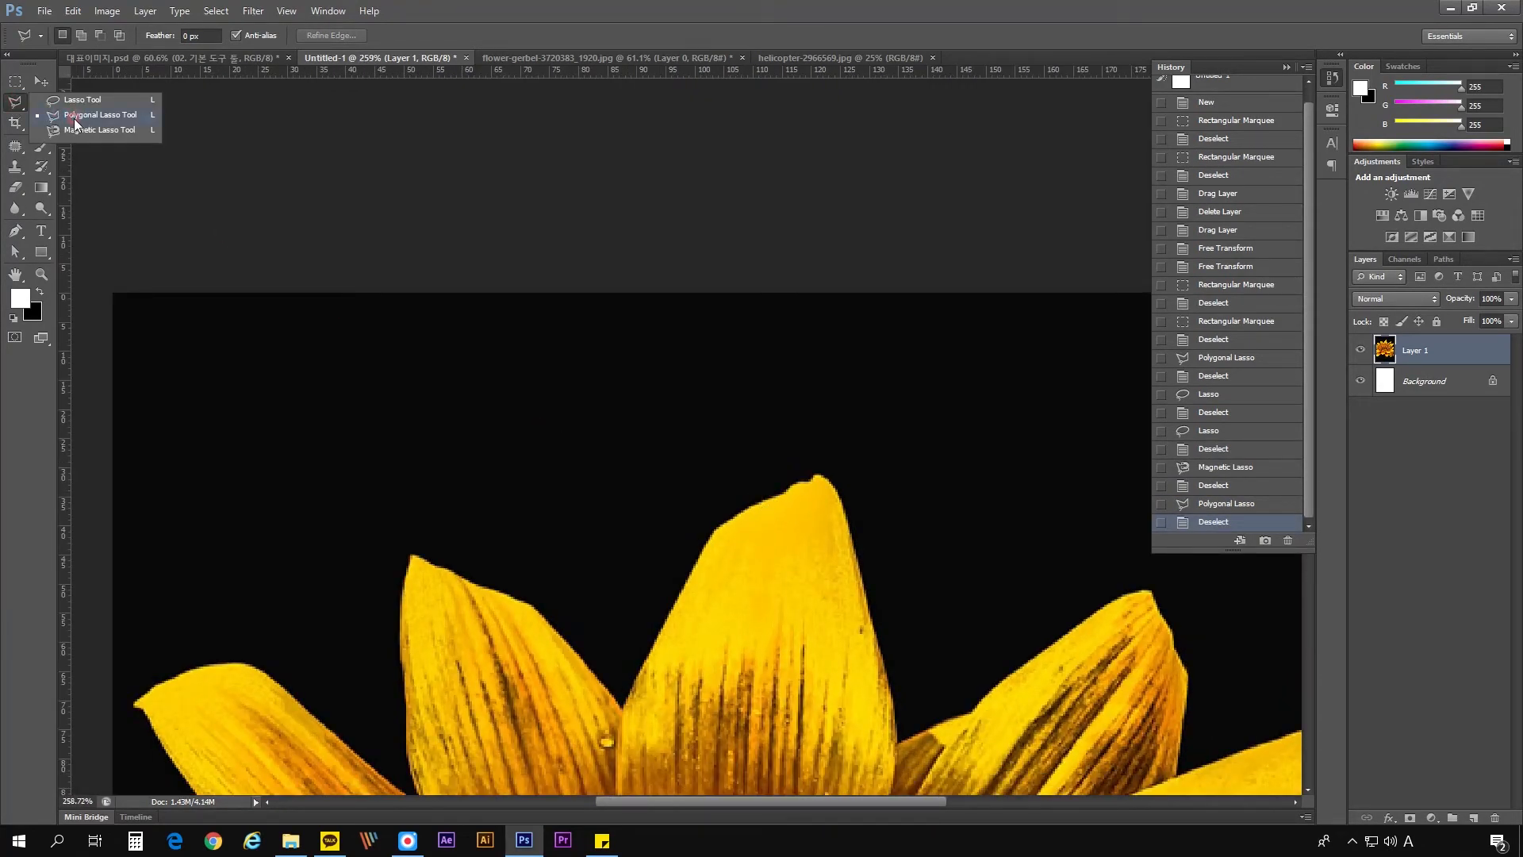
left_click(105, 117)
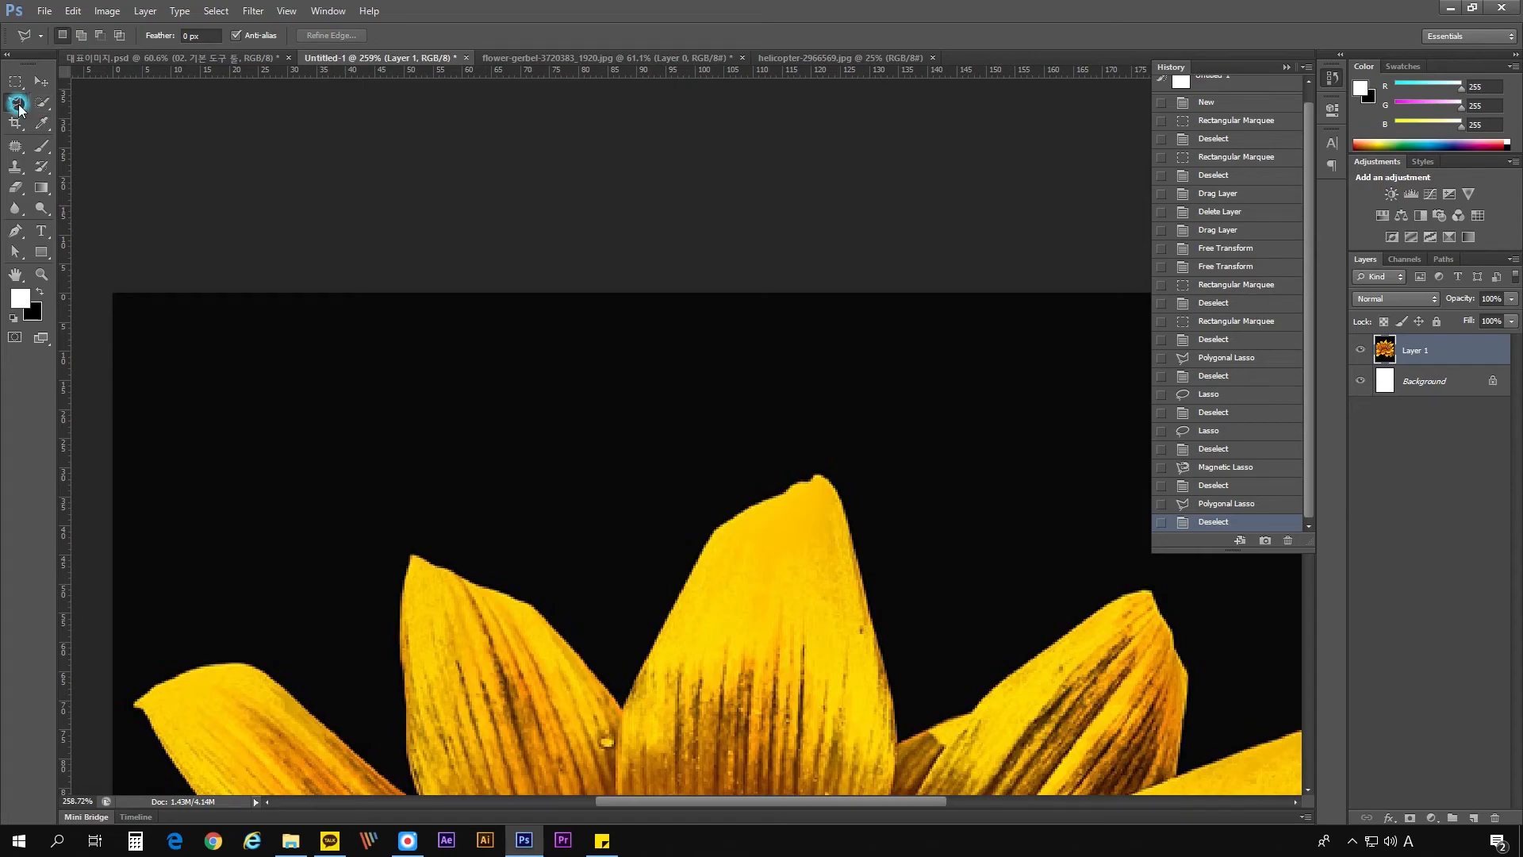
right_click(18, 106)
left_click(66, 117)
left_click(97, 119)
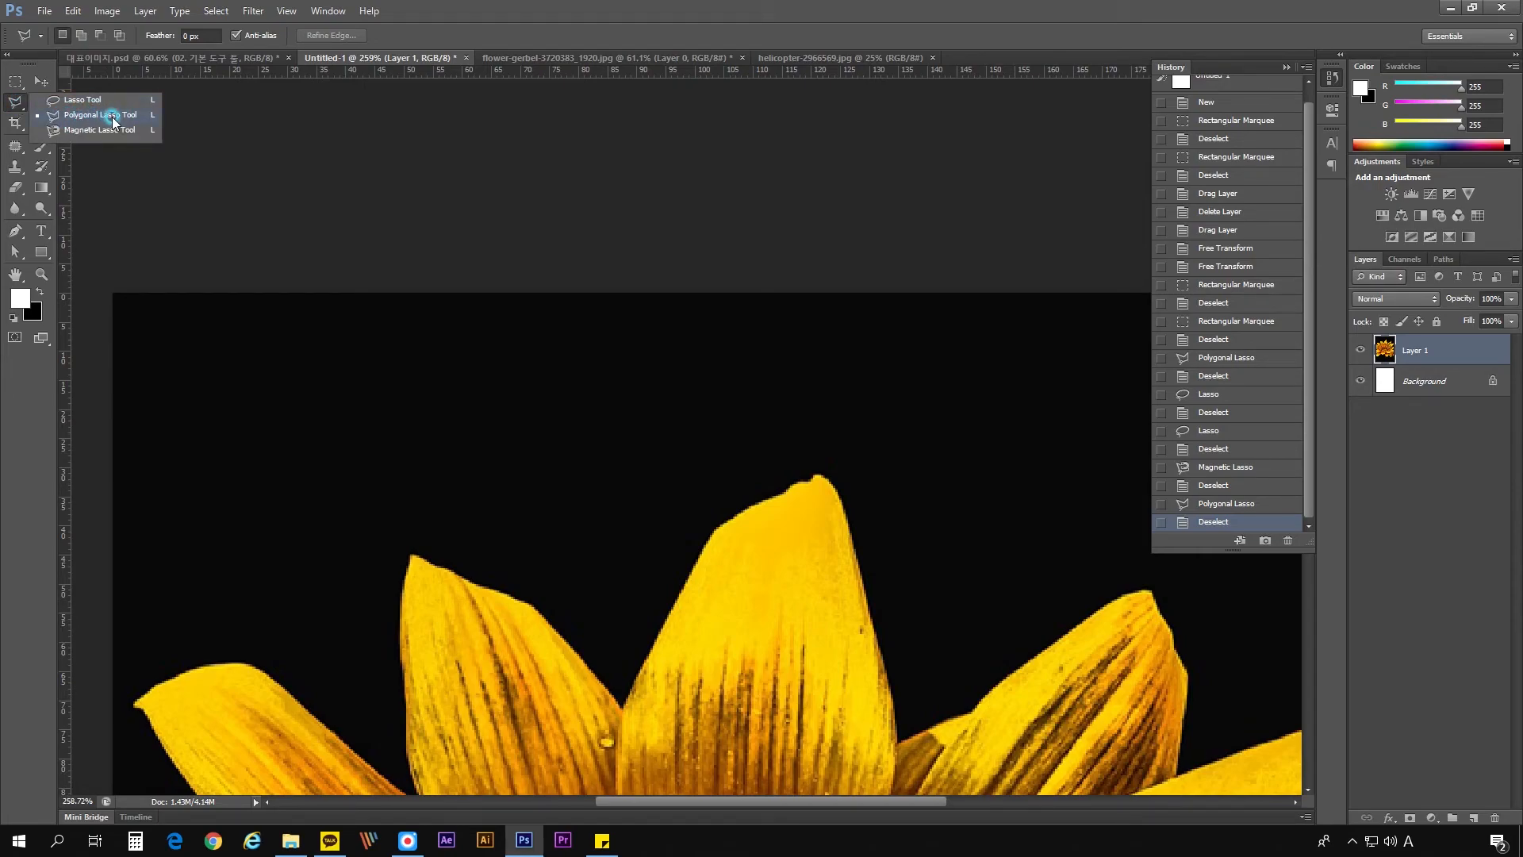
left_click(112, 119)
- Try selecting the black background above the petals with the Quick Selection tool at brush size 35, deselecting after each attempt
left_click(42, 103)
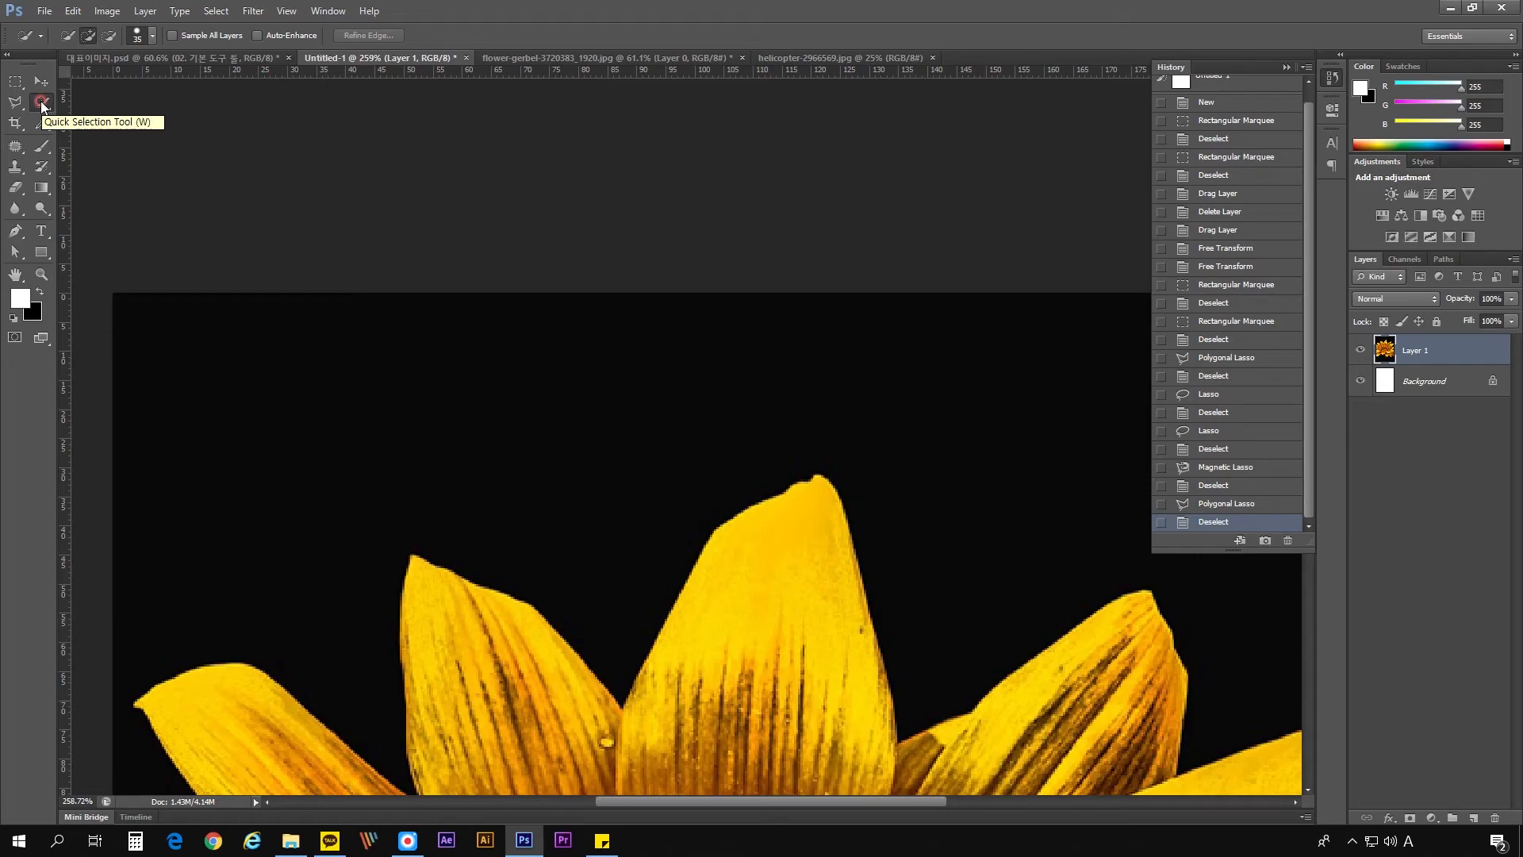
scroll(595, 289, "down", 3)
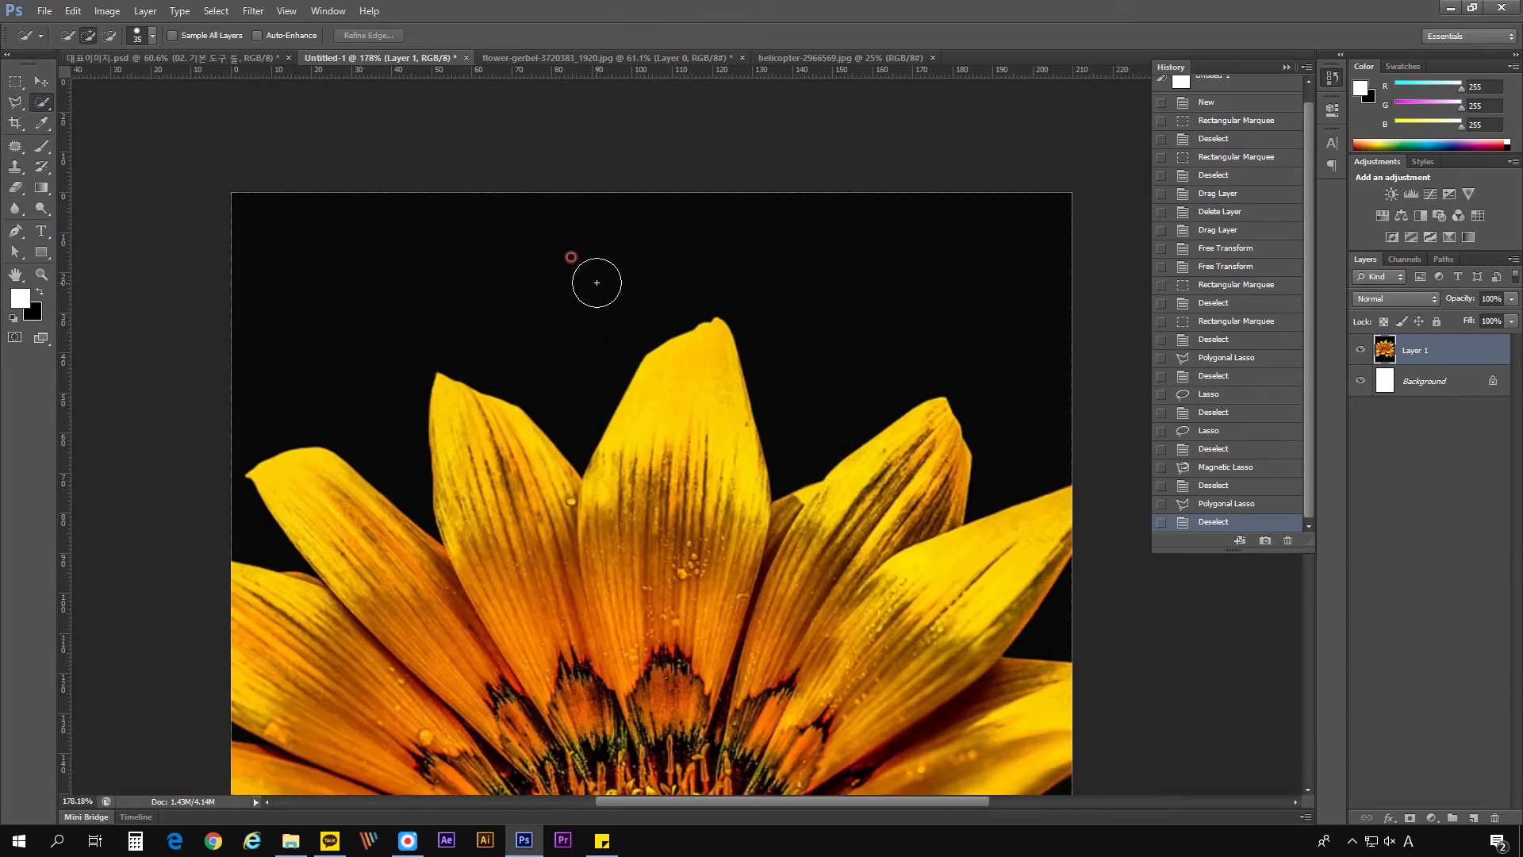
left_click(595, 283)
key("ctrl+d")
left_click(520, 255)
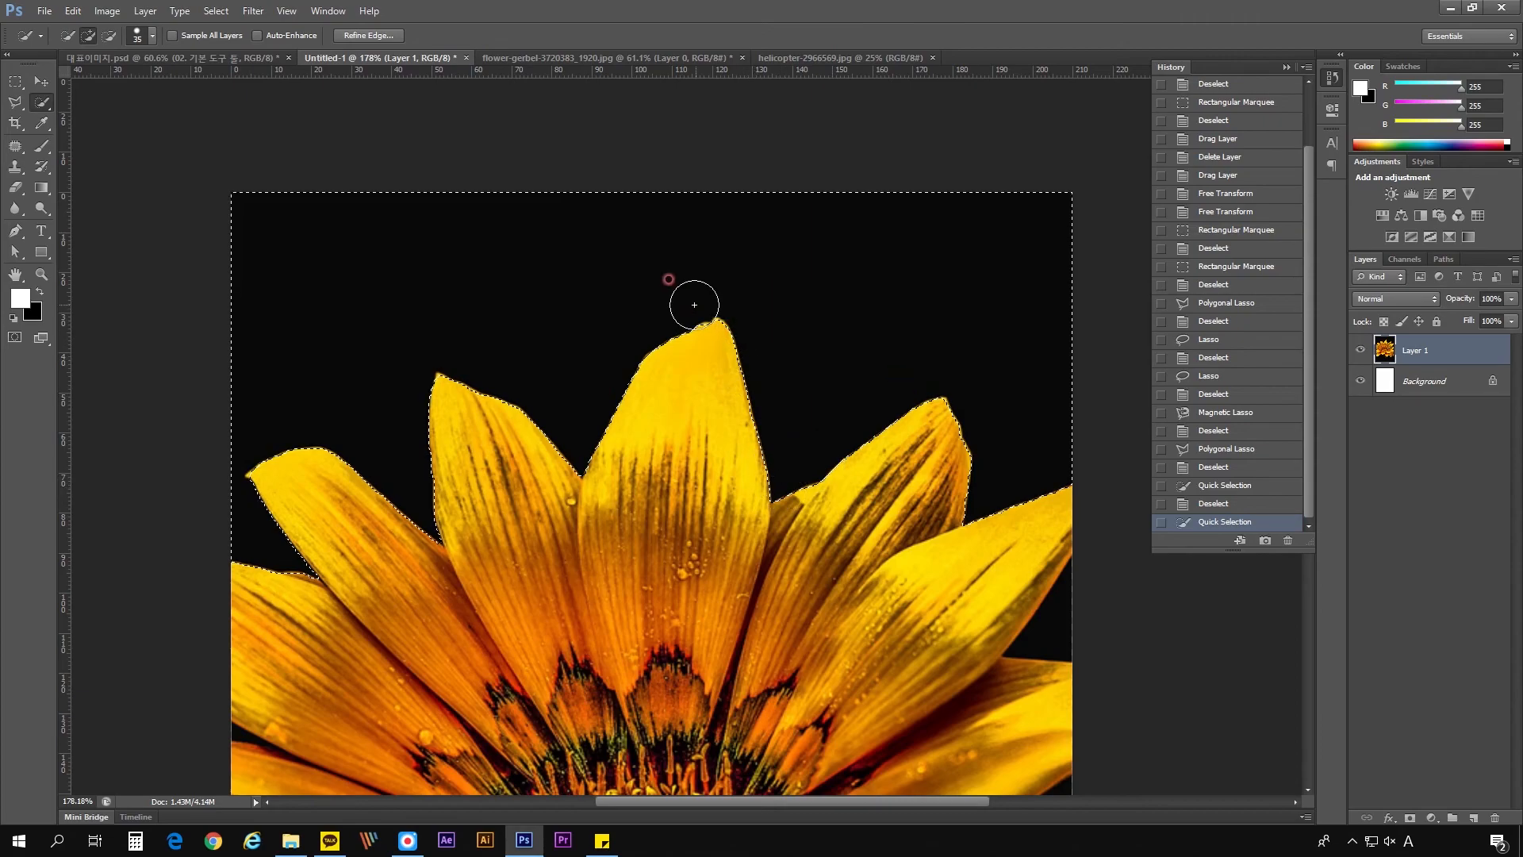
scroll(426, 357, "up", 6)
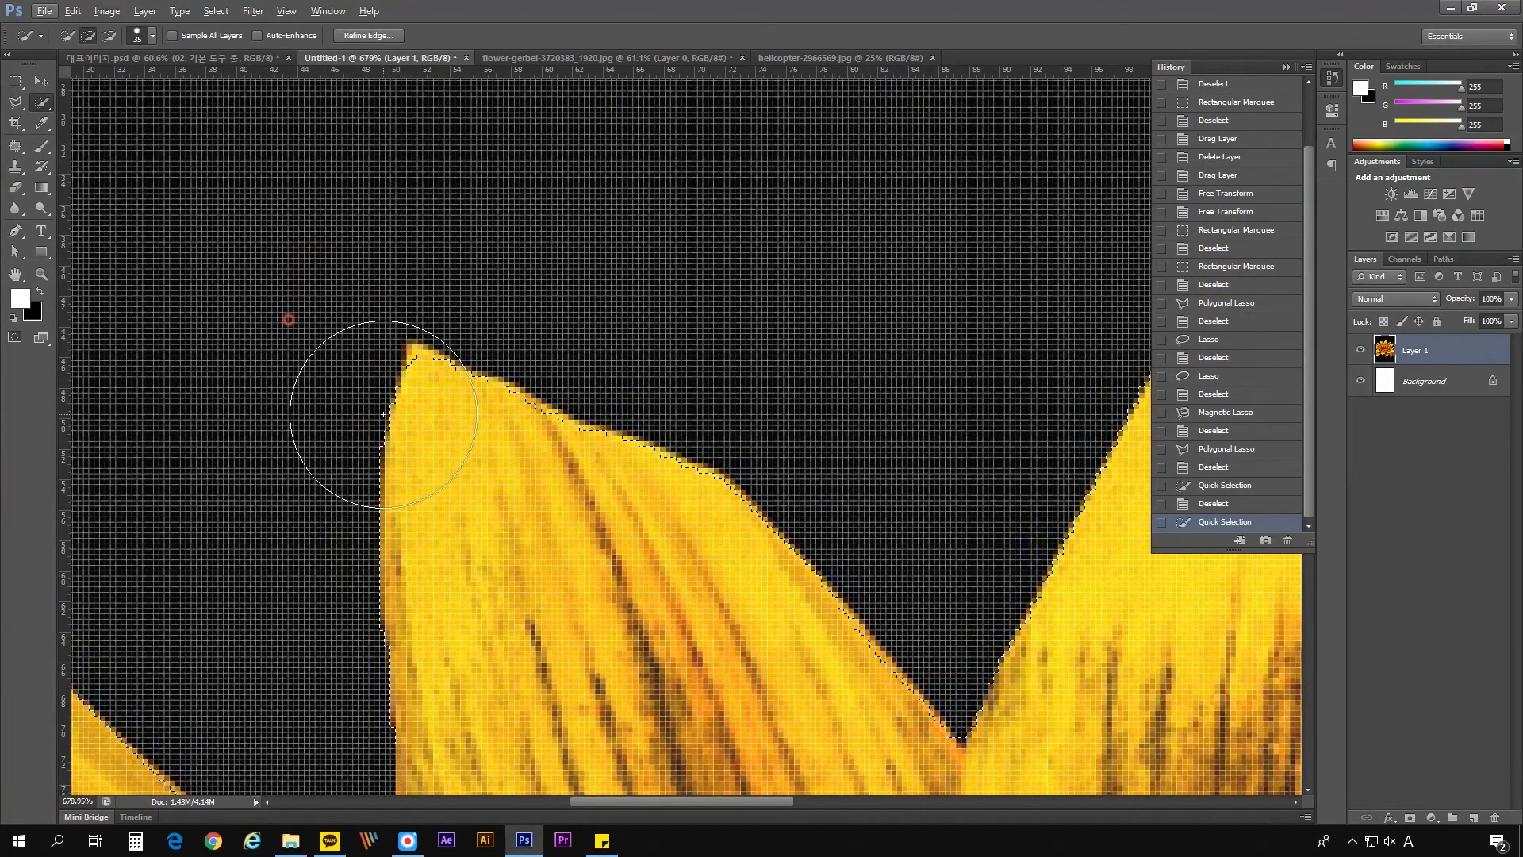
key("ctrl+d")
scroll(564, 377, "down", 4)
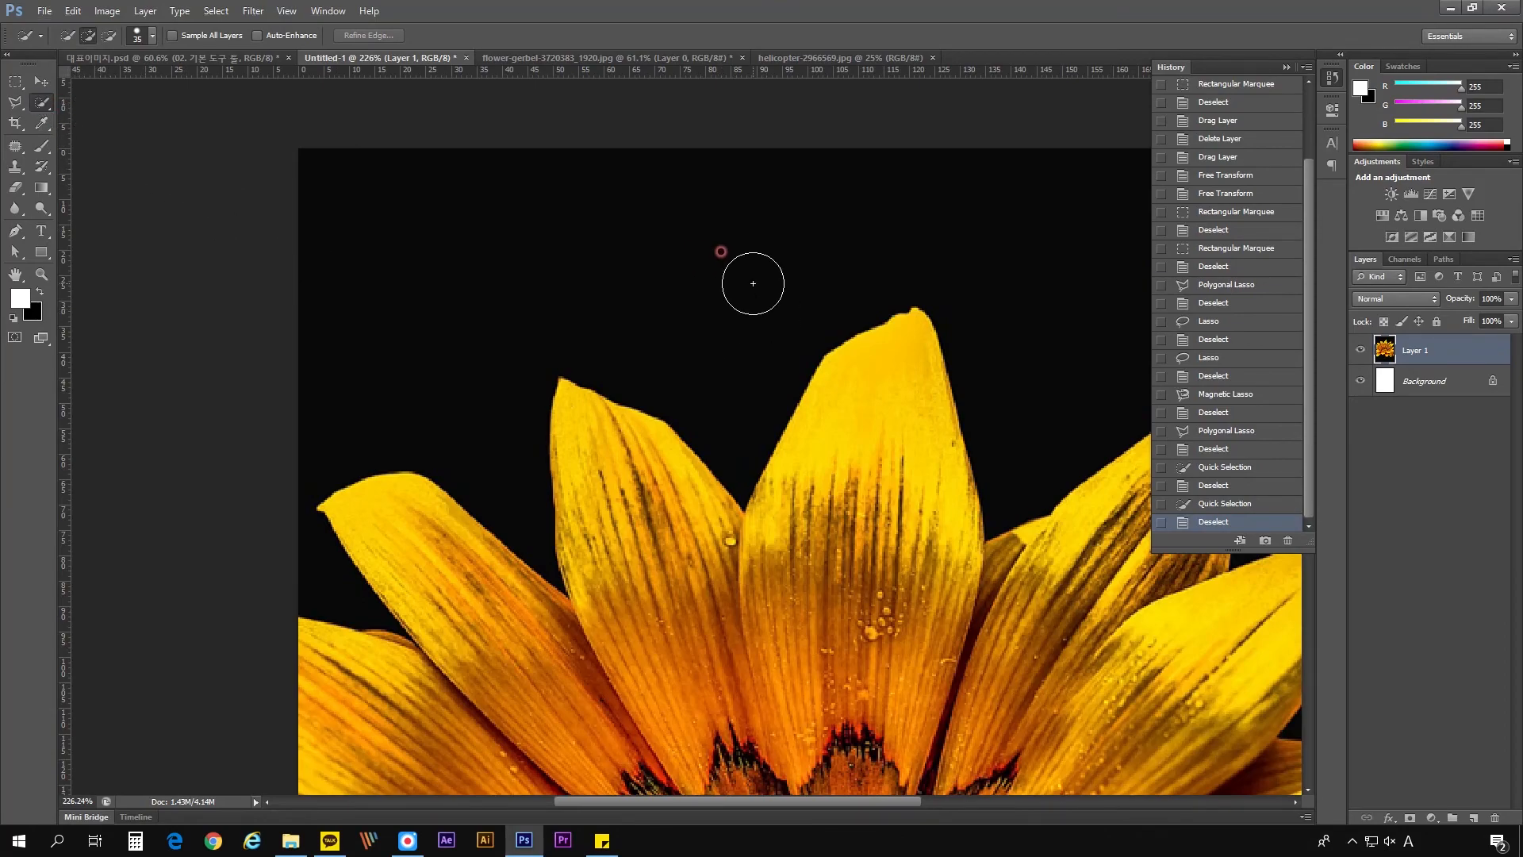
- Quick-select the black background again, try adding and subtracting areas of the petal right of centre, then deselect
left_click_drag(894, 343, 731, 324)
left_click_drag(565, 216, 936, 214)
scroll(963, 293, "up", 1)
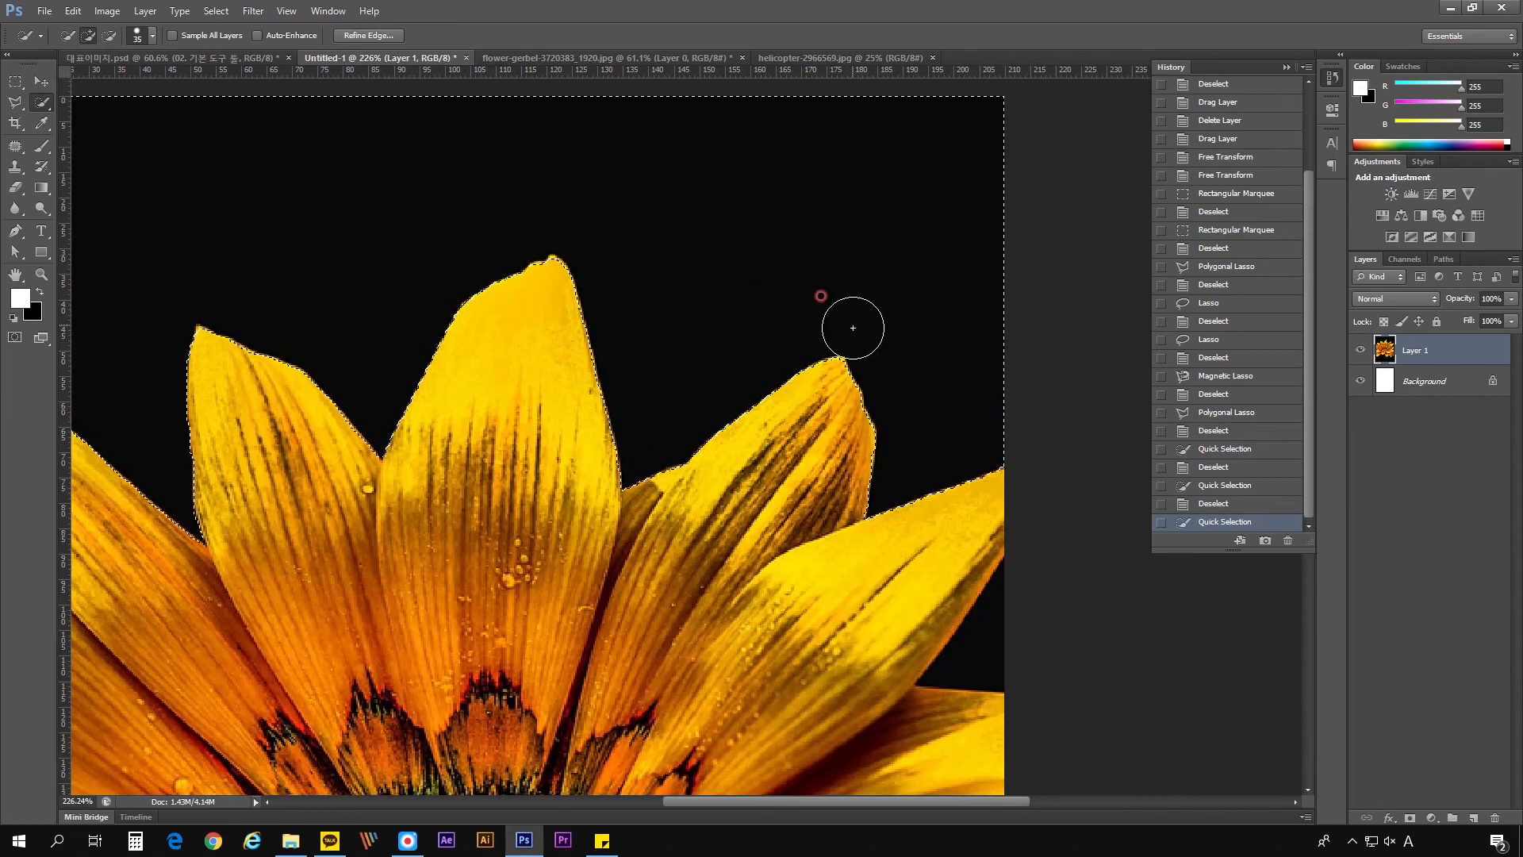
scroll(849, 326, "up", 1)
scroll(887, 366, "up", 1)
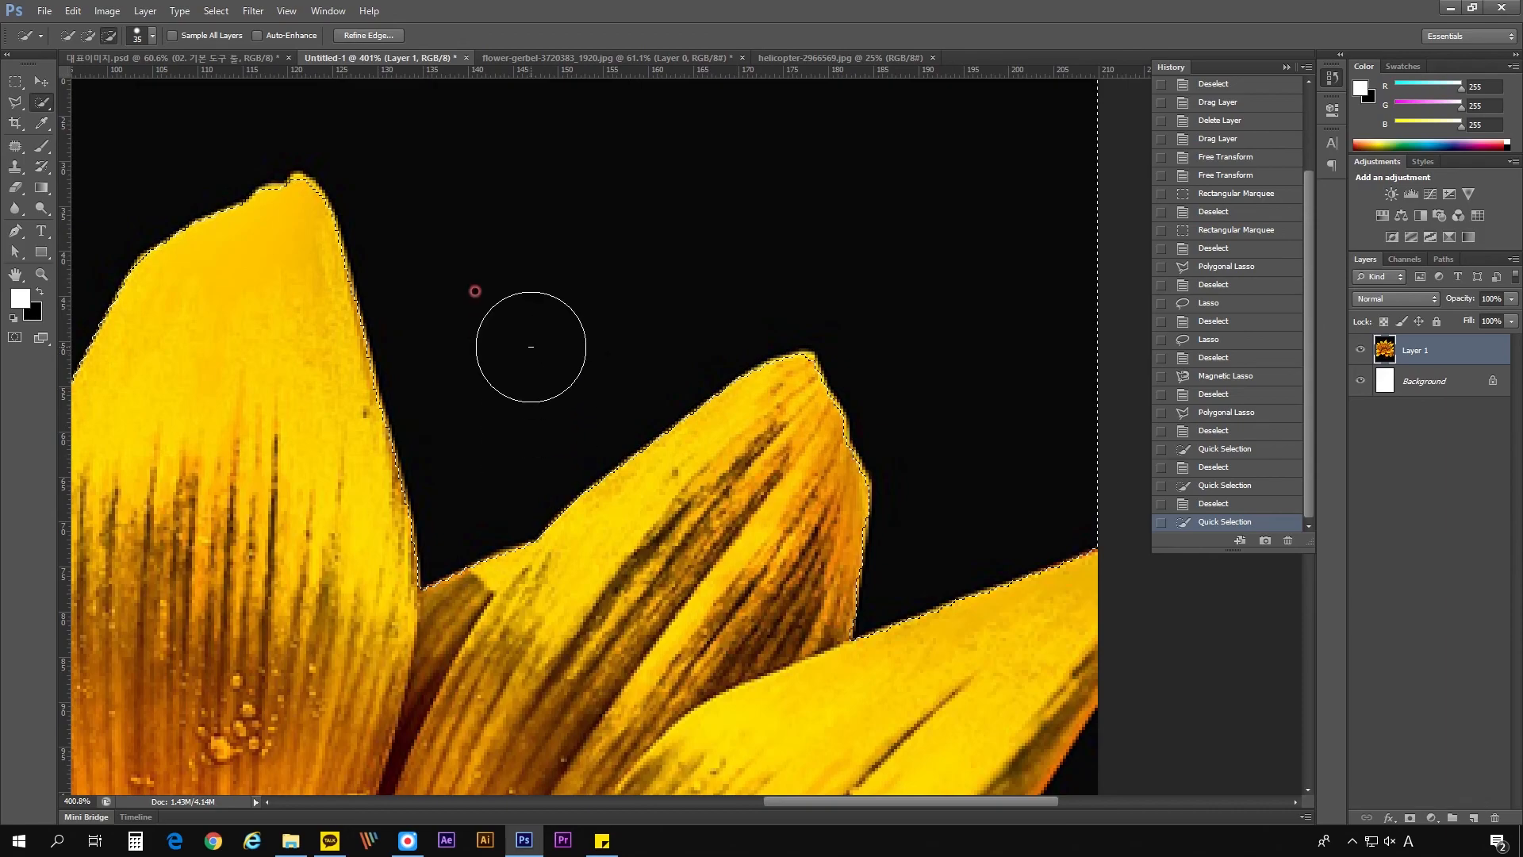
mouse_move(745, 409)
left_mouse_down()
mouse_move(775, 416)
mouse_move(807, 454)
left_mouse_up()
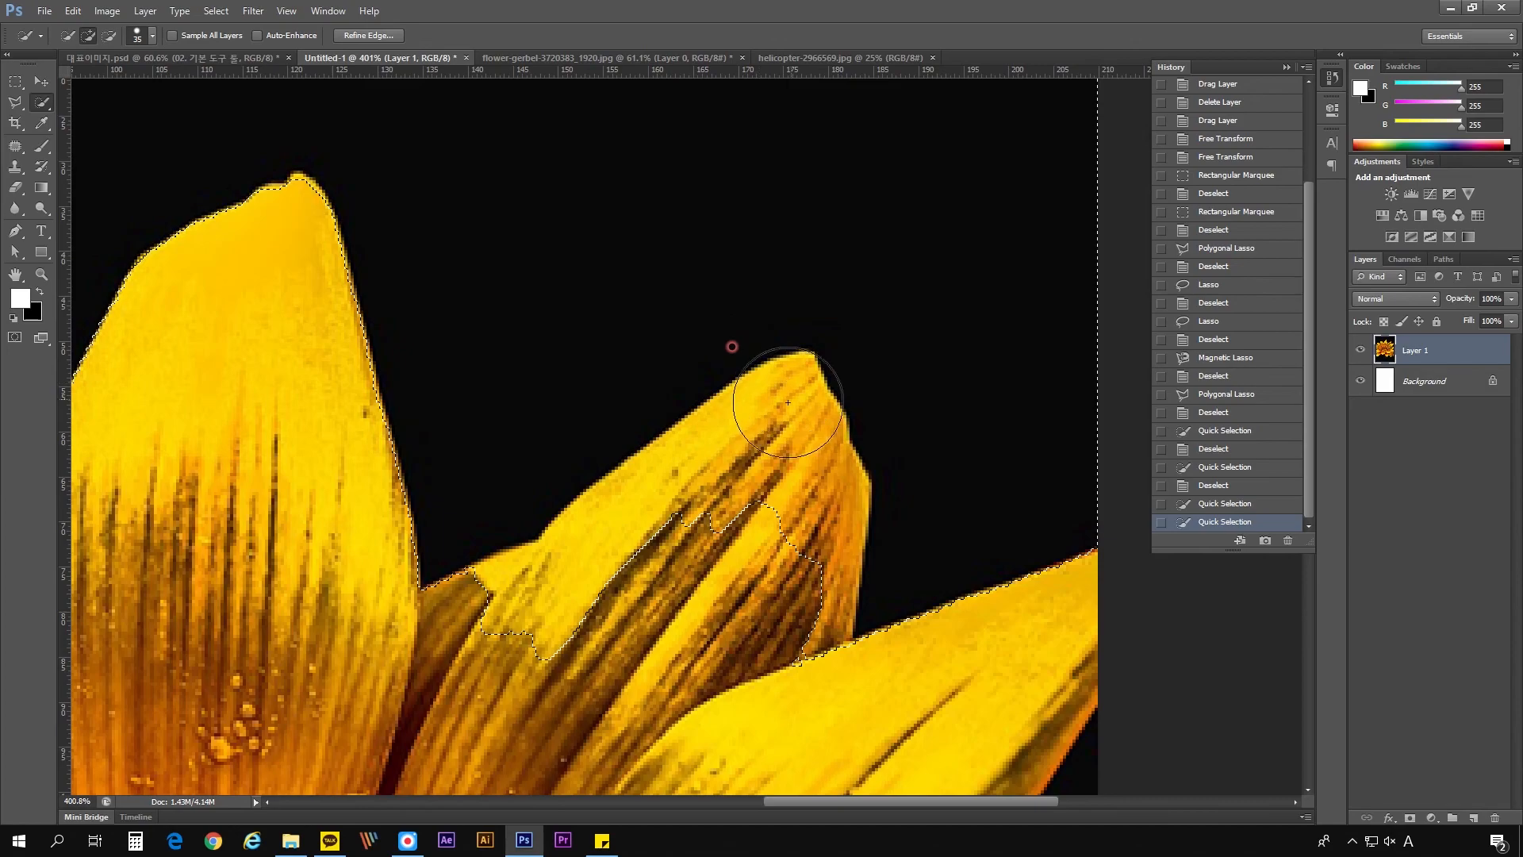
mouse_move(780, 444)
left_mouse_down()
mouse_move(776, 564)
mouse_move(578, 527)
left_mouse_up()
scroll(516, 341, "down", 3)
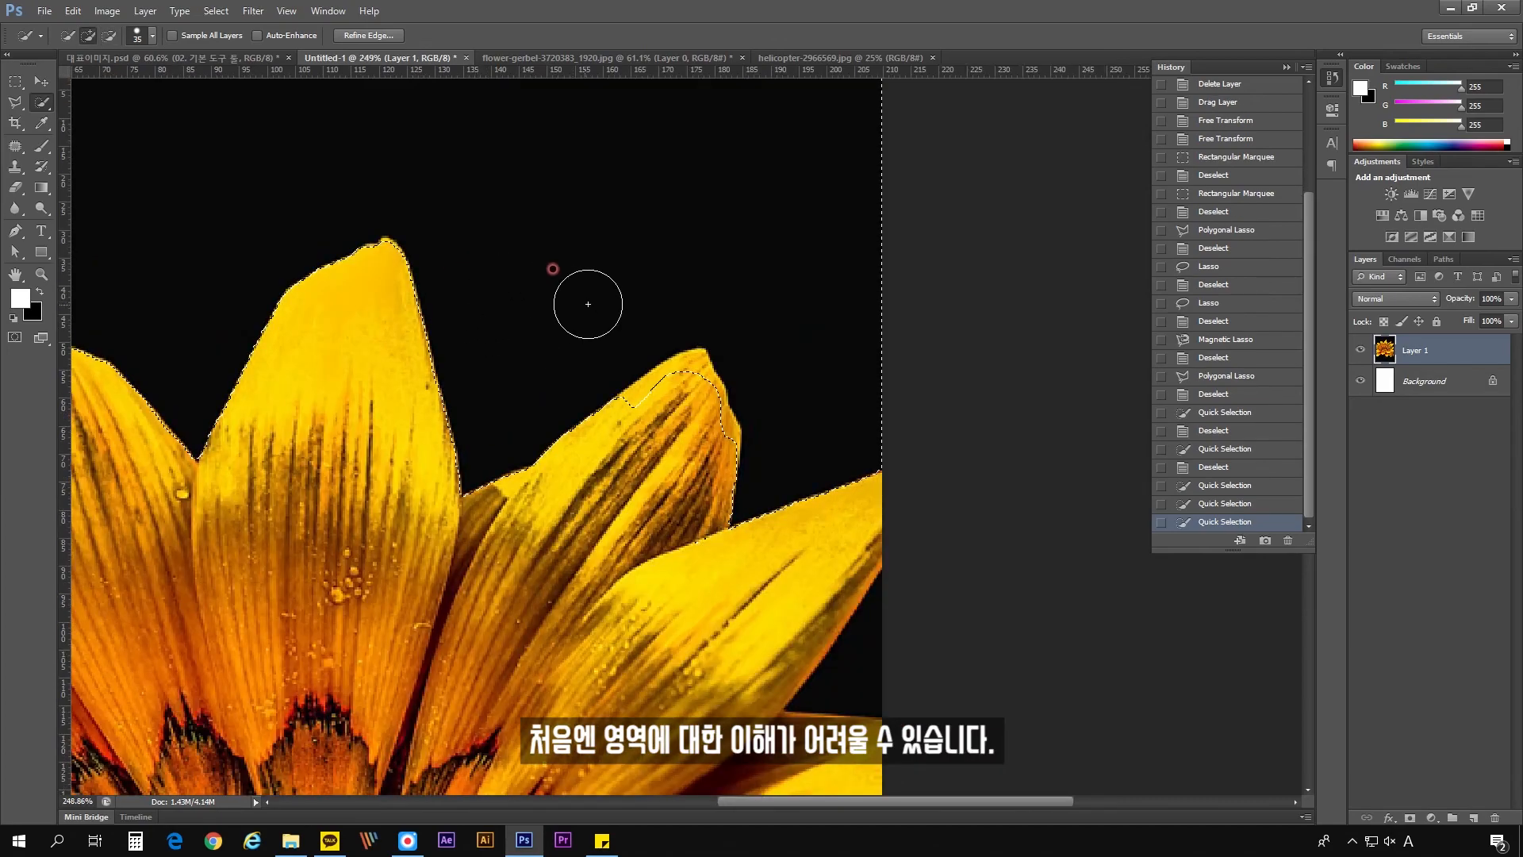
key("ctrl+d")
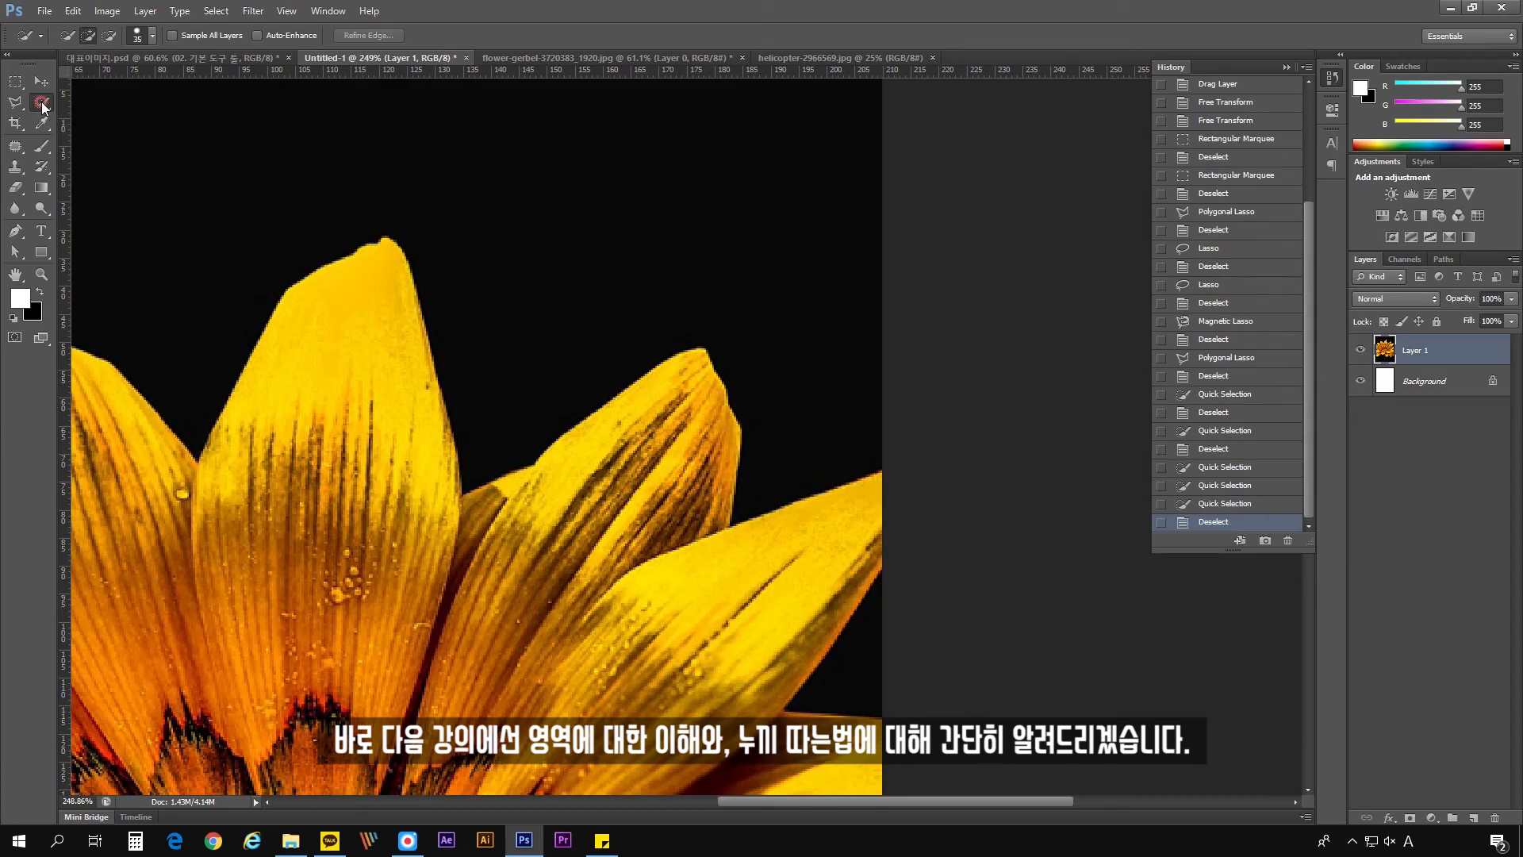
- Switch to the Magic Wand tool and try selecting the black background above the petals at tolerance 0, then deselect
left_click(42, 103)
left_click(121, 115)
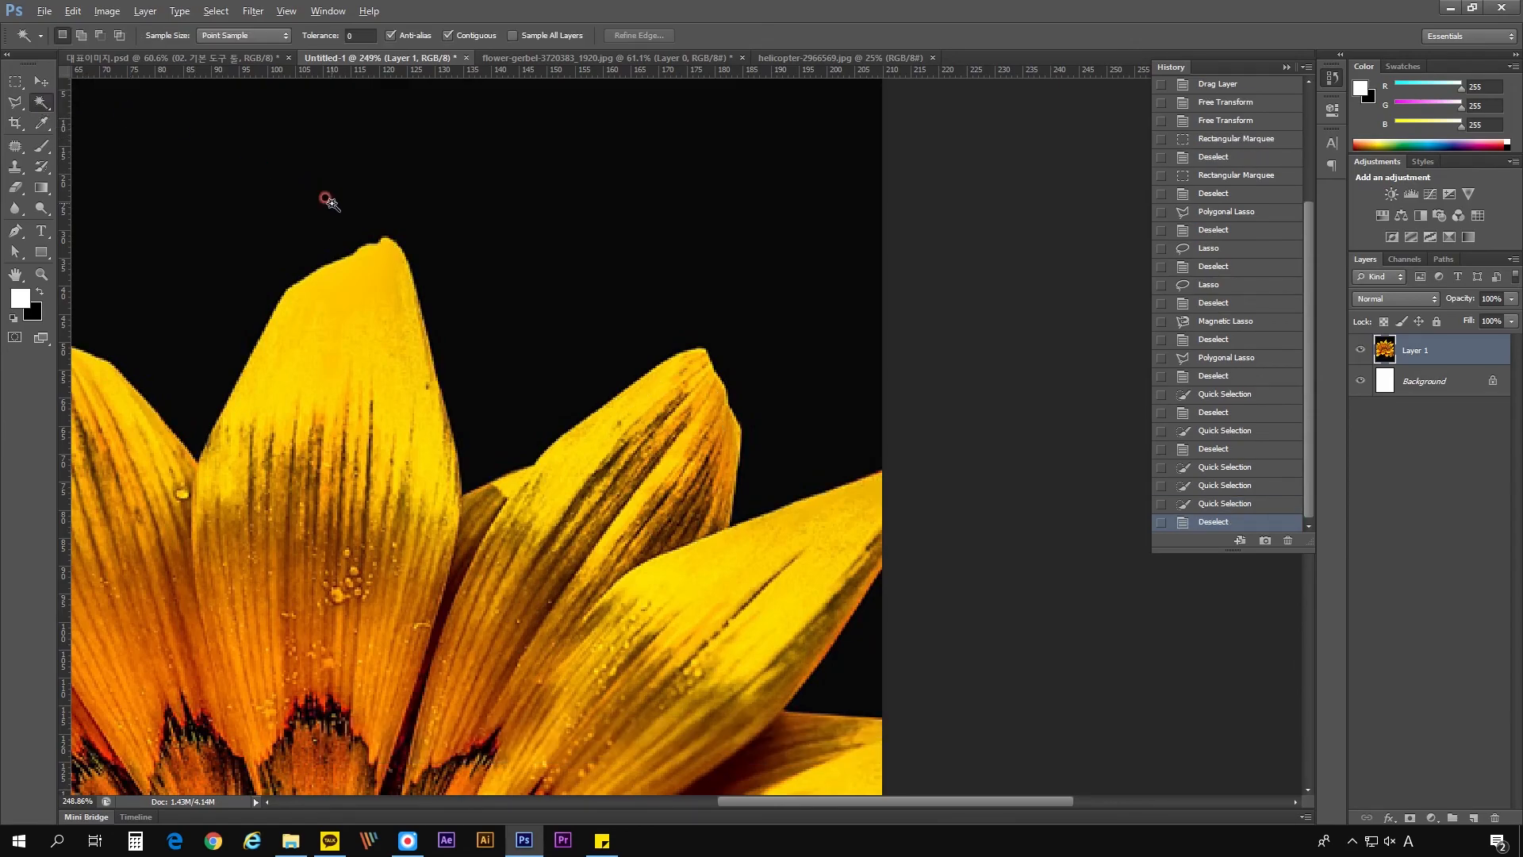
scroll(326, 198, "down", 2)
scroll(459, 198, "down", 2)
scroll(572, 197, "up", 4)
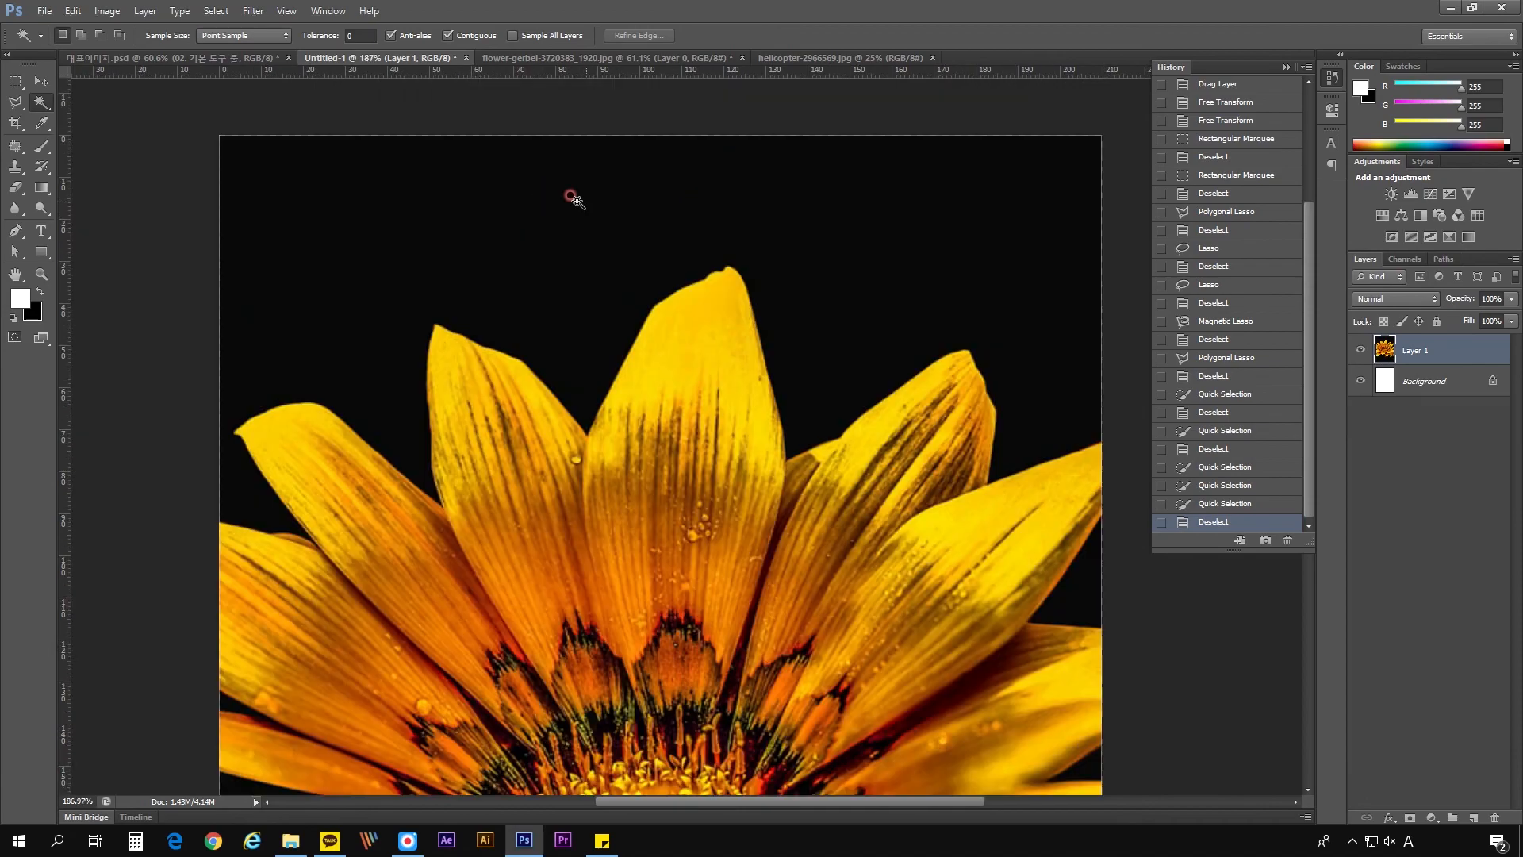
left_click(607, 228)
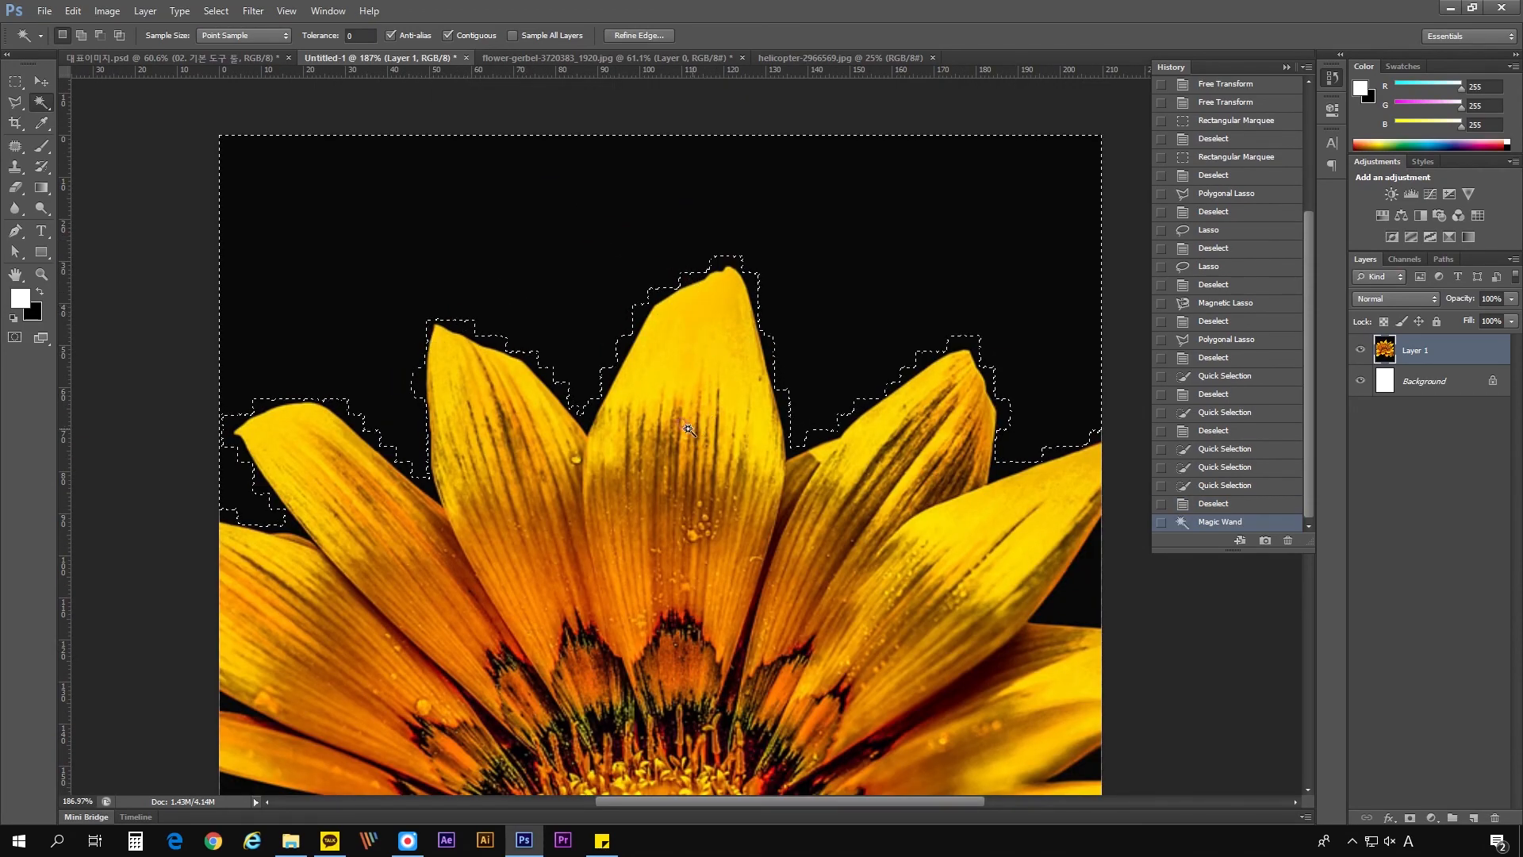
key("ctrl+d")
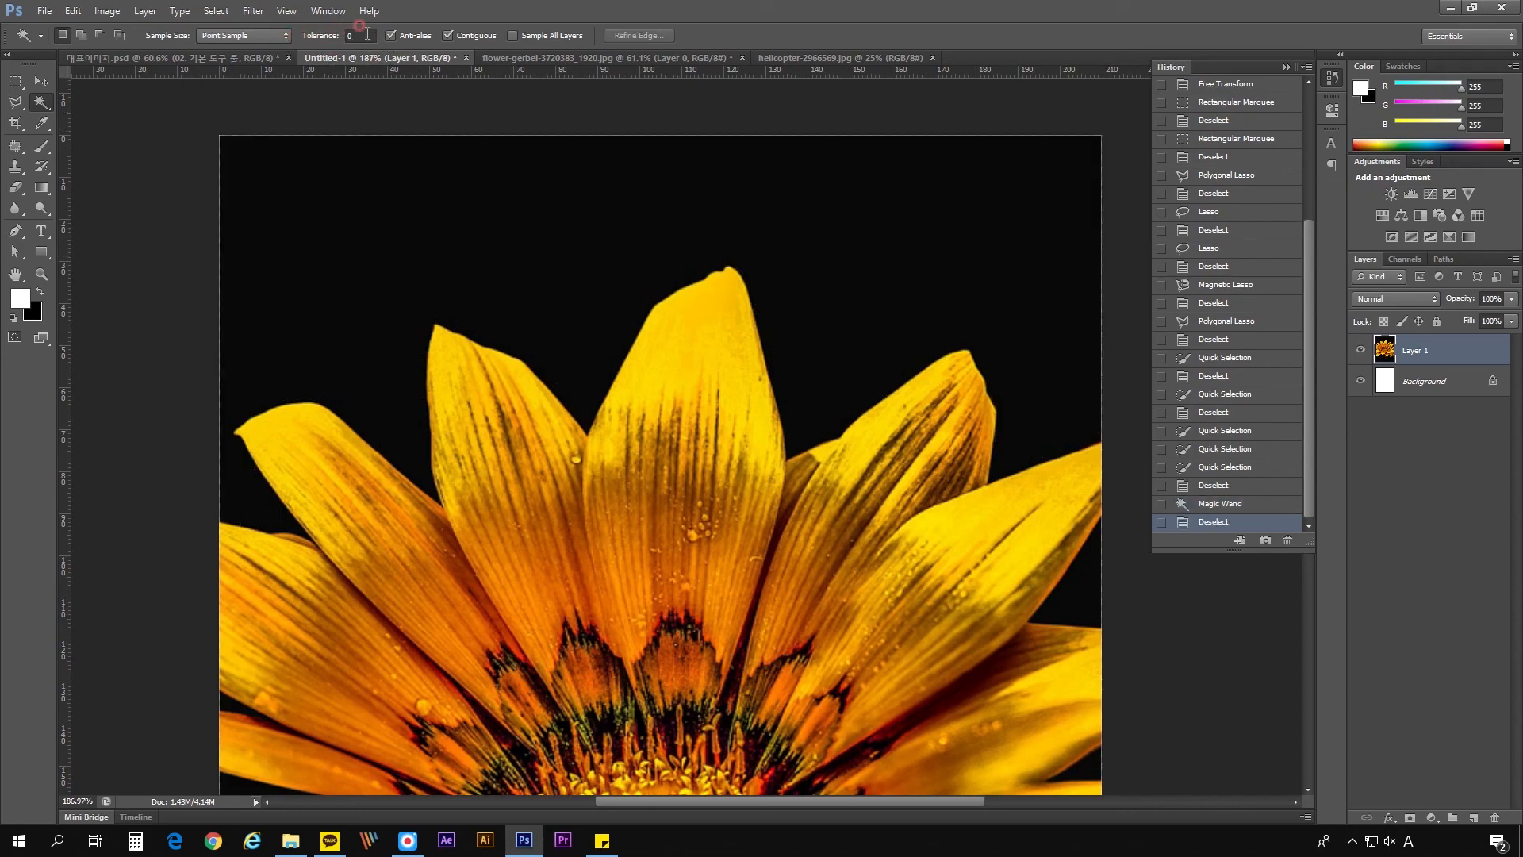
- Set the Magic Wand tolerance to 100, select the black background above the petals, and deselect it
type("100")
key("Return")
left_click(565, 233)
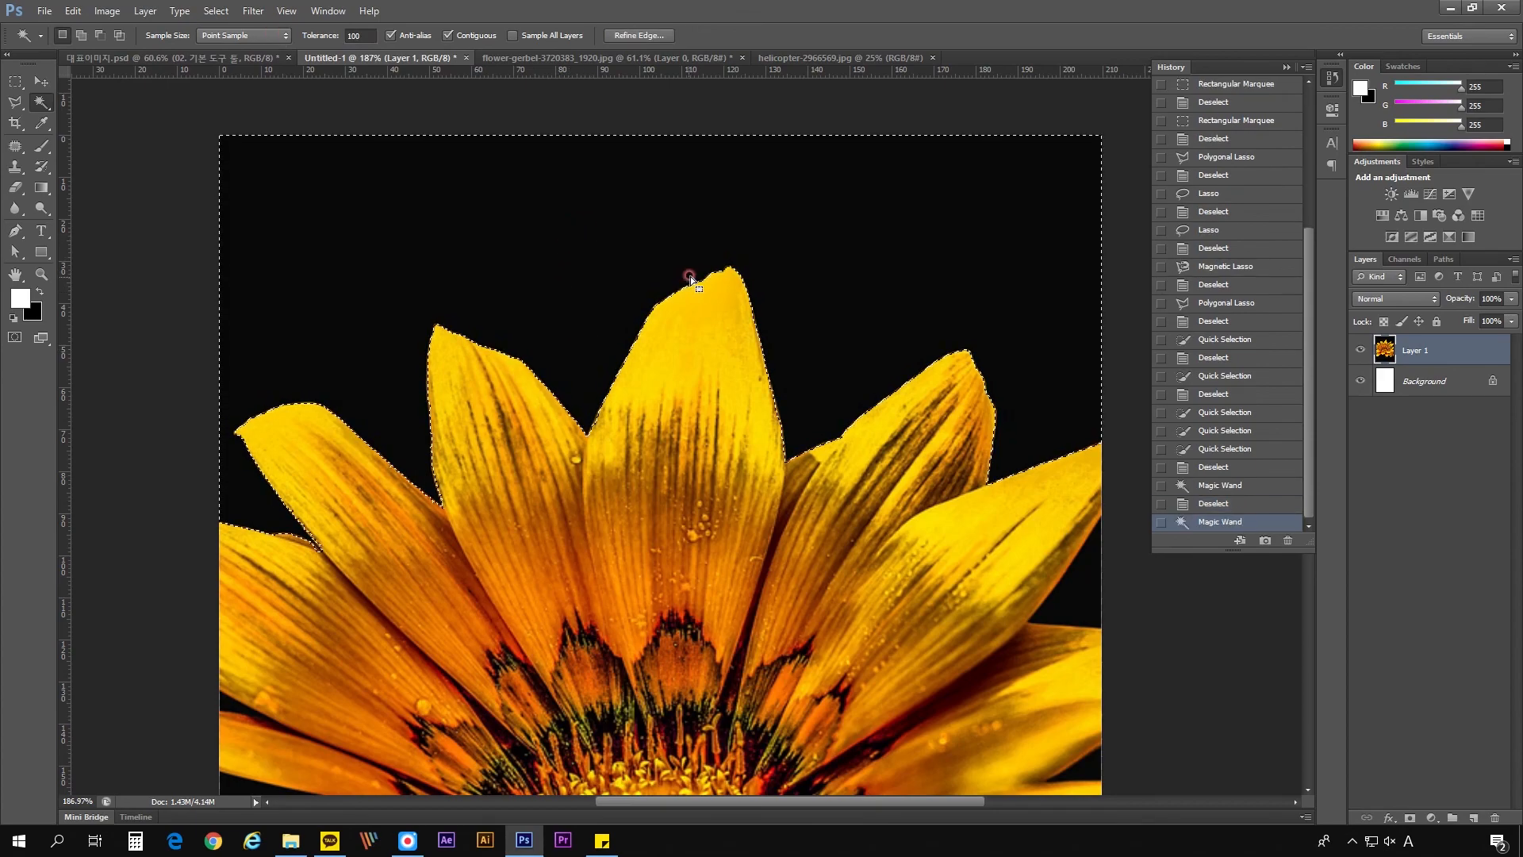
key("ctrl+d")
- Select the black background with the Magic Wand, try subtracting the dark gap between the two leftmost upper petals, then deselect
right_click(41, 103)
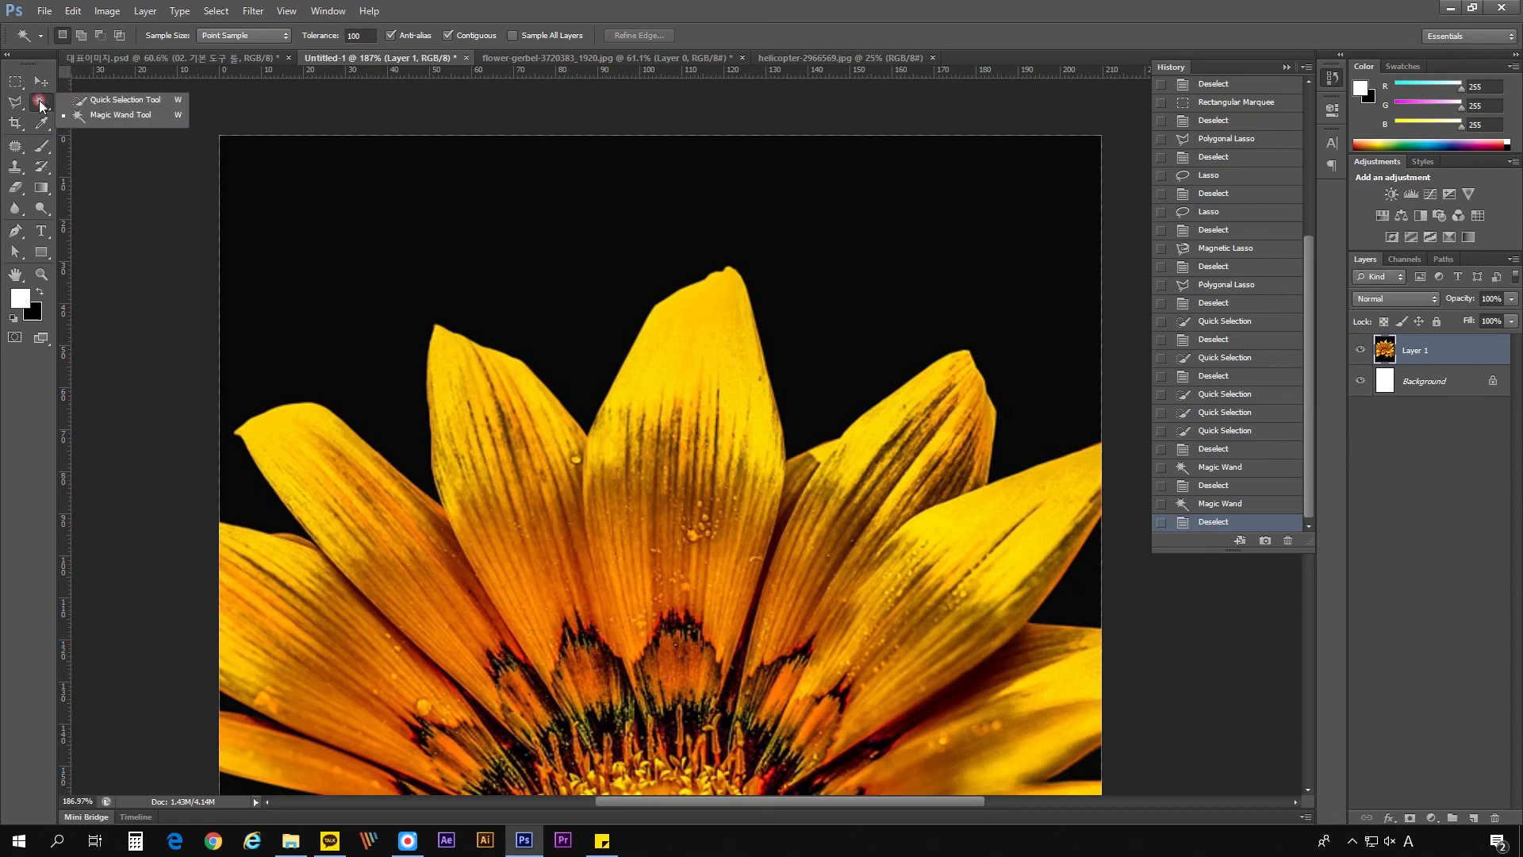
left_click(119, 115)
left_click(572, 361)
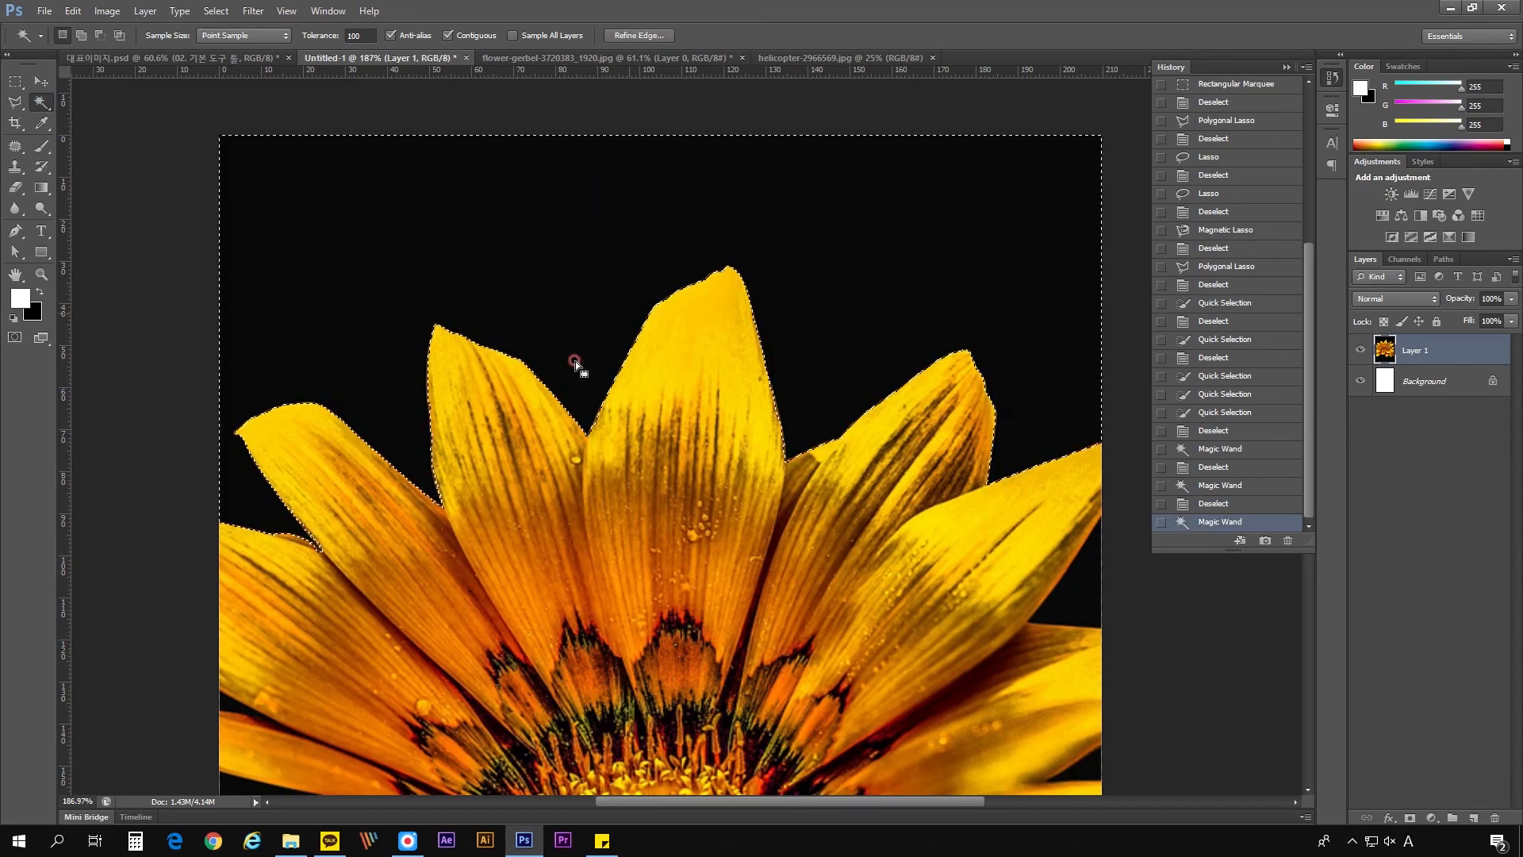
scroll(401, 548, "up", 8)
left_click(406, 541, "alt")
scroll(412, 543, "down", 10)
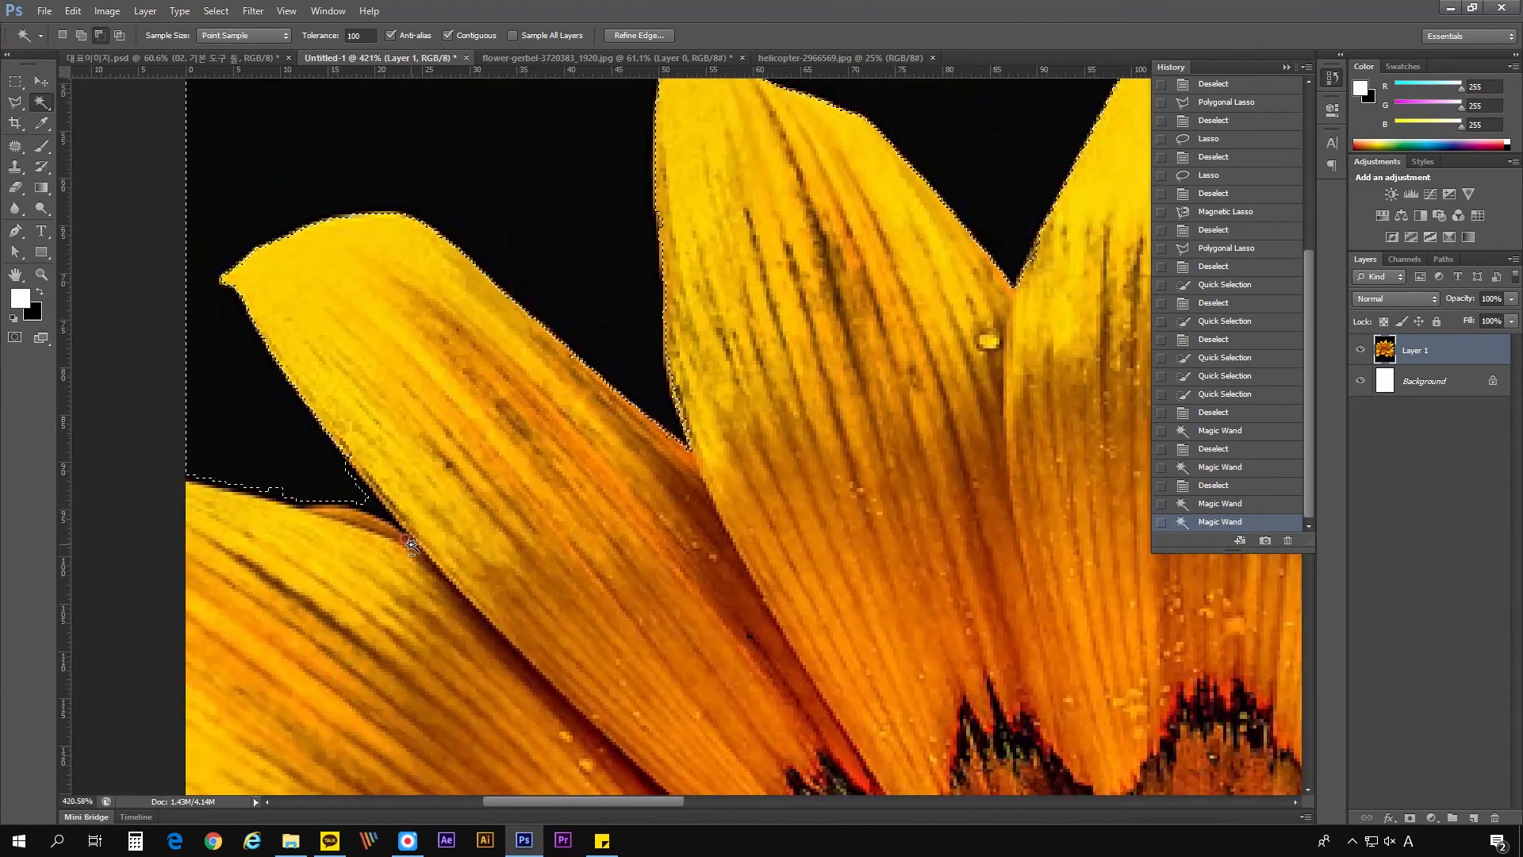
scroll(828, 488, "down", 3)
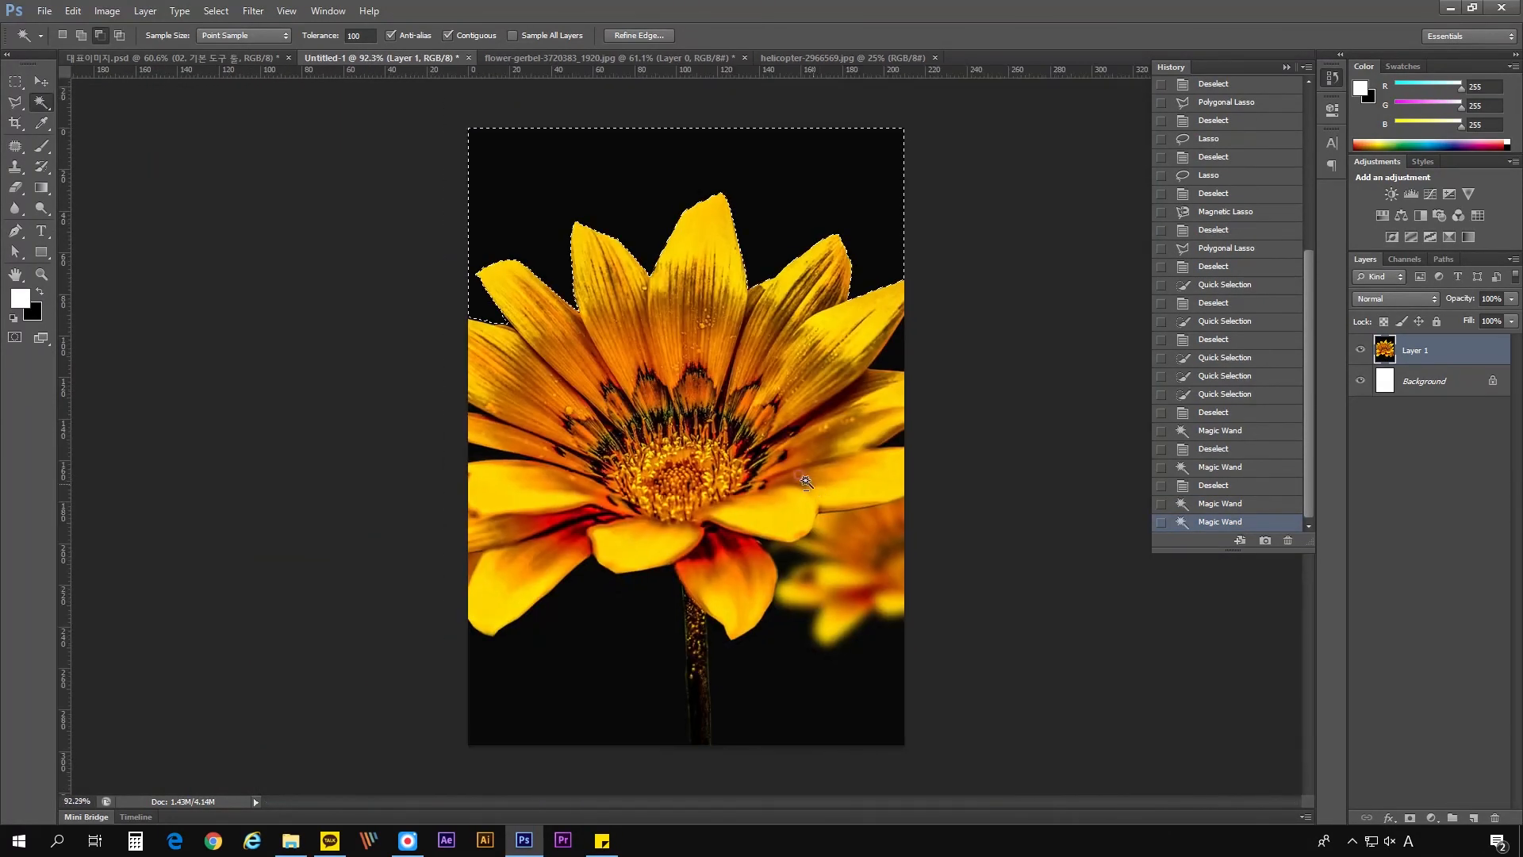
scroll(738, 357, "up", 2)
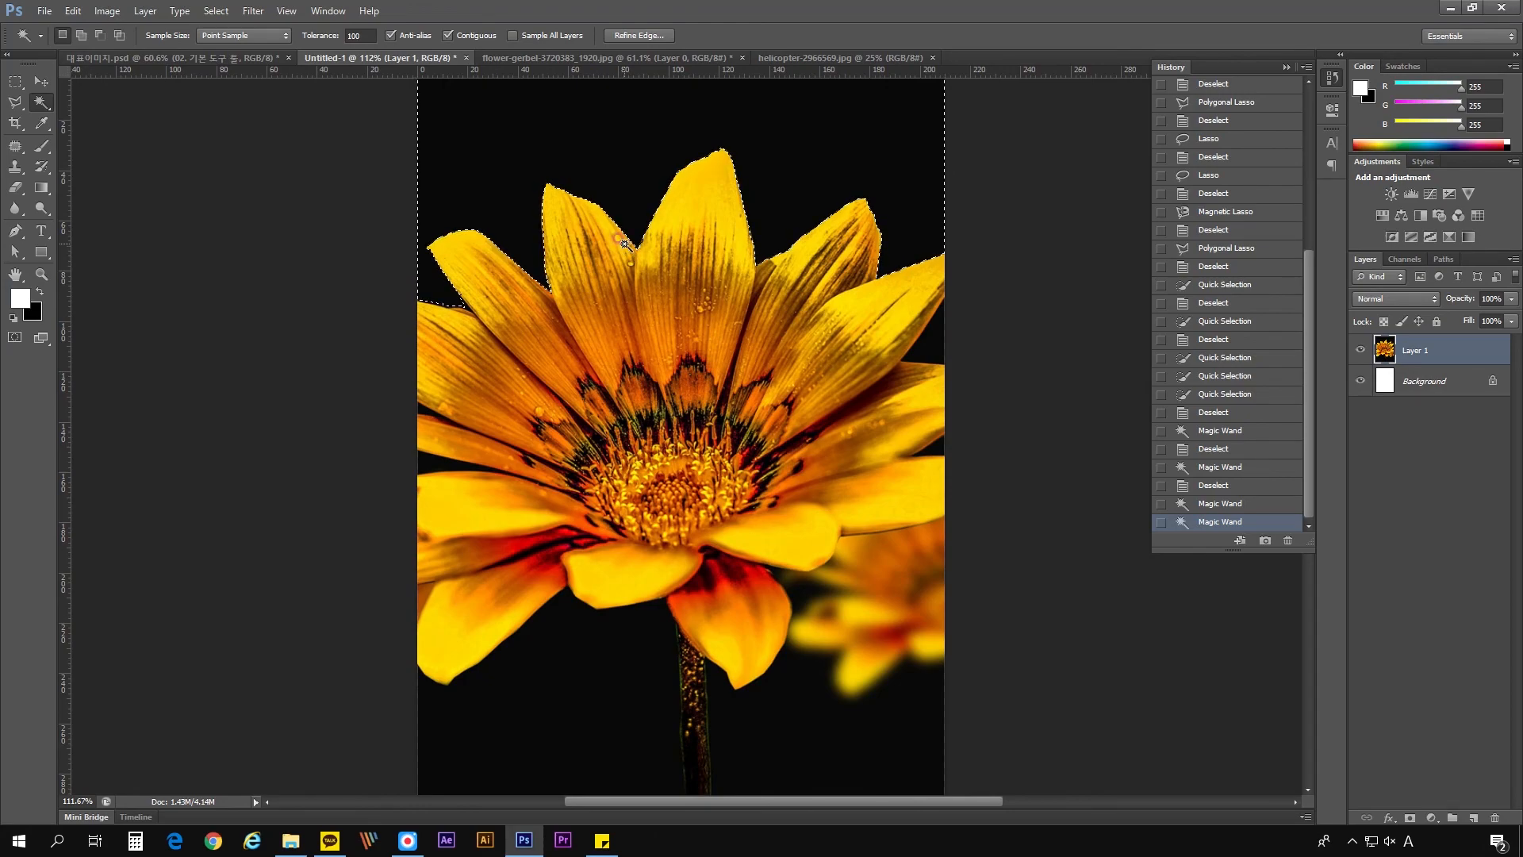
key("ctrl+d")
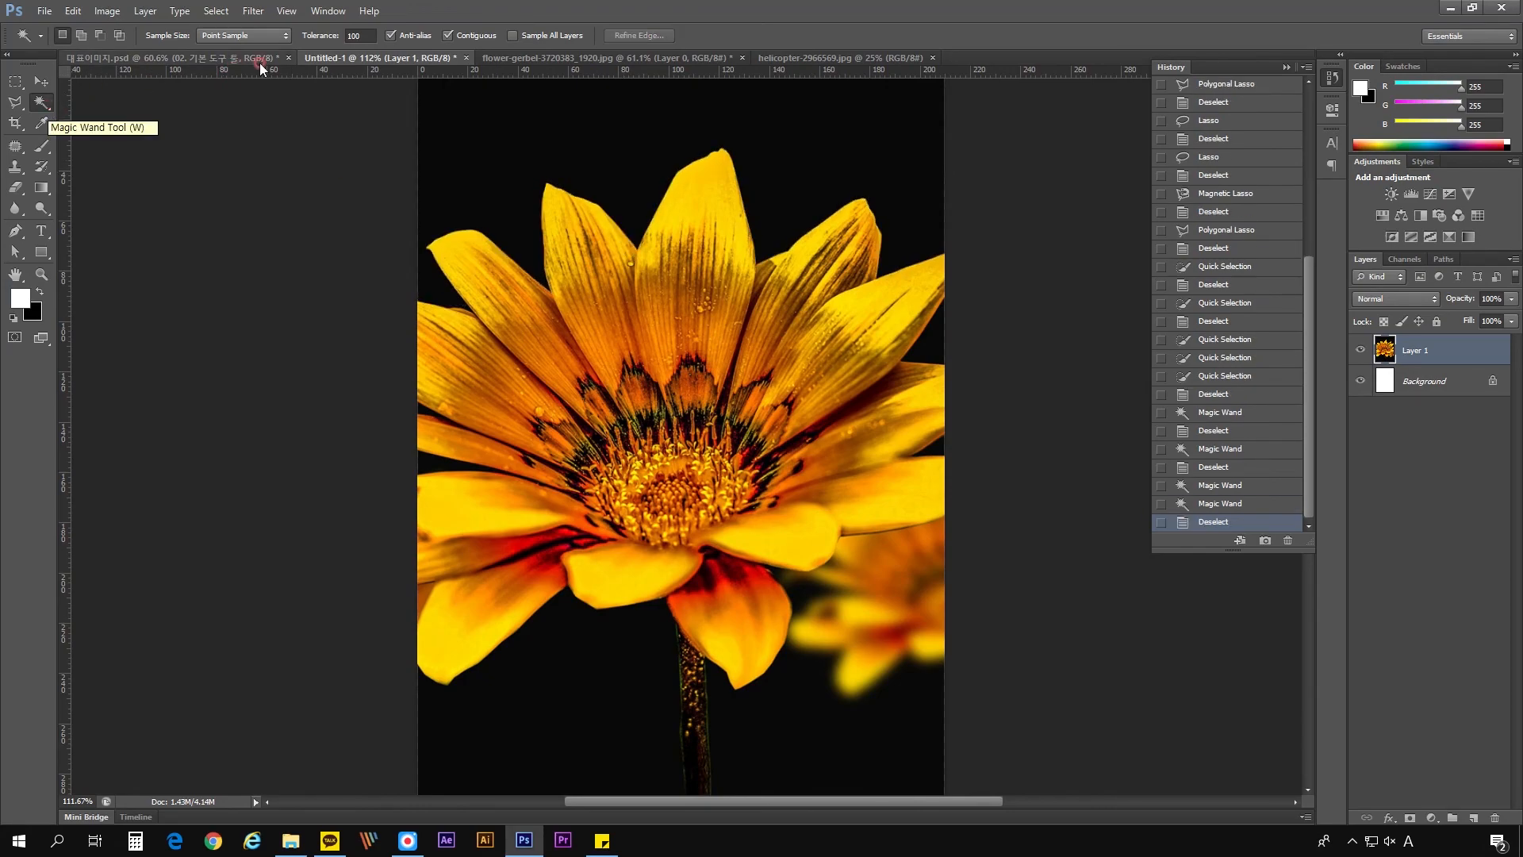
- Open the Magic Wand's tolerance value for editing
left_click(302, 34)
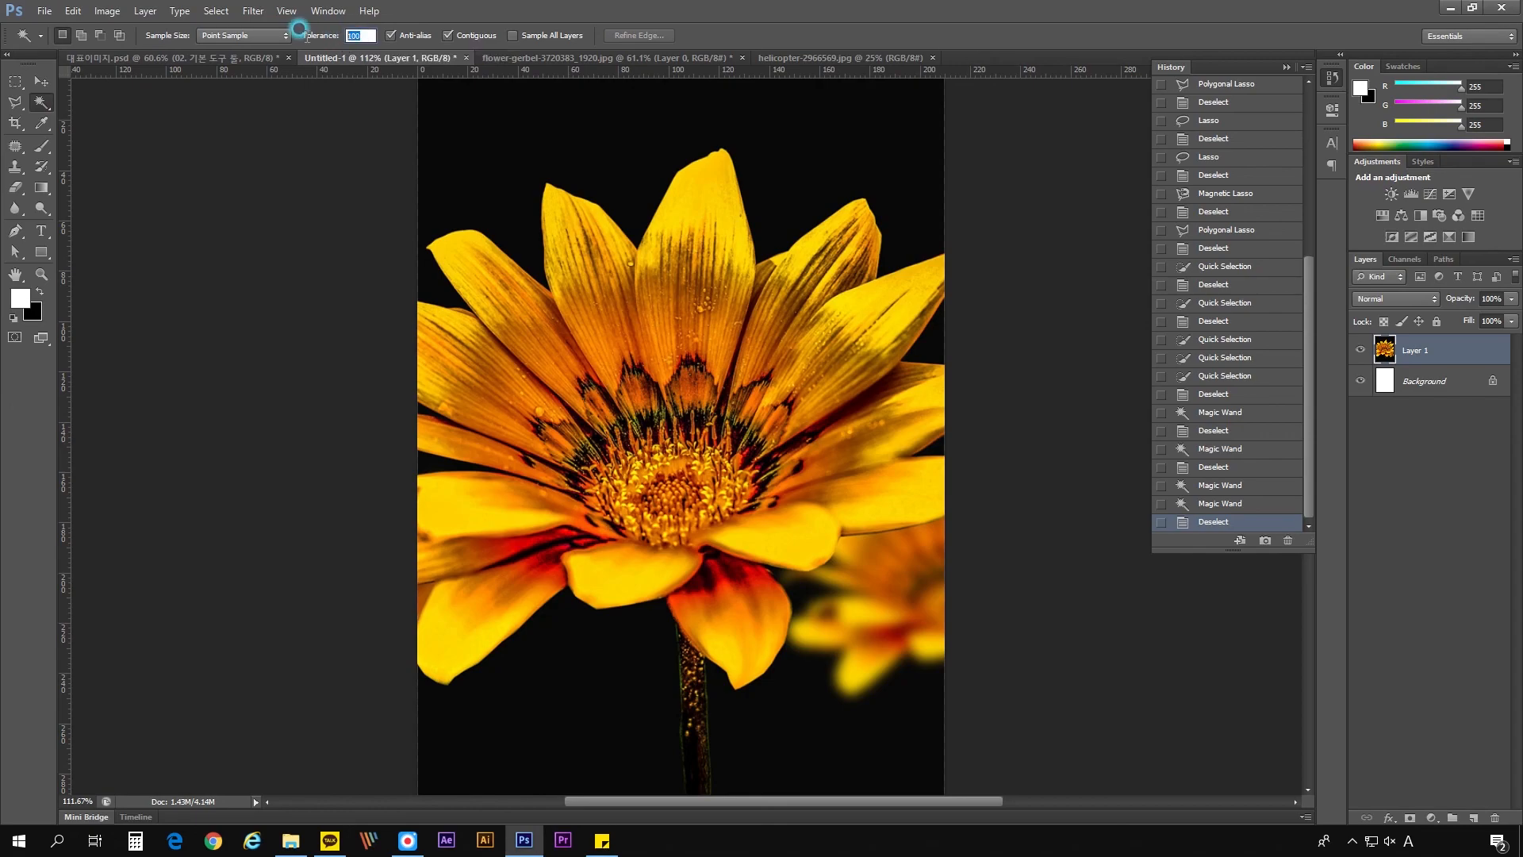